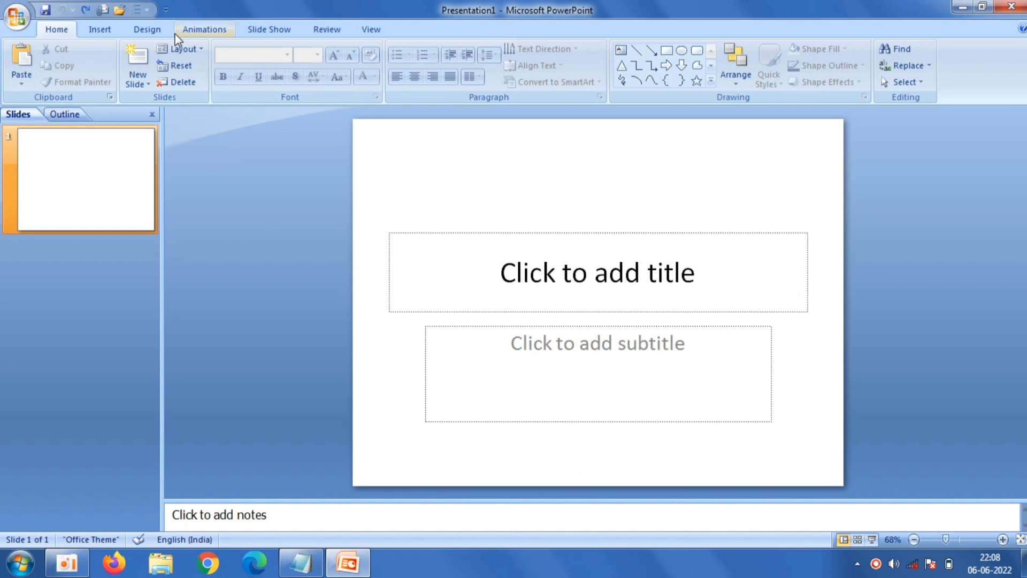
In Page Setup, start replacing the 25.4 cm slide width with 27.5 cm
{"action": "left_click", "coordinate": [155, 29]}
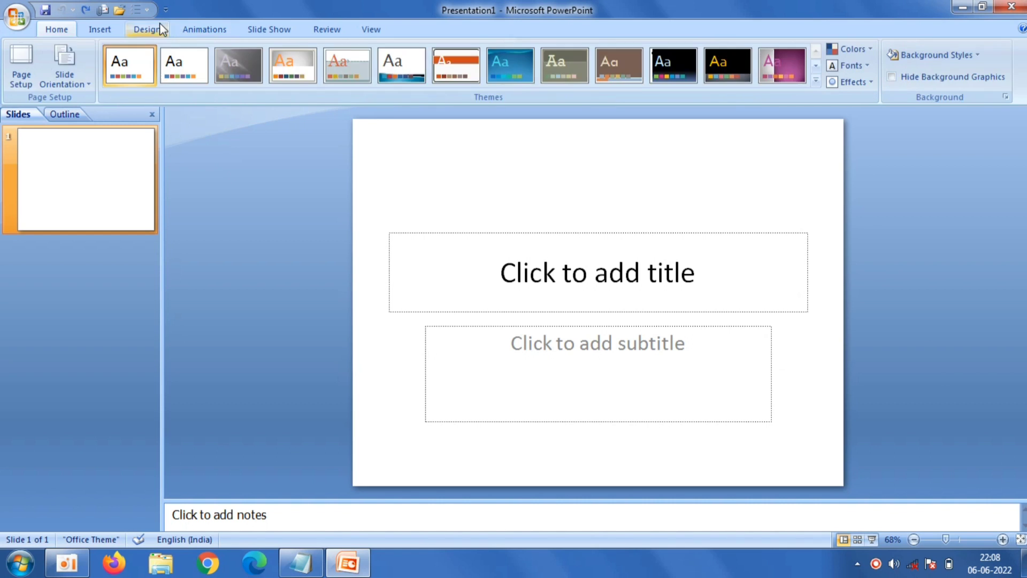
{"action": "left_click", "coordinate": [24, 67]}
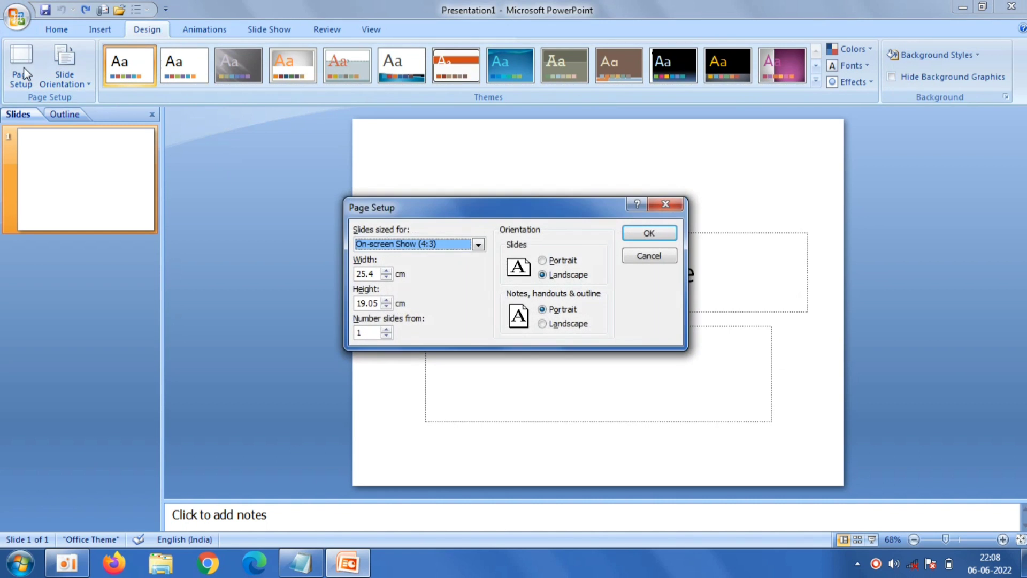
{"action": "left_click_drag", "start_coordinate": [426, 203], "coordinate": [345, 114]}
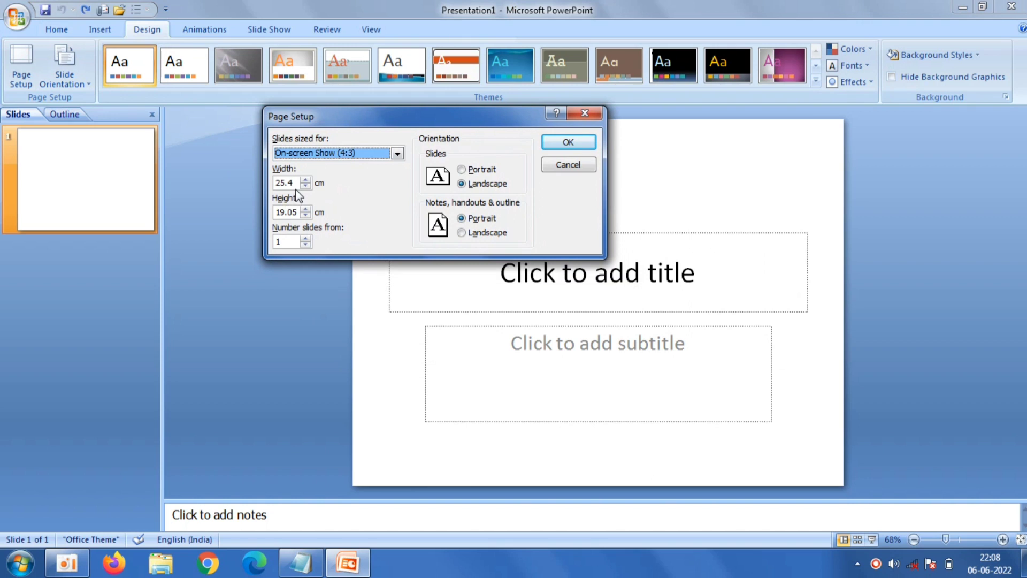
{"action": "double_click", "coordinate": [297, 183]}
{"action": "type", "text": "2"}
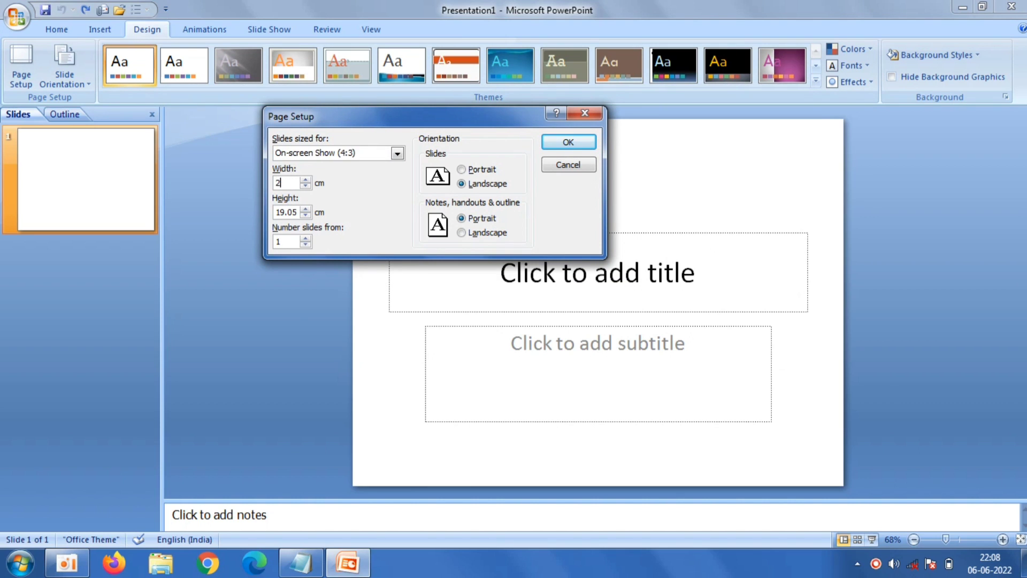
{"action": "type", "text": "7.5"}
Apply the 27.5 cm width, then the Flow theme with Custom 12 colours and white Background Style 1
{"action": "left_click", "coordinate": [585, 142]}
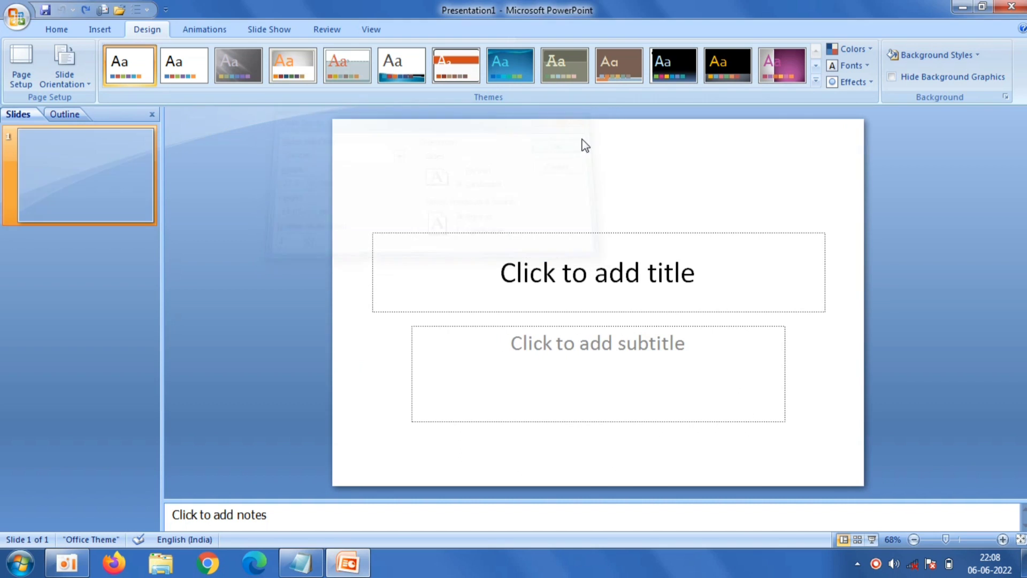
{"action": "left_click", "coordinate": [515, 72]}
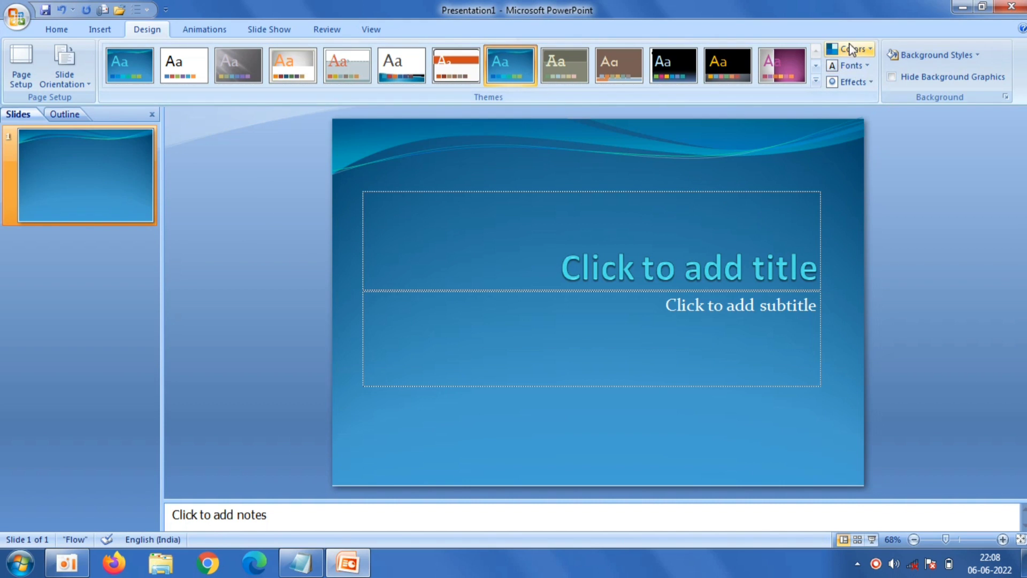
{"action": "left_click", "coordinate": [849, 50]}
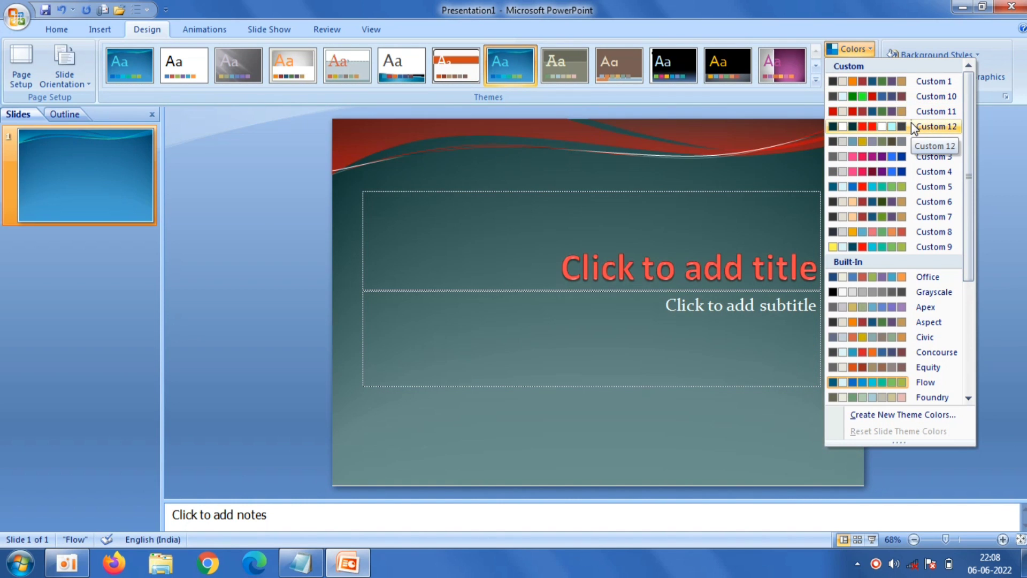
{"action": "left_click", "coordinate": [911, 123]}
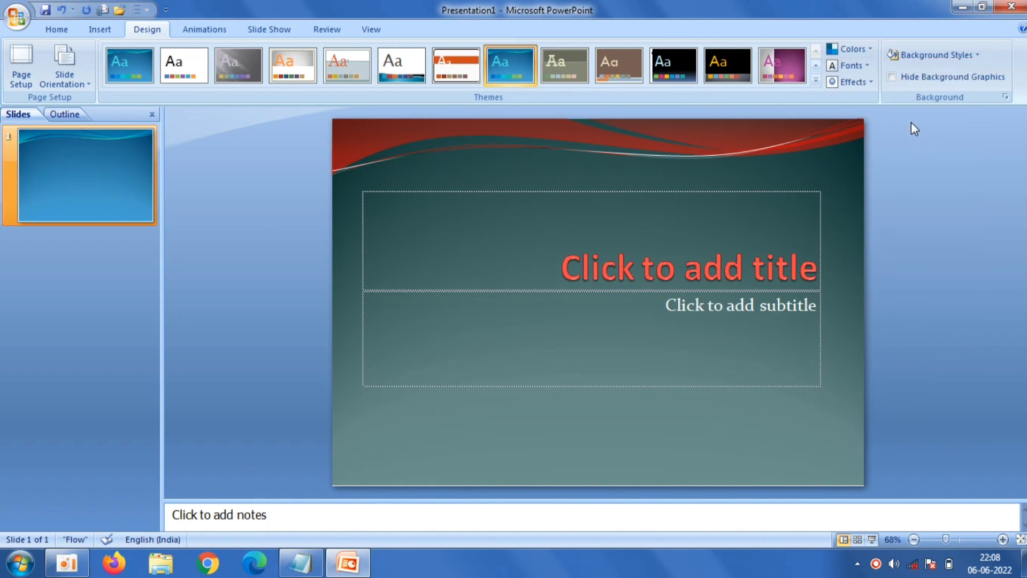
{"action": "left_click", "coordinate": [953, 57]}
{"action": "left_click", "coordinate": [777, 91]}
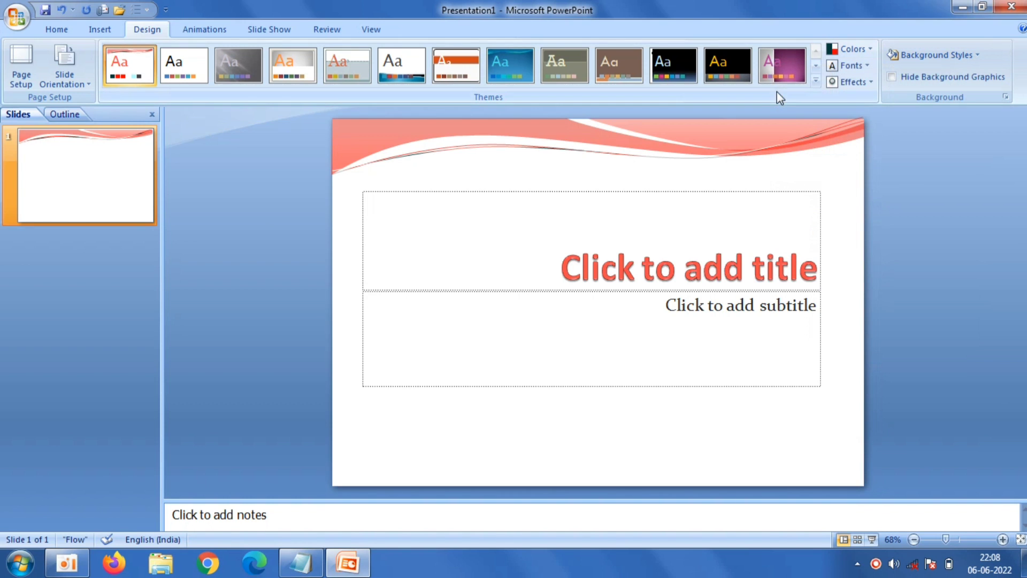
Replace the slide with a Title Only slide and set its title to centred bold
{"action": "left_click", "coordinate": [57, 30]}
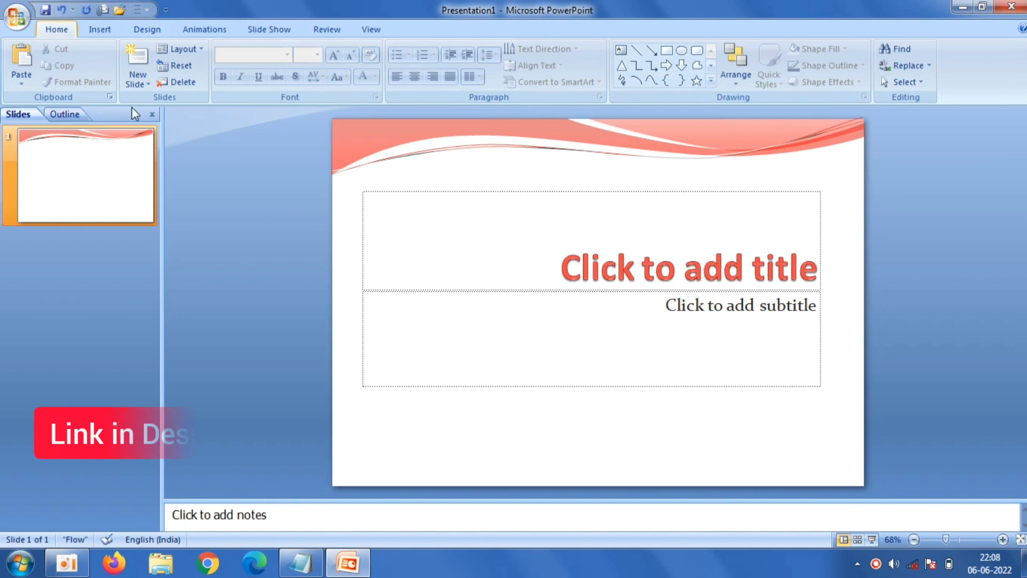
{"action": "left_click", "coordinate": [179, 82]}
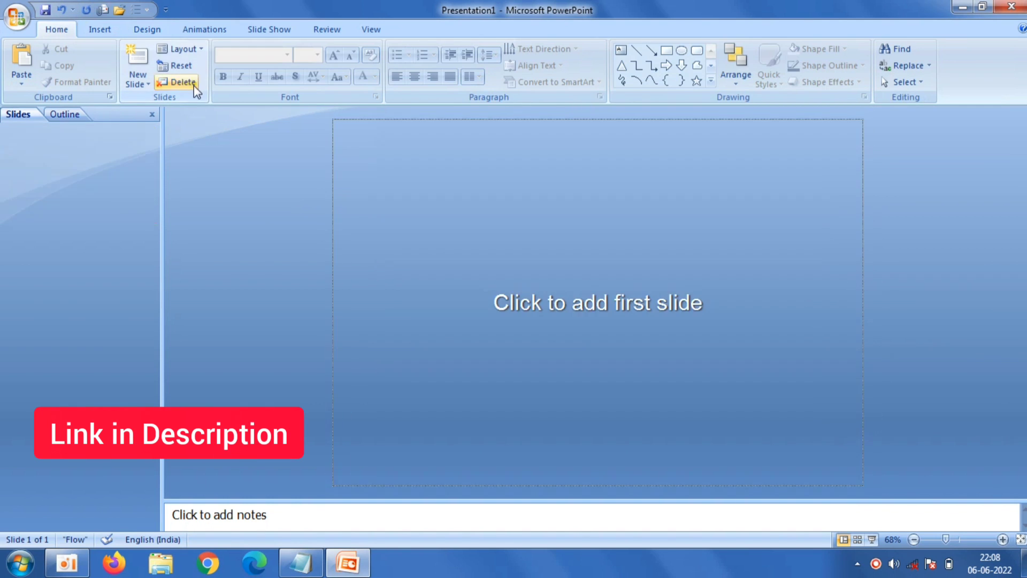
{"action": "left_click", "coordinate": [137, 86]}
{"action": "left_click", "coordinate": [329, 211]}
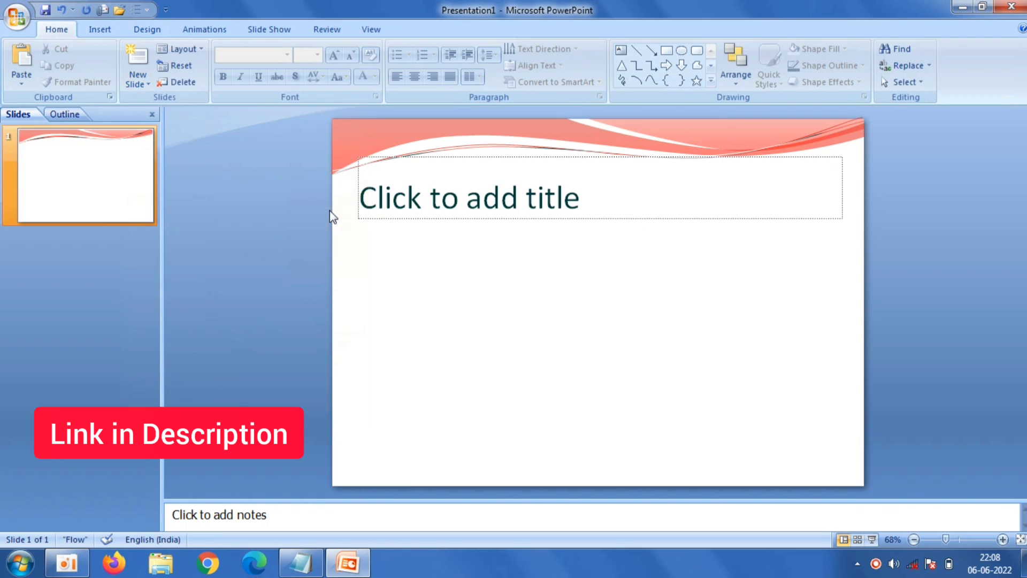
{"action": "left_click", "coordinate": [496, 195]}
{"action": "left_click", "coordinate": [415, 77]}
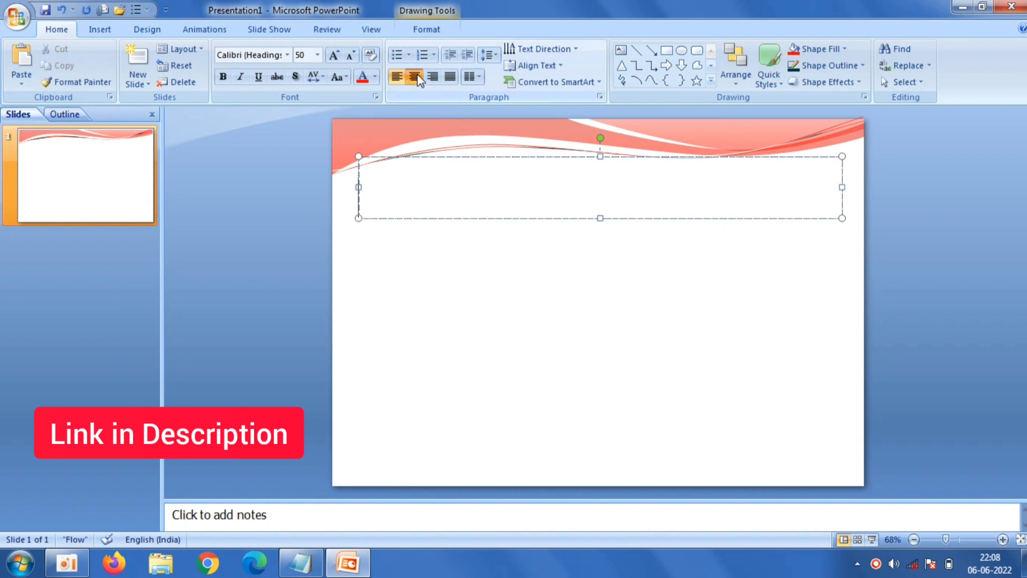
{"action": "left_click", "coordinate": [223, 76]}
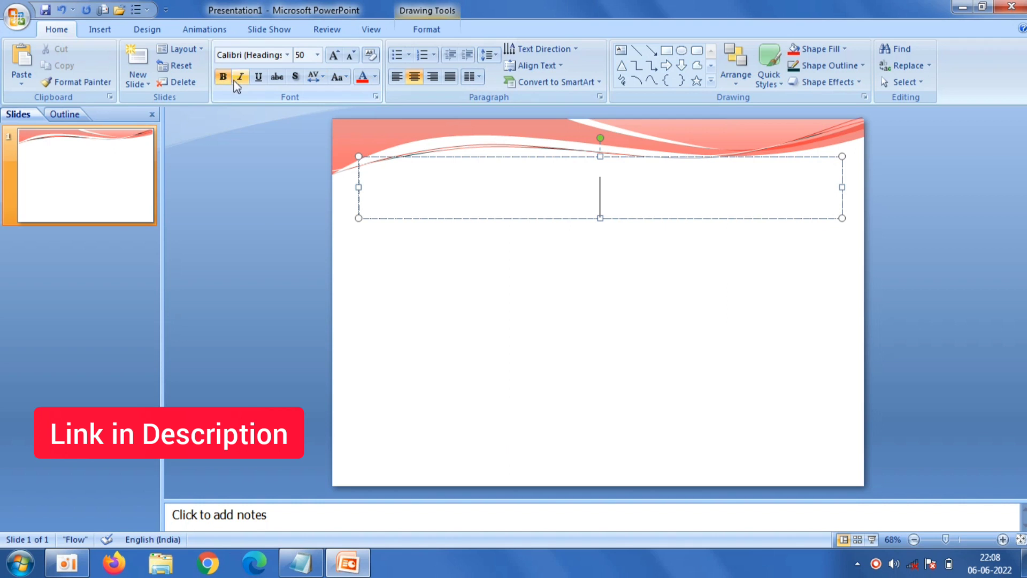
Copy the heading line from the Notepad notes for the slide title
{"action": "left_click", "coordinate": [300, 563]}
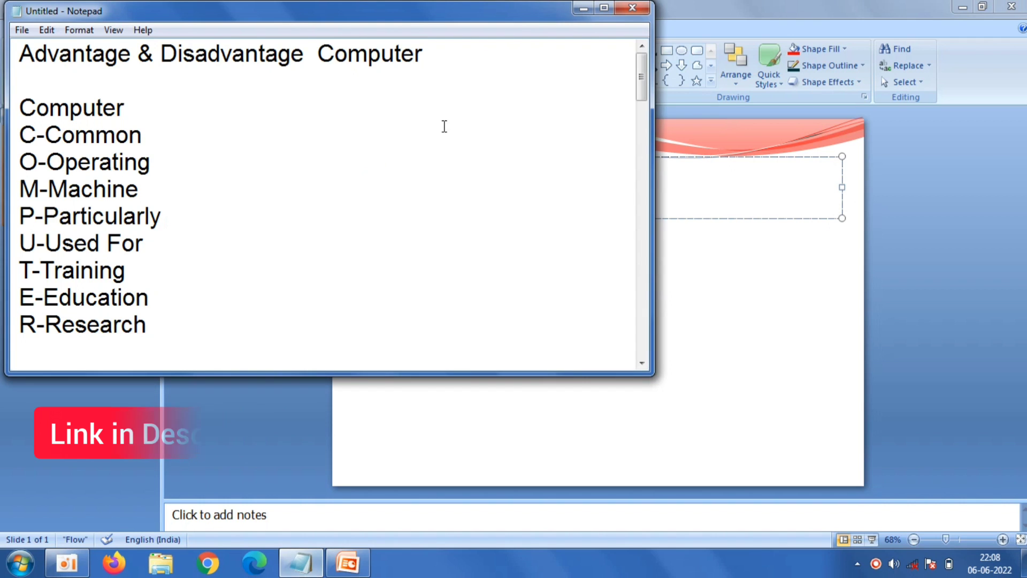
{"action": "left_click_drag", "start_coordinate": [425, 56], "coordinate": [21, 53]}
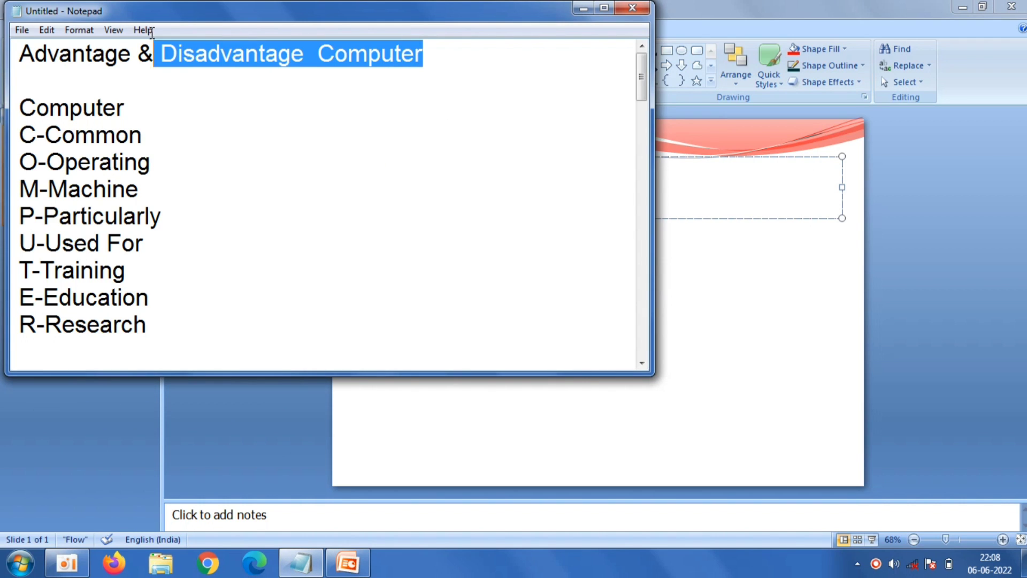
{"action": "right_click", "coordinate": [25, 49]}
{"action": "left_click", "coordinate": [78, 95]}
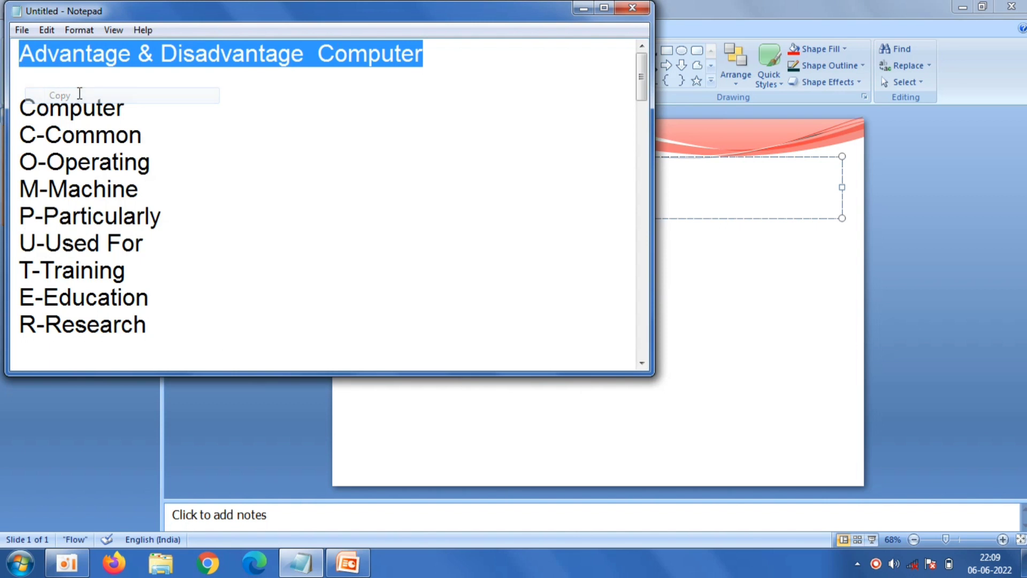
{"action": "left_click", "coordinate": [726, 177]}
{"action": "right_click", "coordinate": [720, 182]}
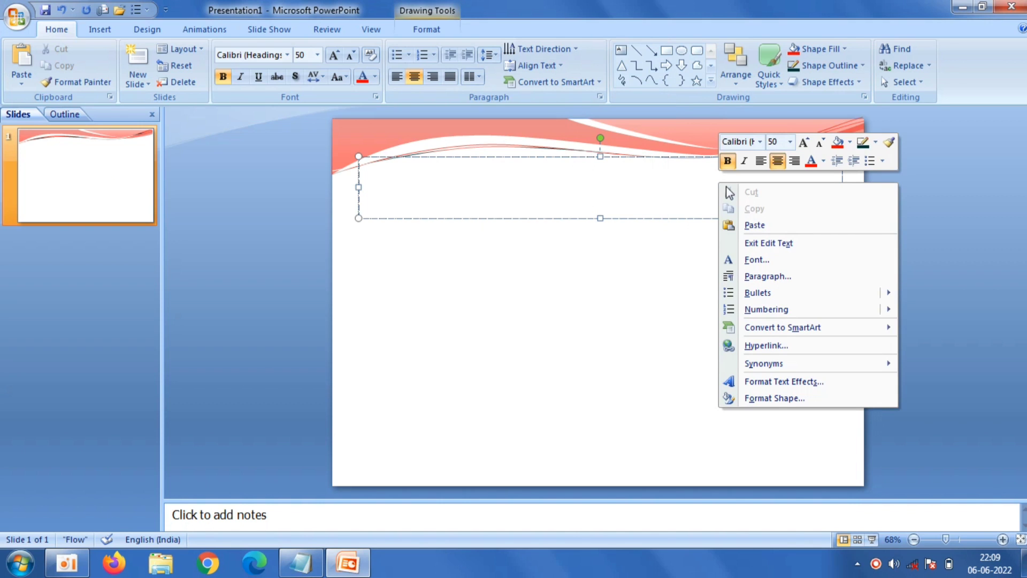
Paste 'Advantage & Disadvantage Computer' into the title and widen its box across the slide
{"action": "left_click", "coordinate": [740, 221]}
{"action": "left_click_drag", "start_coordinate": [730, 155], "coordinate": [730, 200]}
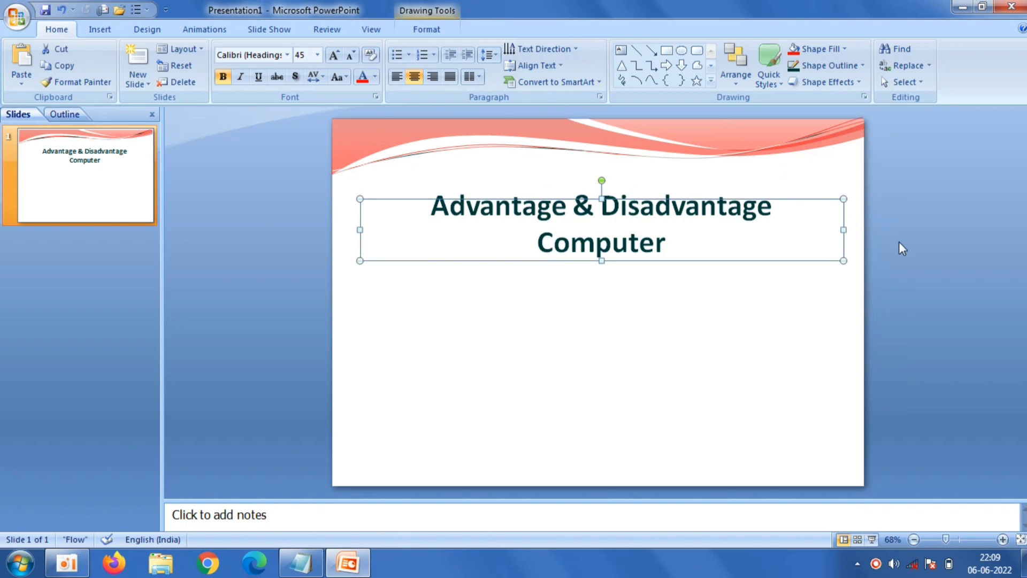
{"action": "left_click_drag", "start_coordinate": [843, 230], "coordinate": [859, 230]}
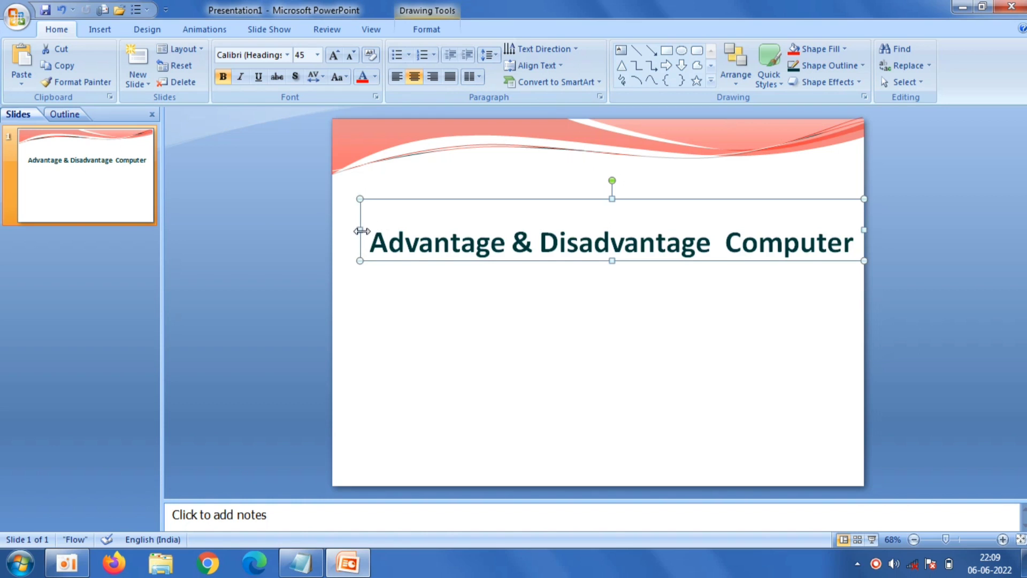
{"action": "left_click_drag", "start_coordinate": [361, 230], "coordinate": [332, 231]}
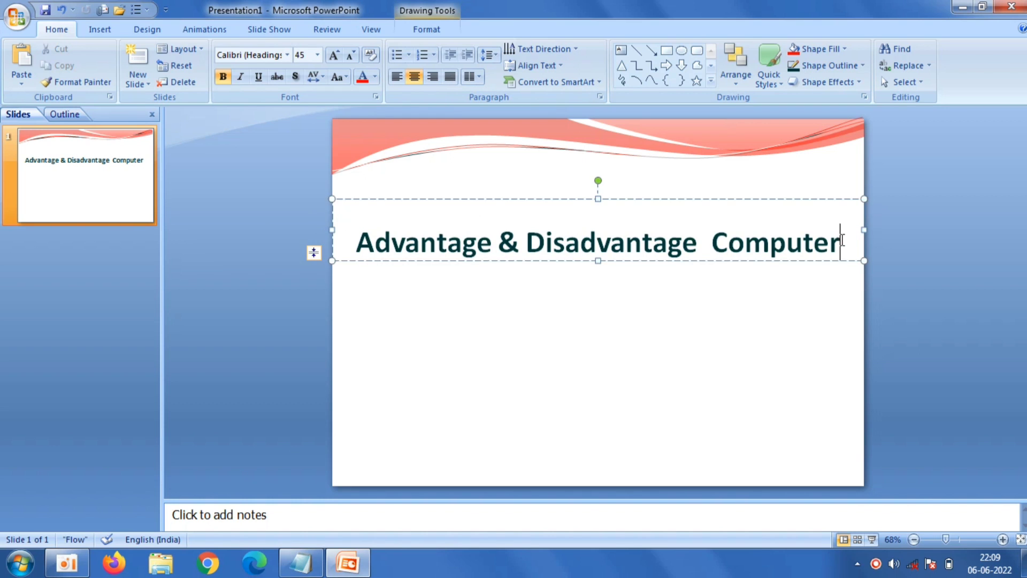
Set the title text to 66 pt, then make its box taller and nudge it up
{"action": "key", "text": "ctrl+a"}
{"action": "left_click", "coordinate": [317, 54]}
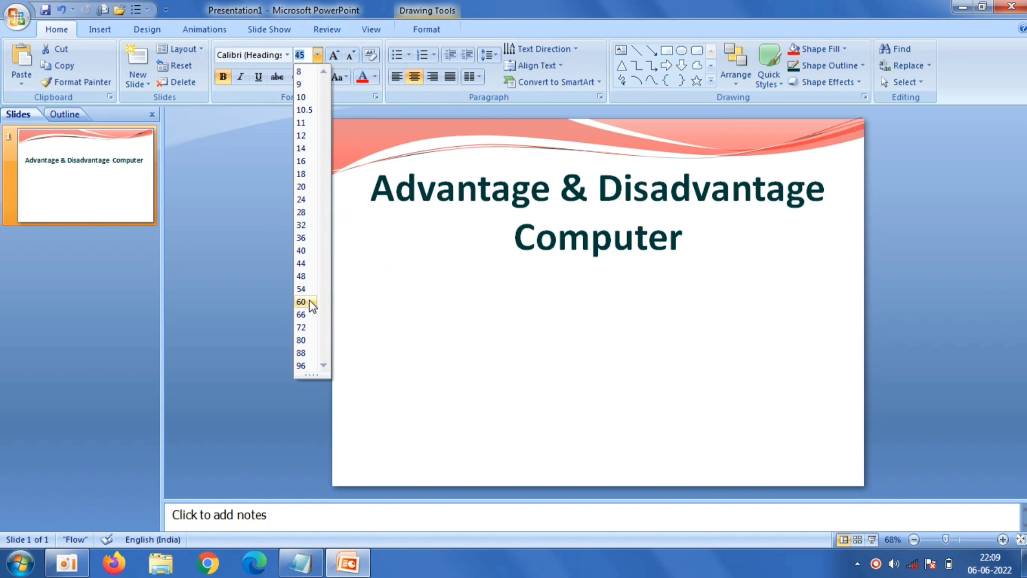
{"action": "left_click", "coordinate": [301, 315]}
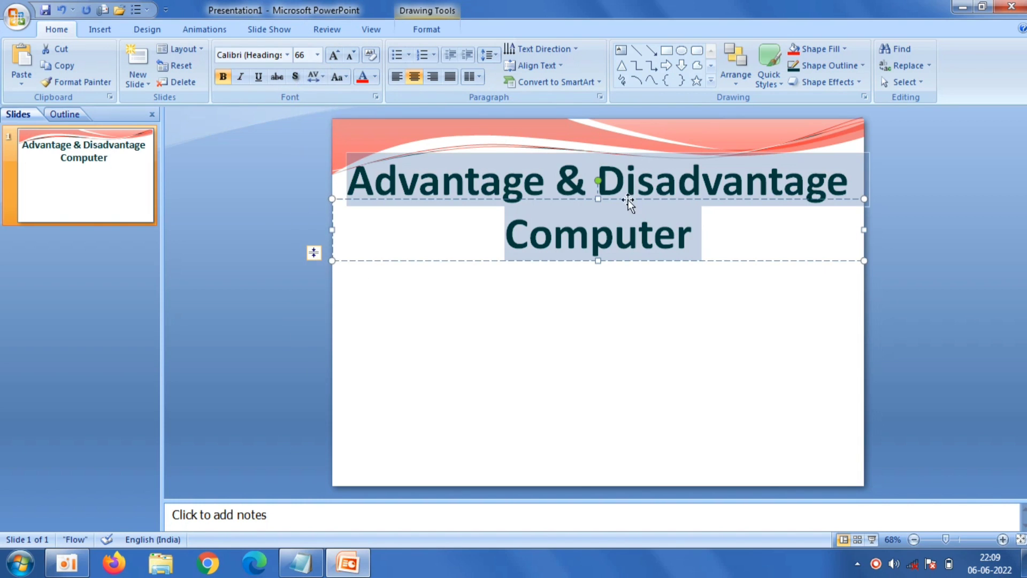
{"action": "mouse_move", "coordinate": [597, 199]}
{"action": "left_mouse_down"}
{"action": "mouse_move", "coordinate": [599, 157]}
{"action": "mouse_move", "coordinate": [641, 186]}
{"action": "left_mouse_up"}
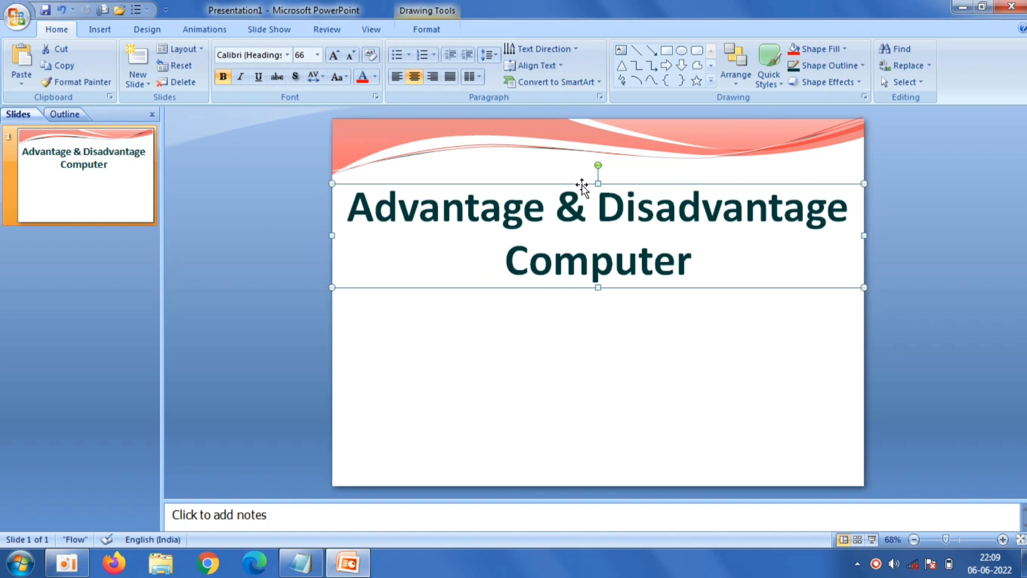
{"action": "left_click_drag", "start_coordinate": [582, 185], "coordinate": [583, 177]}
{"action": "left_click", "coordinate": [283, 186]}
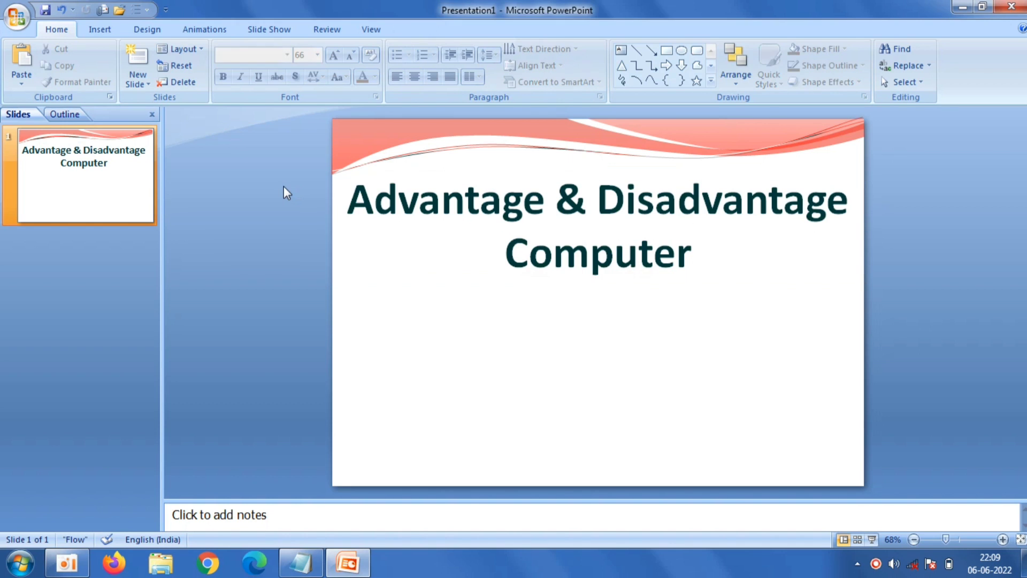
Insert the boy-with-laptop picture, resized and placed at the slide's lower left
{"action": "left_click", "coordinate": [112, 33]}
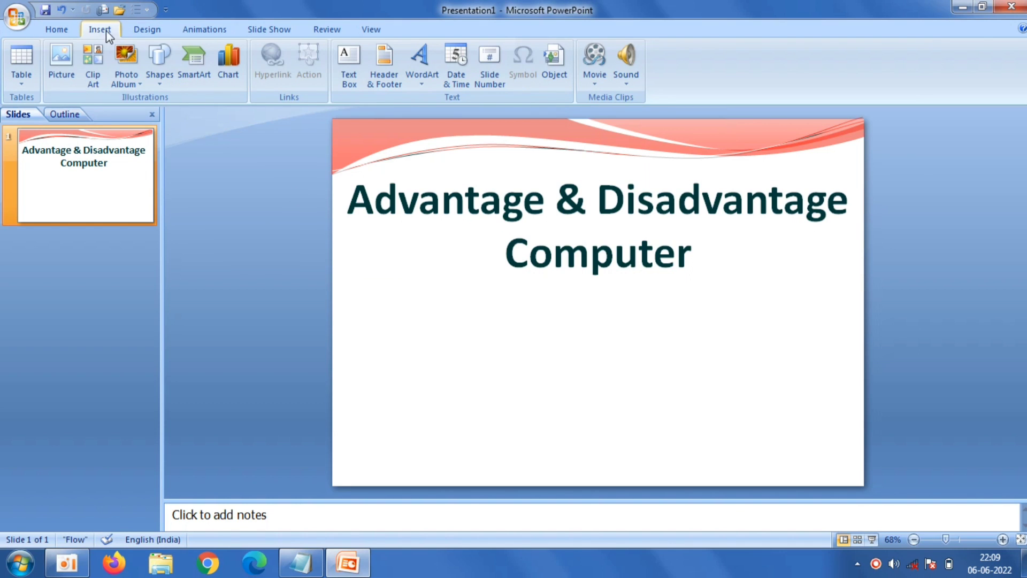
{"action": "left_click", "coordinate": [65, 53]}
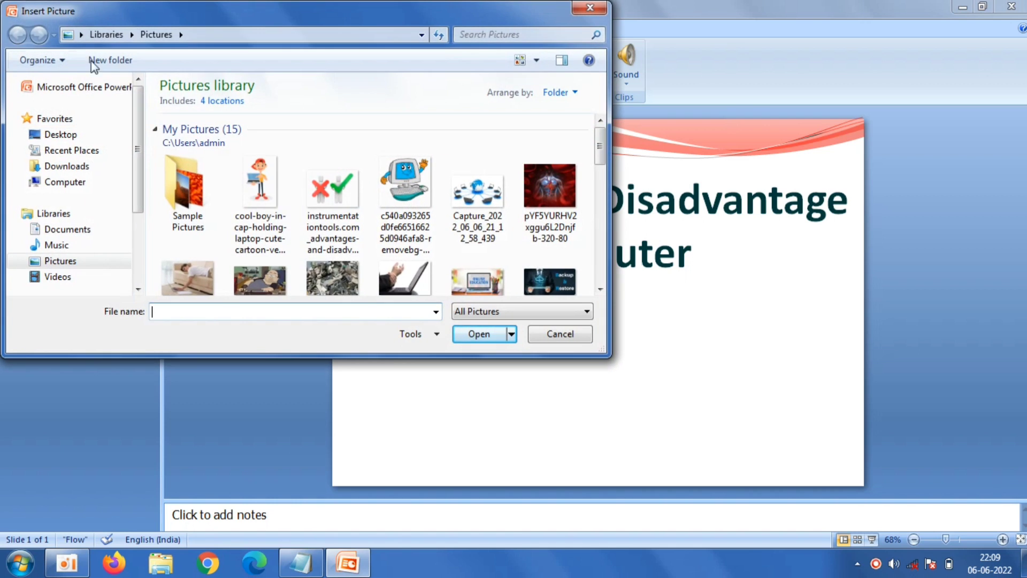
{"action": "double_click", "coordinate": [253, 179]}
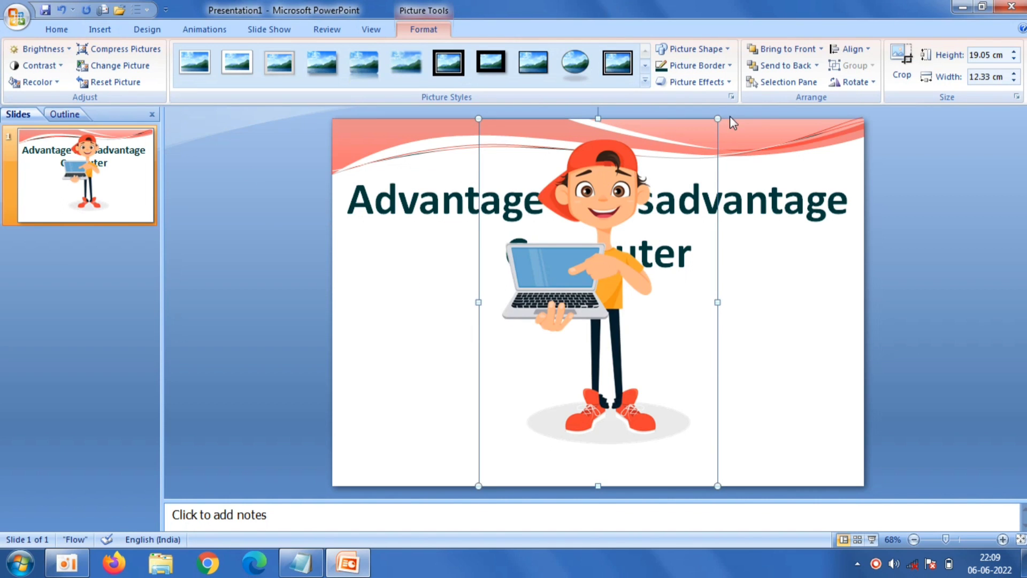
{"action": "left_click_drag", "start_coordinate": [717, 117], "coordinate": [565, 293]}
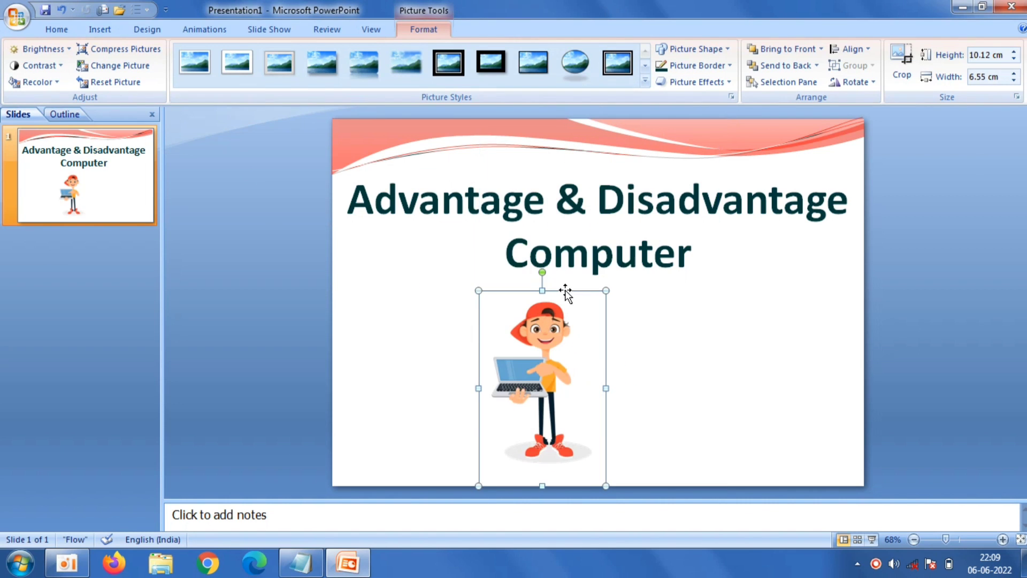
{"action": "left_click_drag", "start_coordinate": [494, 337], "coordinate": [372, 295]}
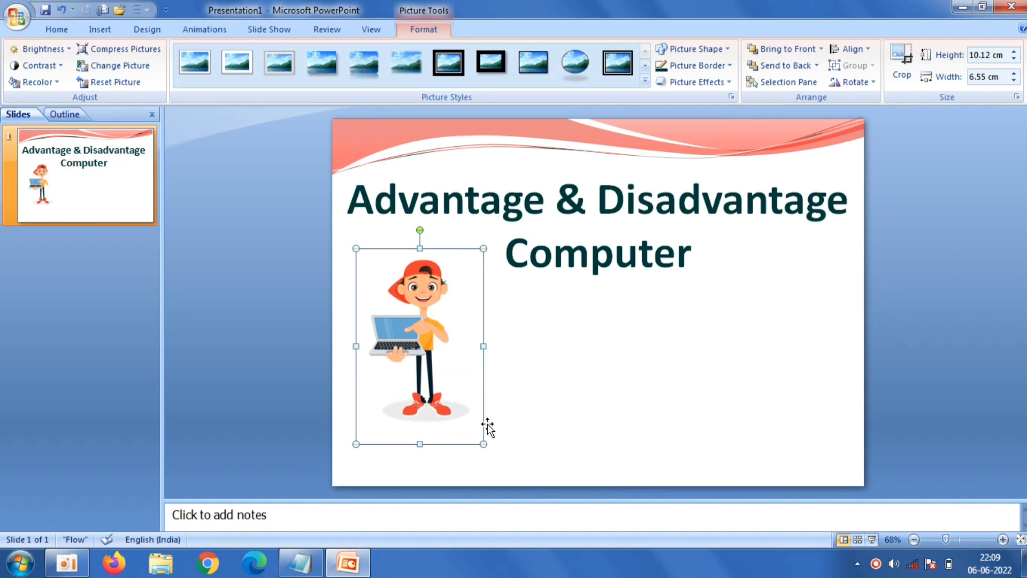
{"action": "left_click_drag", "start_coordinate": [486, 445], "coordinate": [491, 456]}
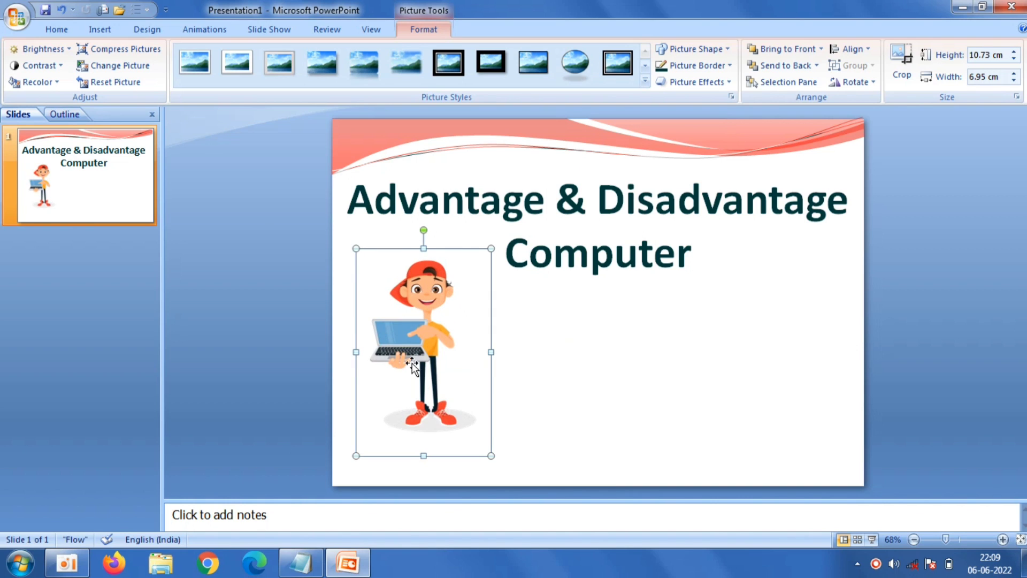
{"action": "left_click_drag", "start_coordinate": [412, 365], "coordinate": [402, 357]}
{"action": "left_click", "coordinate": [260, 307]}
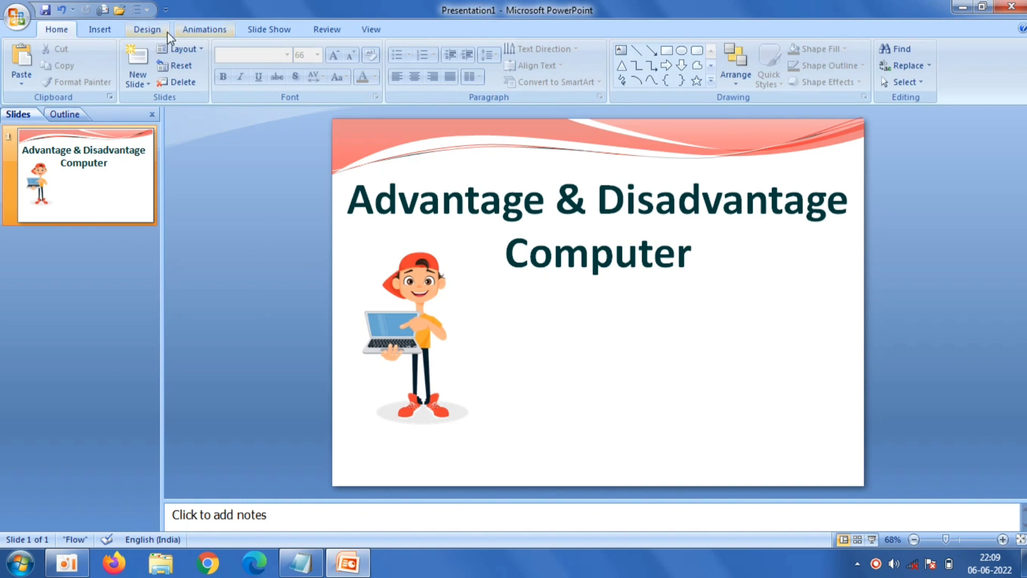
Insert the cross-and-tick picture, shrunk and placed at the bottom centre
{"action": "left_click", "coordinate": [99, 29]}
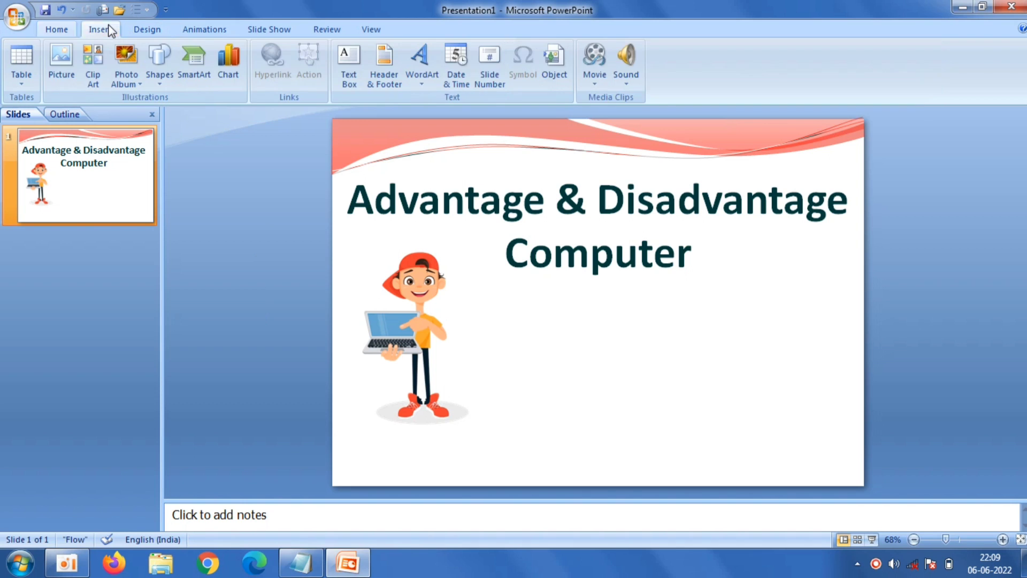
{"action": "left_click", "coordinate": [69, 48]}
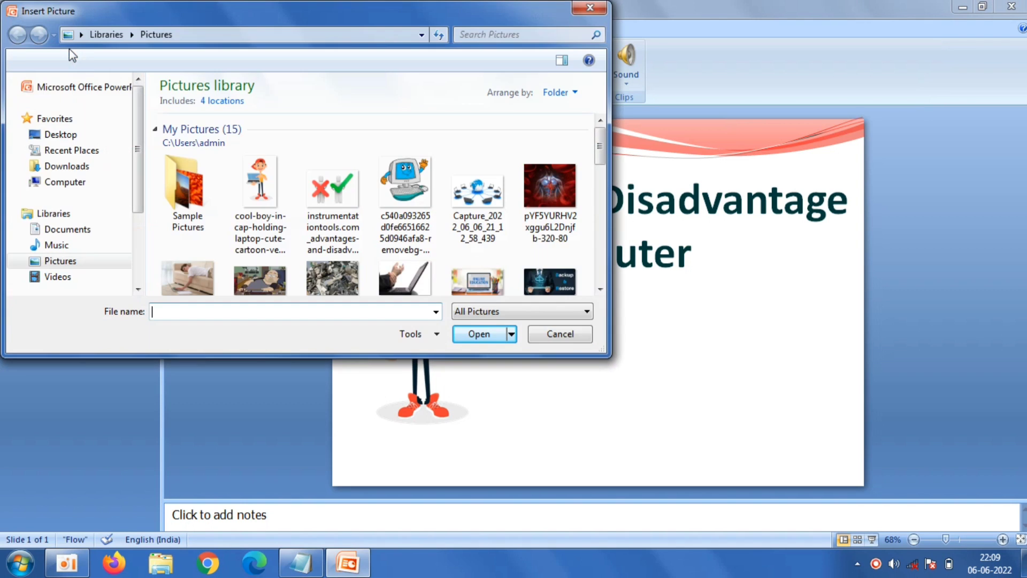
{"action": "double_click", "coordinate": [330, 210]}
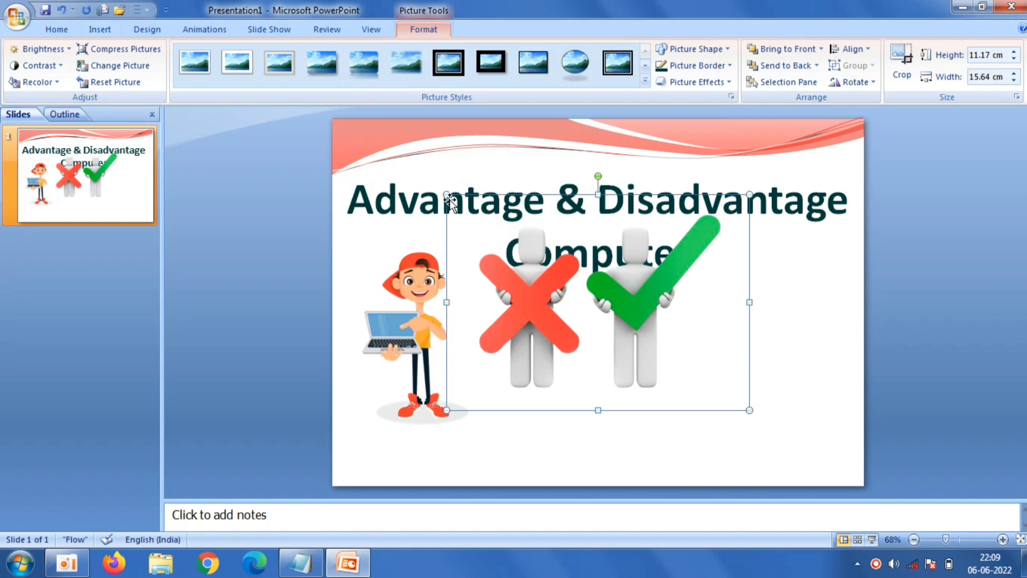
{"action": "left_click_drag", "start_coordinate": [447, 195], "coordinate": [618, 317]}
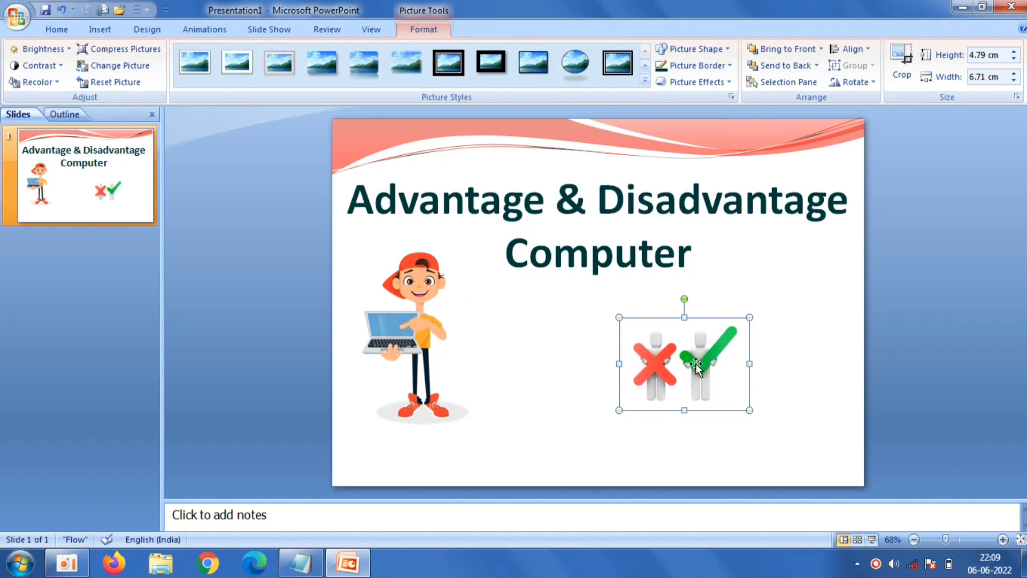
{"action": "left_click_drag", "start_coordinate": [679, 348], "coordinate": [583, 433]}
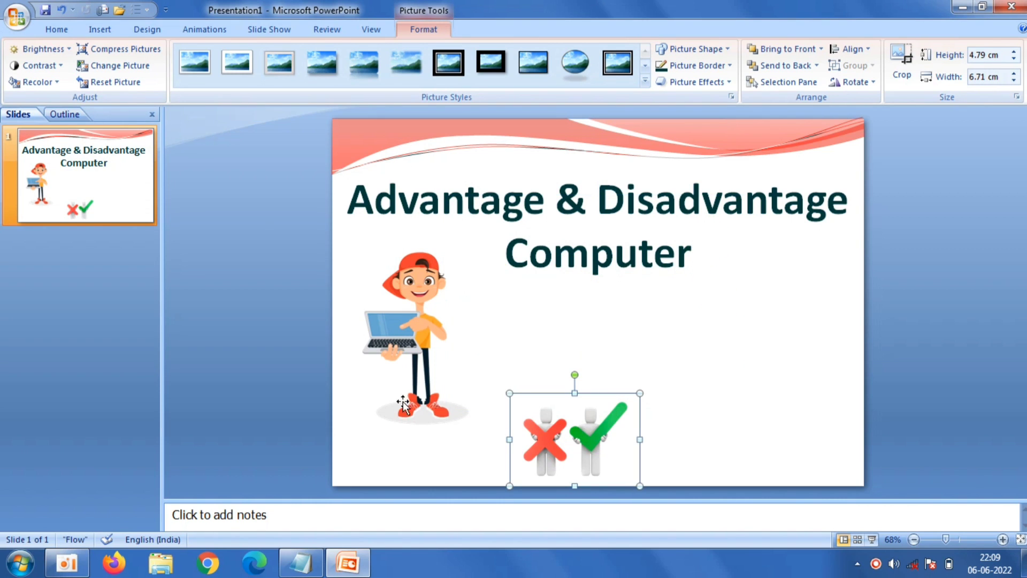
{"action": "left_click", "coordinate": [323, 364]}
Insert the cartoon computer picture, shrunk and placed on the slide's right side
{"action": "left_click", "coordinate": [101, 30]}
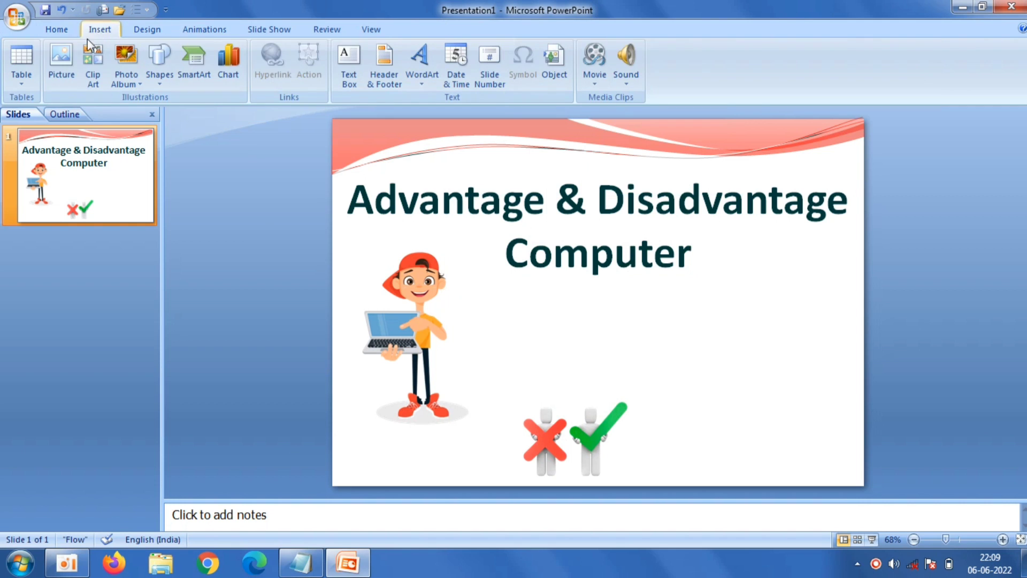
{"action": "left_click", "coordinate": [65, 51]}
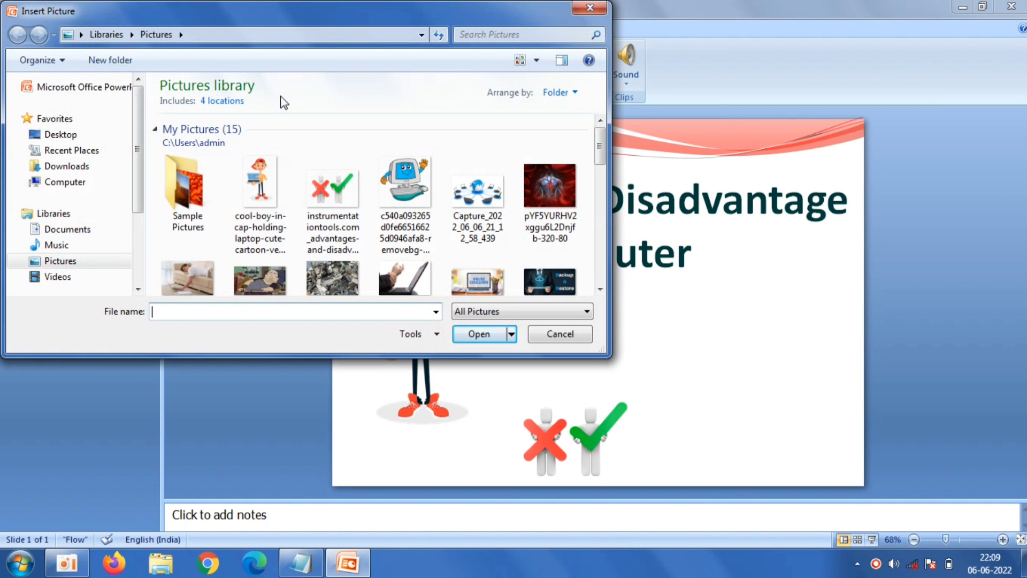
{"action": "double_click", "coordinate": [403, 192]}
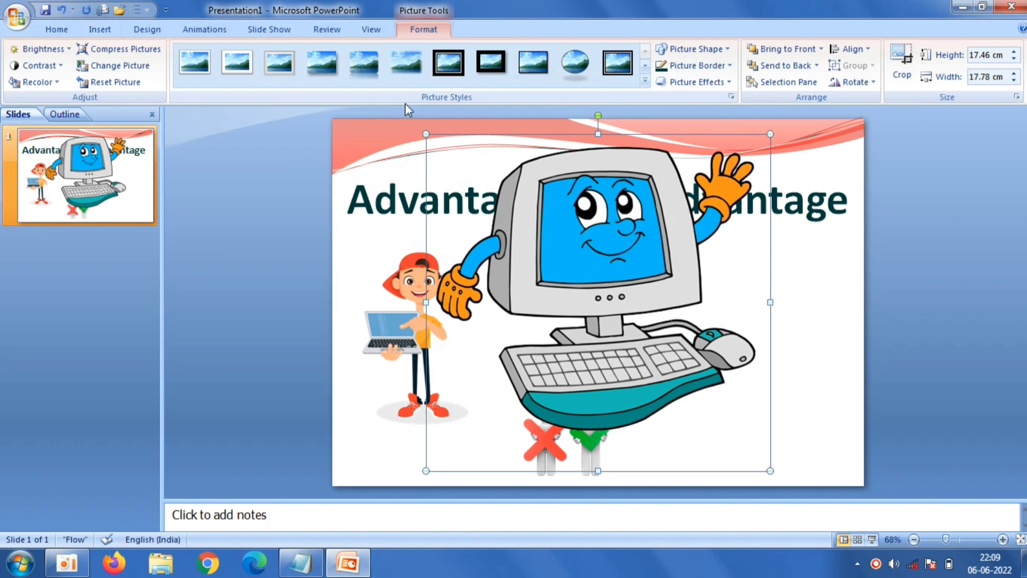
{"action": "left_click_drag", "start_coordinate": [426, 133], "coordinate": [594, 298]}
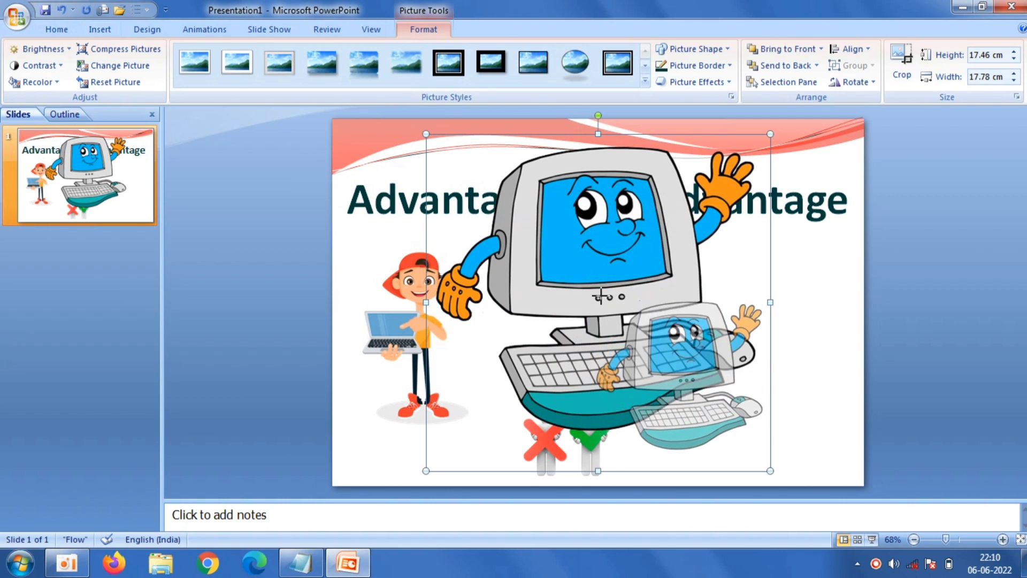
{"action": "left_click_drag", "start_coordinate": [647, 350], "coordinate": [715, 327]}
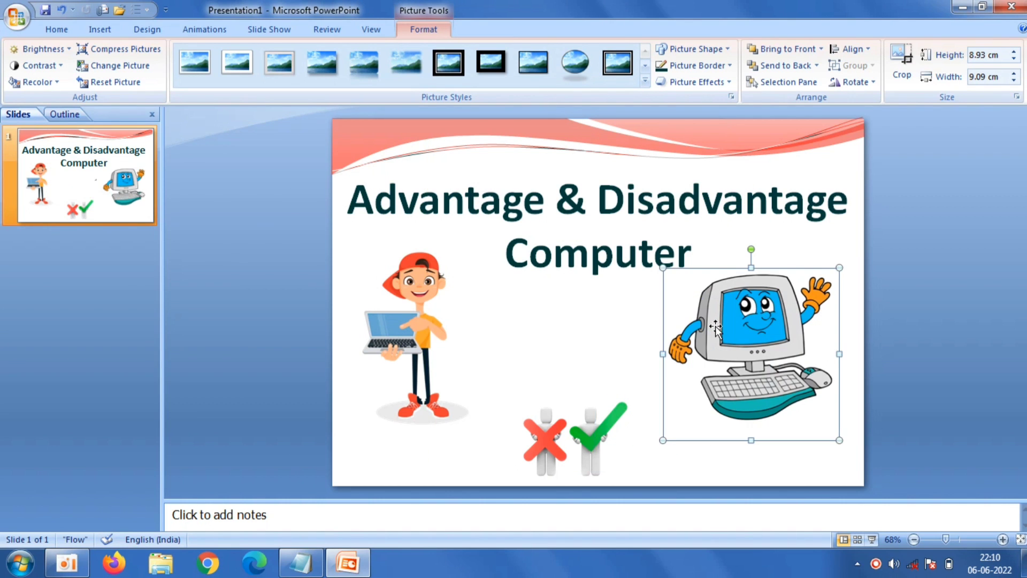
{"action": "left_click", "coordinate": [931, 314]}
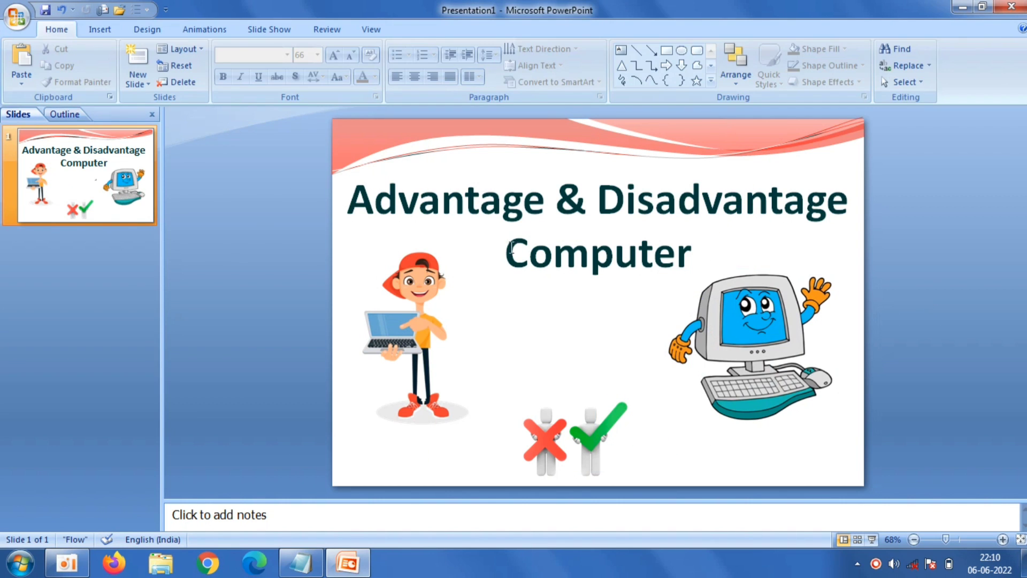
Add a new Title and Content slide ready for its title
{"action": "left_click", "coordinate": [135, 78]}
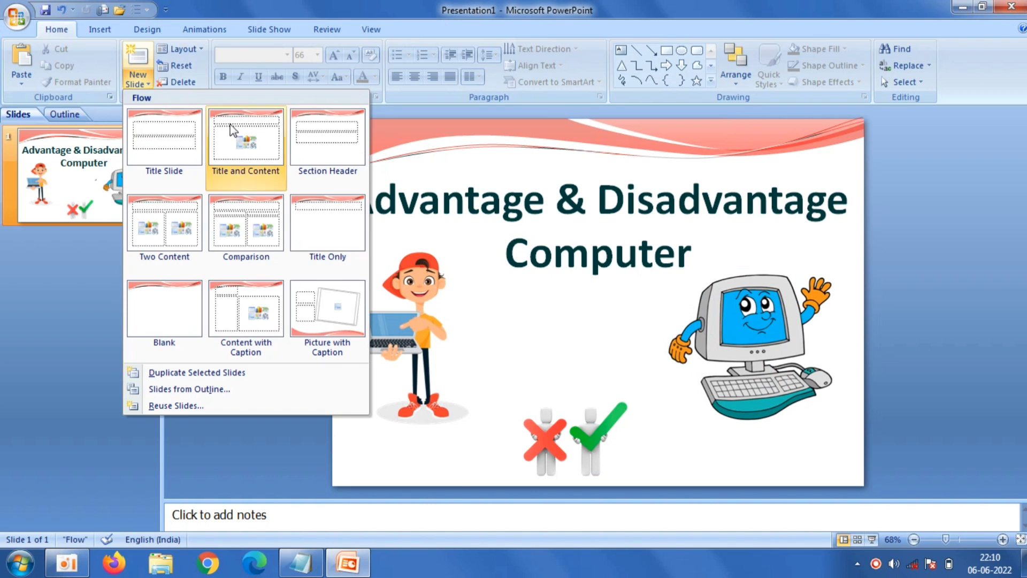
{"action": "left_click", "coordinate": [244, 141]}
{"action": "left_click", "coordinate": [431, 199]}
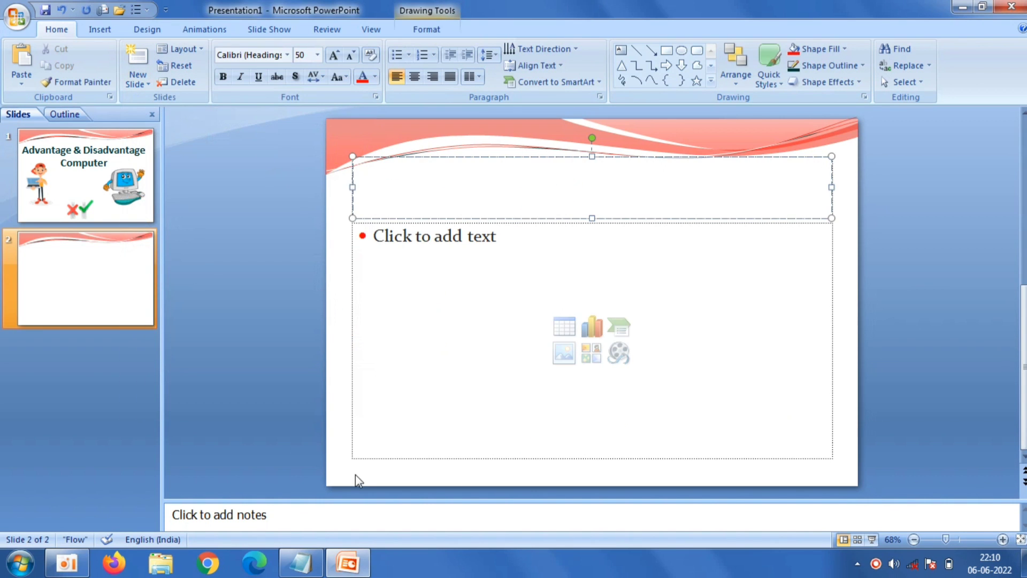
{"action": "left_click", "coordinate": [301, 563]}
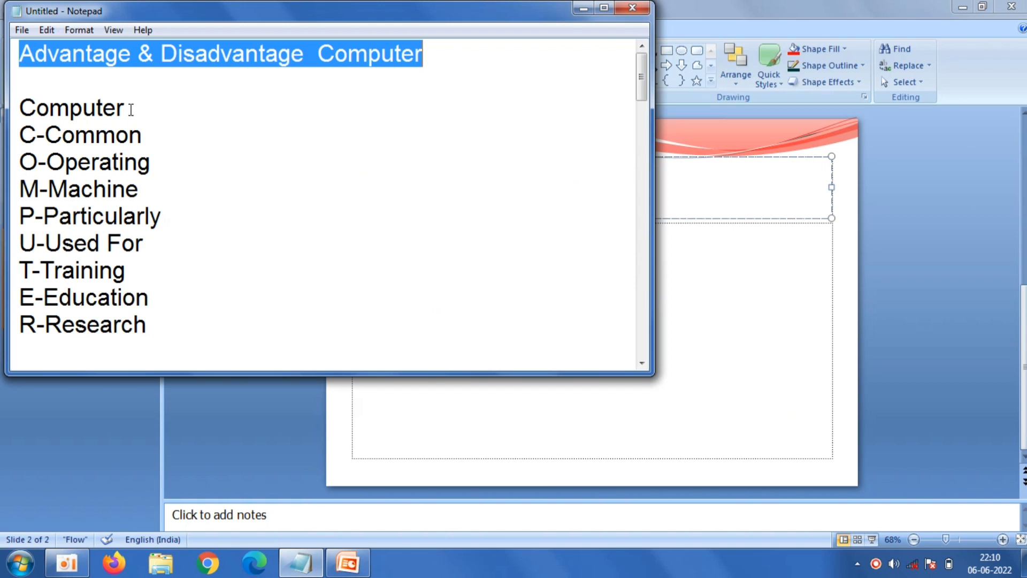
Copy 'Computer' from Notepad and paste it as the centred slide title
{"action": "left_click_drag", "start_coordinate": [131, 109], "coordinate": [20, 109]}
{"action": "right_click", "coordinate": [24, 107]}
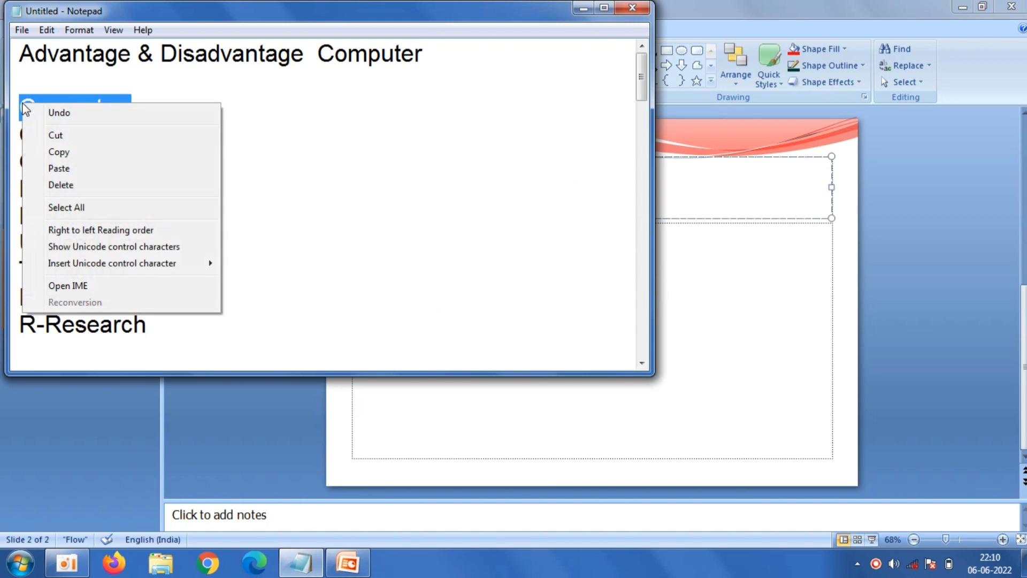
{"action": "left_click", "coordinate": [74, 152]}
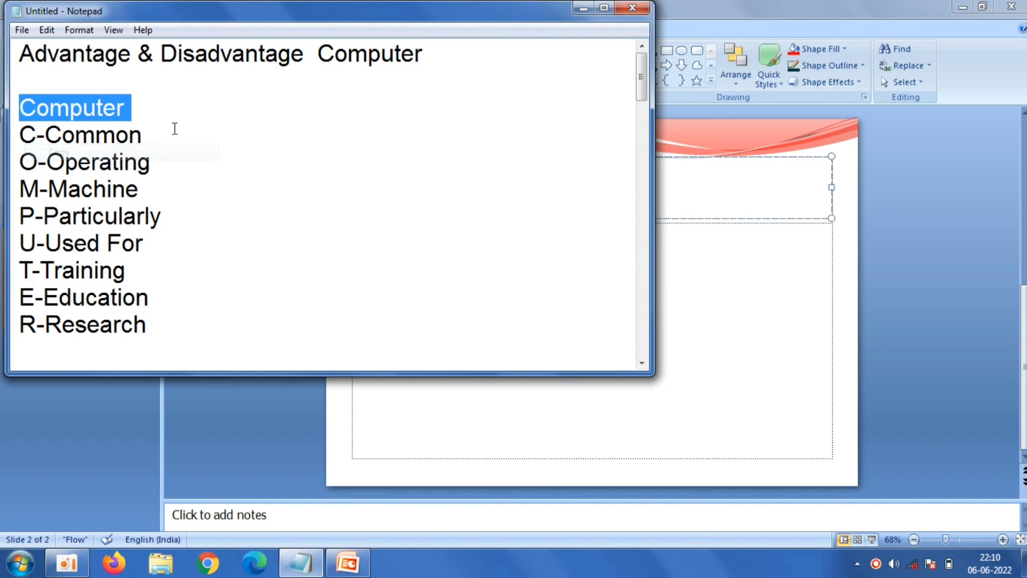
{"action": "left_click", "coordinate": [751, 196]}
{"action": "right_click", "coordinate": [749, 191]}
{"action": "left_click", "coordinate": [766, 230]}
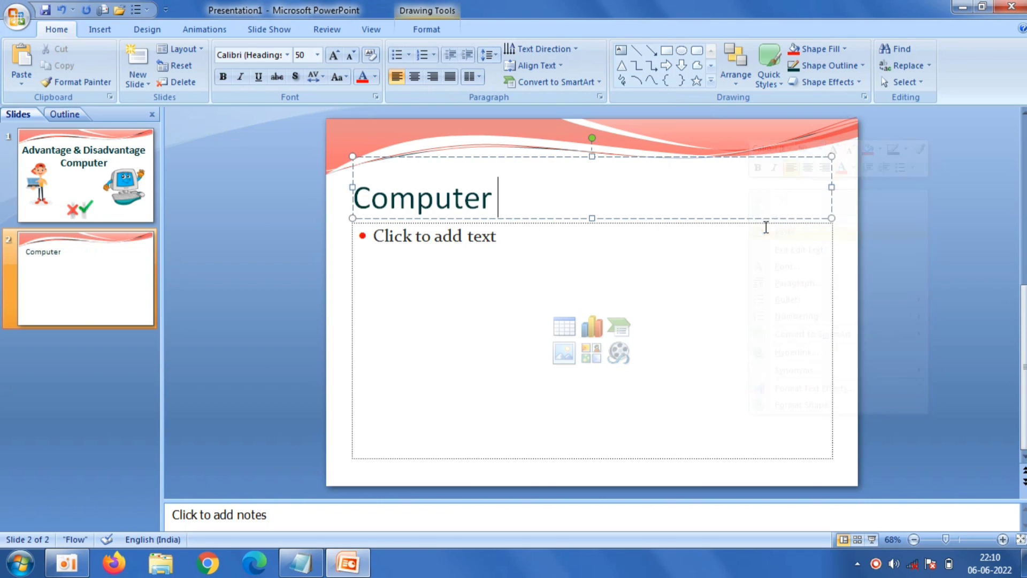
{"action": "left_click", "coordinate": [414, 76]}
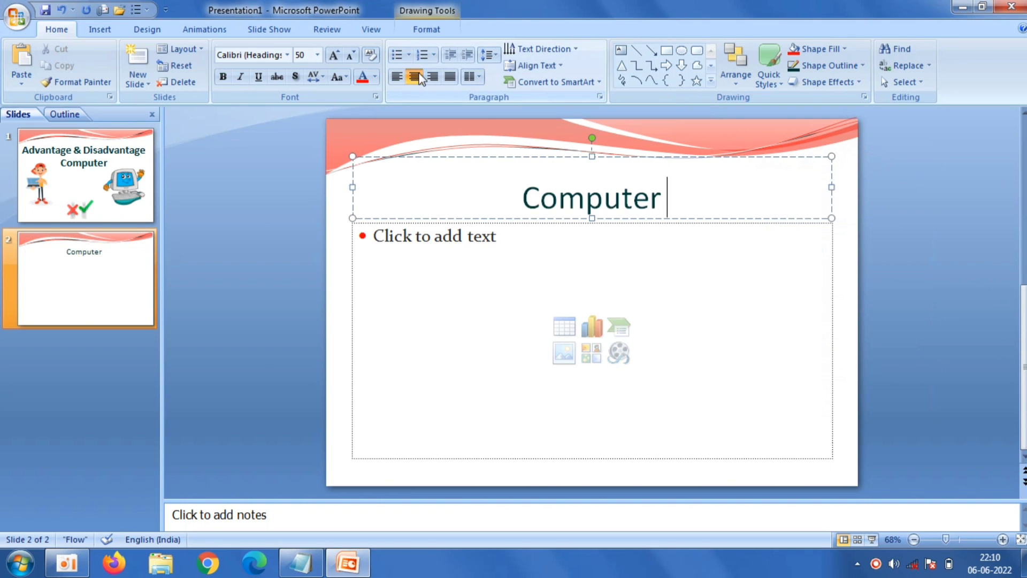
Paste the C-Common through R-Research lines from Notepad as the bullet list
{"action": "left_click", "coordinate": [451, 281]}
{"action": "left_click", "coordinate": [301, 563]}
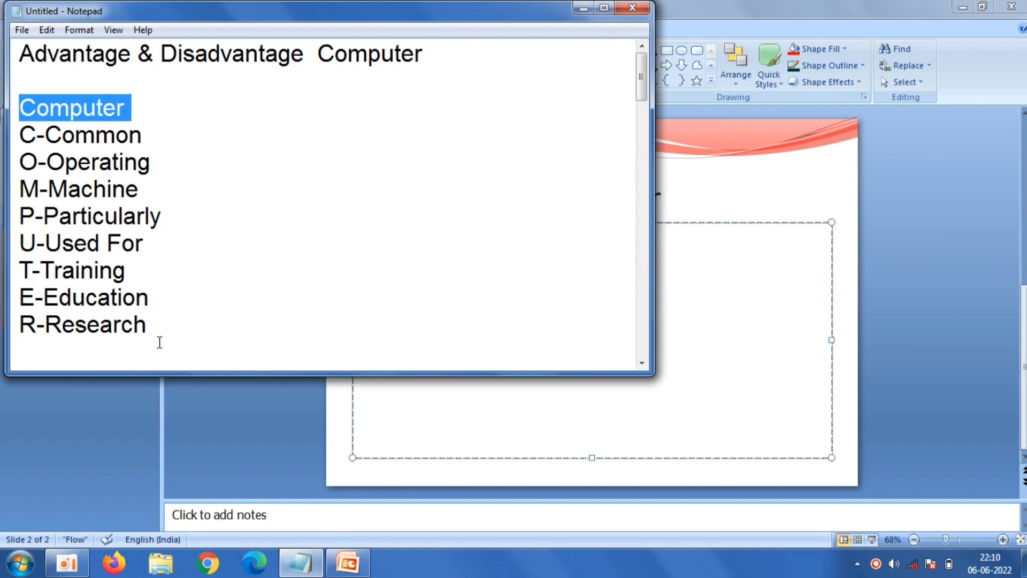
{"action": "mouse_move", "coordinate": [160, 343]}
{"action": "left_mouse_down"}
{"action": "mouse_move", "coordinate": [31, 127]}
{"action": "mouse_move", "coordinate": [156, 239]}
{"action": "mouse_move", "coordinate": [210, 322]}
{"action": "left_mouse_up"}
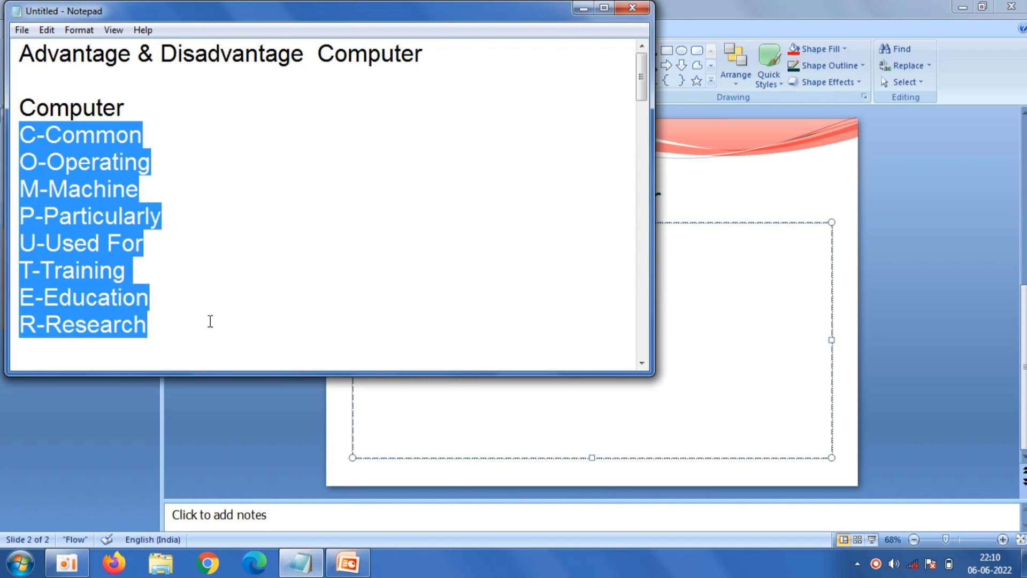
{"action": "right_click", "coordinate": [44, 188]}
{"action": "left_click", "coordinate": [78, 234]}
{"action": "left_click", "coordinate": [338, 562]}
{"action": "right_click", "coordinate": [417, 340]}
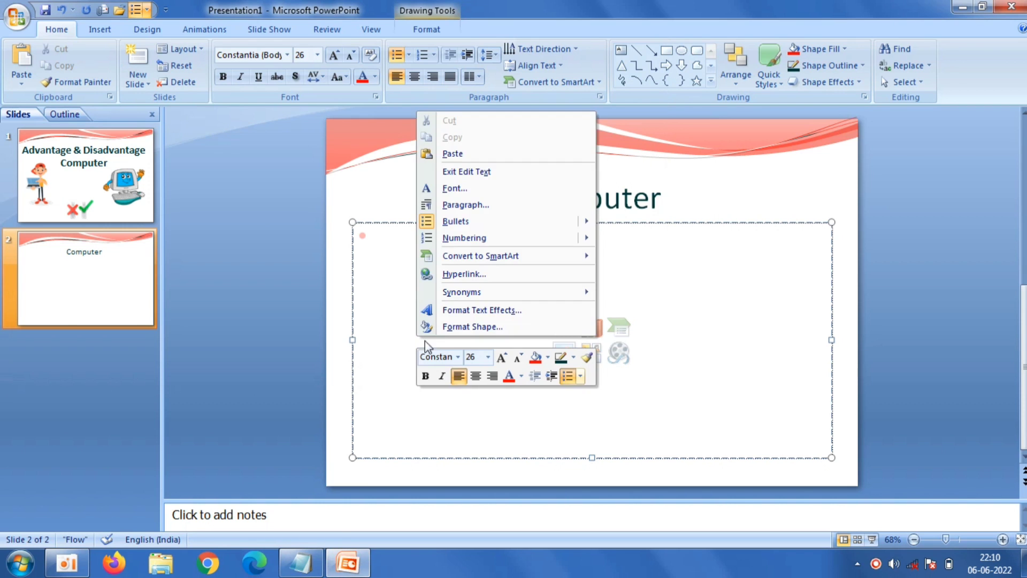
{"action": "left_click", "coordinate": [492, 153]}
{"action": "left_click", "coordinate": [306, 207]}
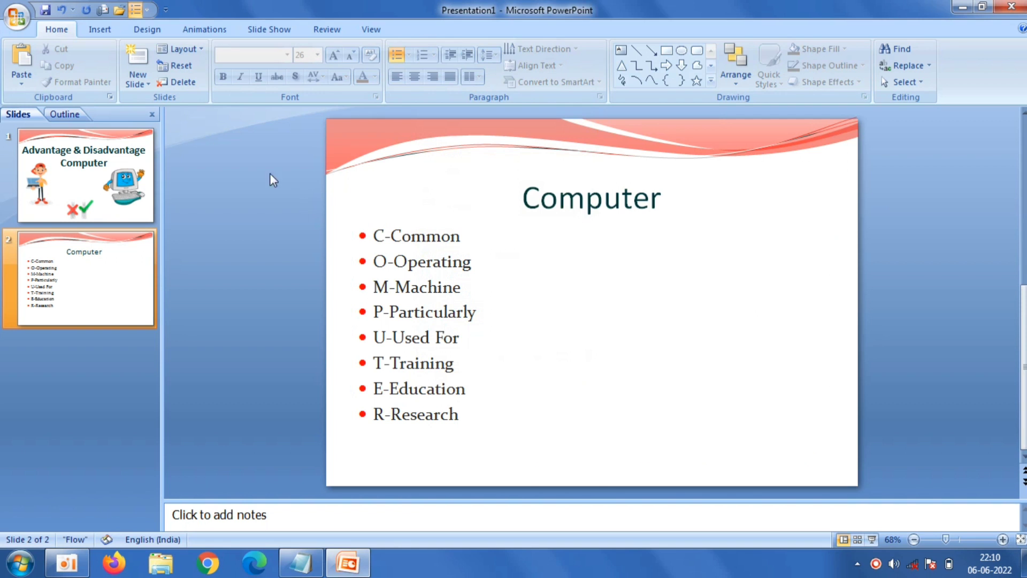
{"action": "left_click", "coordinate": [138, 80]}
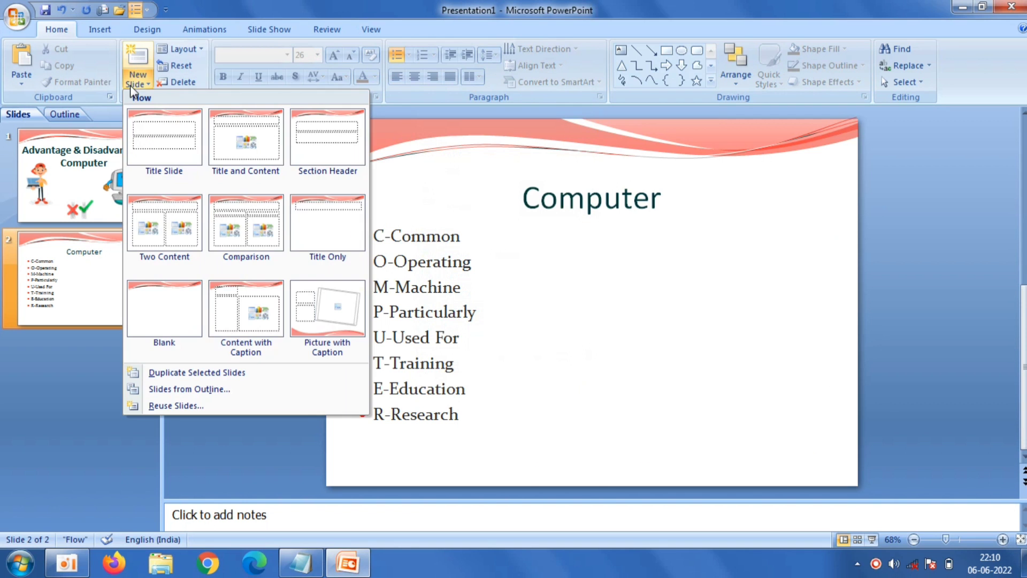
Add a Title and Content slide with the centred title 'What is computer ?' from Notepad
{"action": "left_click", "coordinate": [224, 136]}
{"action": "left_click", "coordinate": [484, 188]}
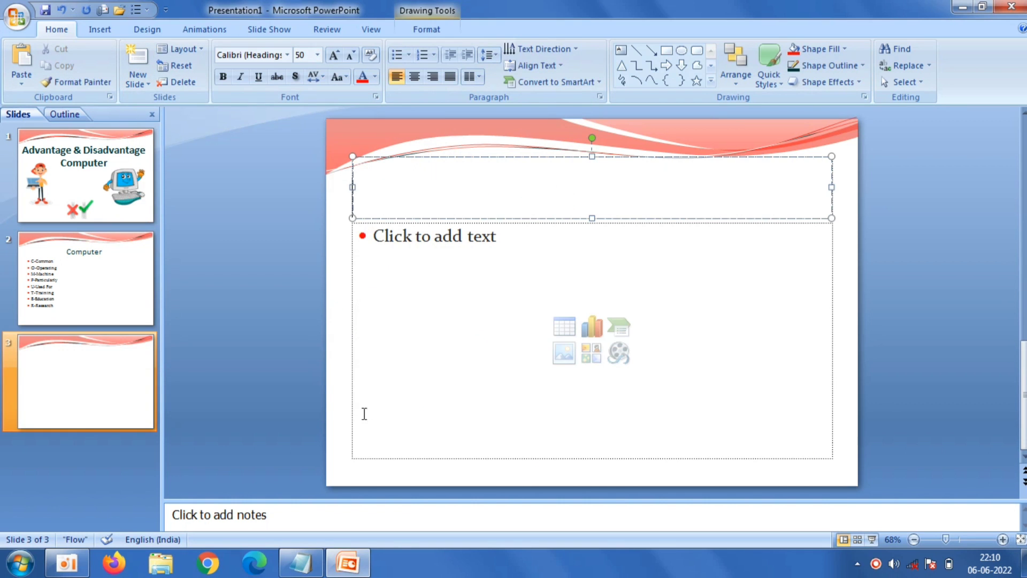
{"action": "left_click", "coordinate": [301, 563]}
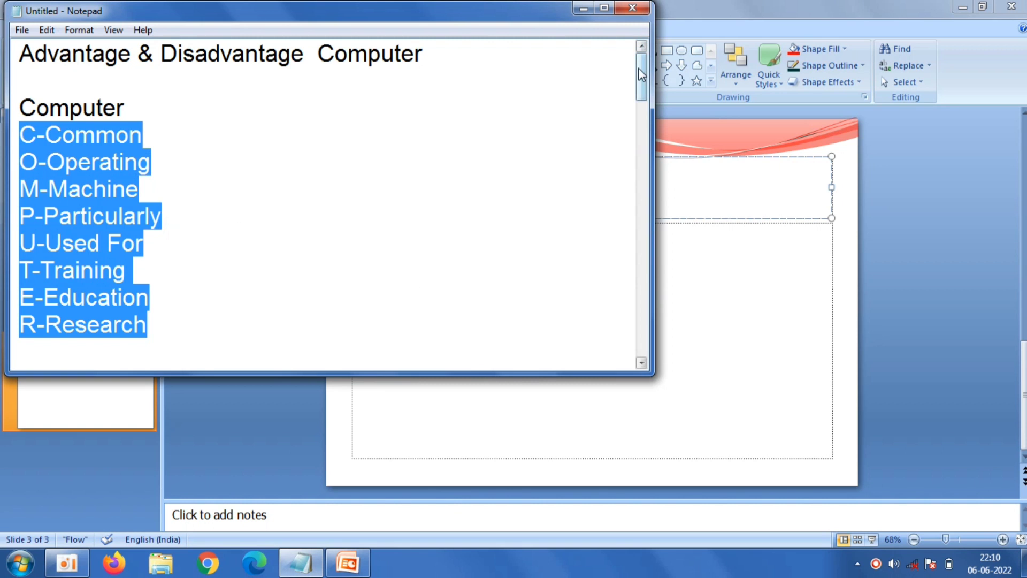
{"action": "left_click_drag", "start_coordinate": [641, 76], "coordinate": [648, 106]}
{"action": "left_click", "coordinate": [262, 135]}
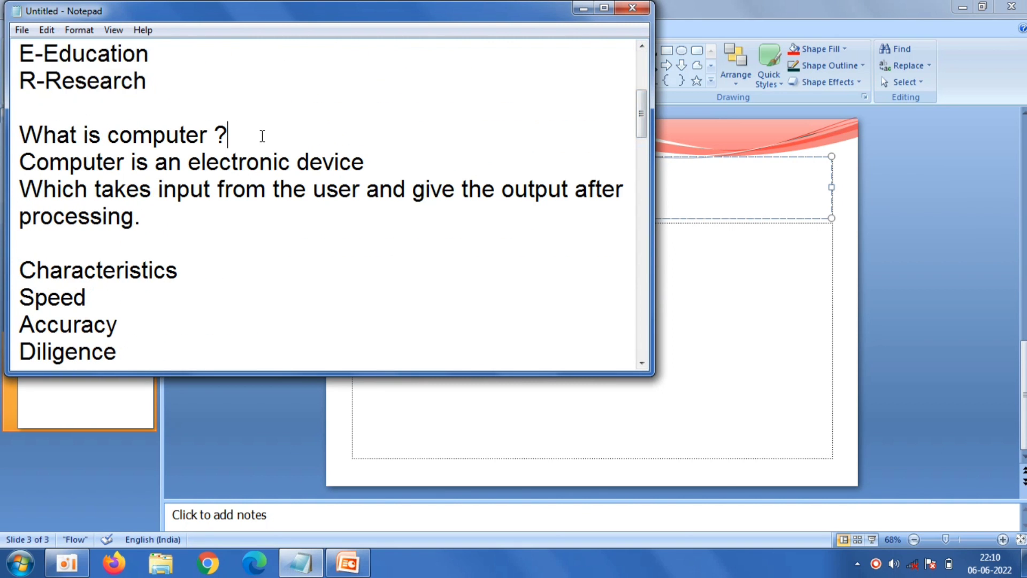
{"action": "left_click_drag", "start_coordinate": [262, 136], "coordinate": [26, 138]}
{"action": "right_click", "coordinate": [25, 135]}
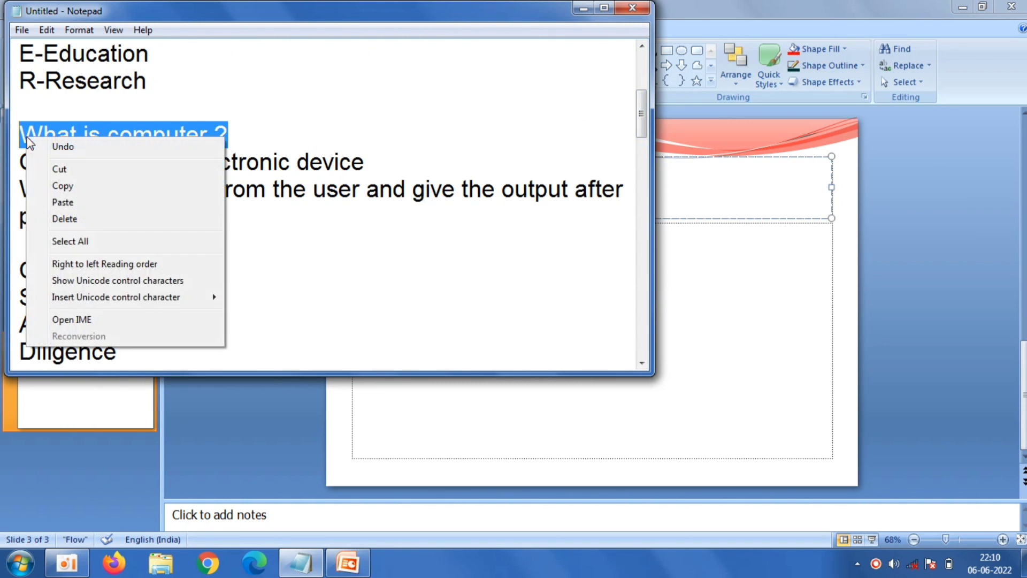
{"action": "left_click", "coordinate": [88, 186]}
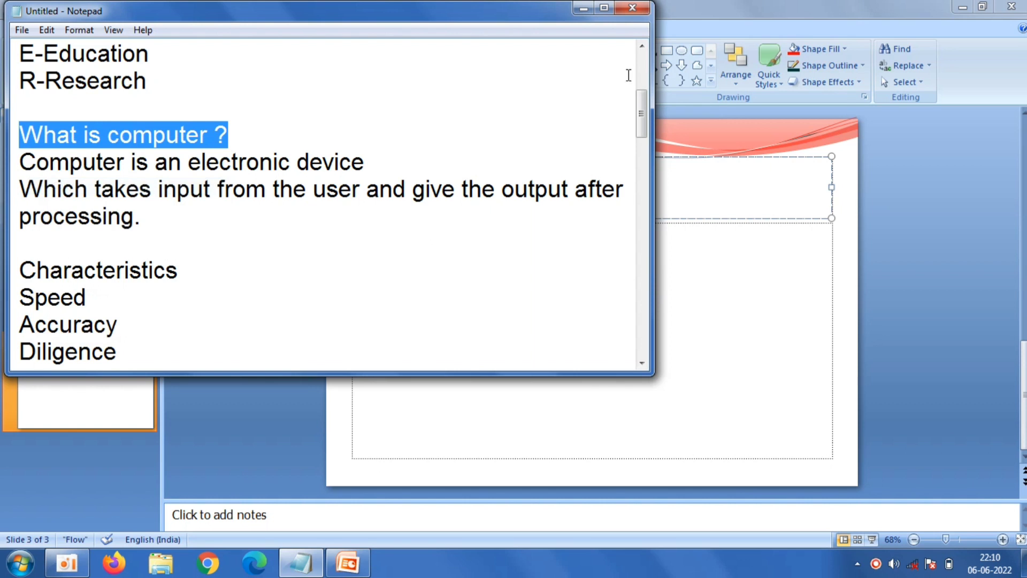
{"action": "left_click", "coordinate": [711, 180]}
{"action": "right_click", "coordinate": [708, 174]}
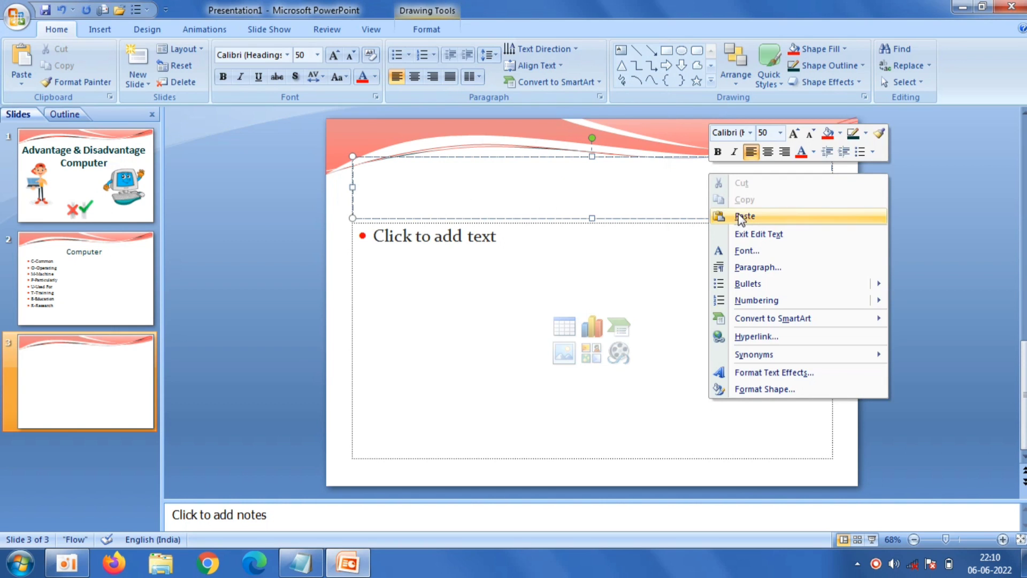
{"action": "left_click", "coordinate": [739, 215]}
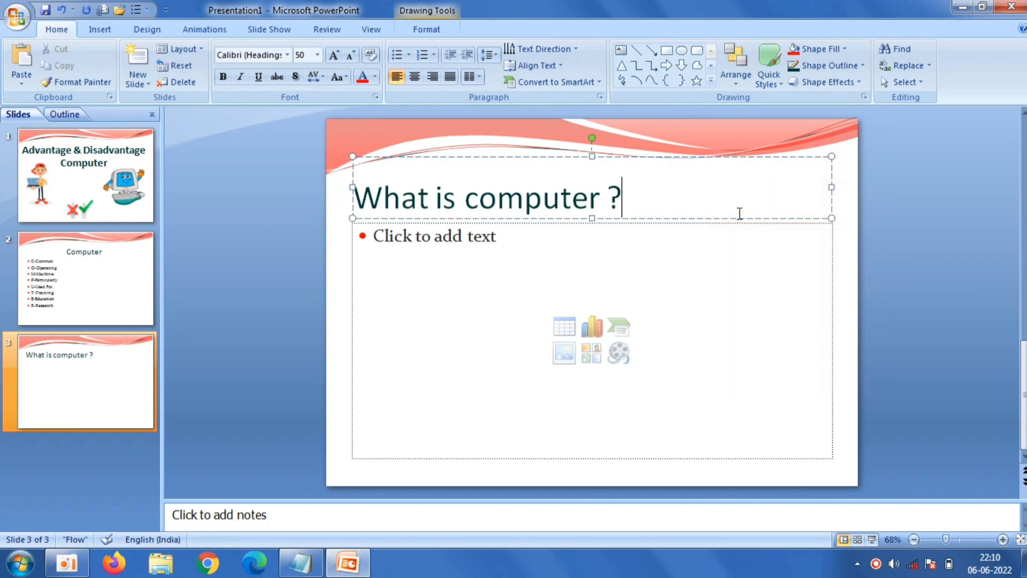
{"action": "left_click", "coordinate": [416, 79]}
Copy the two computer-definition lines from the Notepad notes
{"action": "left_click", "coordinate": [453, 255]}
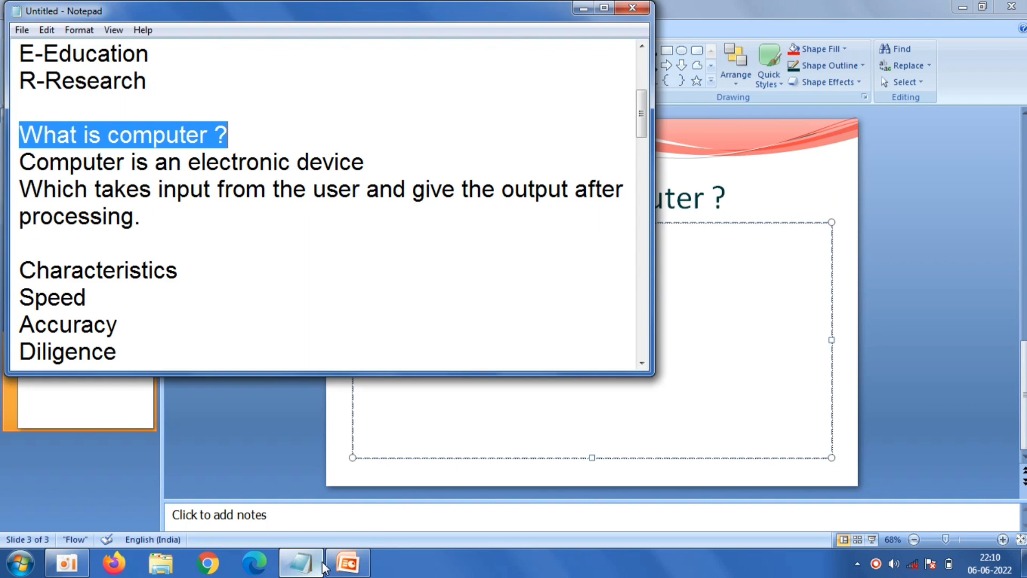
{"action": "left_click", "coordinate": [300, 563]}
{"action": "left_click_drag", "start_coordinate": [149, 227], "coordinate": [21, 160]}
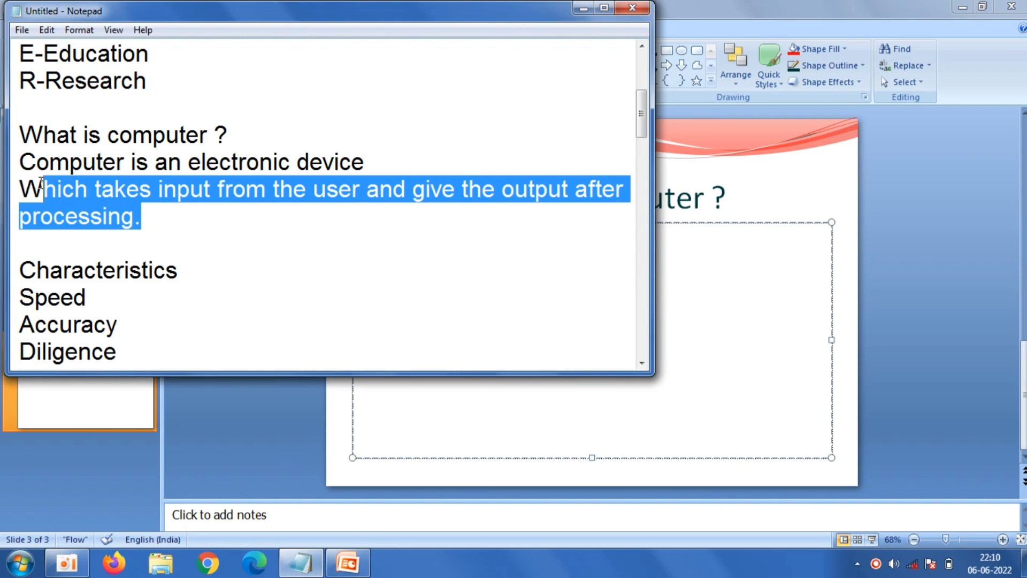
{"action": "right_click", "coordinate": [20, 166]}
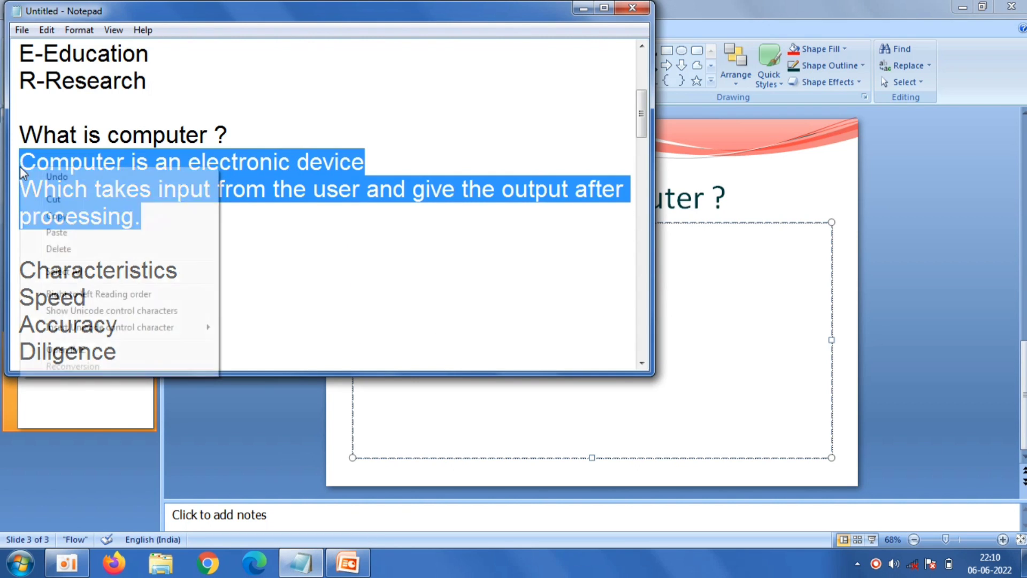
{"action": "left_click", "coordinate": [91, 217]}
Paste the definition lines into the body as square bullets
{"action": "left_click", "coordinate": [681, 278]}
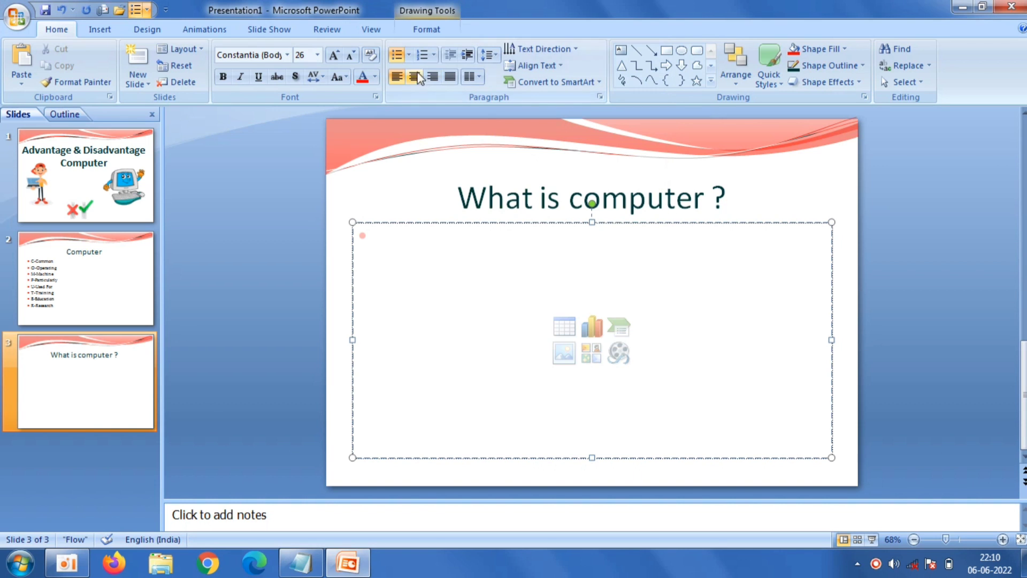
{"action": "left_click", "coordinate": [410, 55]}
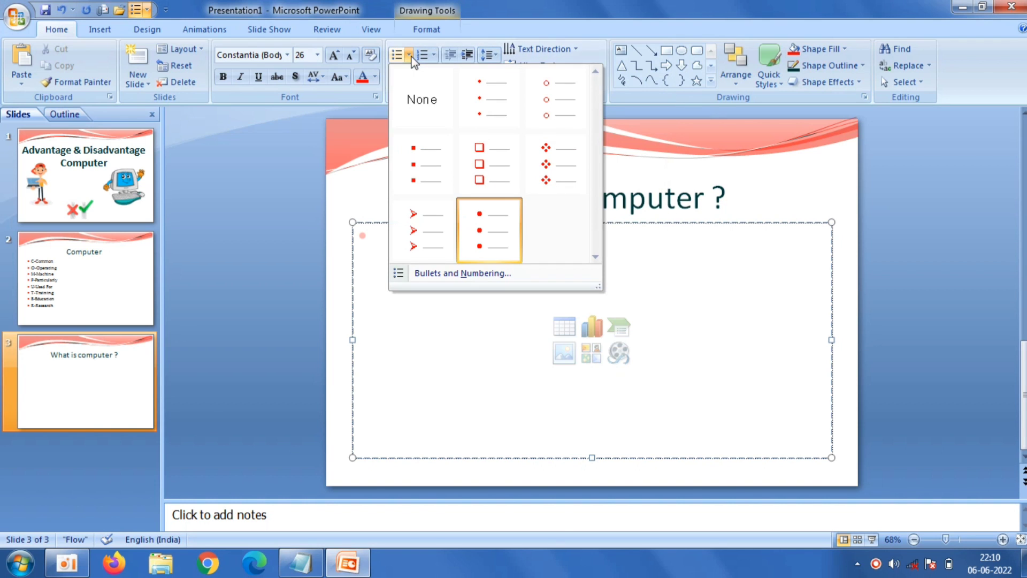
{"action": "left_click", "coordinate": [421, 163]}
{"action": "right_click", "coordinate": [416, 257]}
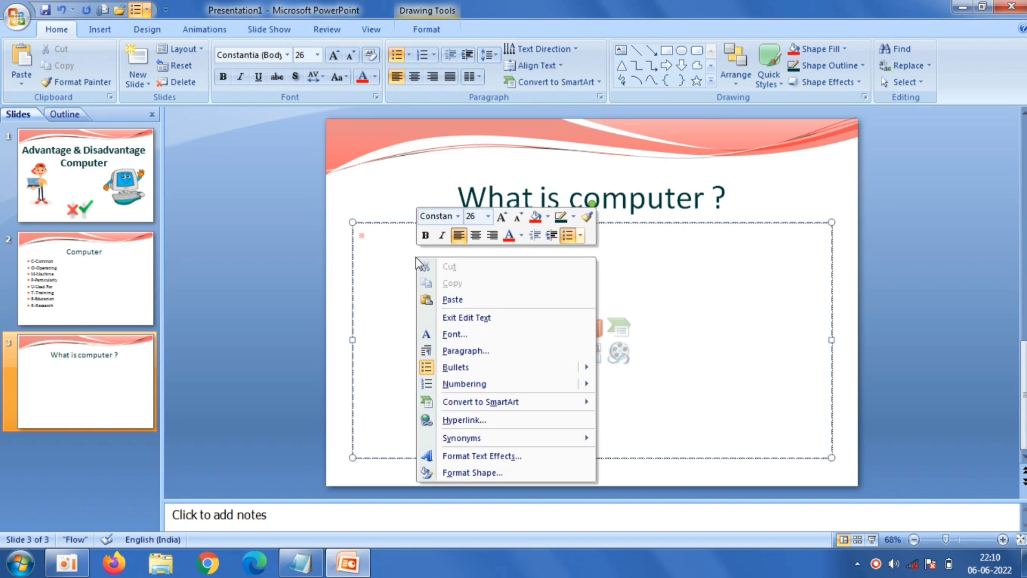
{"action": "left_click", "coordinate": [449, 299]}
{"action": "left_click", "coordinate": [268, 233]}
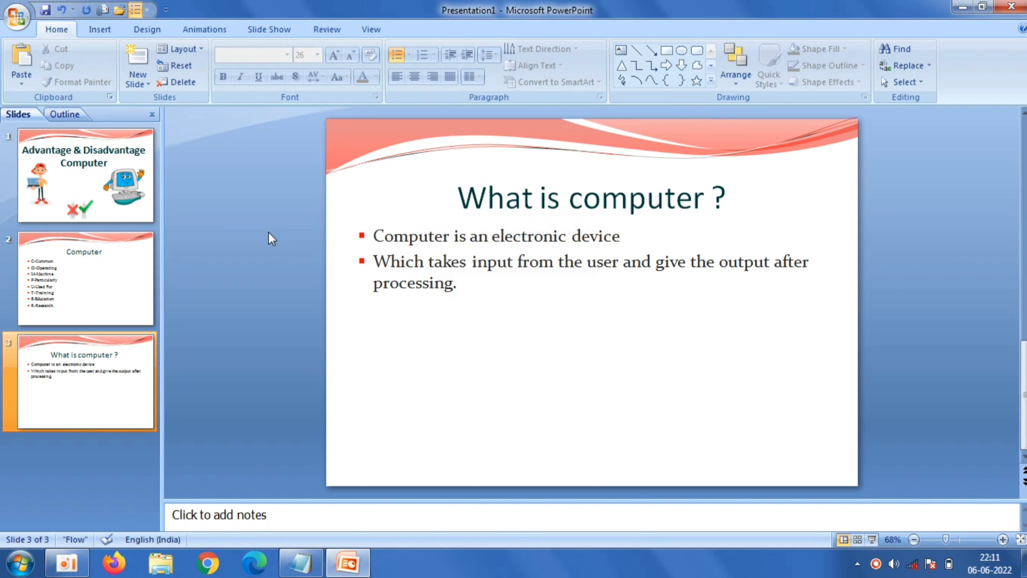
{"action": "left_click", "coordinate": [94, 28]}
{"action": "left_click", "coordinate": [61, 59]}
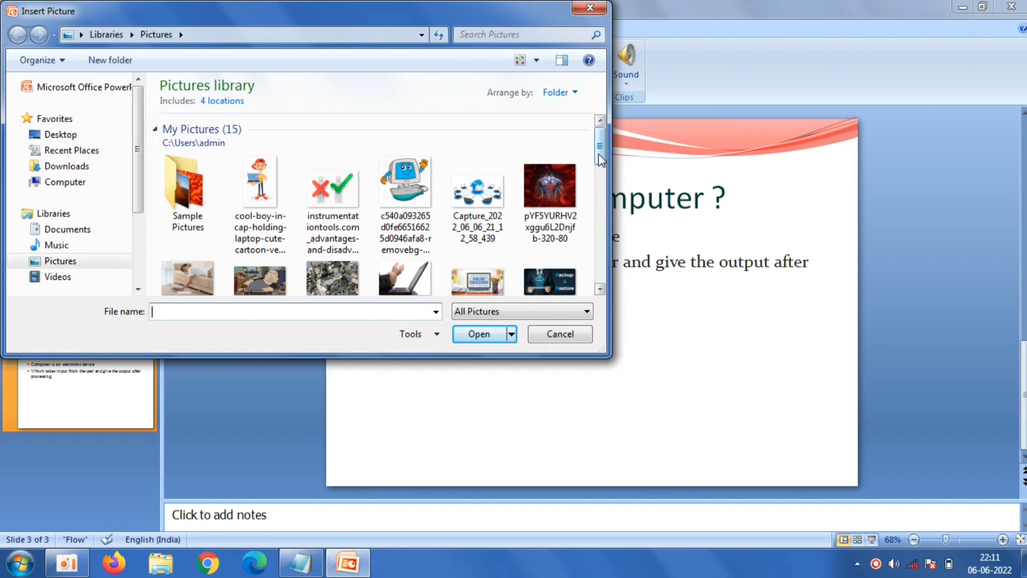
Insert the desktop computer picture, shrunk to 8.85 × 10.33 cm at the lower right
{"action": "left_click_drag", "start_coordinate": [599, 159], "coordinate": [605, 201]}
{"action": "double_click", "coordinate": [265, 165]}
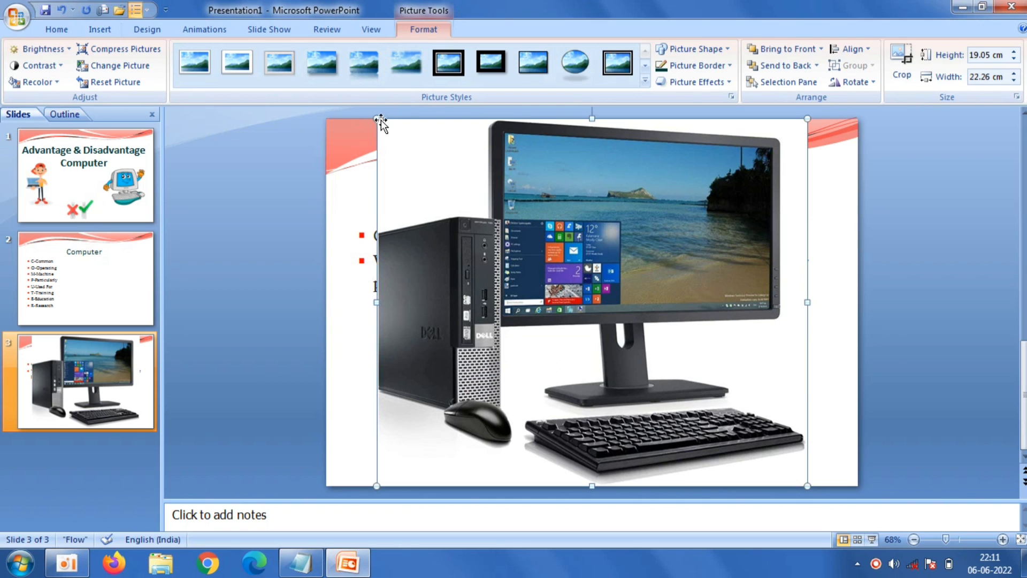
{"action": "left_click_drag", "start_coordinate": [376, 117], "coordinate": [607, 315]}
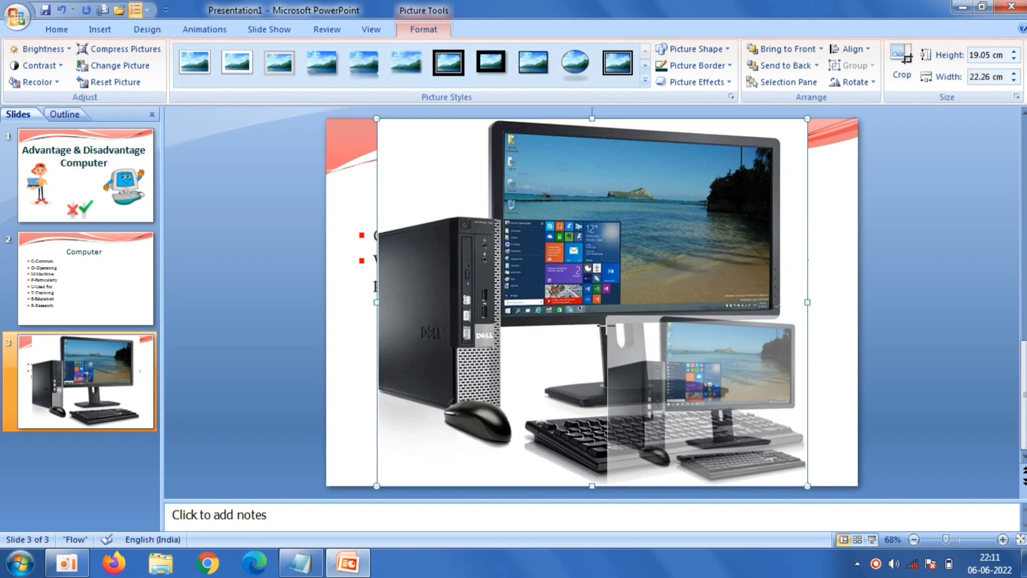
{"action": "mouse_move", "coordinate": [652, 376]}
{"action": "left_mouse_down"}
{"action": "mouse_move", "coordinate": [606, 357]}
{"action": "mouse_move", "coordinate": [701, 342]}
{"action": "left_mouse_up"}
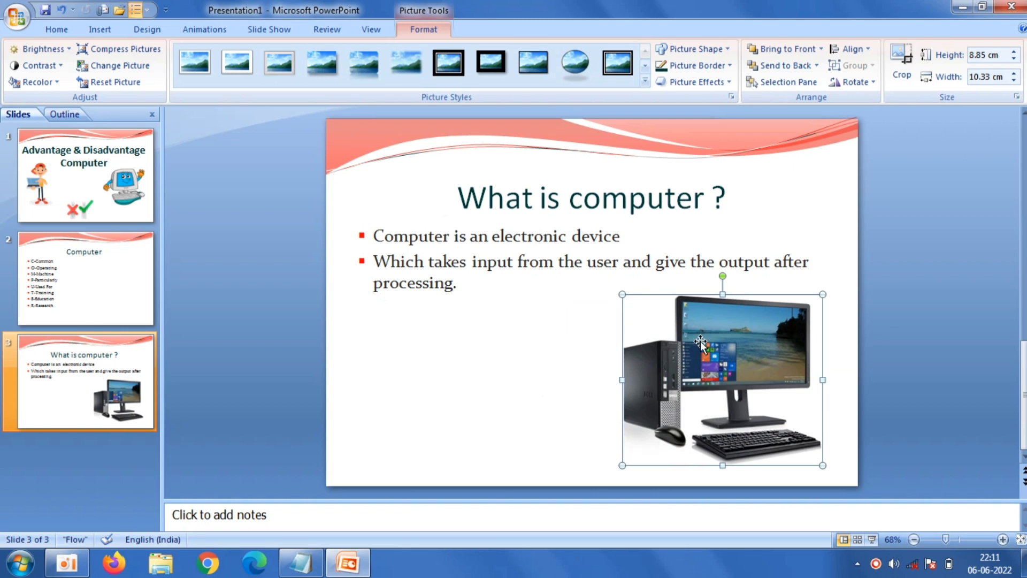
{"action": "left_click", "coordinate": [249, 248]}
Add a Title and Content slide titled 'Characteristics', pasted from Notepad
{"action": "left_click", "coordinate": [134, 87]}
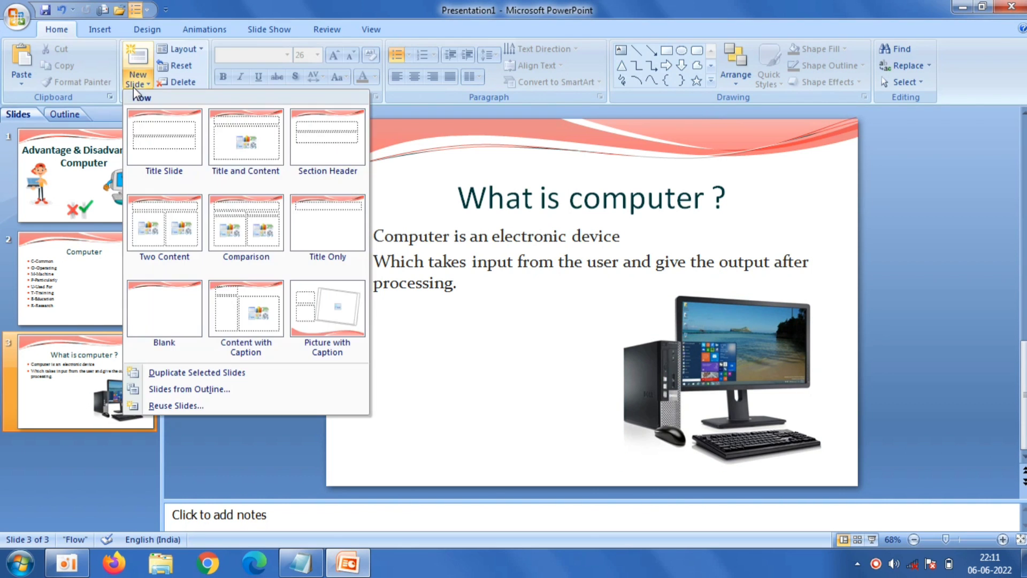
{"action": "left_click", "coordinate": [257, 142]}
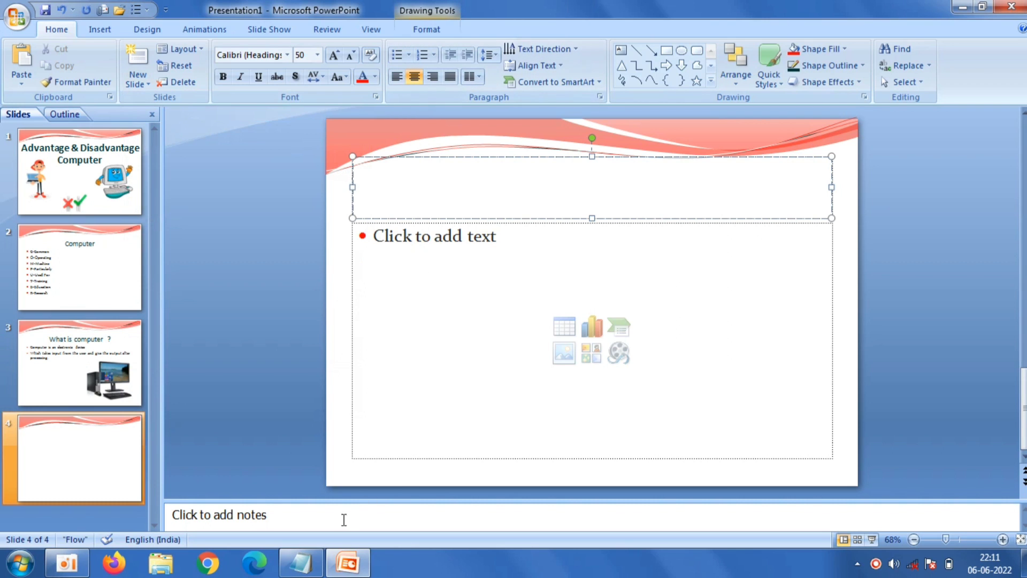
{"action": "left_click", "coordinate": [300, 563]}
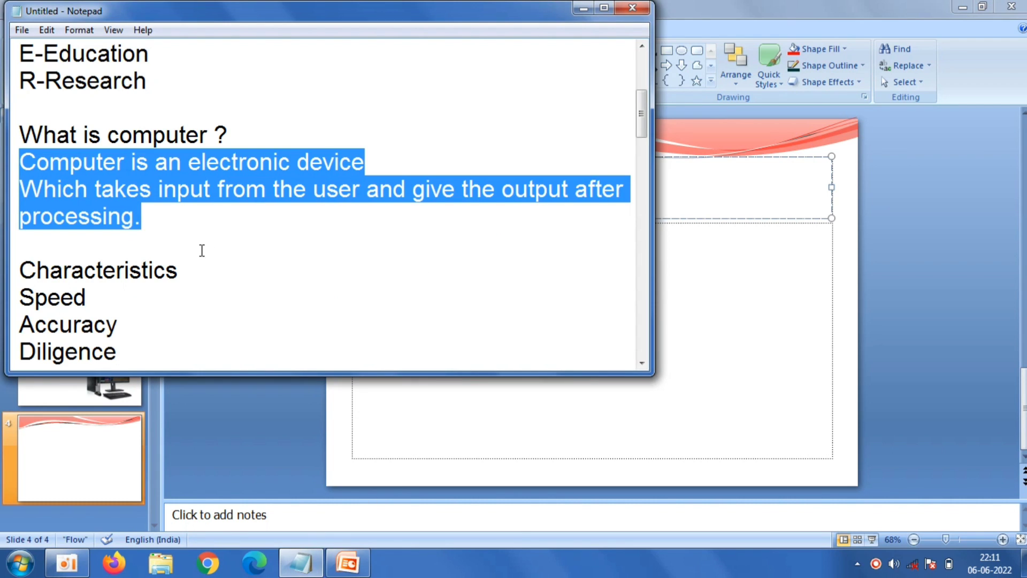
{"action": "left_click_drag", "start_coordinate": [188, 270], "coordinate": [29, 266]}
{"action": "right_click", "coordinate": [22, 270]}
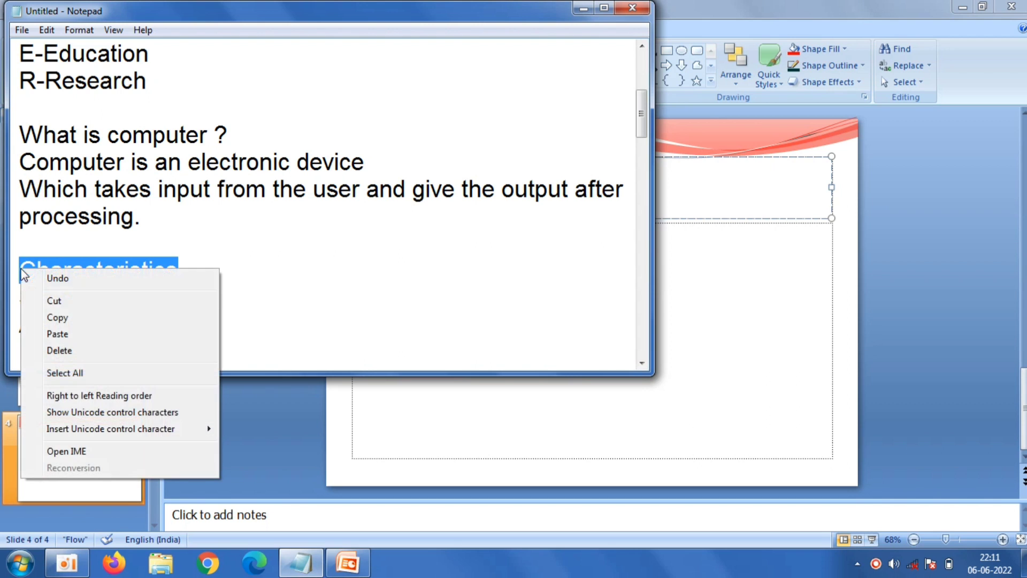
{"action": "left_click", "coordinate": [89, 316]}
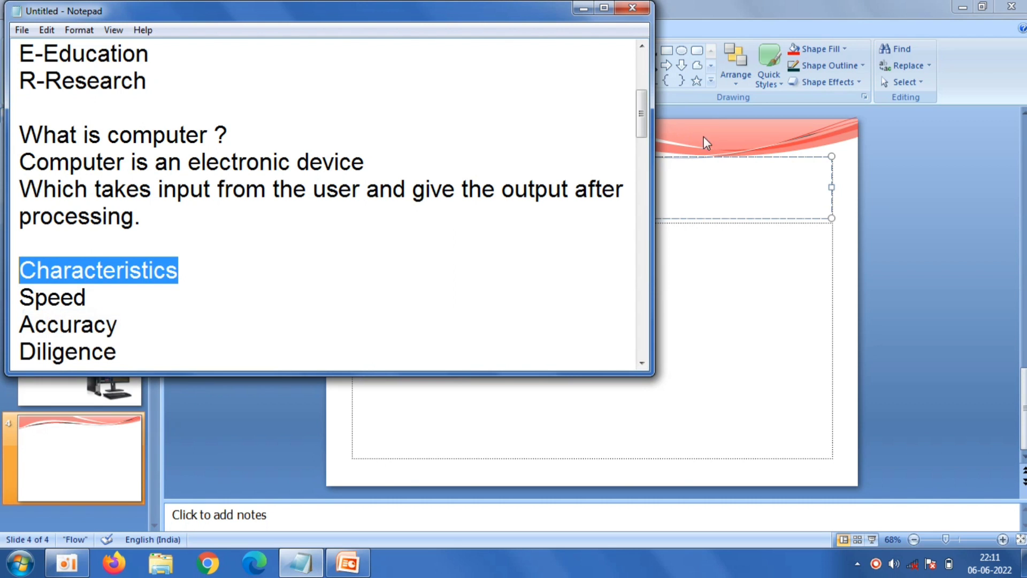
{"action": "left_click", "coordinate": [703, 209]}
{"action": "right_click", "coordinate": [702, 204]}
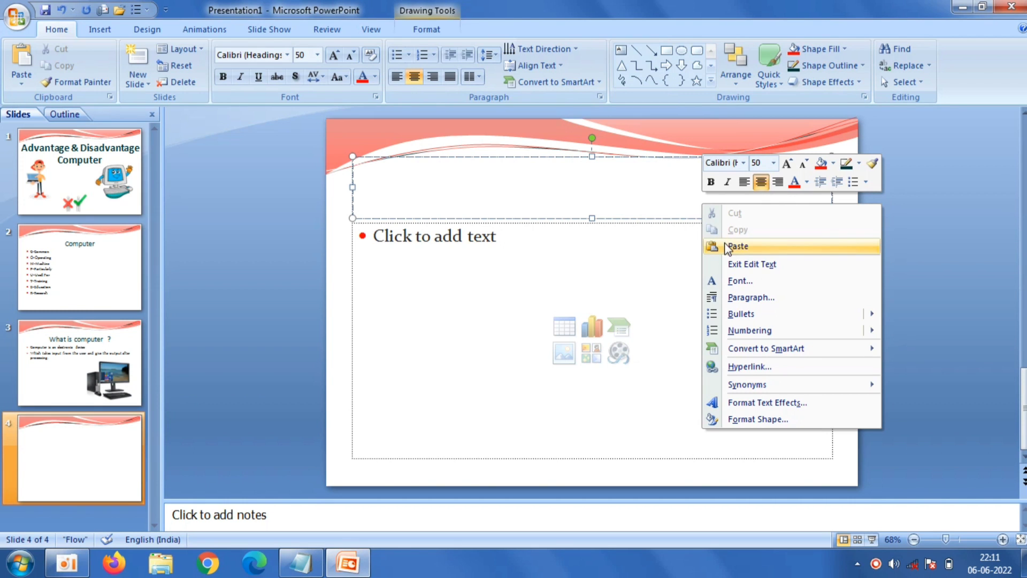
{"action": "left_click", "coordinate": [737, 246]}
Paste the Speed through Large storage capacity list from Notepad as body bullets
{"action": "left_click", "coordinate": [458, 306]}
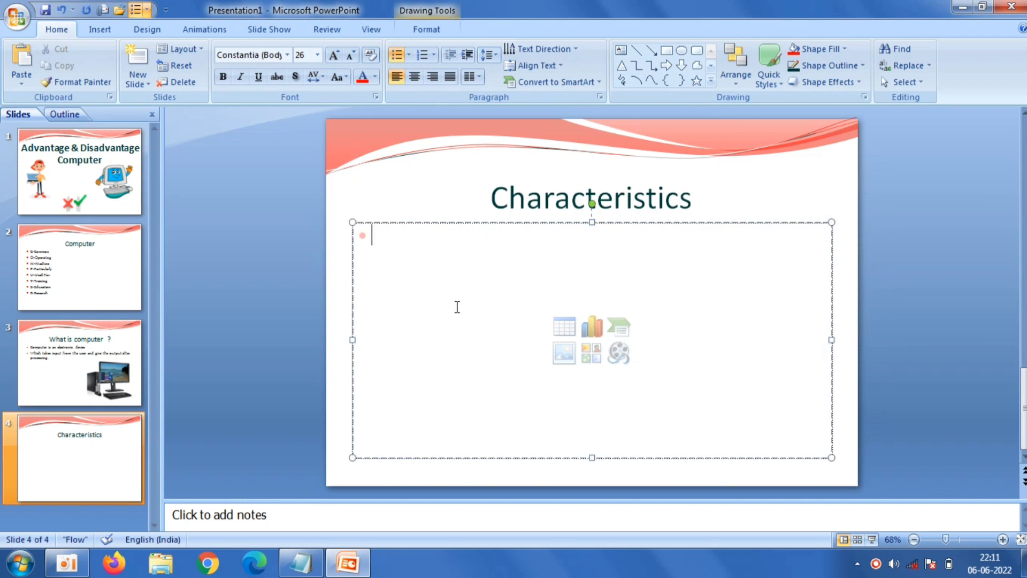
{"action": "left_click", "coordinate": [300, 563]}
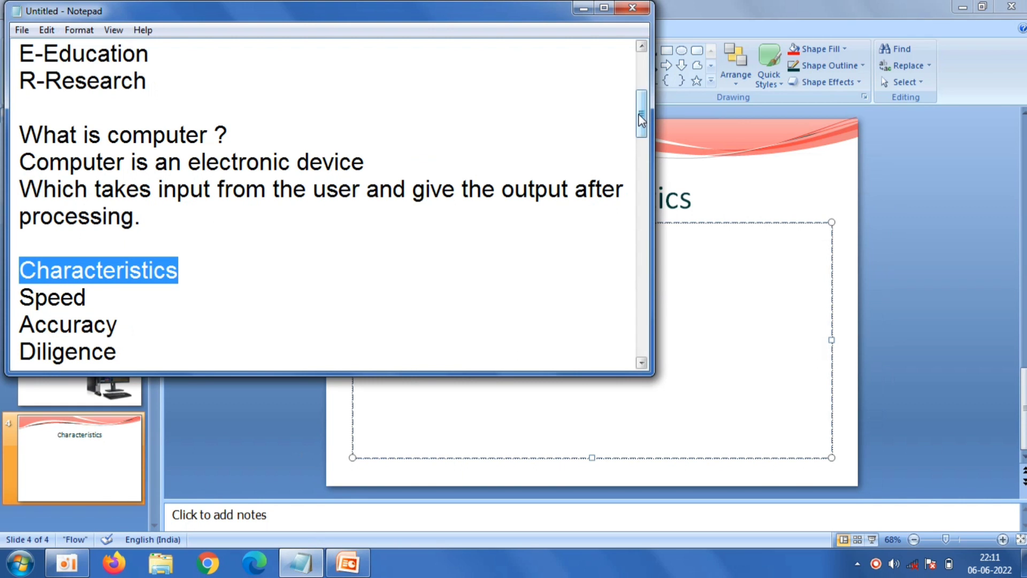
{"action": "left_click_drag", "start_coordinate": [642, 121], "coordinate": [642, 147]}
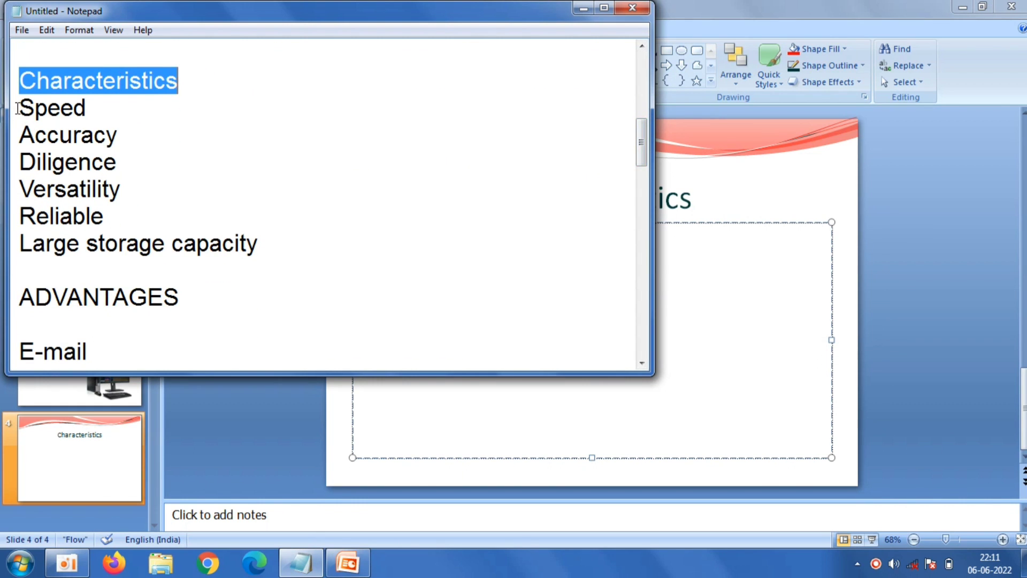
{"action": "mouse_move", "coordinate": [18, 108]}
{"action": "left_mouse_down"}
{"action": "mouse_move", "coordinate": [251, 244]}
{"action": "mouse_move", "coordinate": [284, 237]}
{"action": "left_mouse_up"}
{"action": "right_click", "coordinate": [94, 181]}
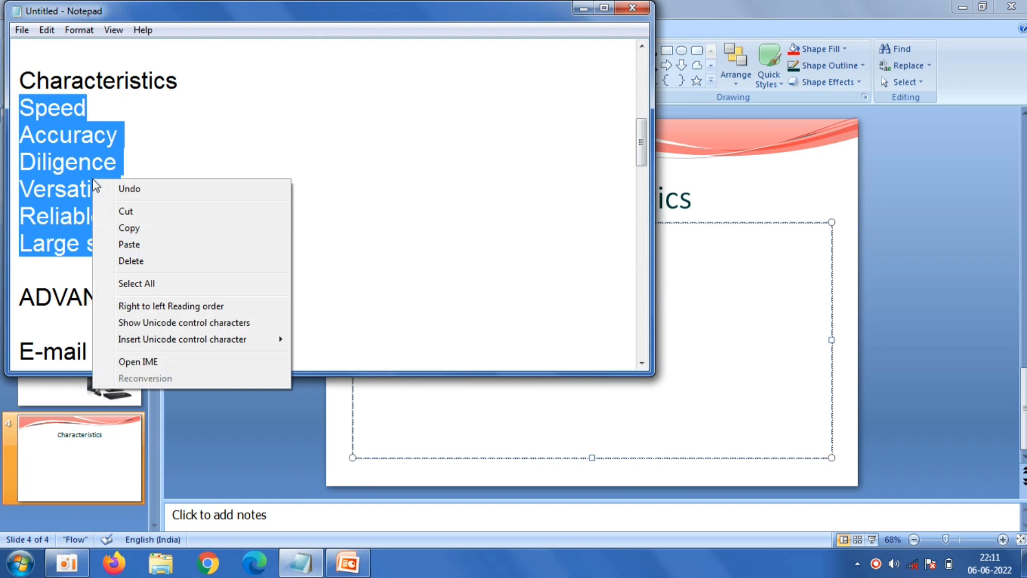
{"action": "left_click", "coordinate": [144, 227]}
{"action": "left_click", "coordinate": [695, 278]}
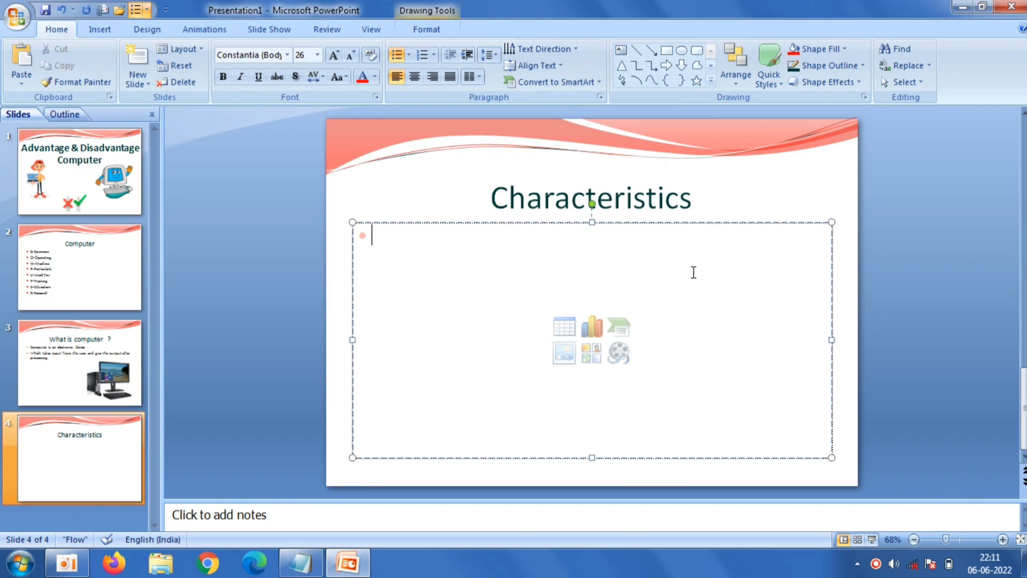
{"action": "right_click", "coordinate": [695, 278]}
{"action": "left_click", "coordinate": [717, 313]}
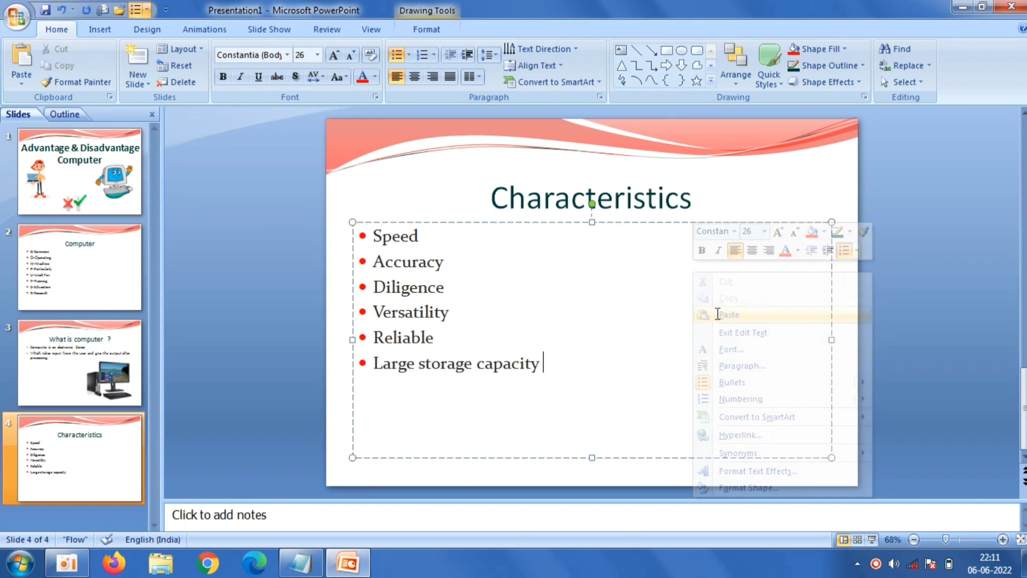
{"action": "left_click", "coordinate": [235, 251]}
Add a Title Only slide with a centred 72 pt title
{"action": "left_click", "coordinate": [131, 84]}
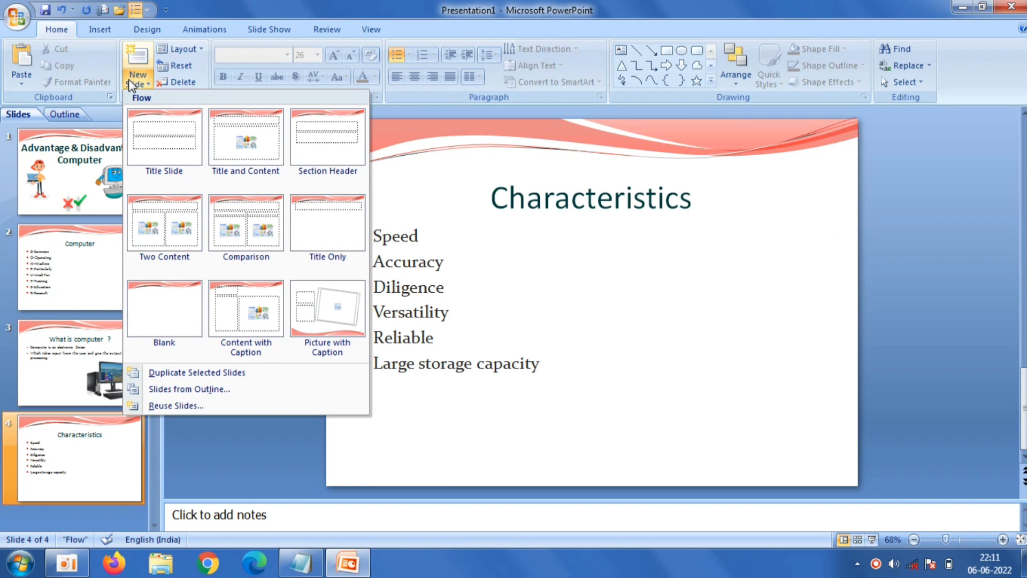
{"action": "left_click", "coordinate": [347, 220]}
{"action": "left_click", "coordinate": [509, 190]}
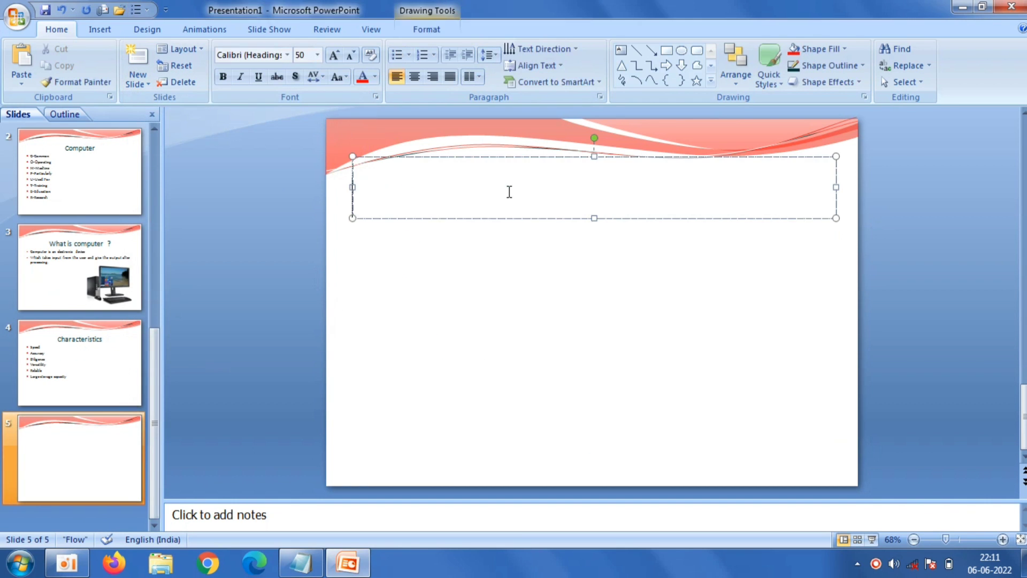
{"action": "left_click", "coordinate": [414, 76]}
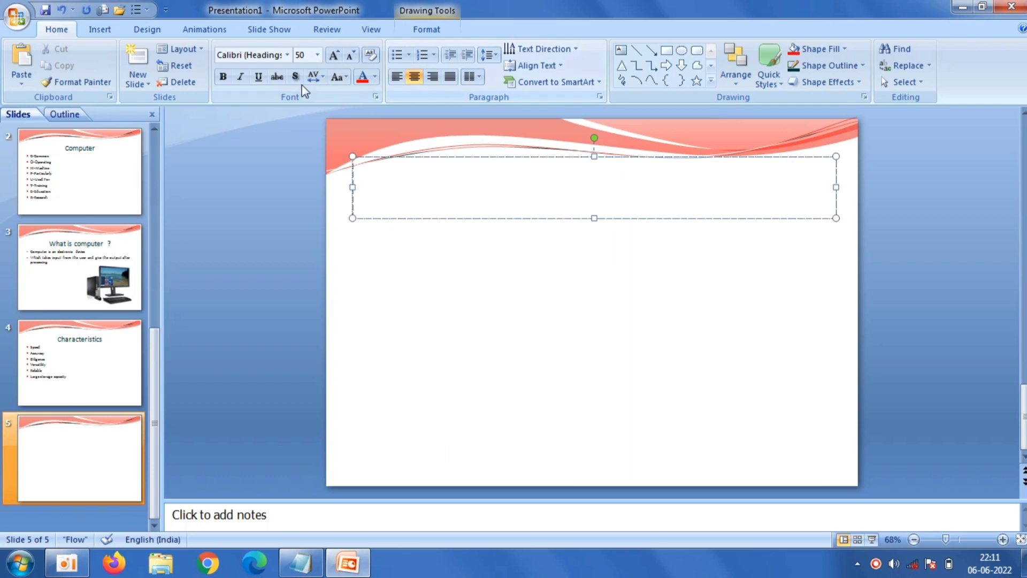
{"action": "left_click", "coordinate": [318, 55]}
{"action": "left_click", "coordinate": [301, 327]}
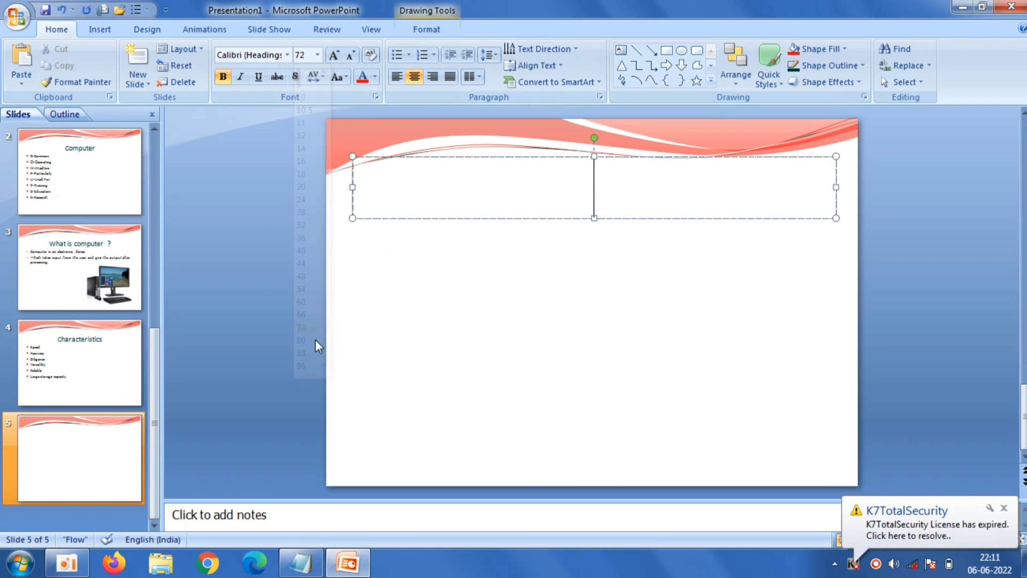
Paste 'ADVANTAGES' from Notepad as the title and move it to mid-slide
{"action": "left_click", "coordinate": [301, 562]}
{"action": "left_click_drag", "start_coordinate": [187, 301], "coordinate": [21, 298]}
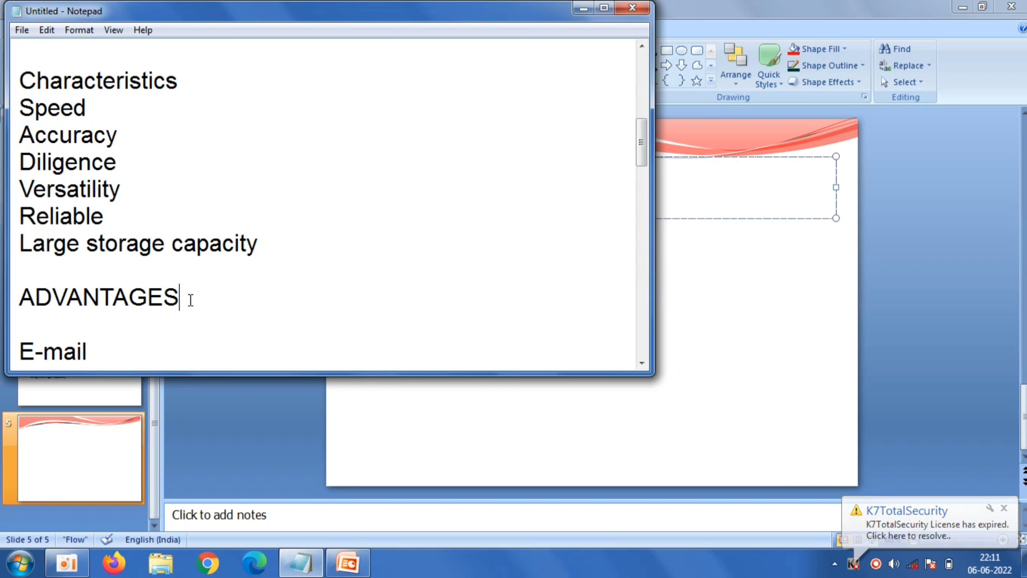
{"action": "right_click", "coordinate": [26, 294]}
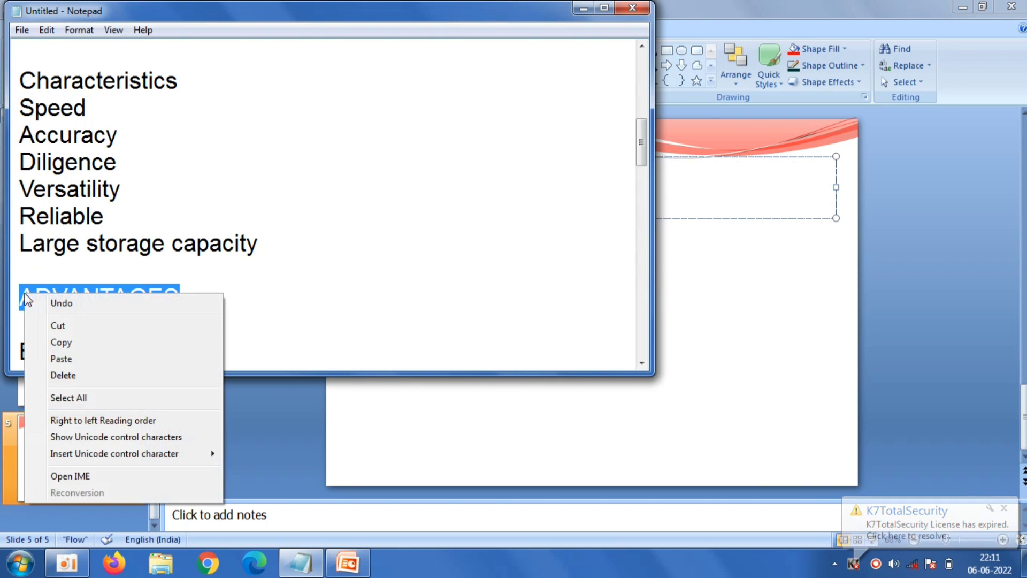
{"action": "left_click", "coordinate": [88, 340]}
{"action": "left_click", "coordinate": [681, 169]}
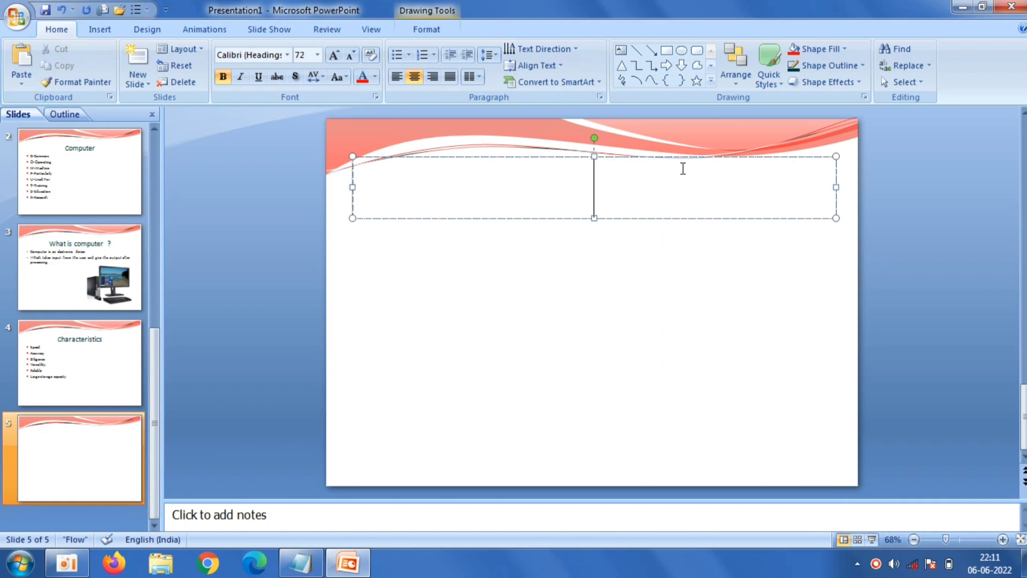
{"action": "right_click", "coordinate": [683, 167]}
{"action": "left_click", "coordinate": [711, 205]}
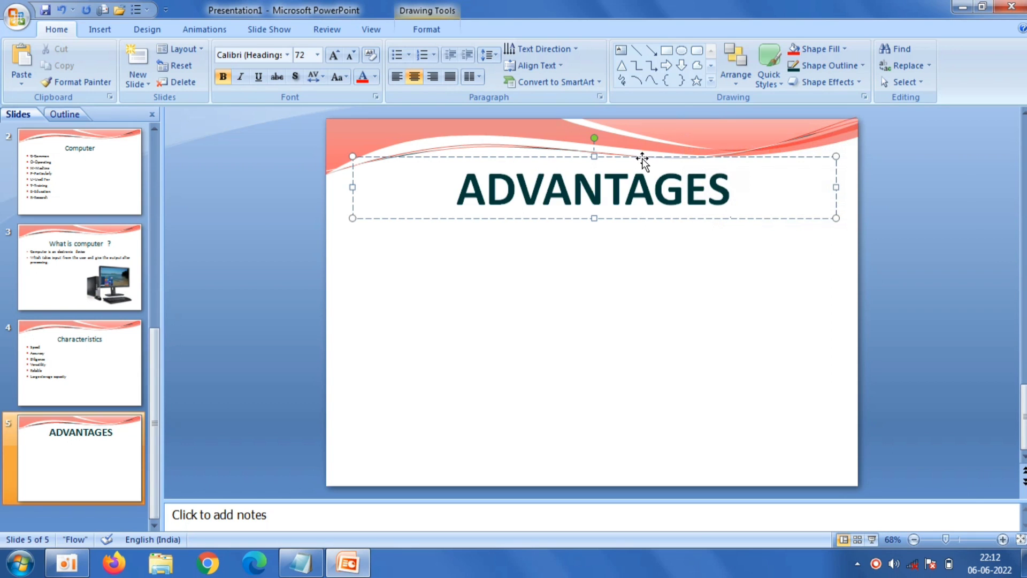
{"action": "left_click_drag", "start_coordinate": [643, 157], "coordinate": [641, 248]}
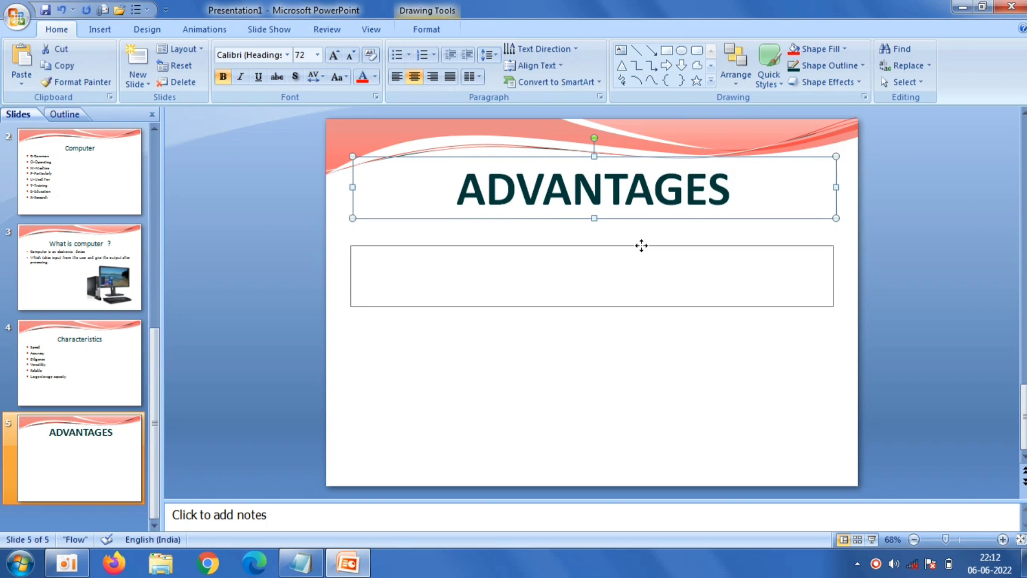
{"action": "left_click_drag", "start_coordinate": [642, 249], "coordinate": [645, 244]}
{"action": "left_click", "coordinate": [319, 207]}
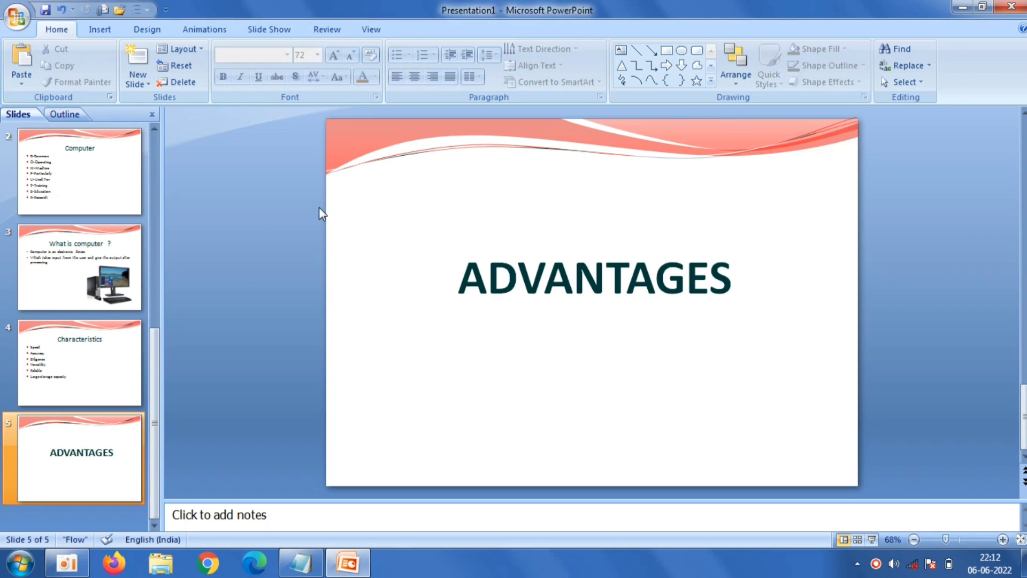
Add a Title and Content slide with the centred title 'E-mail' copied from Notepad
{"action": "left_click", "coordinate": [144, 85]}
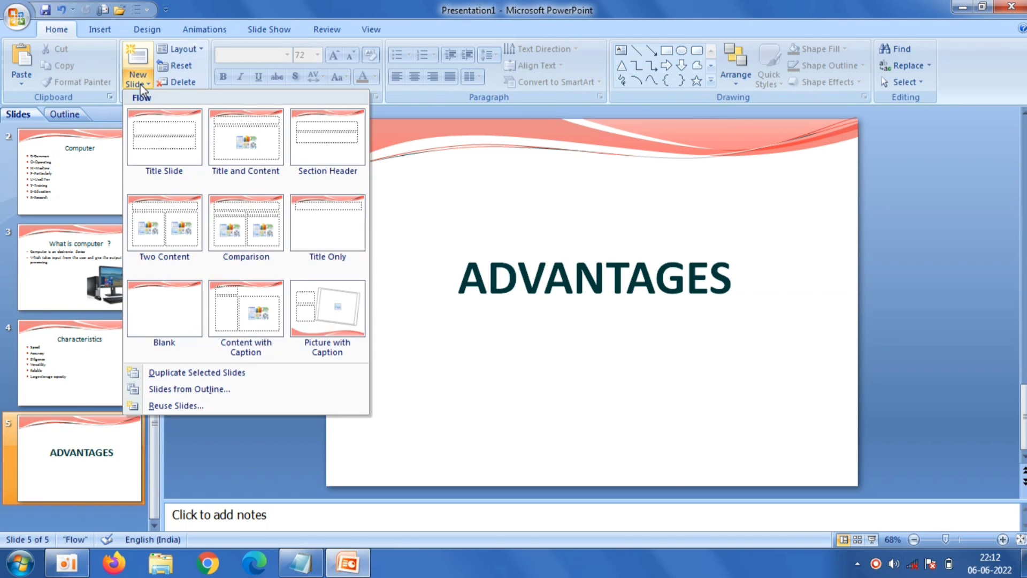
{"action": "left_click", "coordinate": [247, 152]}
{"action": "left_click", "coordinate": [482, 164]}
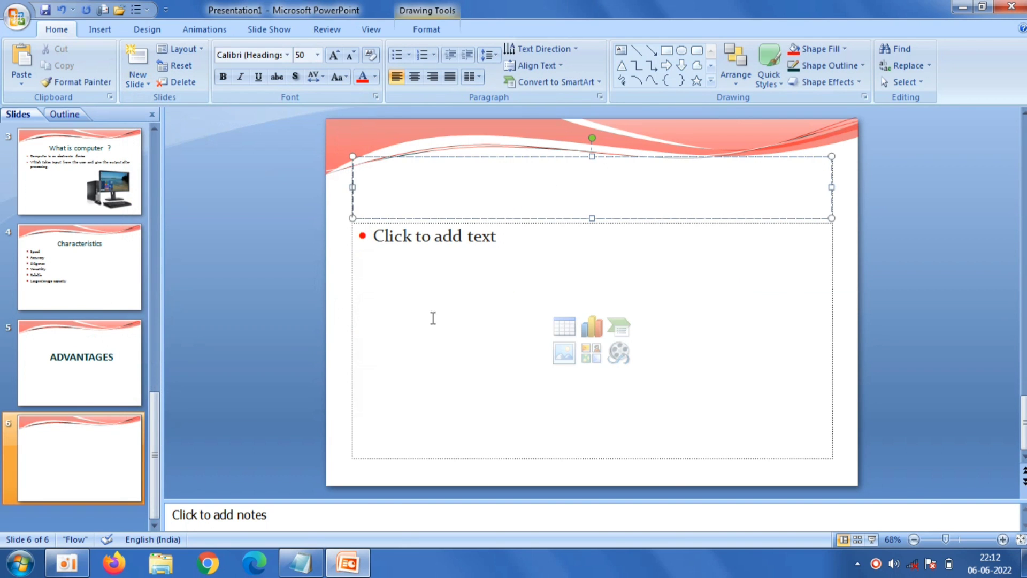
{"action": "left_click", "coordinate": [301, 563]}
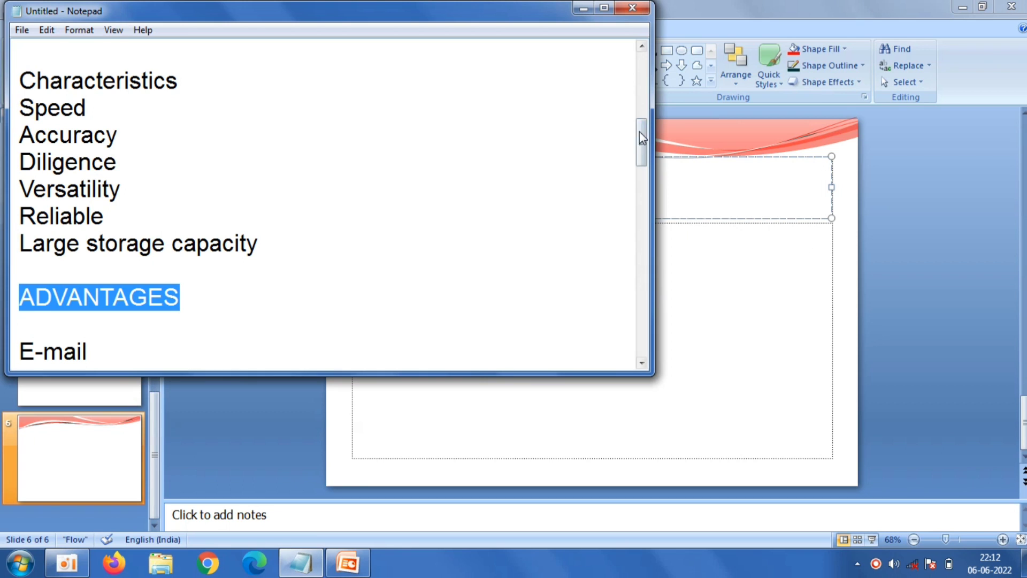
{"action": "left_click_drag", "start_coordinate": [639, 140], "coordinate": [643, 170]}
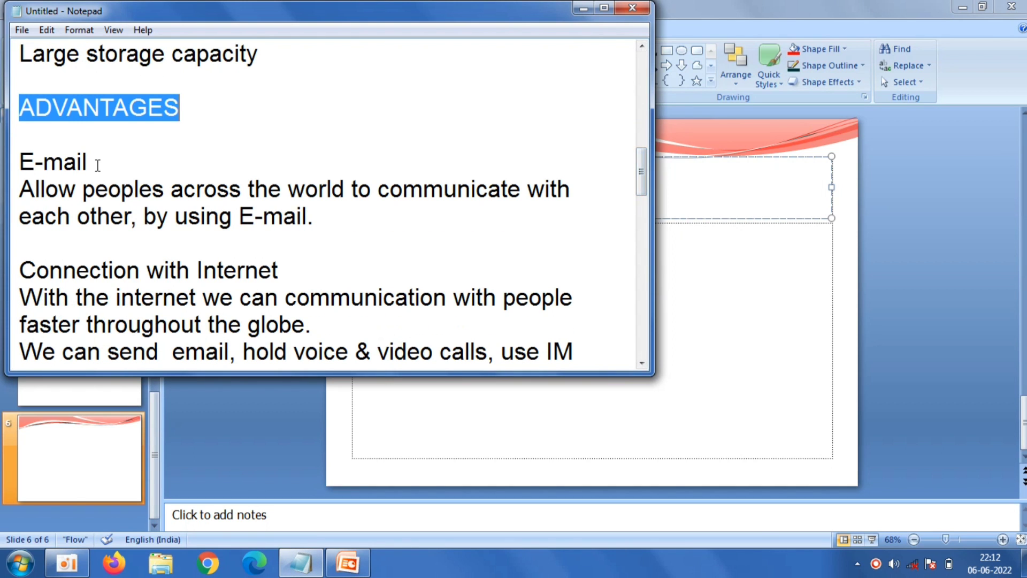
{"action": "left_click_drag", "start_coordinate": [88, 162], "coordinate": [25, 160]}
{"action": "right_click", "coordinate": [24, 161]}
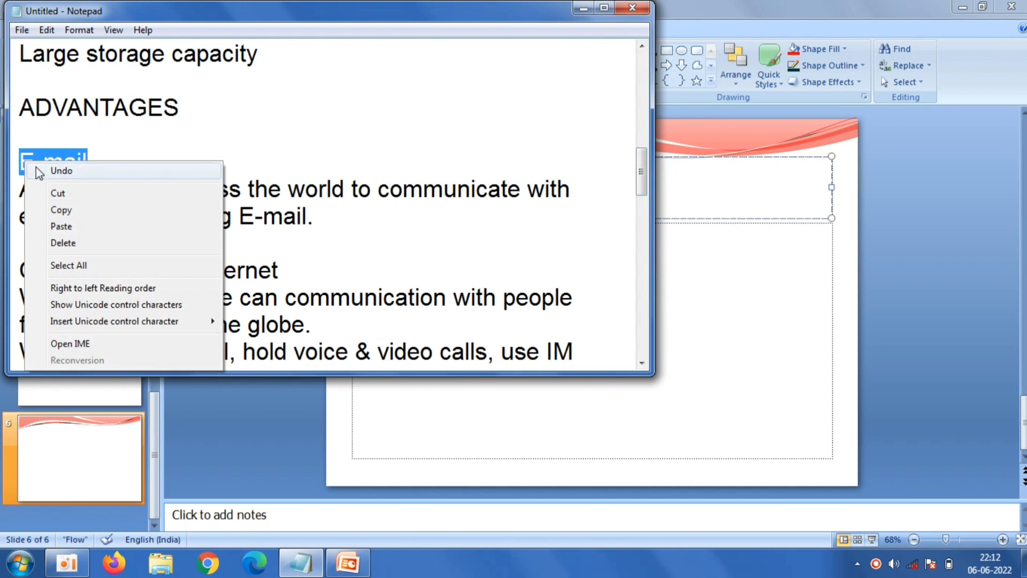
{"action": "left_click", "coordinate": [69, 206]}
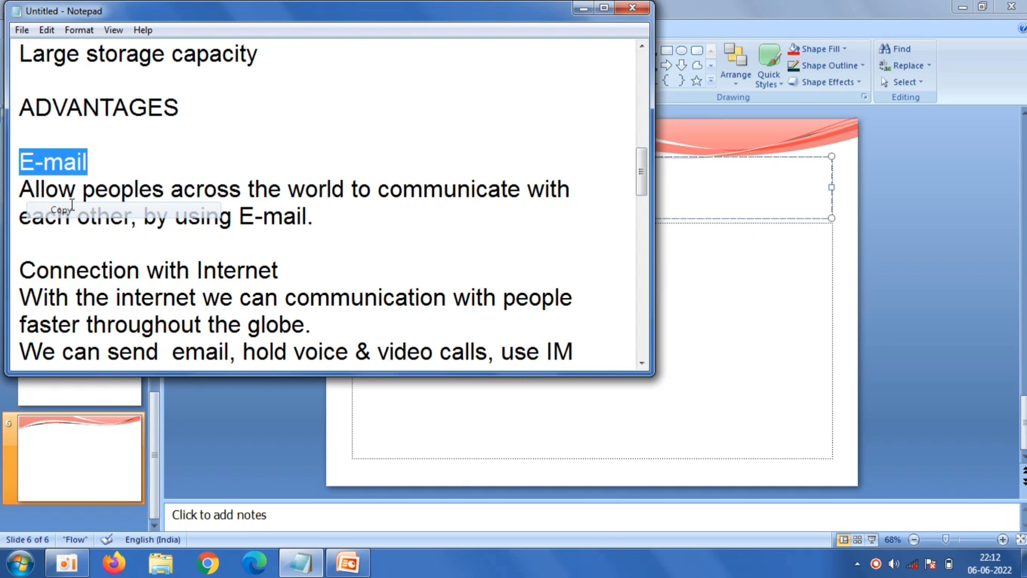
{"action": "left_click", "coordinate": [694, 190]}
{"action": "right_click", "coordinate": [694, 191]}
{"action": "left_click", "coordinate": [737, 229]}
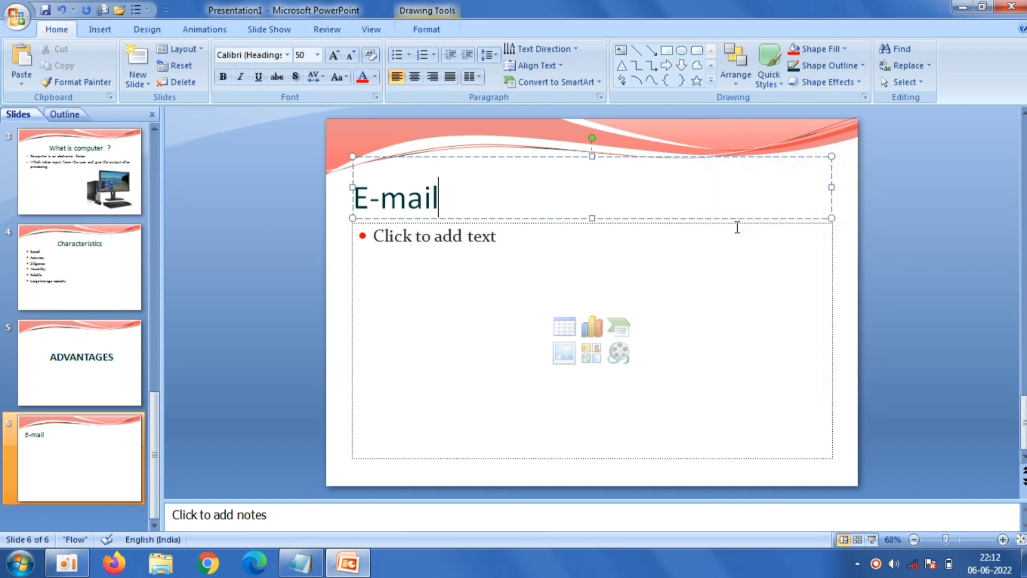
{"action": "left_click", "coordinate": [414, 76]}
Paste the E-mail description paragraph into the body, unbulleted with a first-line indent
{"action": "left_click", "coordinate": [439, 263]}
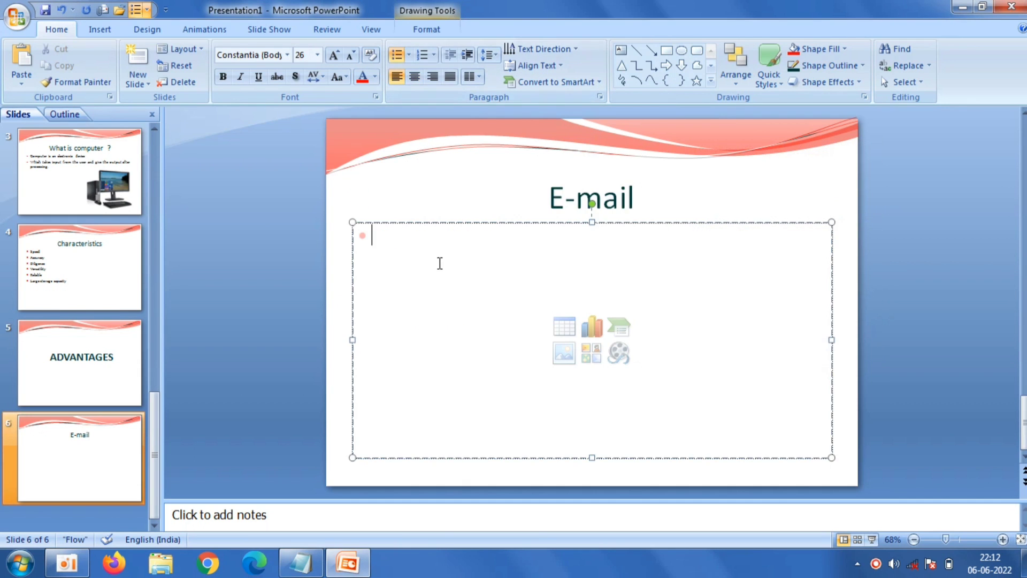
{"action": "left_click", "coordinate": [319, 553]}
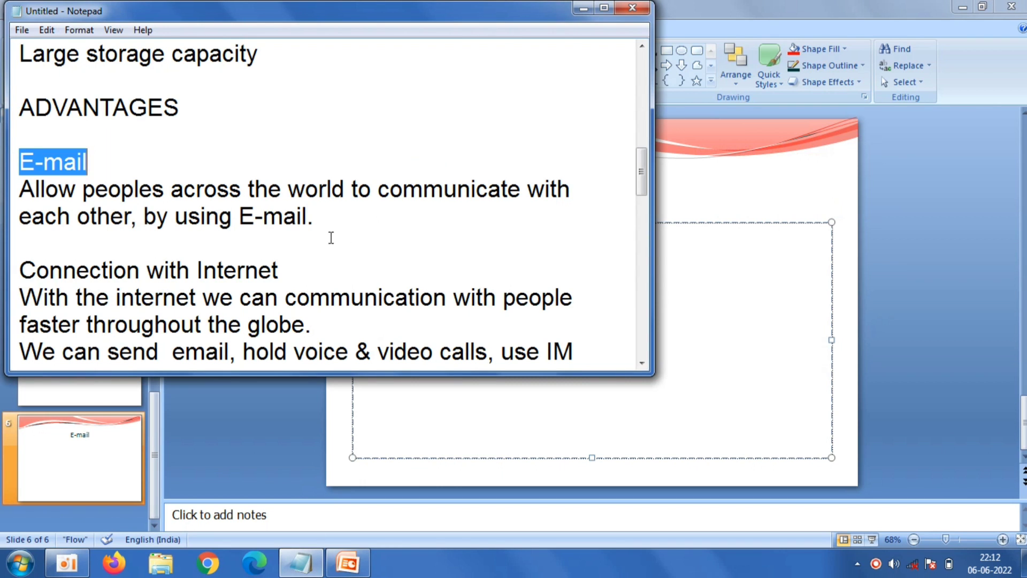
{"action": "left_click_drag", "start_coordinate": [326, 229], "coordinate": [10, 197]}
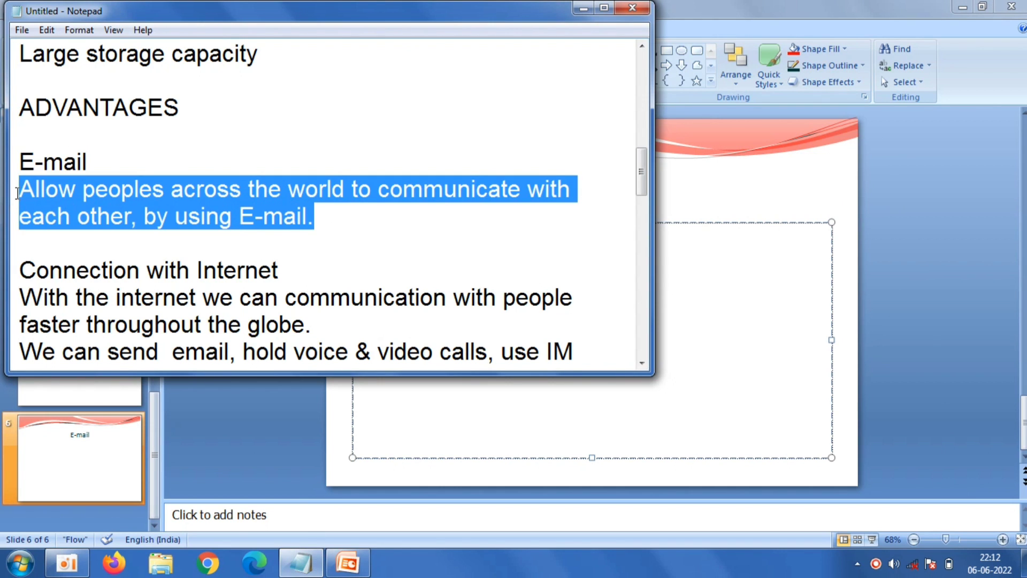
{"action": "right_click", "coordinate": [48, 188]}
{"action": "left_click", "coordinate": [104, 236]}
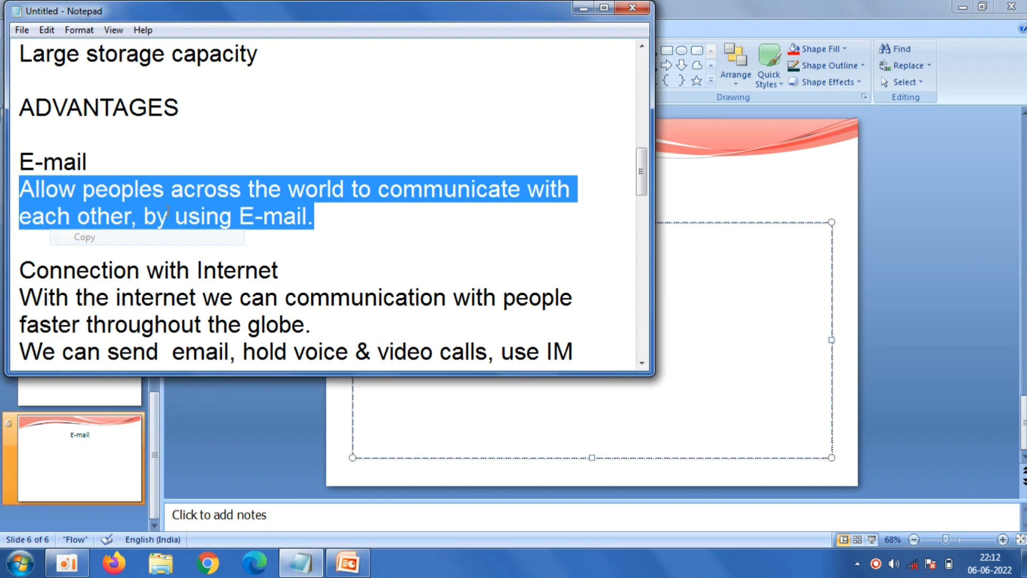
{"action": "left_click", "coordinate": [716, 235]}
{"action": "right_click", "coordinate": [716, 230]}
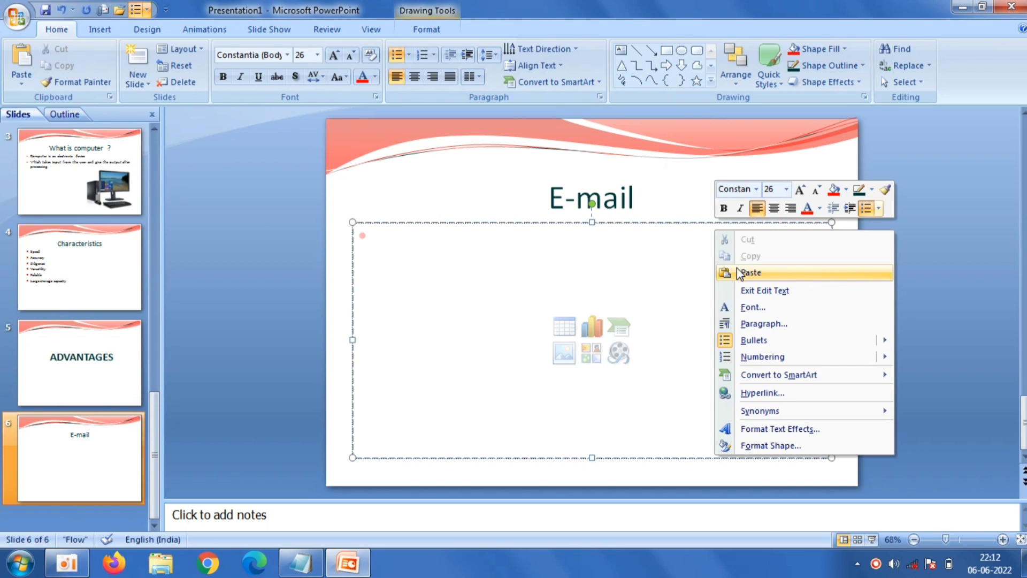
{"action": "left_click", "coordinate": [738, 271]}
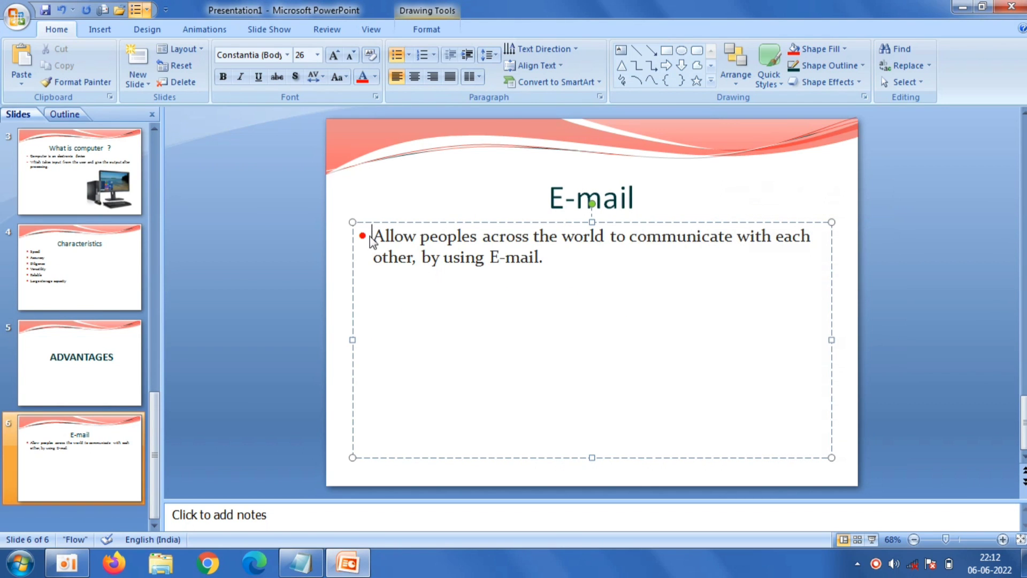
{"action": "key", "text": "BackSpace"}
{"action": "key", "text": "Tab"}
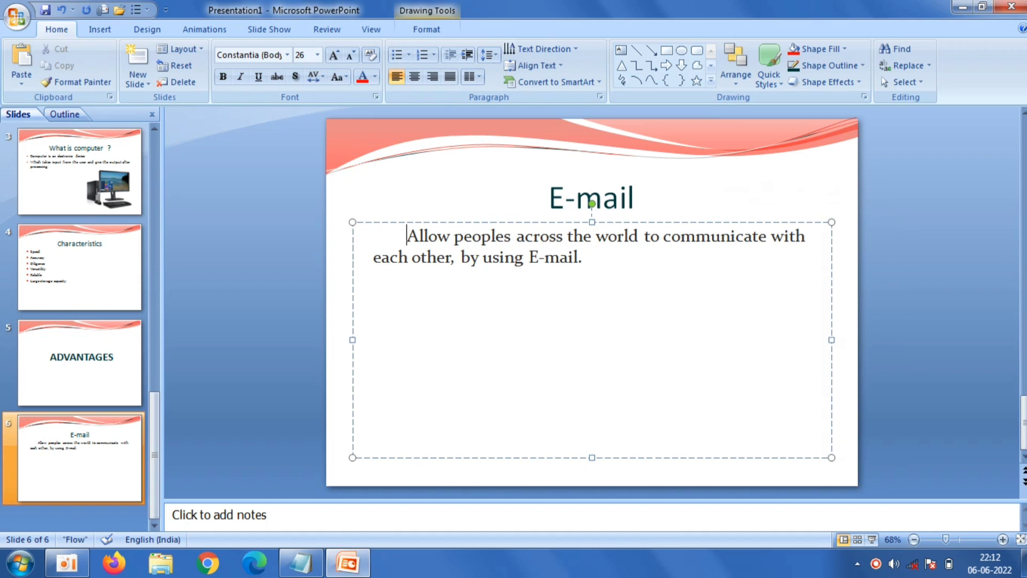
{"action": "left_click", "coordinate": [298, 265]}
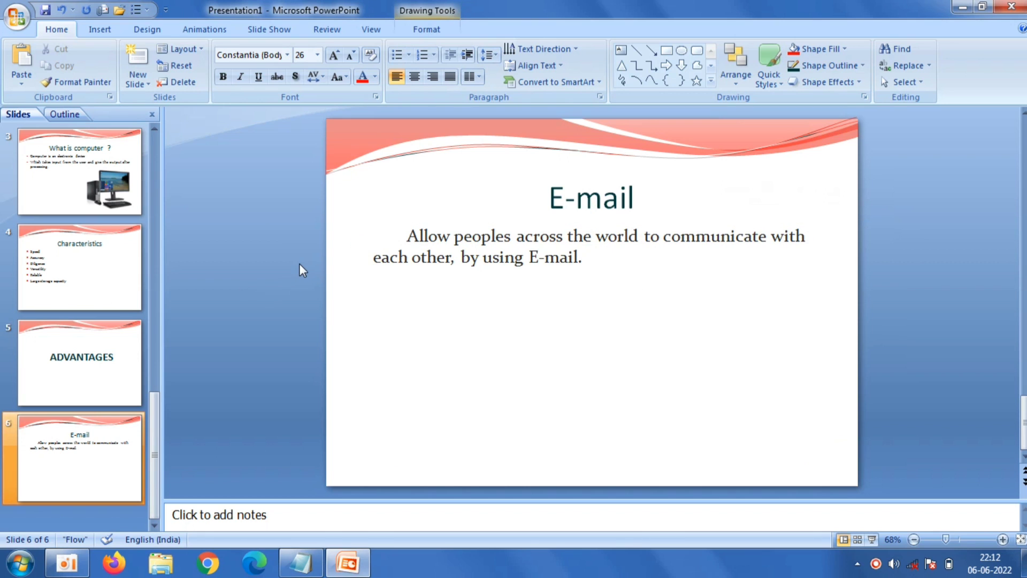
Insert the 'download' EMAIL picture and move it to the slide's lower right
{"action": "left_click", "coordinate": [108, 32]}
{"action": "left_click", "coordinate": [61, 55]}
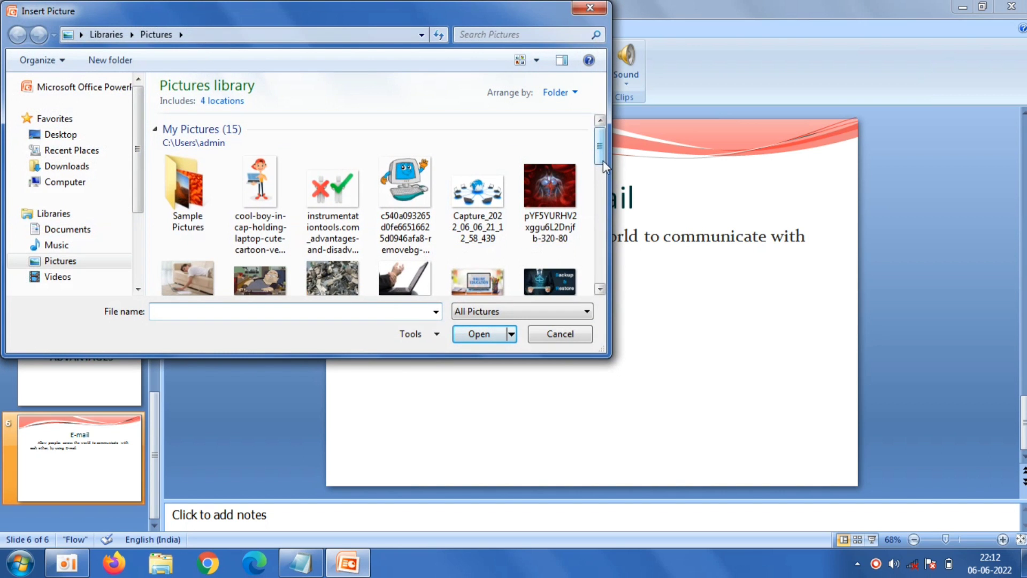
{"action": "left_click_drag", "start_coordinate": [605, 166], "coordinate": [602, 198]}
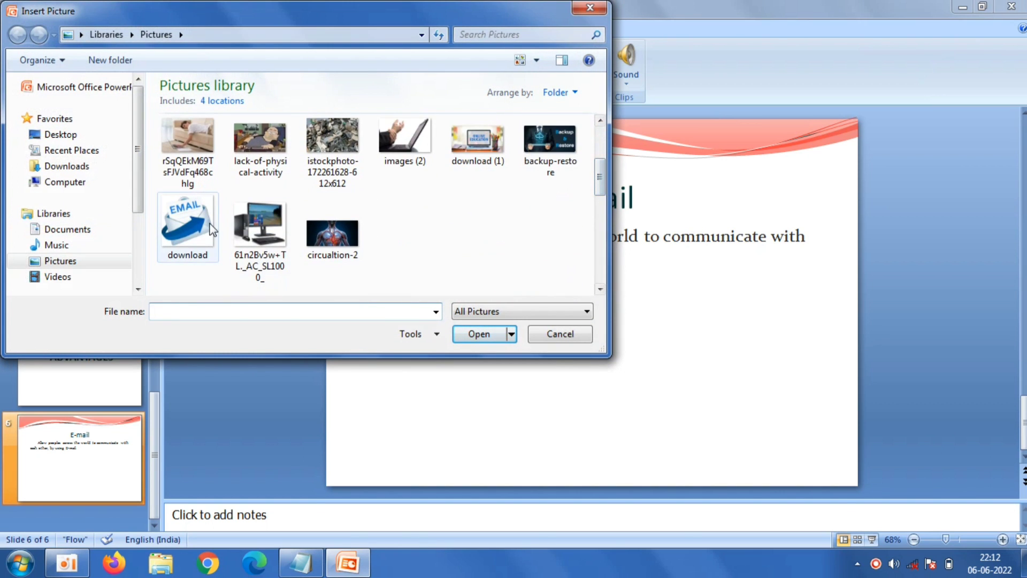
{"action": "double_click", "coordinate": [212, 229]}
{"action": "left_click_drag", "start_coordinate": [601, 295], "coordinate": [754, 333]}
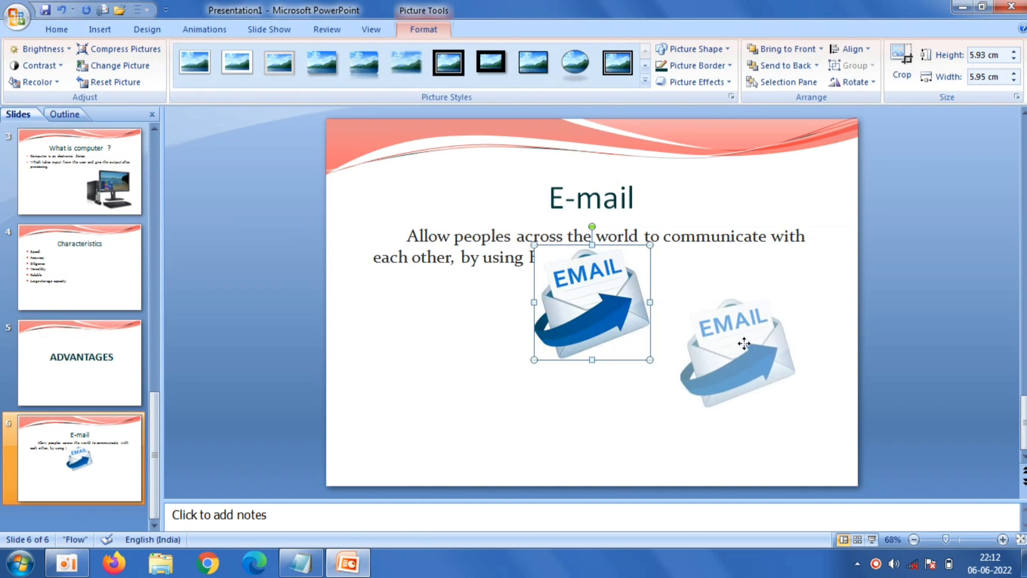
{"action": "left_click", "coordinate": [270, 211]}
Add a Title and Content slide titled 'Connection with Internet', copied from Notepad
{"action": "left_click", "coordinate": [148, 82]}
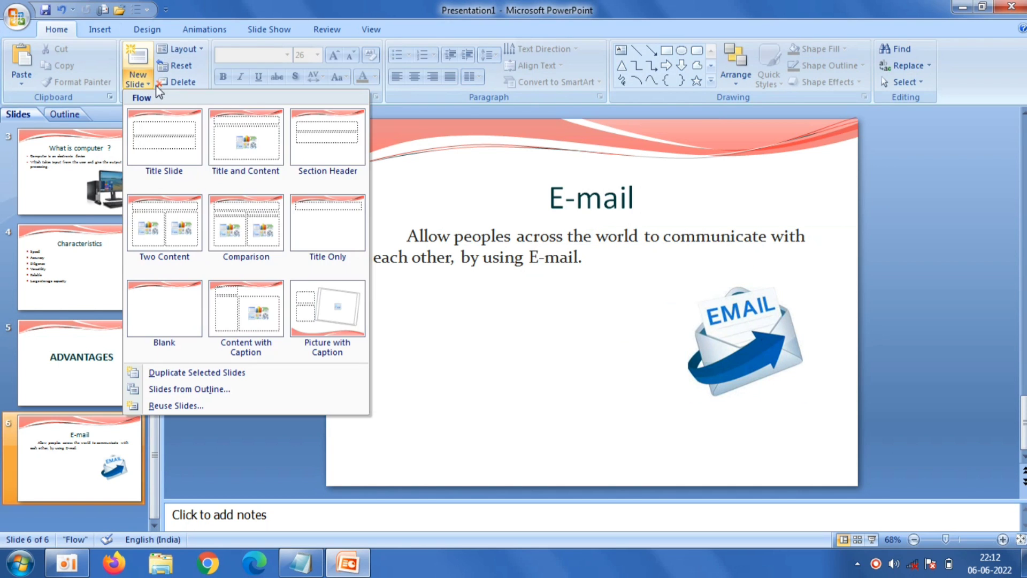
{"action": "left_click", "coordinate": [257, 150]}
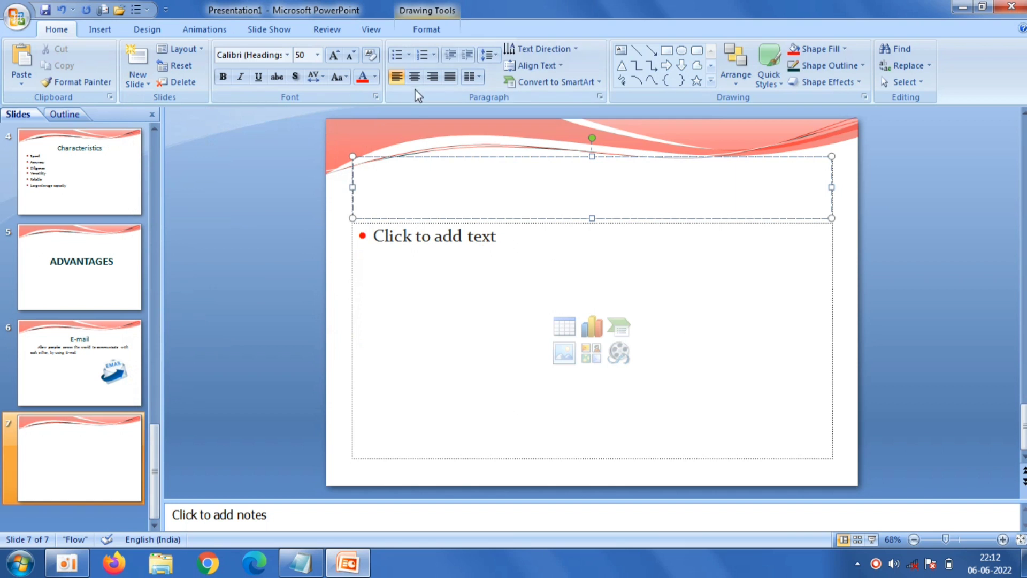
{"action": "left_click", "coordinate": [301, 562]}
{"action": "left_click_drag", "start_coordinate": [293, 270], "coordinate": [29, 263]}
{"action": "right_click", "coordinate": [28, 262]}
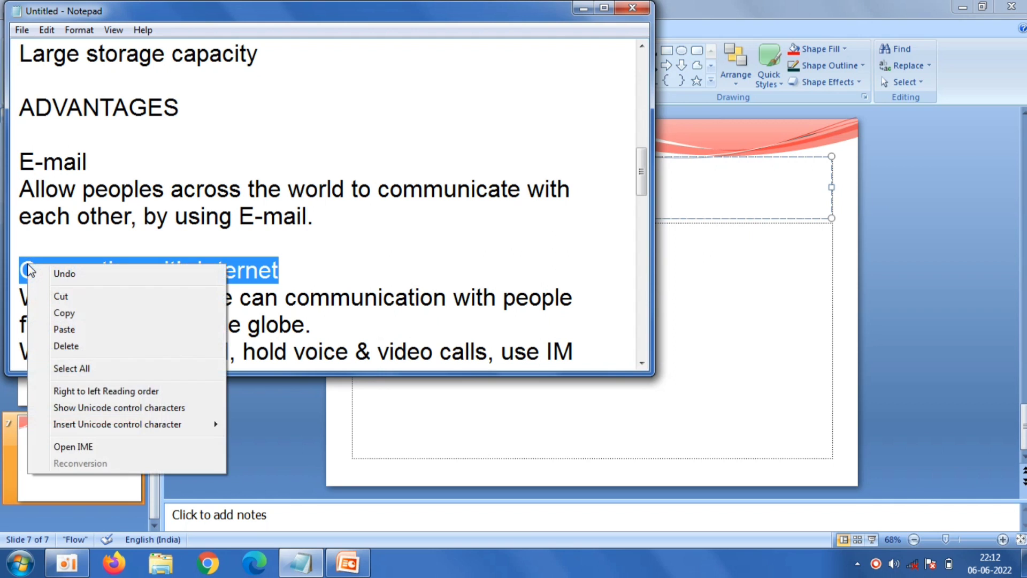
{"action": "left_click", "coordinate": [85, 310]}
{"action": "left_click", "coordinate": [687, 193]}
{"action": "right_click", "coordinate": [687, 193]}
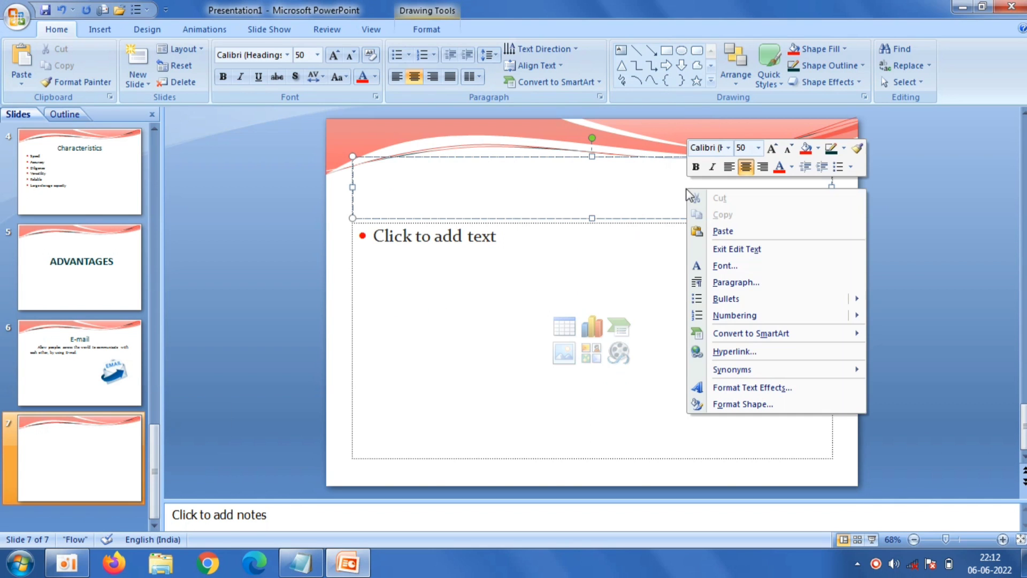
{"action": "left_click", "coordinate": [720, 231]}
Paste the three bullets on online communication from Notepad into the body placeholder
{"action": "left_click", "coordinate": [424, 321]}
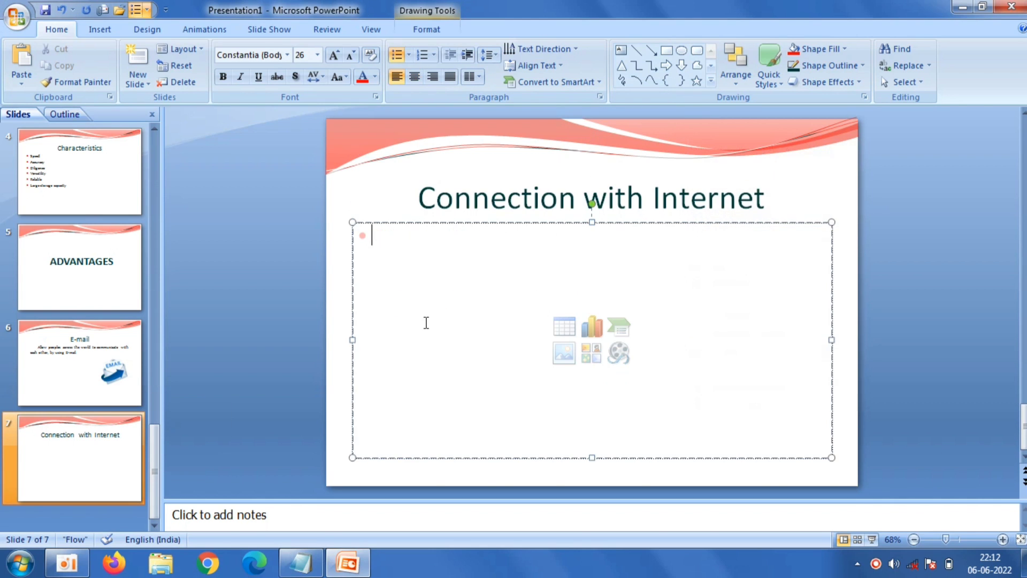
{"action": "left_click", "coordinate": [314, 570]}
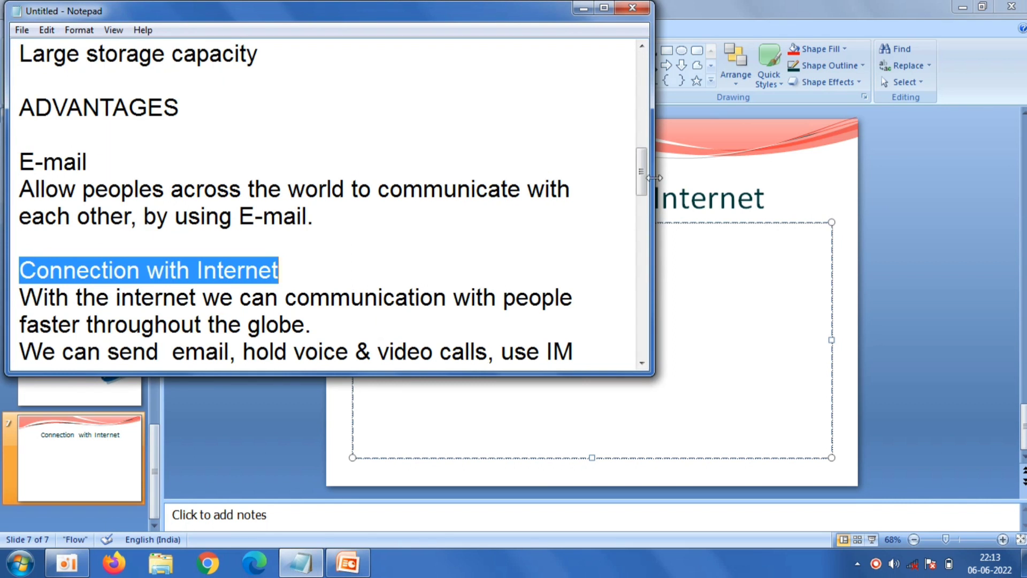
{"action": "left_click_drag", "start_coordinate": [641, 180], "coordinate": [644, 198]}
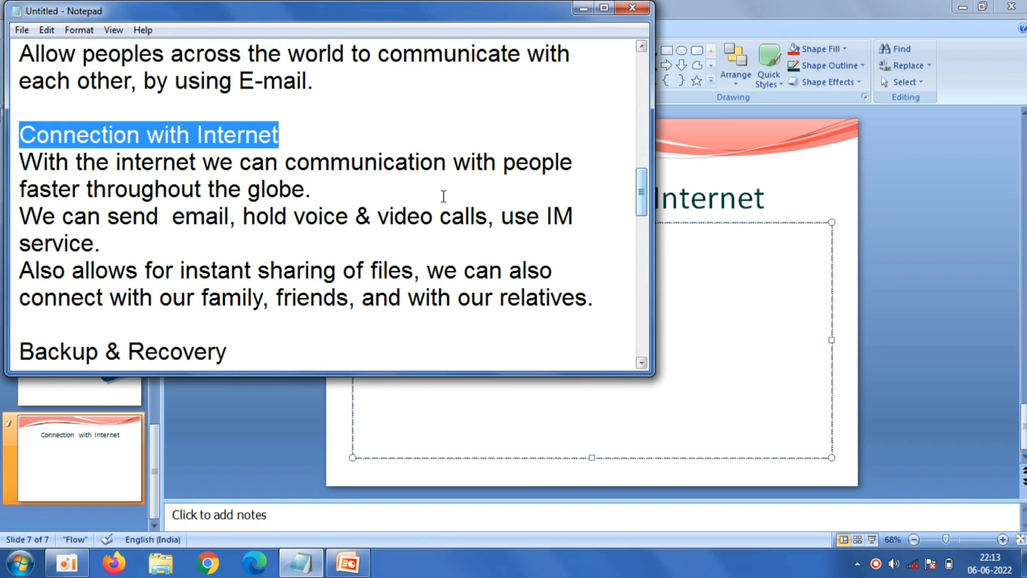
{"action": "mouse_move", "coordinate": [17, 159]}
{"action": "left_mouse_down"}
{"action": "mouse_move", "coordinate": [374, 184]}
{"action": "mouse_move", "coordinate": [594, 297]}
{"action": "left_mouse_up"}
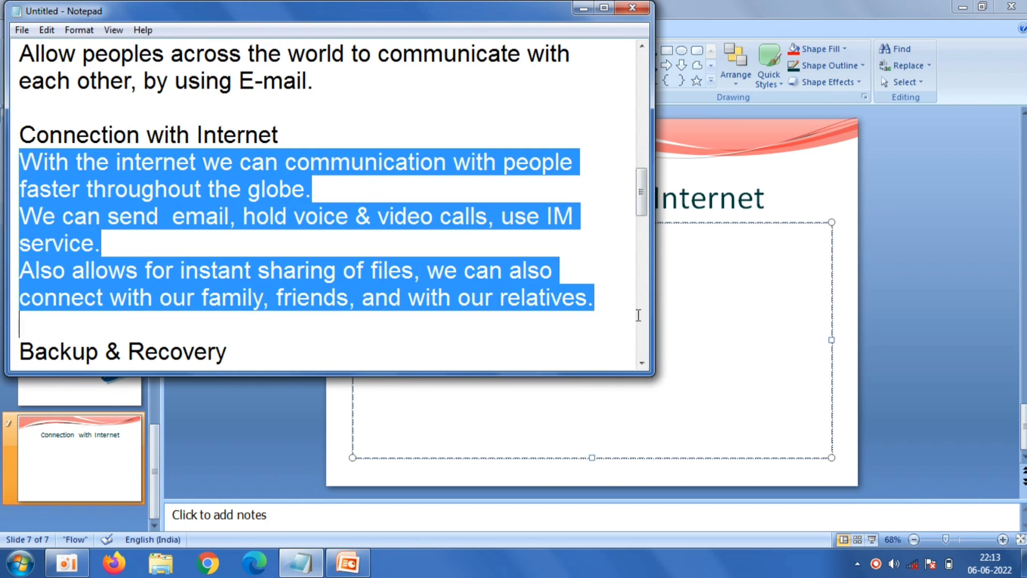
{"action": "right_click", "coordinate": [280, 274]}
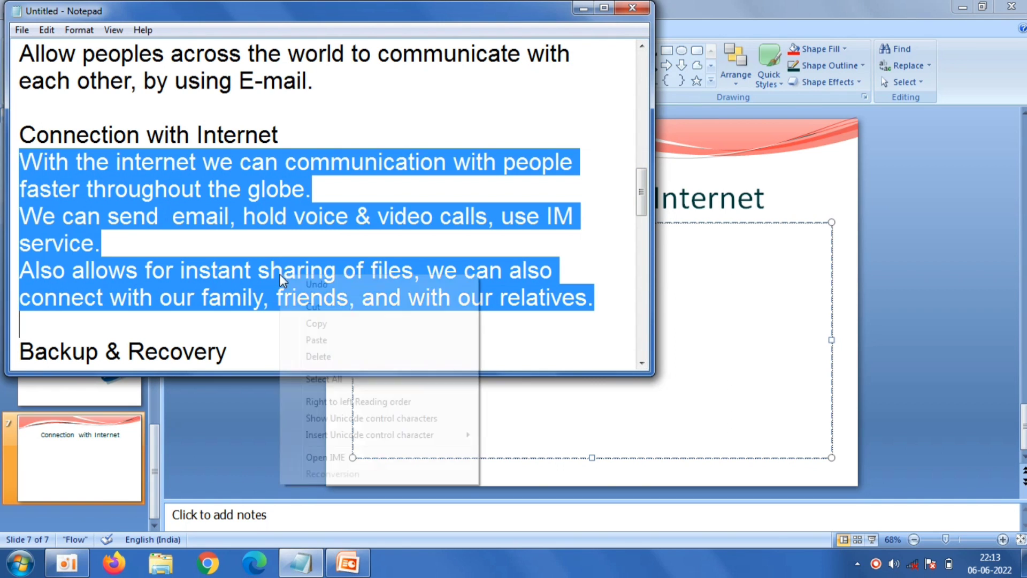
{"action": "left_click", "coordinate": [356, 322]}
{"action": "left_click", "coordinate": [718, 293]}
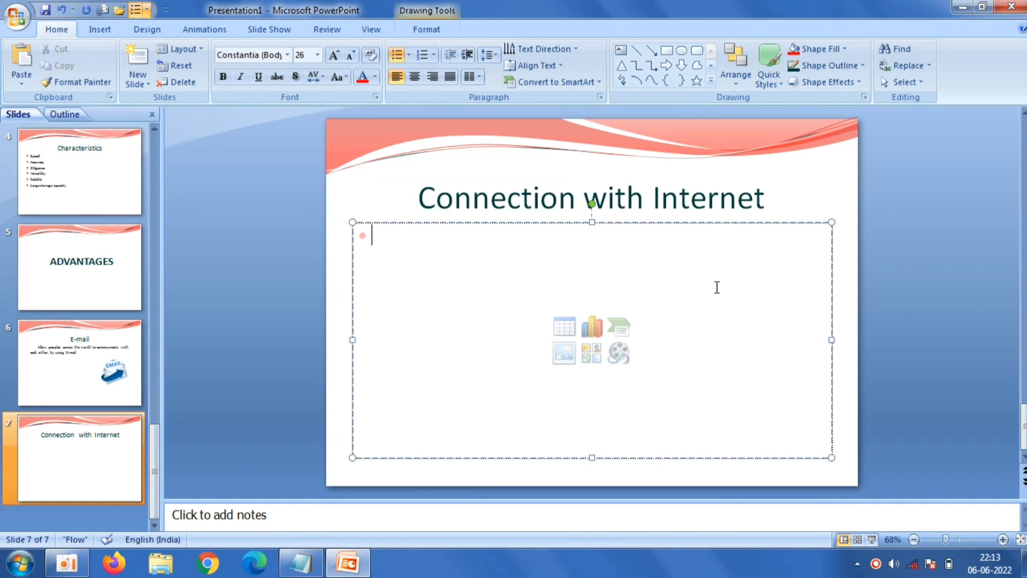
{"action": "right_click", "coordinate": [717, 288]}
{"action": "left_click", "coordinate": [740, 328]}
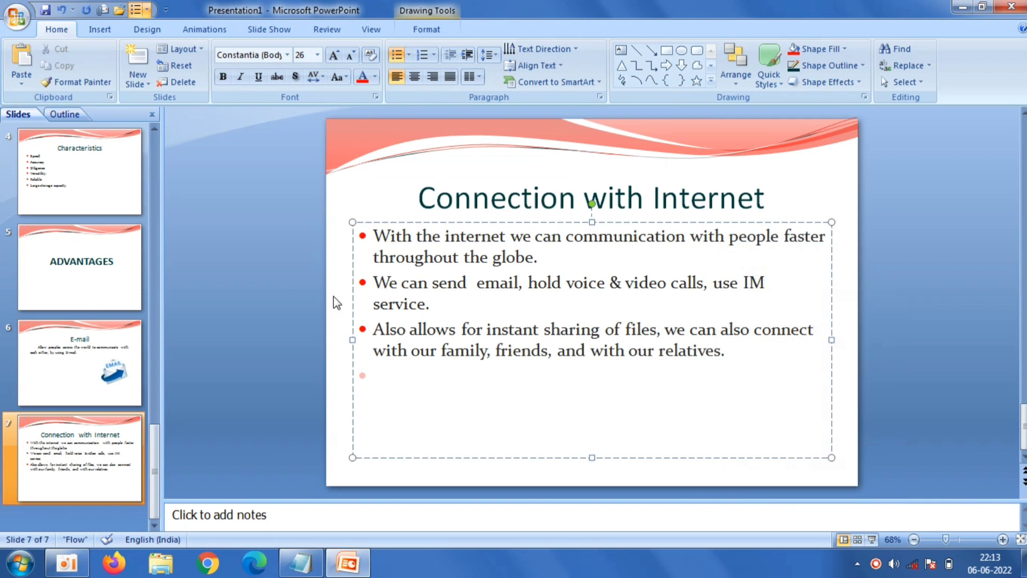
{"action": "left_click", "coordinate": [293, 272]}
Insert the networked-globe picture and place it at bottom centre below the bullets
{"action": "left_click", "coordinate": [102, 29]}
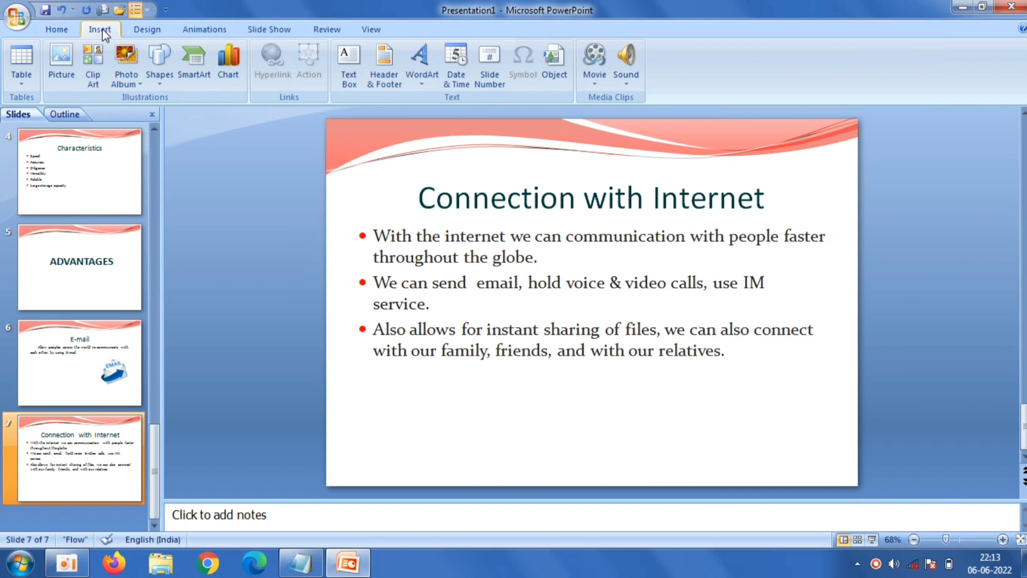
{"action": "left_click", "coordinate": [71, 52]}
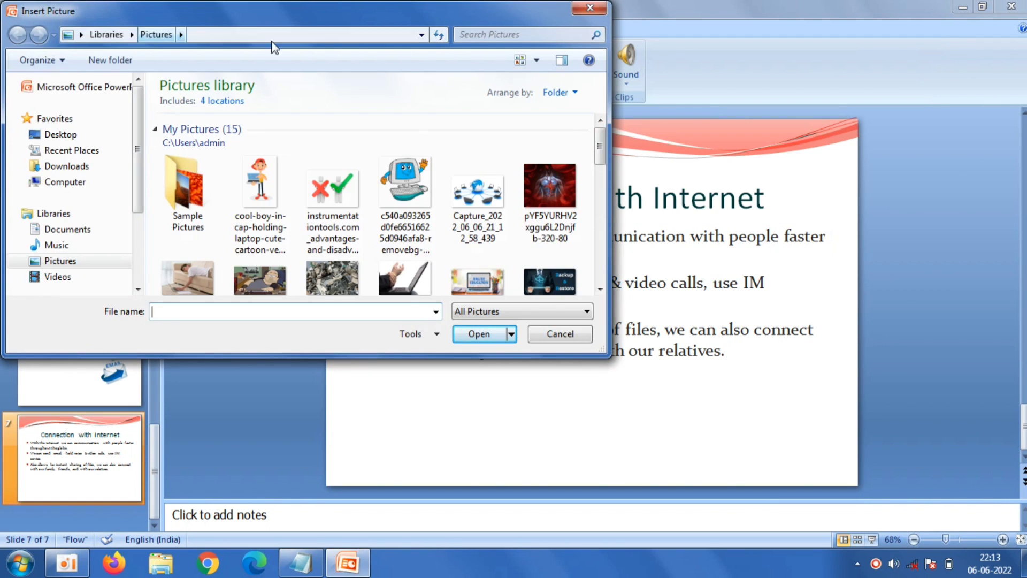
{"action": "left_click", "coordinate": [476, 199]}
{"action": "double_click", "coordinate": [476, 199]}
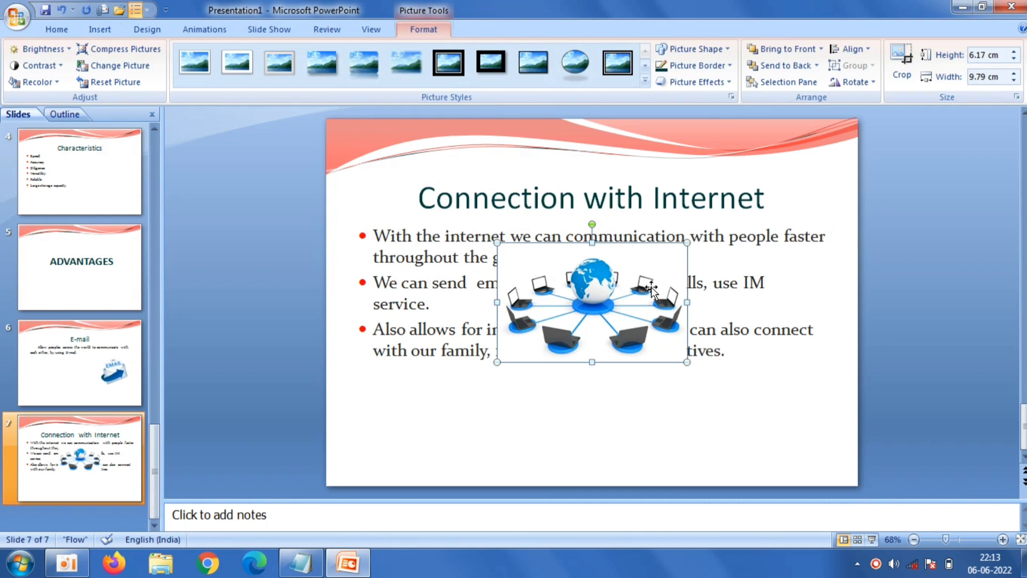
{"action": "mouse_move", "coordinate": [621, 291]}
{"action": "left_mouse_down"}
{"action": "mouse_move", "coordinate": [619, 403]}
{"action": "mouse_move", "coordinate": [571, 399]}
{"action": "left_mouse_up"}
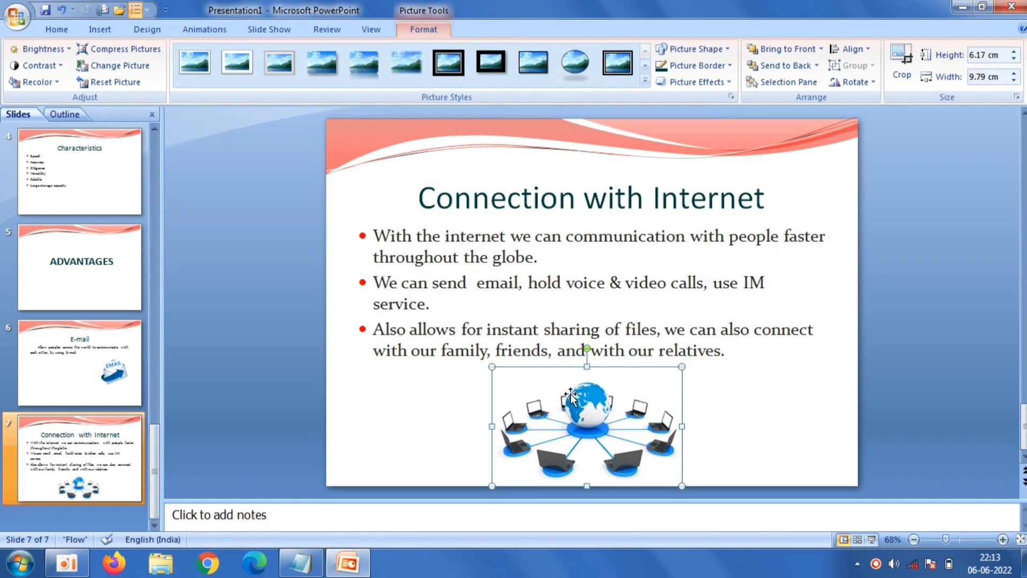
{"action": "left_click", "coordinate": [316, 339]}
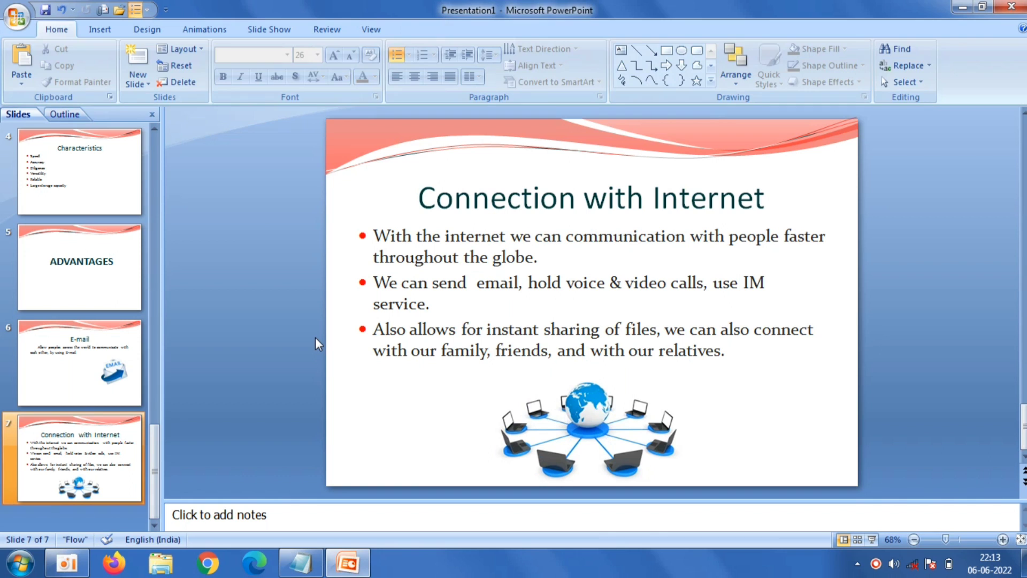
Add a Title and Content slide titled 'Backup & Recovery', copied from Notepad
{"action": "left_click", "coordinate": [143, 83]}
{"action": "left_click", "coordinate": [250, 161]}
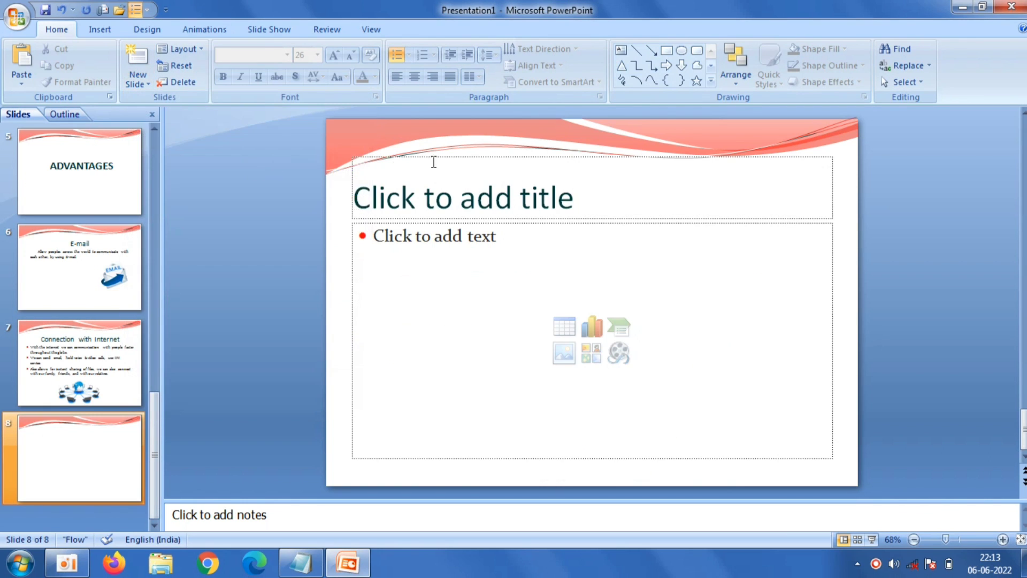
{"action": "left_click", "coordinate": [451, 184]}
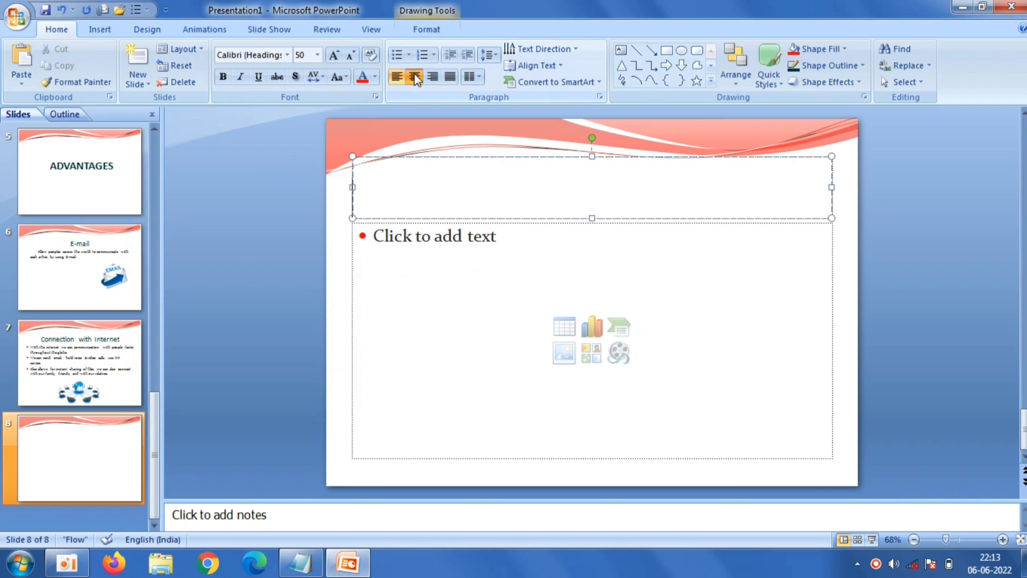
{"action": "left_click", "coordinate": [301, 563]}
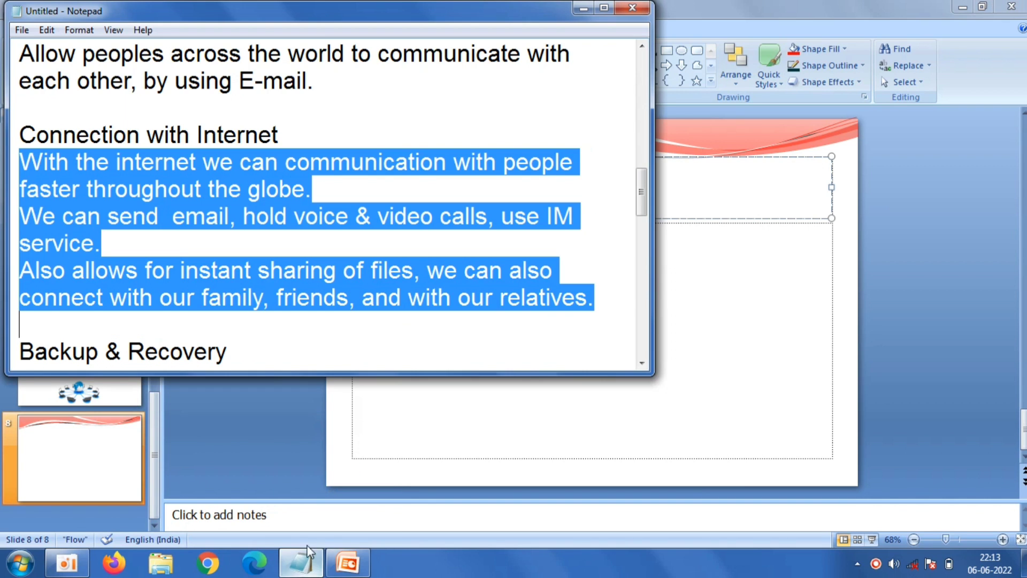
{"action": "left_click_drag", "start_coordinate": [240, 357], "coordinate": [20, 353]}
{"action": "right_click", "coordinate": [25, 361]}
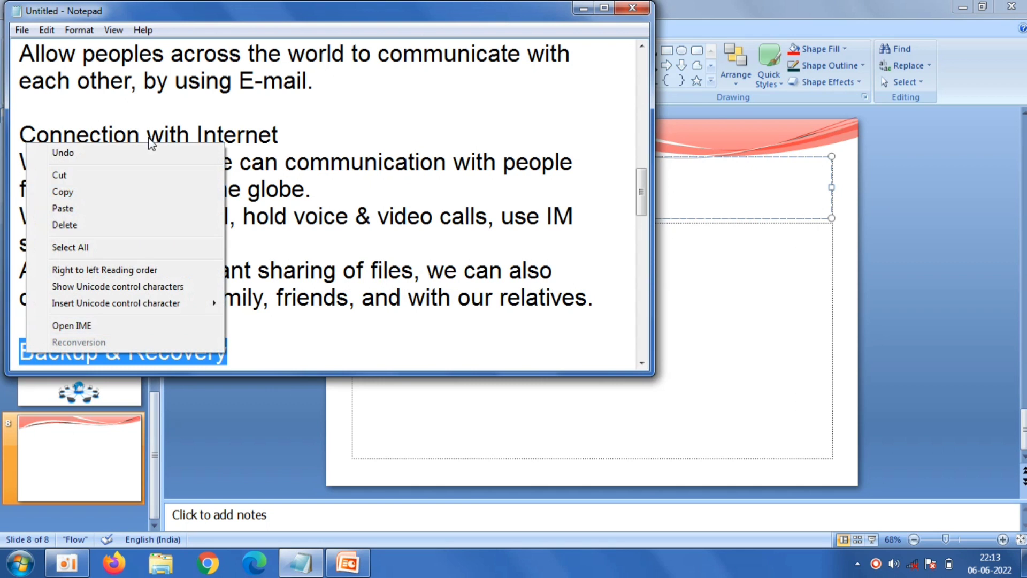
{"action": "left_click", "coordinate": [135, 192]}
{"action": "left_click", "coordinate": [679, 161]}
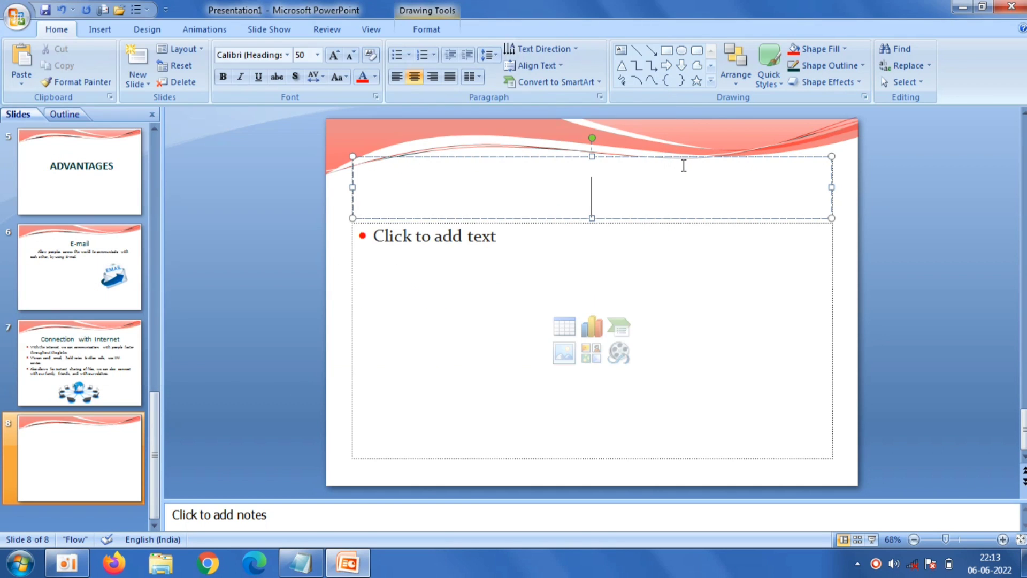
{"action": "right_click", "coordinate": [685, 167]}
{"action": "left_click", "coordinate": [714, 207]}
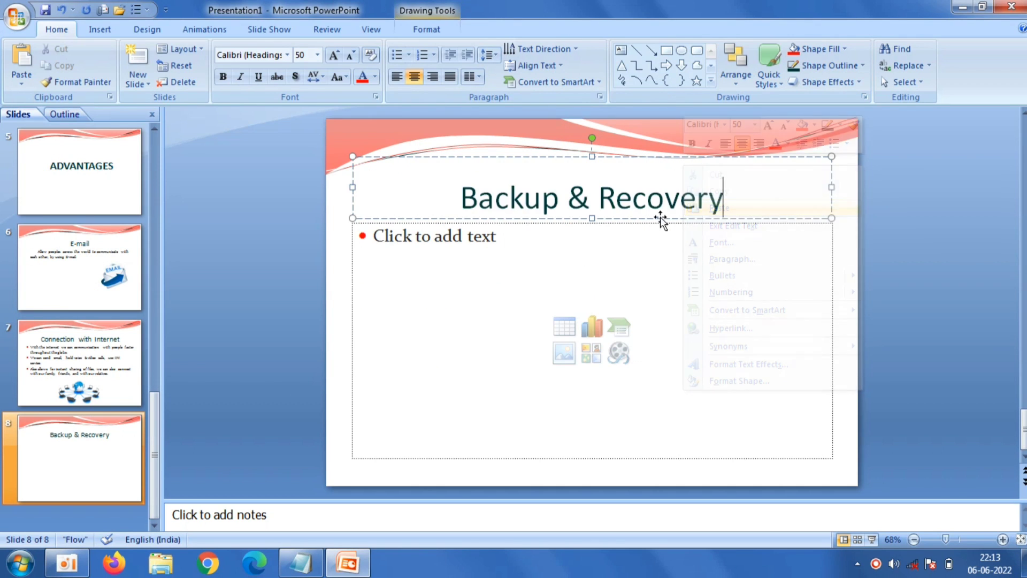
Paste the two sentences on backing up work and recovering it anytime as bullets
{"action": "left_click", "coordinate": [498, 287]}
{"action": "left_click", "coordinate": [301, 563]}
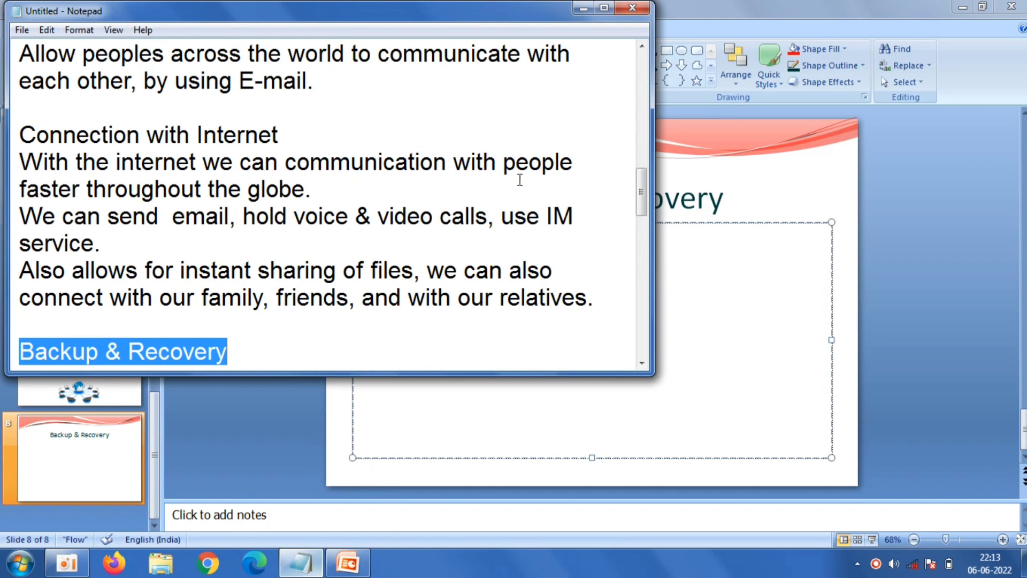
{"action": "left_click_drag", "start_coordinate": [642, 195], "coordinate": [646, 219]}
{"action": "left_click_drag", "start_coordinate": [385, 278], "coordinate": [21, 217]}
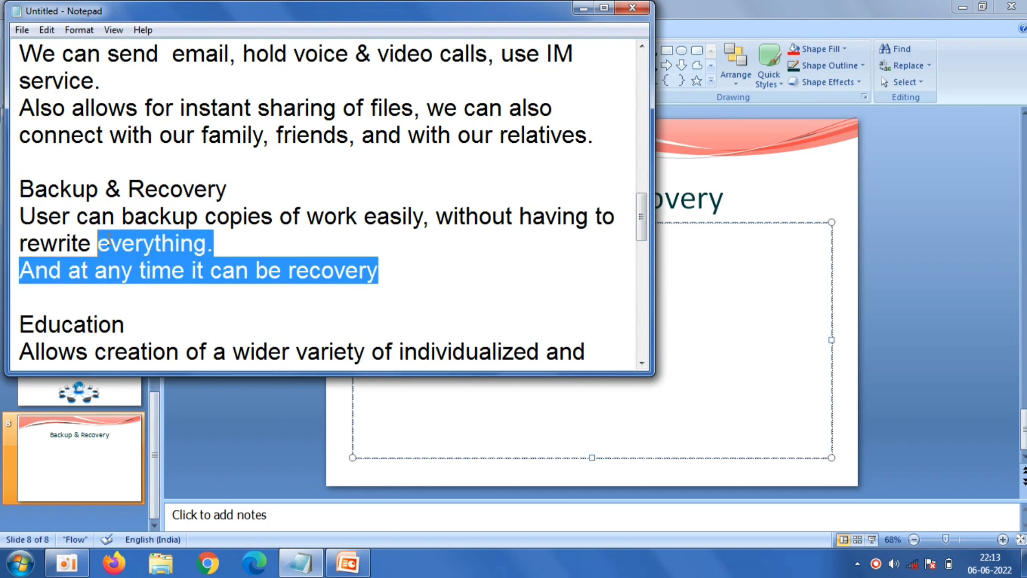
{"action": "right_click", "coordinate": [26, 220]}
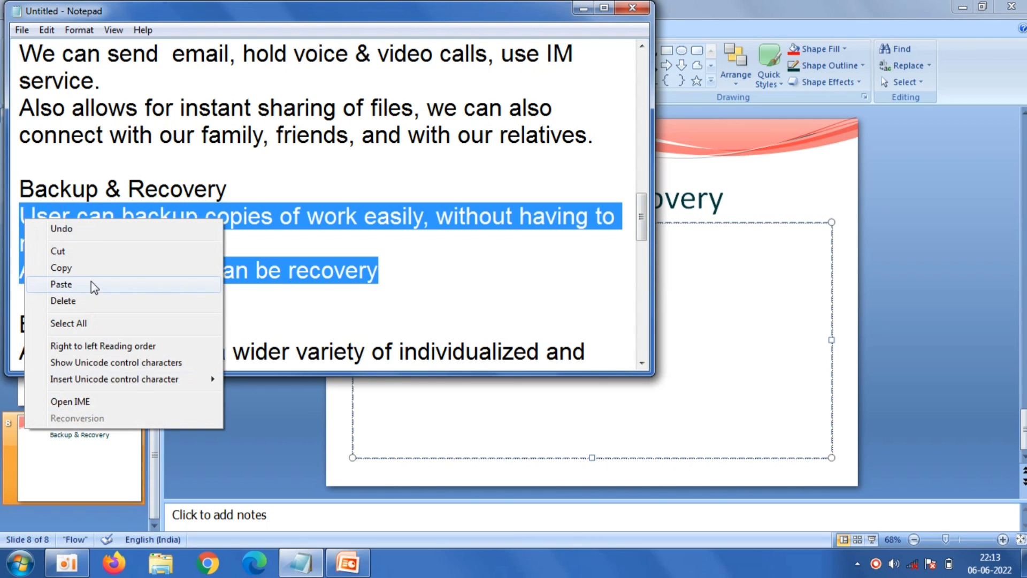
{"action": "left_click", "coordinate": [85, 267]}
{"action": "left_click", "coordinate": [686, 249]}
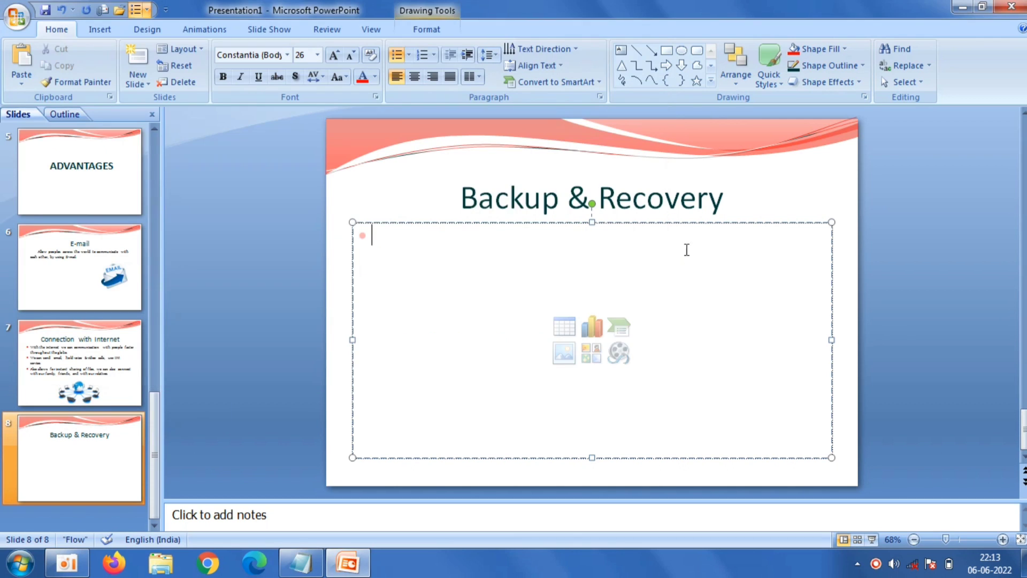
{"action": "right_click", "coordinate": [685, 249]}
{"action": "left_click", "coordinate": [719, 291]}
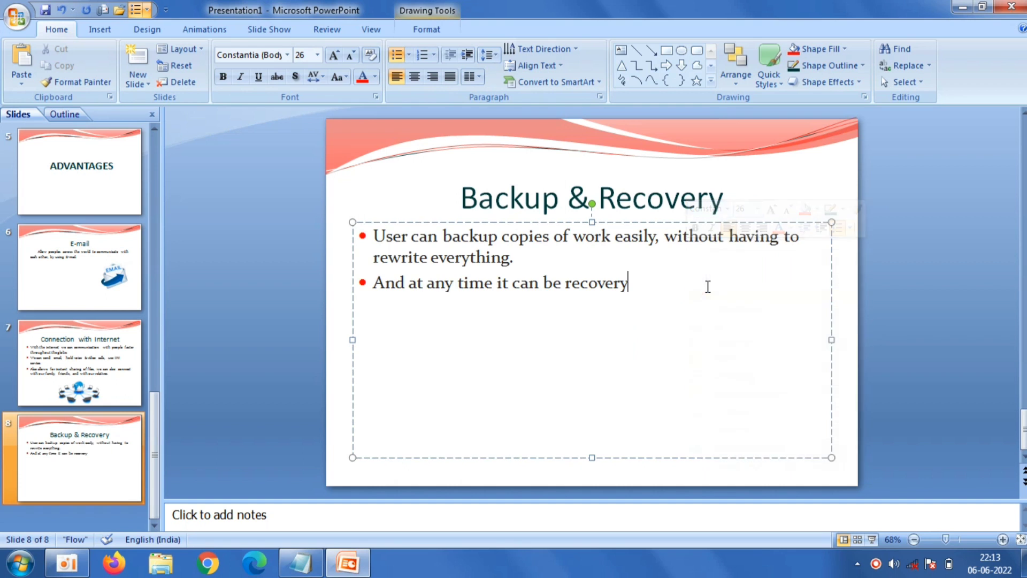
{"action": "left_click", "coordinate": [240, 221]}
Insert the backup-restore picture, shrink it to about 6.35 × 12.1 cm, and place it under the bullets
{"action": "left_click", "coordinate": [100, 31]}
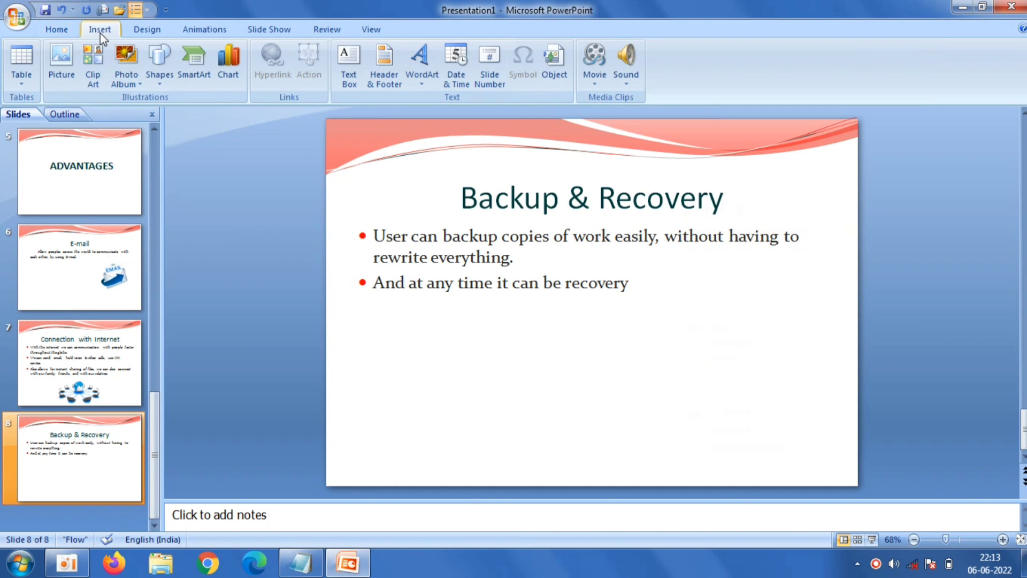
{"action": "left_click", "coordinate": [68, 61]}
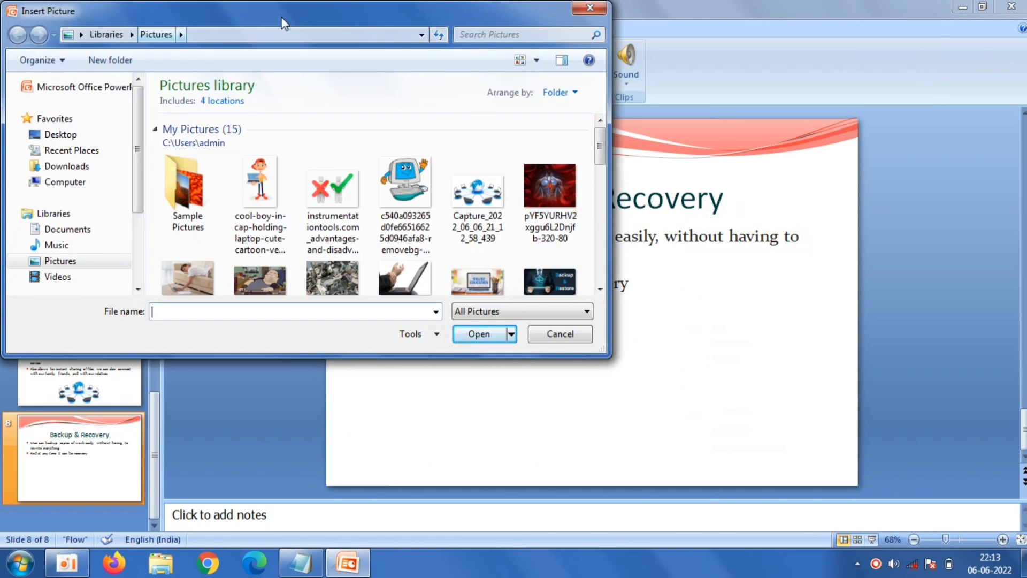
{"action": "scroll", "coordinate": [577, 192], "scroll_direction": "down", "scroll_amount": 3}
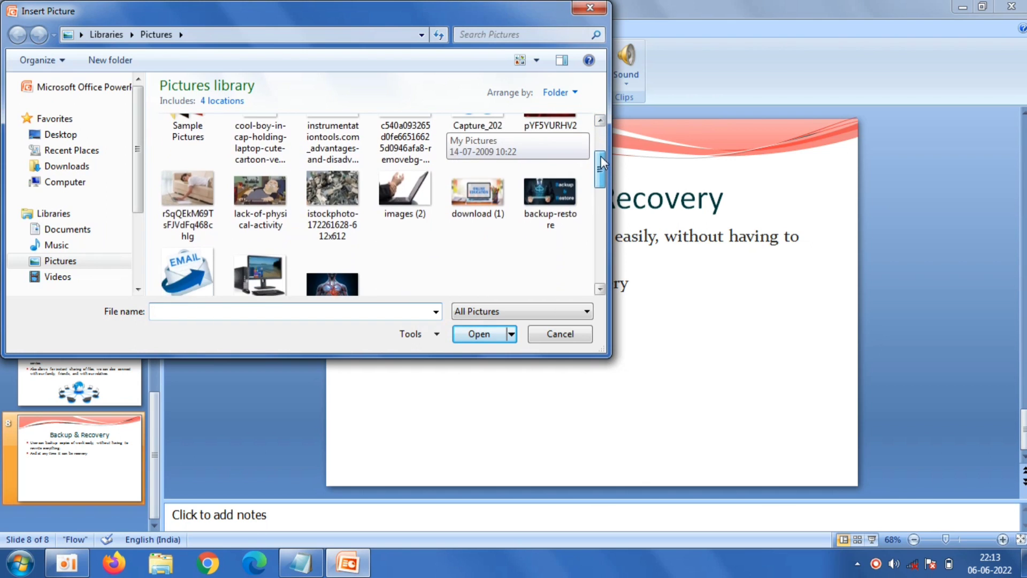
{"action": "double_click", "coordinate": [551, 191]}
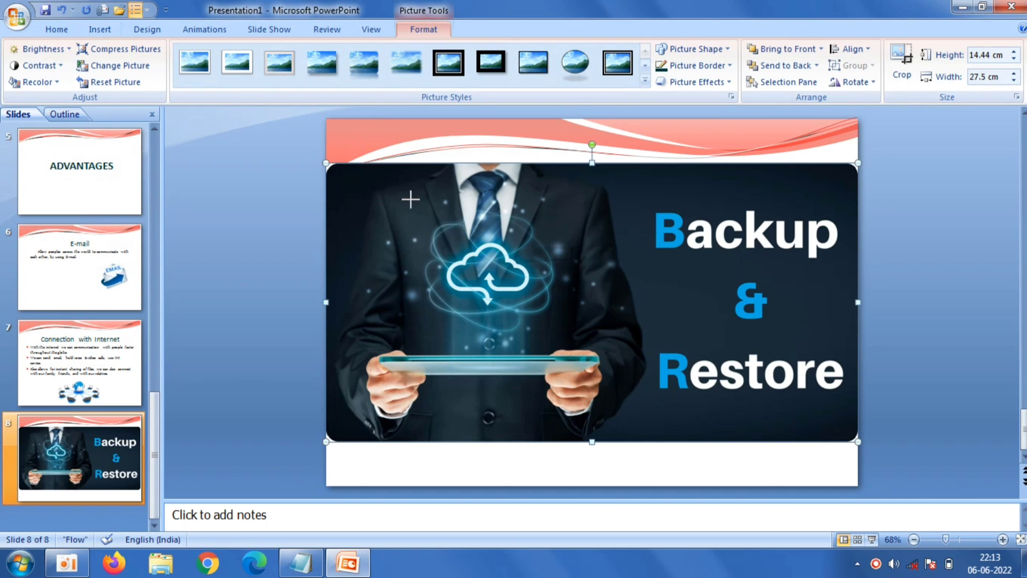
{"action": "left_click_drag", "start_coordinate": [326, 162], "coordinate": [576, 293]}
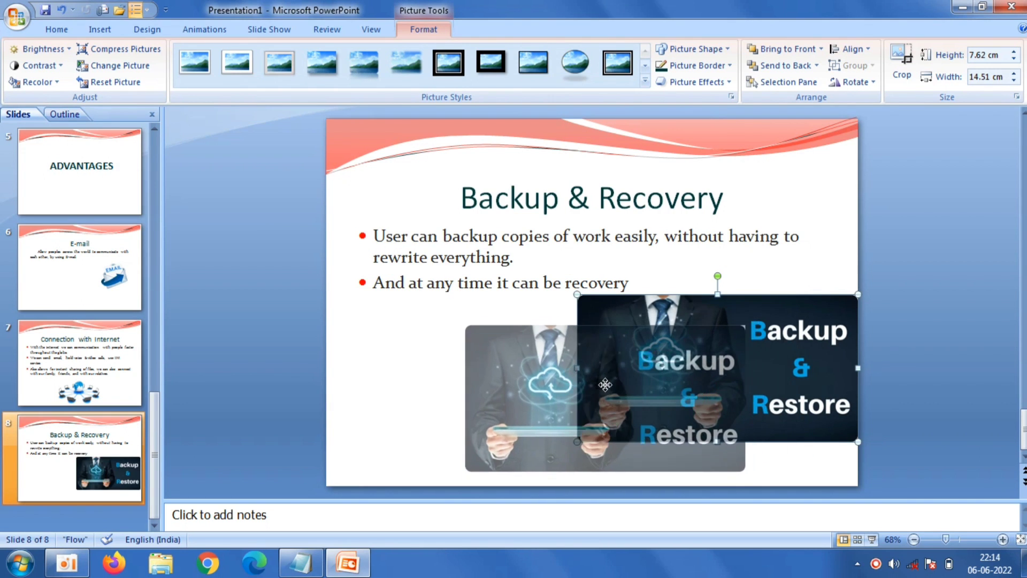
{"action": "left_click_drag", "start_coordinate": [715, 356], "coordinate": [592, 383]}
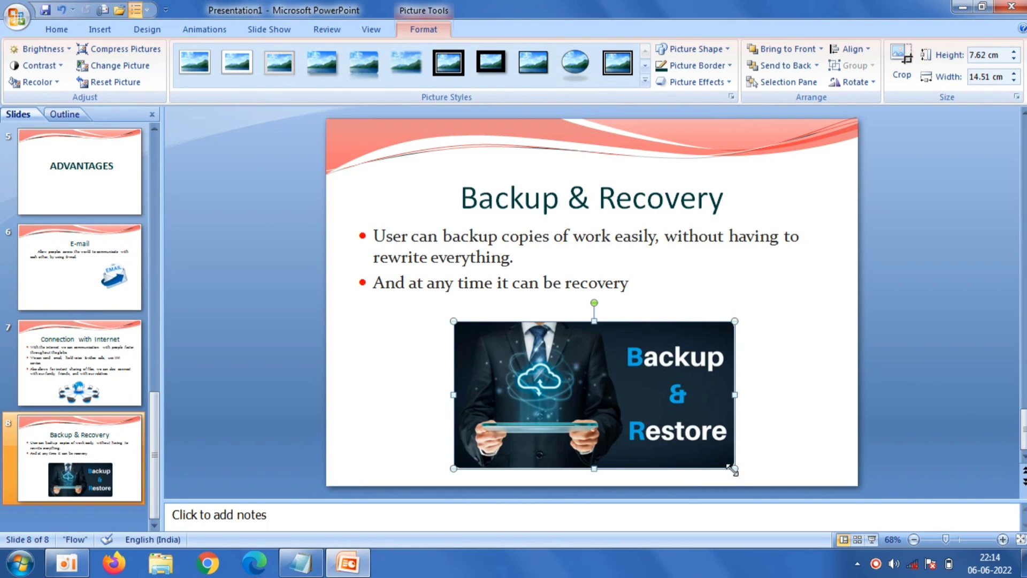
{"action": "left_click_drag", "start_coordinate": [732, 469], "coordinate": [688, 444]}
{"action": "left_click_drag", "start_coordinate": [562, 385], "coordinate": [582, 384]}
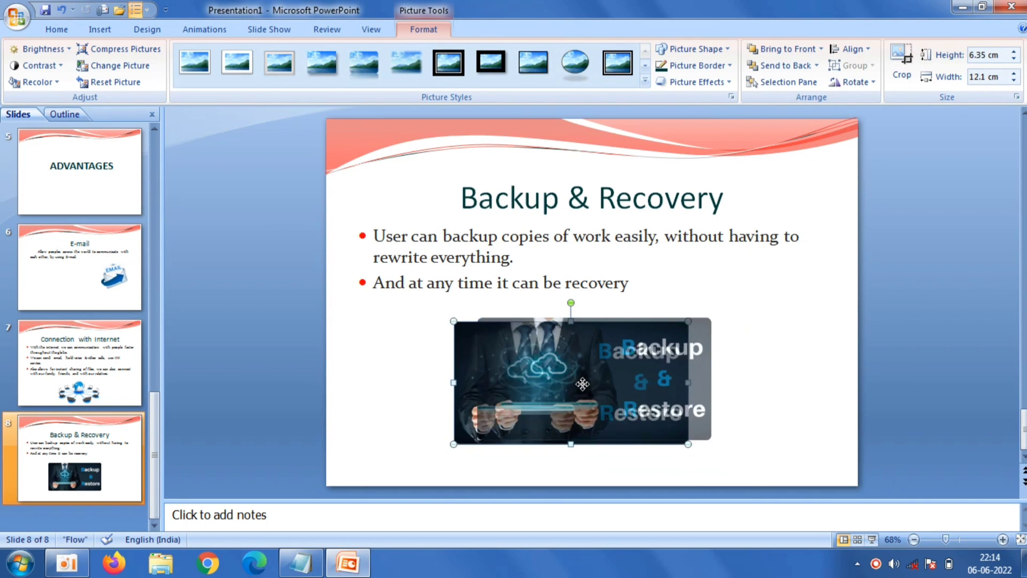
{"action": "left_click", "coordinate": [240, 277]}
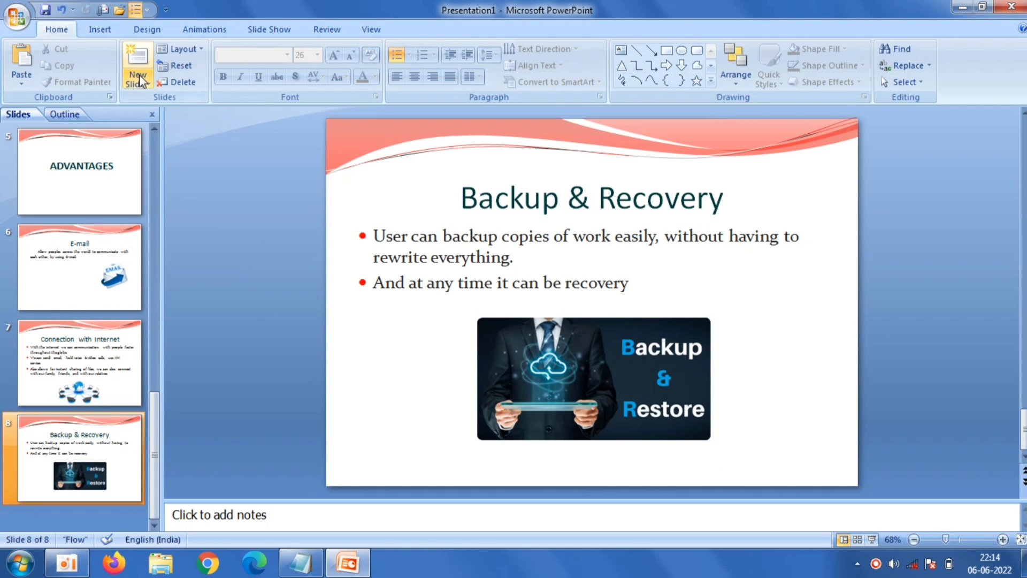
Add a Title and Content slide with the centred title 'Education' copied from Notepad
{"action": "left_click", "coordinate": [142, 84]}
{"action": "left_click", "coordinate": [262, 159]}
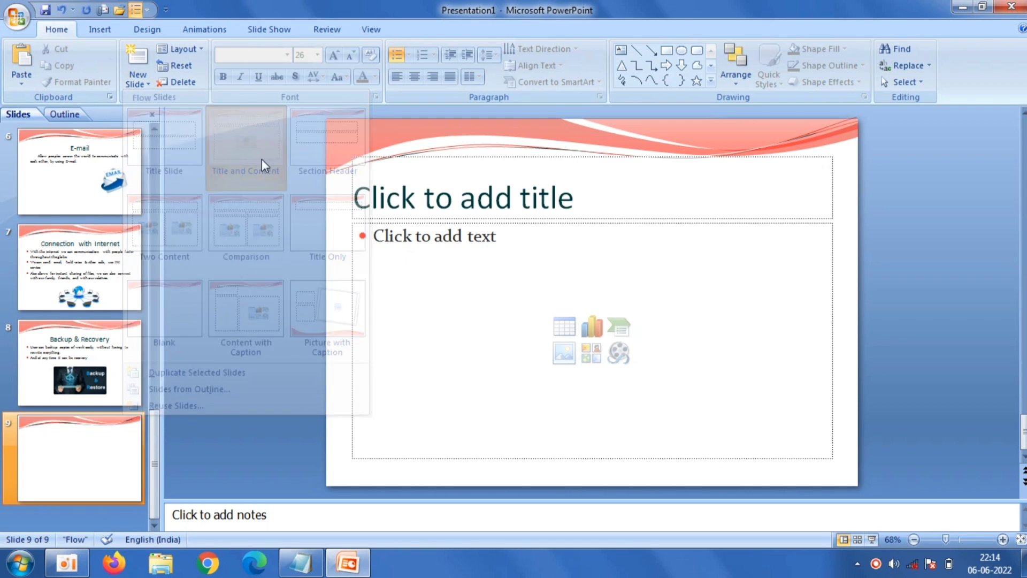
{"action": "left_click", "coordinate": [395, 201]}
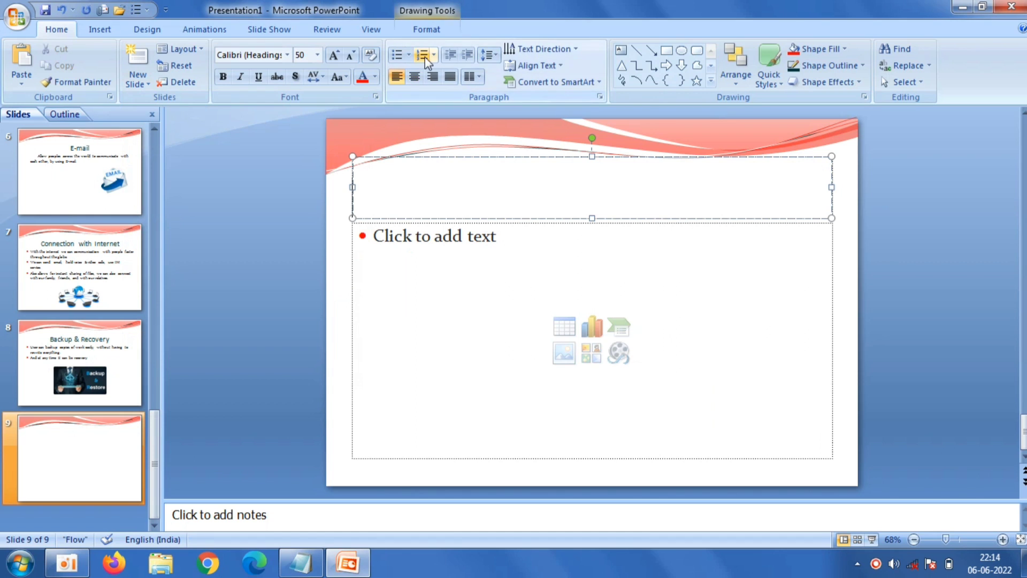
{"action": "left_click", "coordinate": [414, 76]}
{"action": "left_click", "coordinate": [301, 563]}
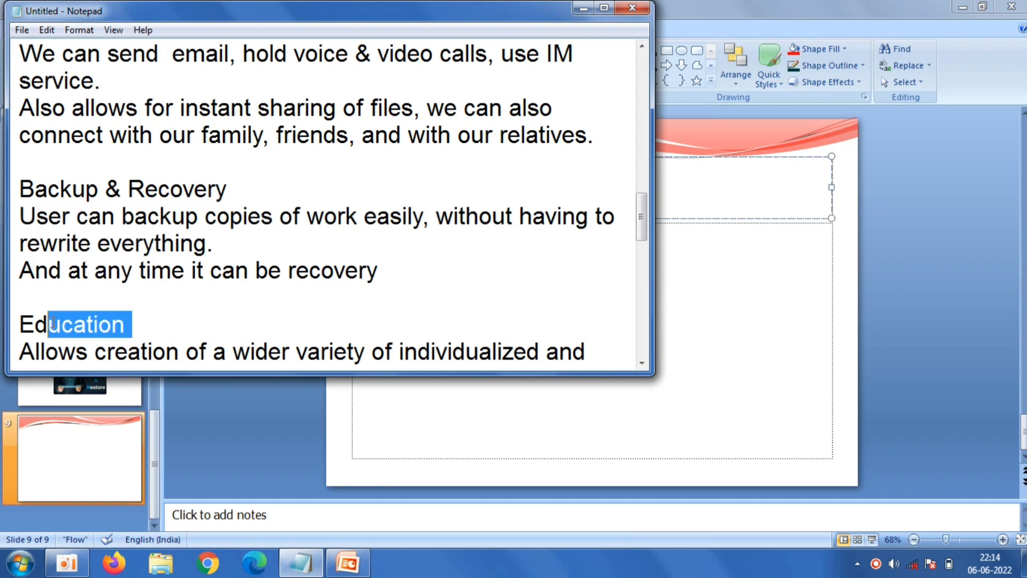
{"action": "left_click_drag", "start_coordinate": [133, 326], "coordinate": [19, 324]}
{"action": "right_click", "coordinate": [23, 321]}
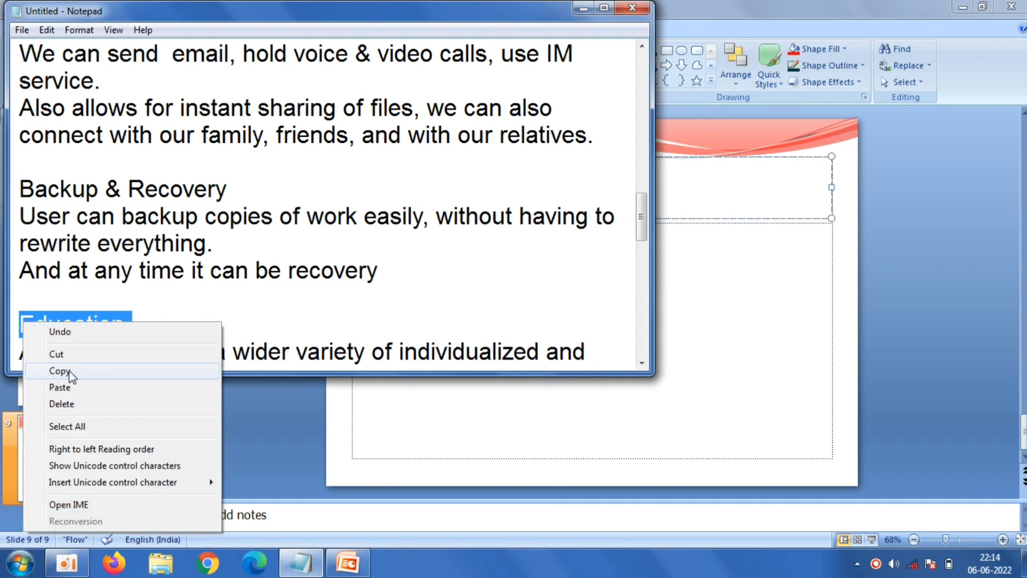
{"action": "left_click", "coordinate": [59, 370]}
{"action": "right_click", "coordinate": [735, 196]}
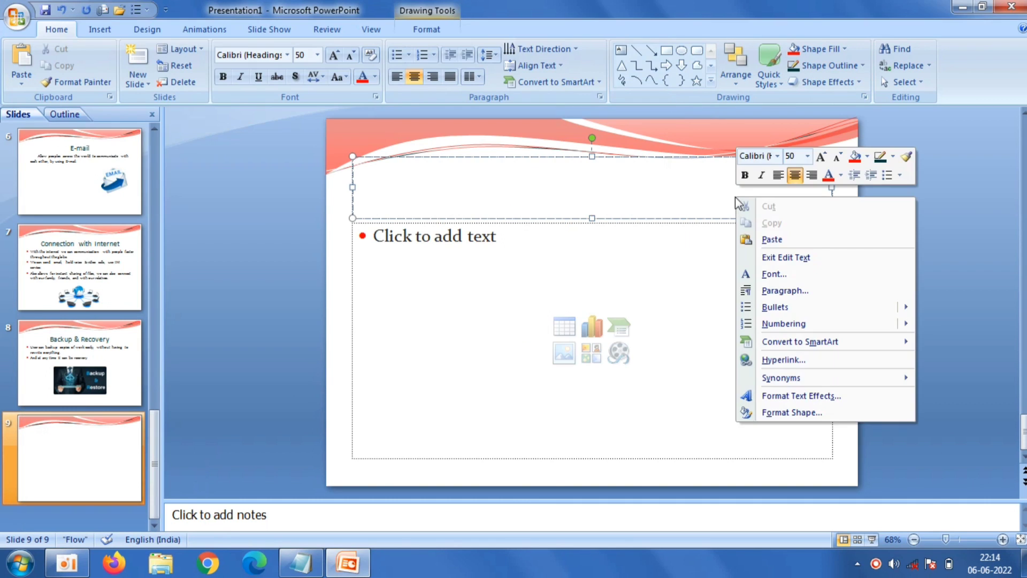
{"action": "left_click", "coordinate": [767, 241]}
Paste the sentence on individualized and differentiated lessons into the body, unbulleted and indented
{"action": "left_click", "coordinate": [443, 260]}
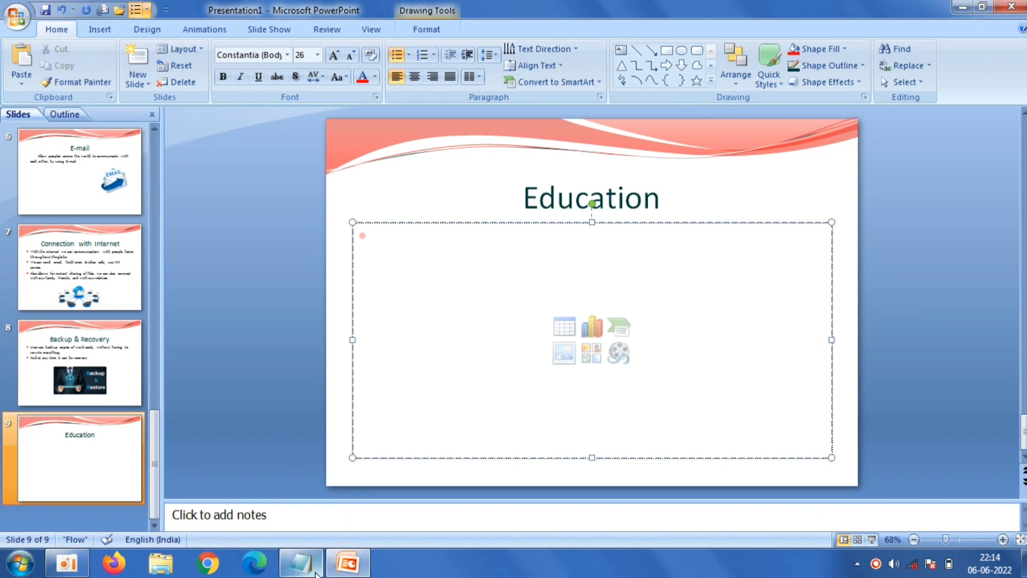
{"action": "left_click", "coordinate": [301, 563]}
{"action": "left_click_drag", "start_coordinate": [643, 230], "coordinate": [642, 255]}
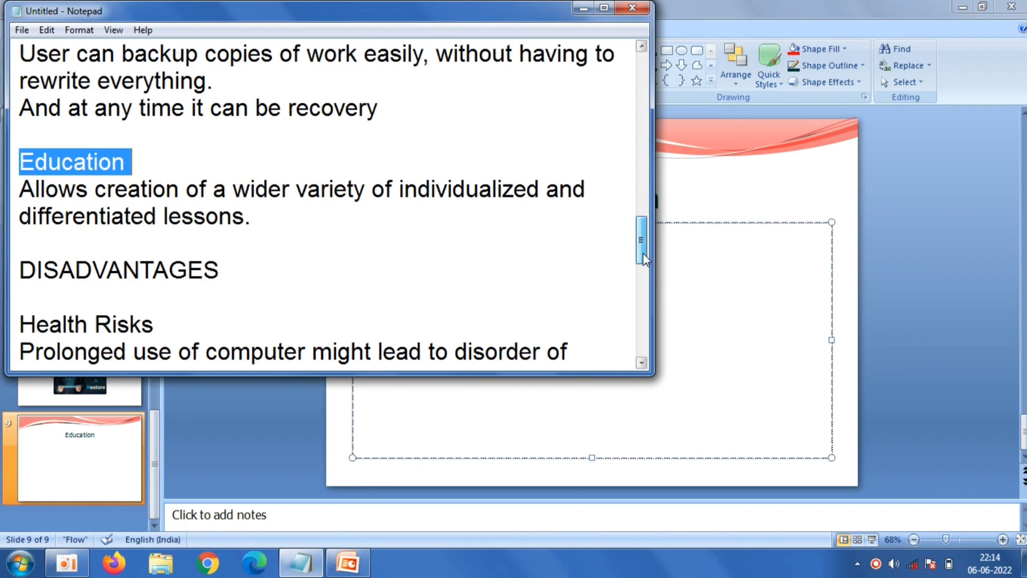
{"action": "left_click_drag", "start_coordinate": [258, 222], "coordinate": [21, 188]}
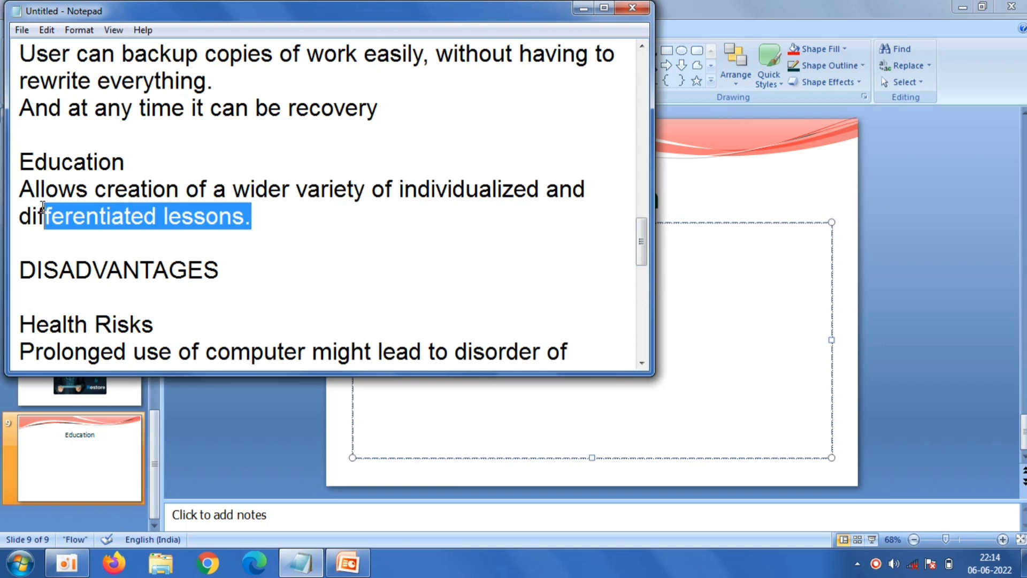
{"action": "right_click", "coordinate": [23, 189]}
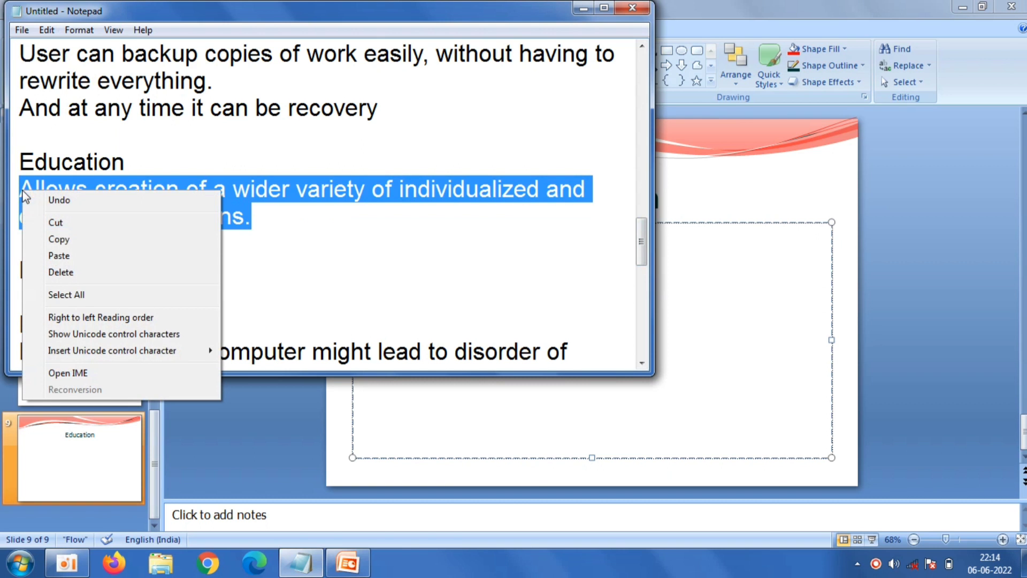
{"action": "left_click", "coordinate": [59, 239]}
{"action": "left_click", "coordinate": [695, 252]}
{"action": "right_click", "coordinate": [694, 254]}
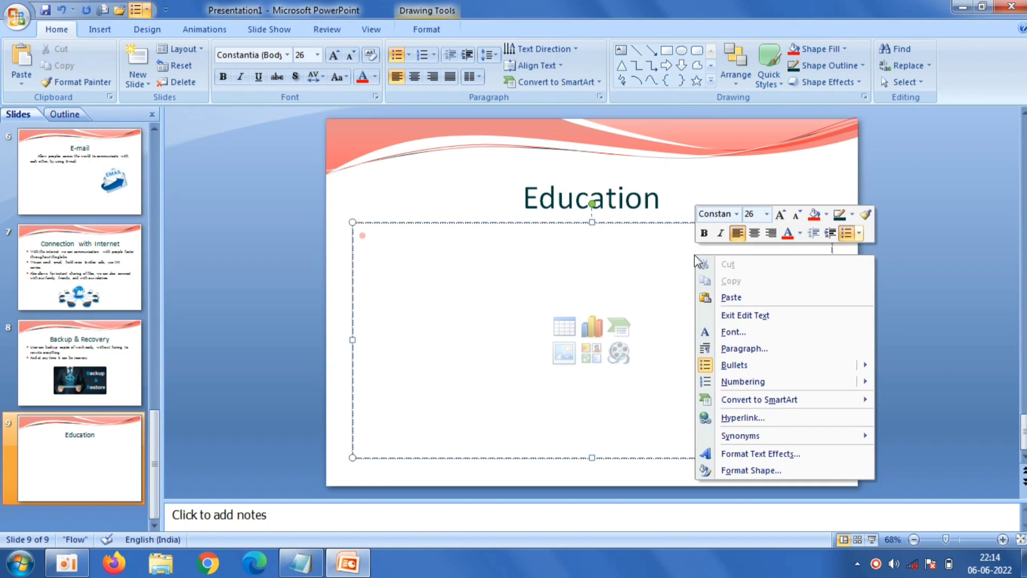
{"action": "left_click", "coordinate": [727, 297]}
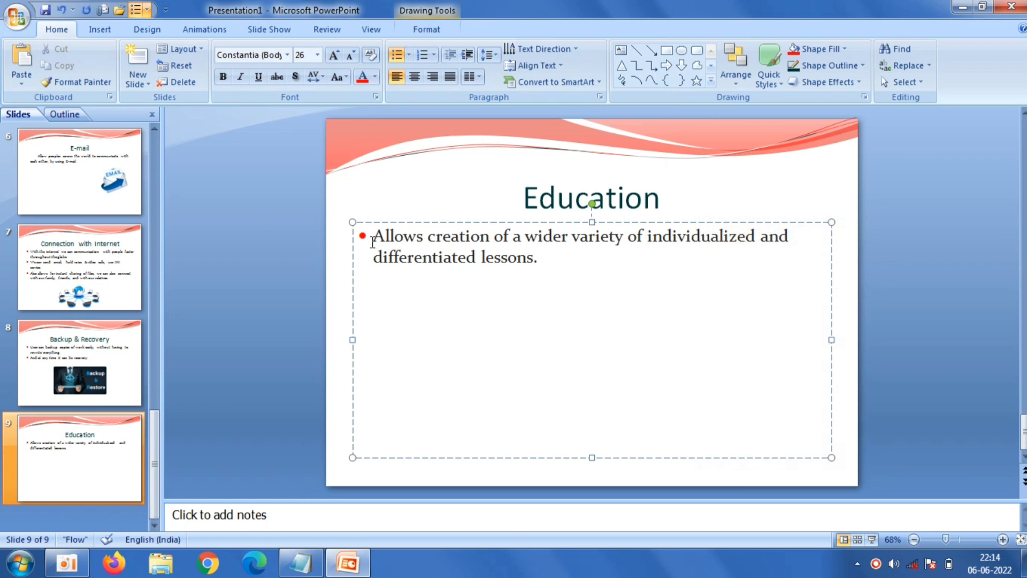
{"action": "key", "text": "BackSpace"}
{"action": "key", "text": "Tab"}
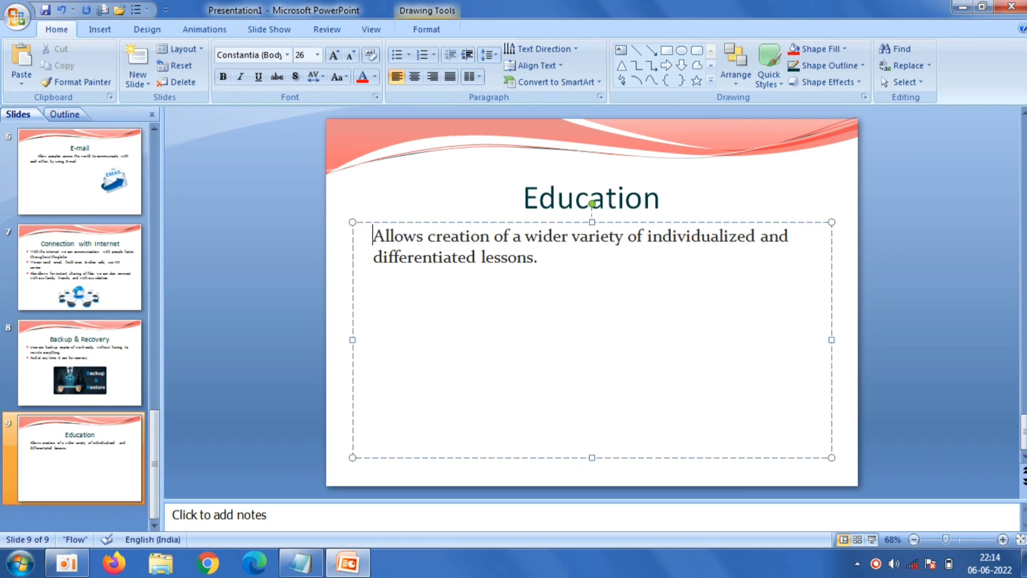
{"action": "key", "text": "Tab"}
{"action": "left_click", "coordinate": [258, 201]}
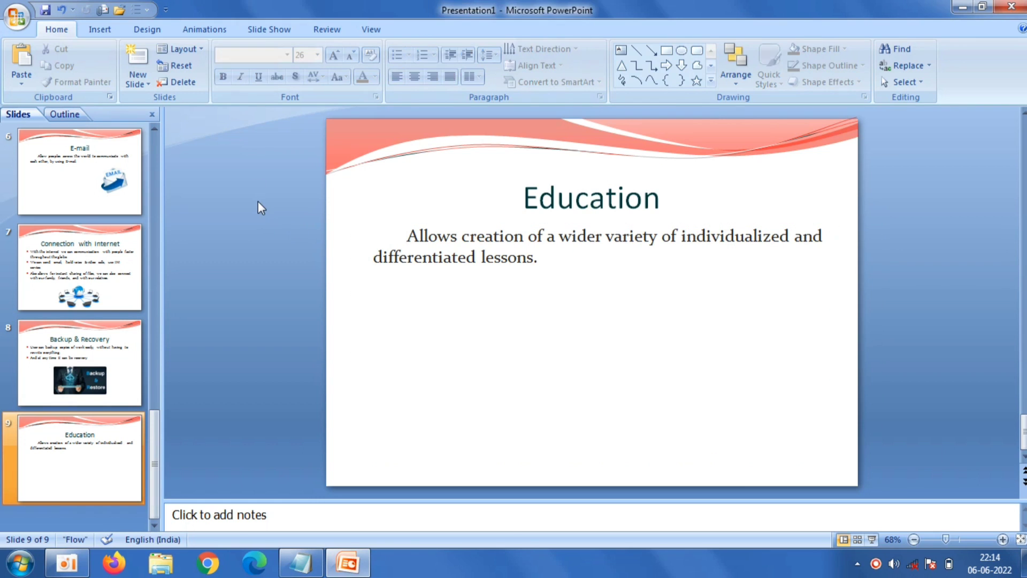
Insert the 'download (1)' online education picture below the sentence, enlarged to about 4.76 × 9.13 cm
{"action": "left_click", "coordinate": [111, 27]}
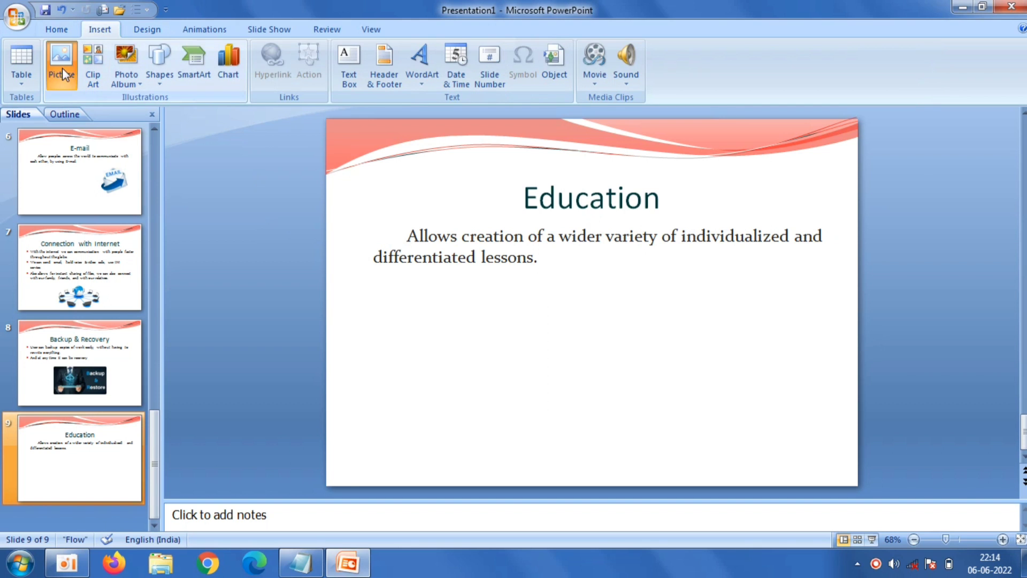
{"action": "left_click", "coordinate": [62, 68]}
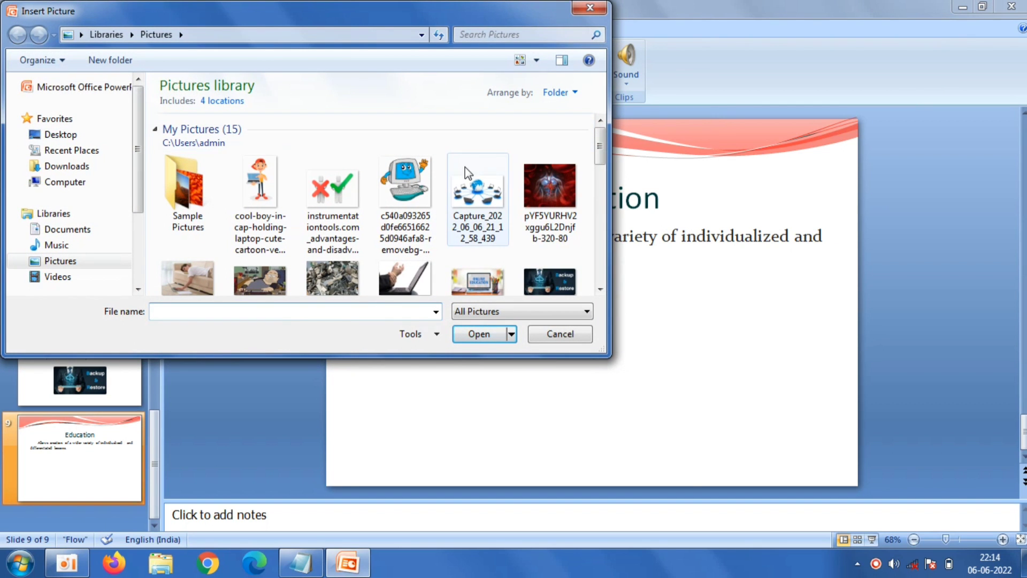
{"action": "left_click", "coordinate": [495, 275]}
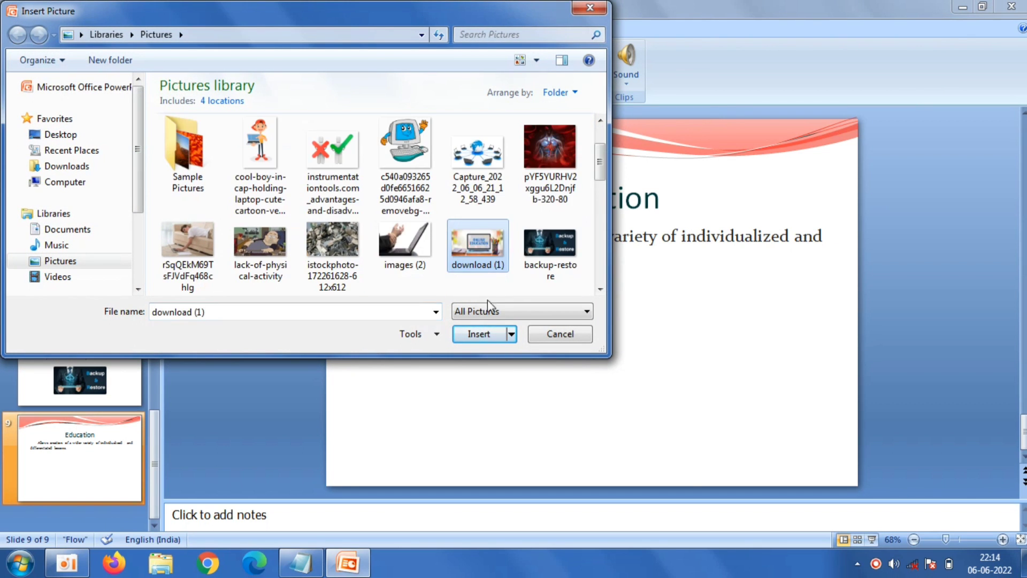
{"action": "left_click", "coordinate": [484, 332]}
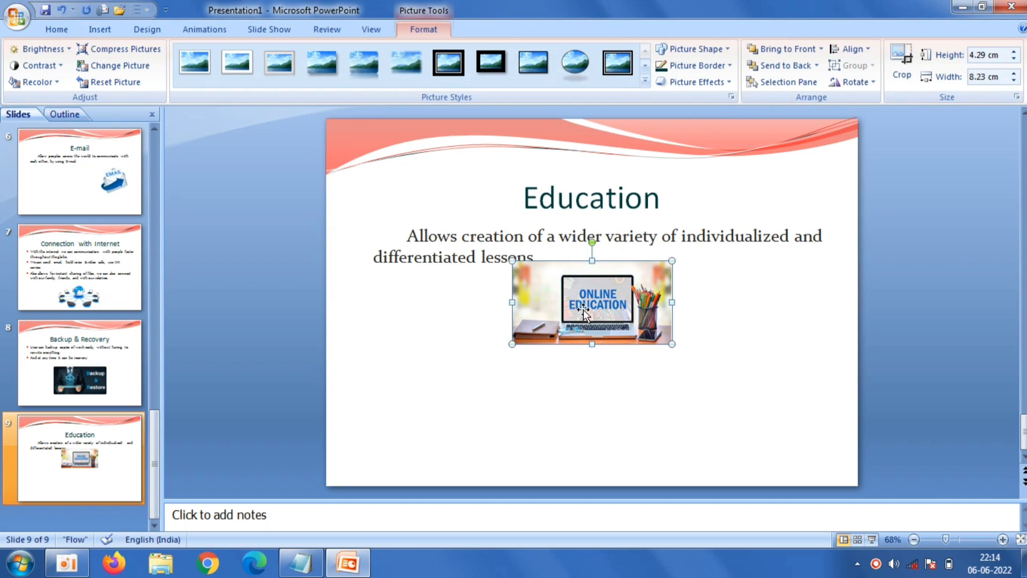
{"action": "left_click_drag", "start_coordinate": [583, 310], "coordinate": [559, 344]}
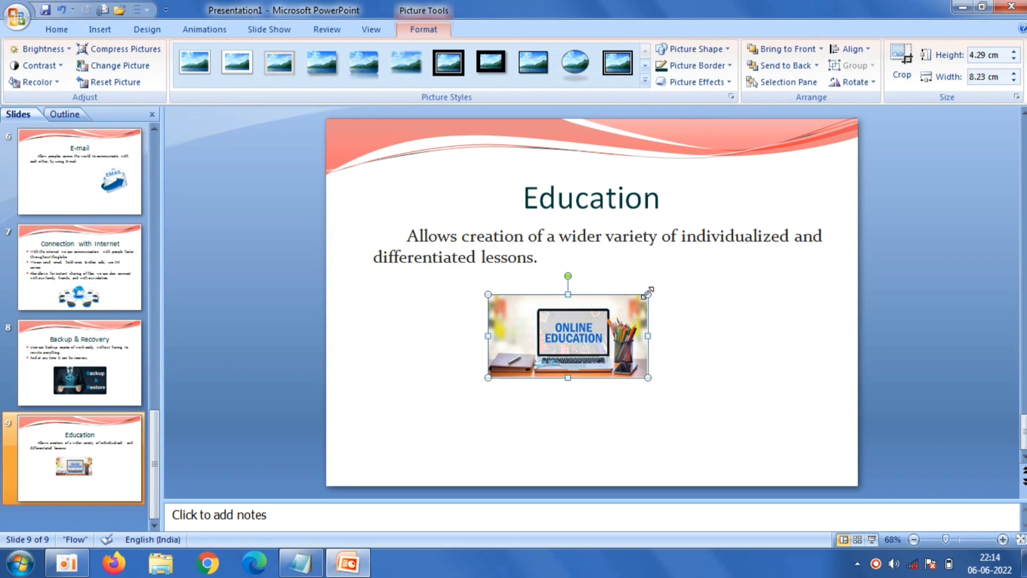
{"action": "left_click_drag", "start_coordinate": [647, 293], "coordinate": [665, 285]}
{"action": "left_click_drag", "start_coordinate": [594, 321], "coordinate": [614, 333]}
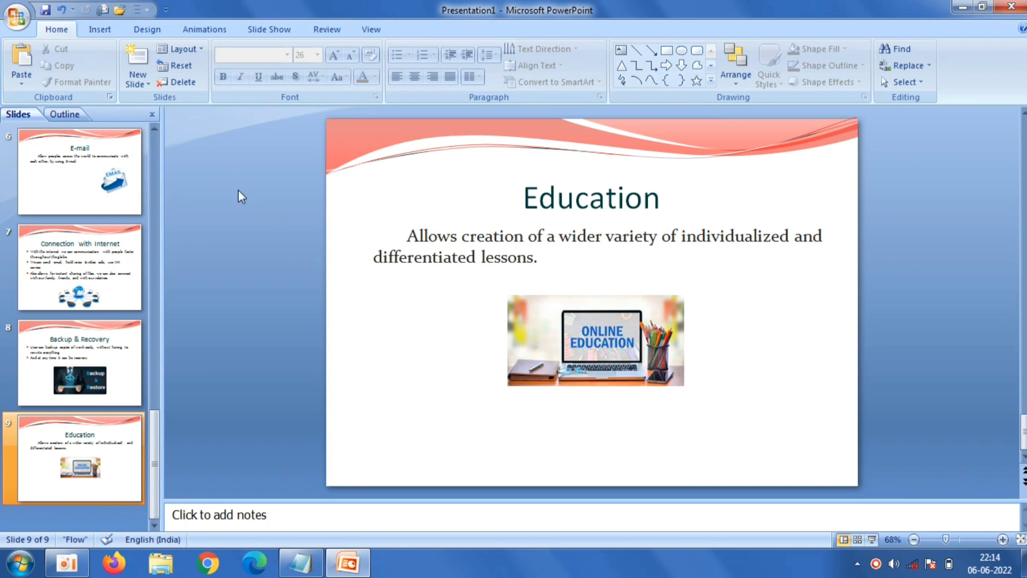
Add a Title Only slide with its title box moved to mid-slide, centred, bold, 72 pt
{"action": "left_click", "coordinate": [137, 82]}
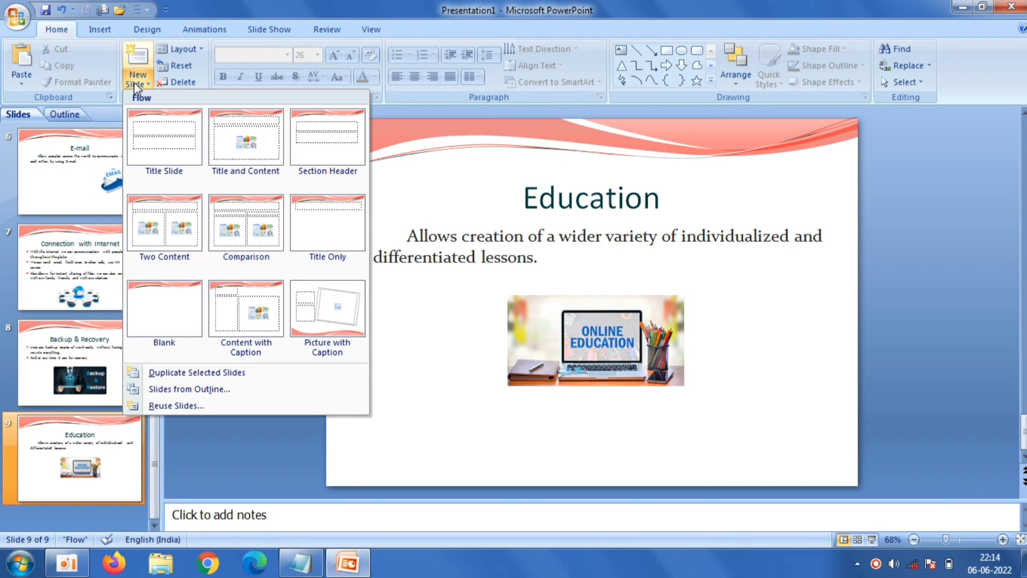
{"action": "left_click", "coordinate": [322, 241]}
{"action": "left_click", "coordinate": [535, 203]}
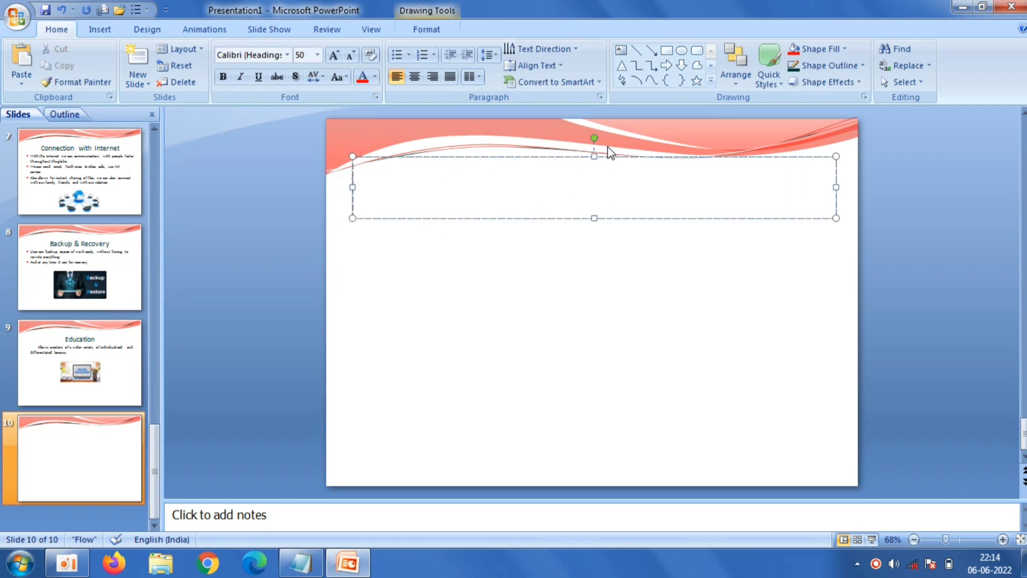
{"action": "left_click_drag", "start_coordinate": [619, 161], "coordinate": [619, 244]}
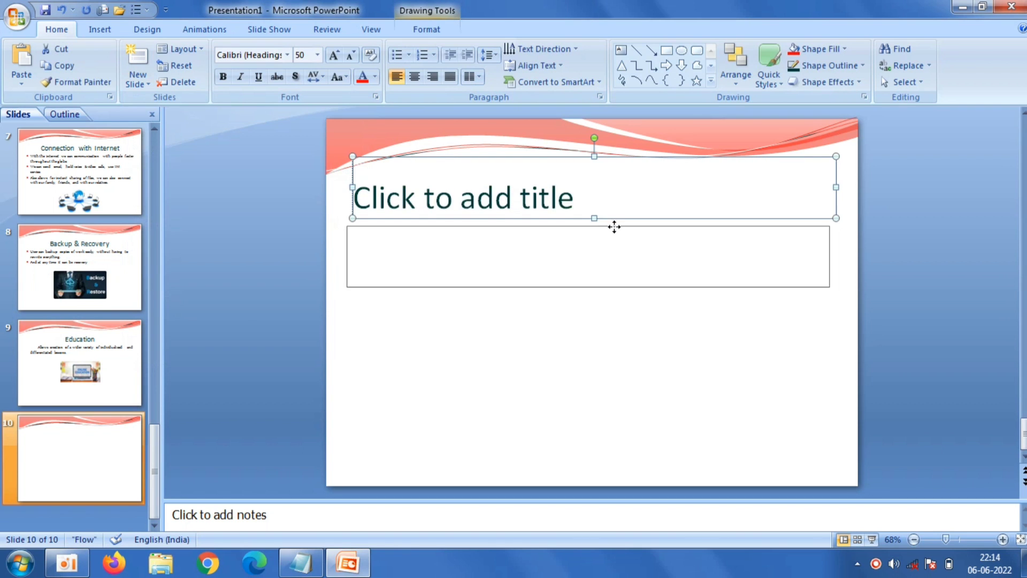
{"action": "left_click_drag", "start_coordinate": [618, 245], "coordinate": [615, 250]}
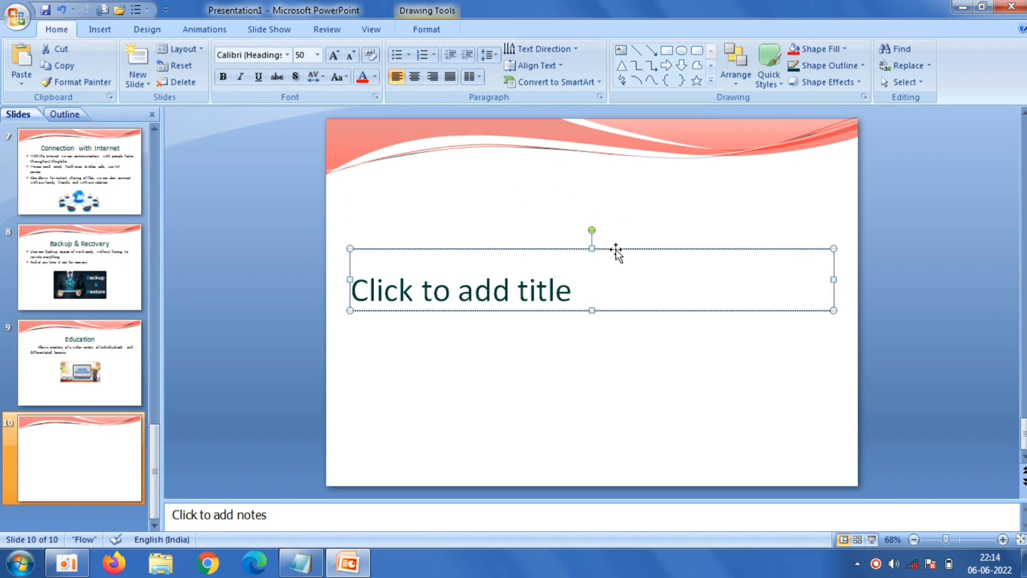
{"action": "left_click", "coordinate": [602, 275]}
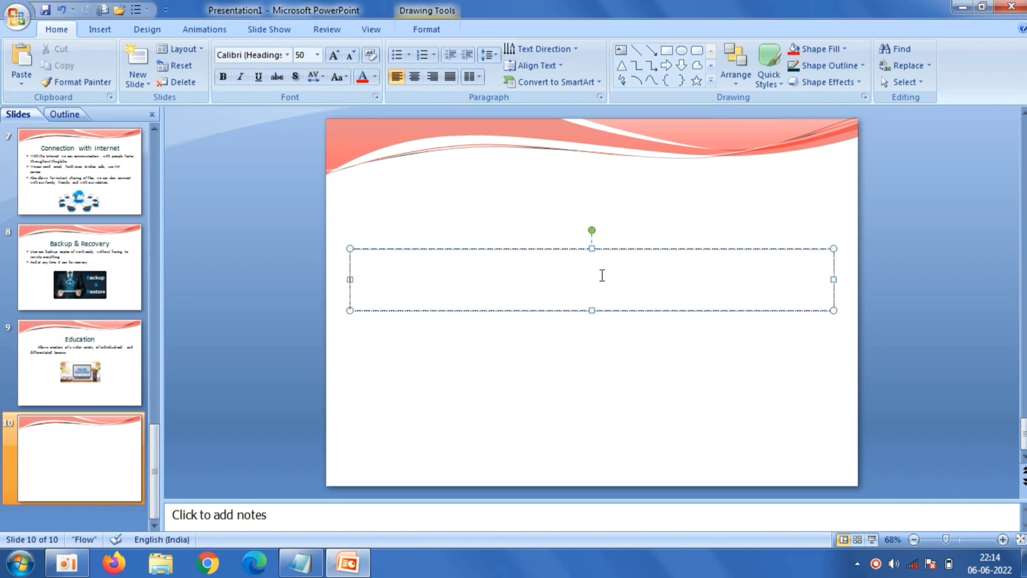
{"action": "left_click", "coordinate": [420, 75]}
{"action": "left_click", "coordinate": [223, 77]}
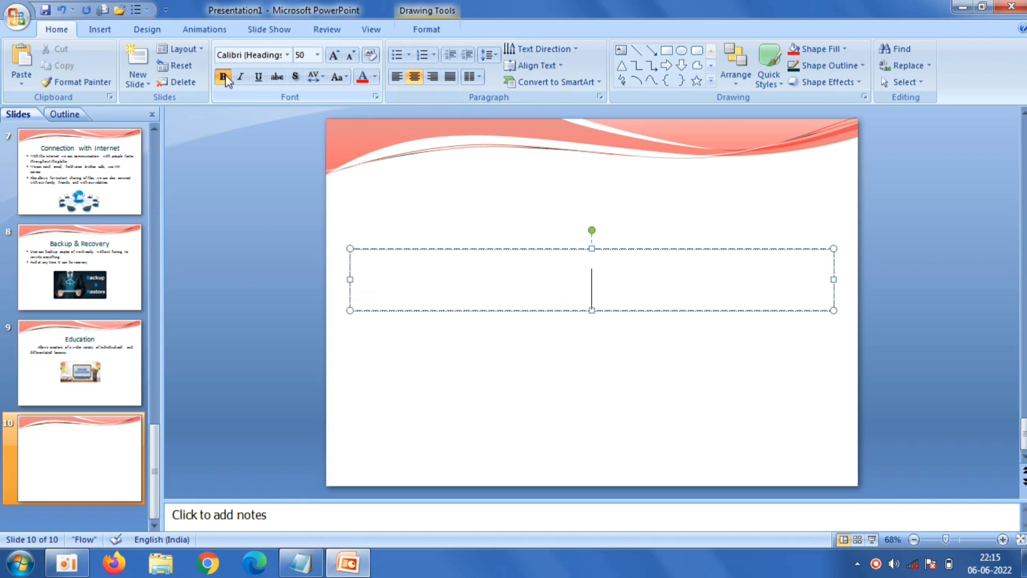
{"action": "left_click", "coordinate": [318, 55]}
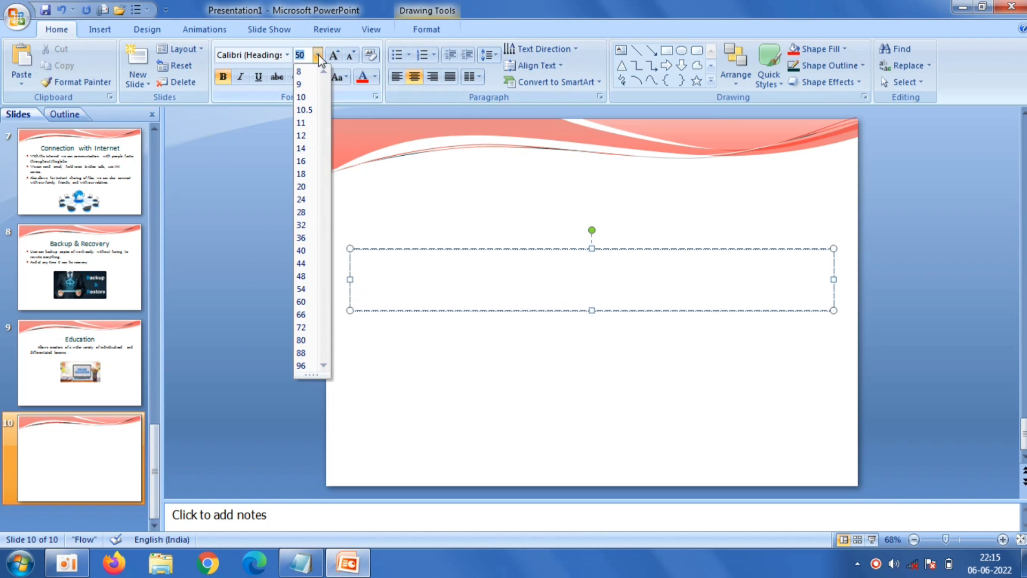
{"action": "left_click", "coordinate": [301, 327]}
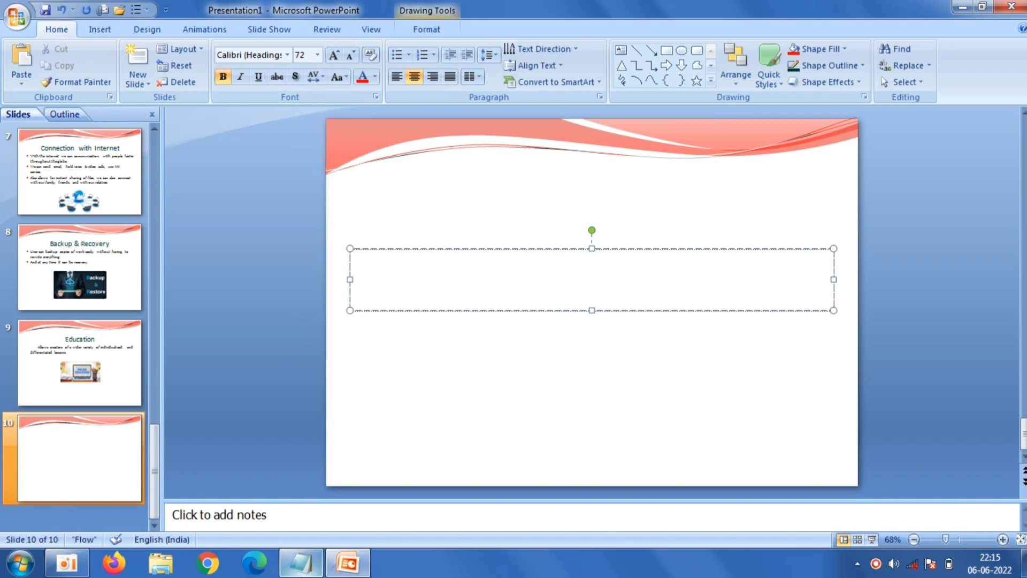
Paste 'DISADVANTAGES' from Notepad into the title and nudge it slightly upward
{"action": "left_click", "coordinate": [301, 563]}
{"action": "left_click_drag", "start_coordinate": [233, 277], "coordinate": [21, 267]}
{"action": "right_click", "coordinate": [24, 265]}
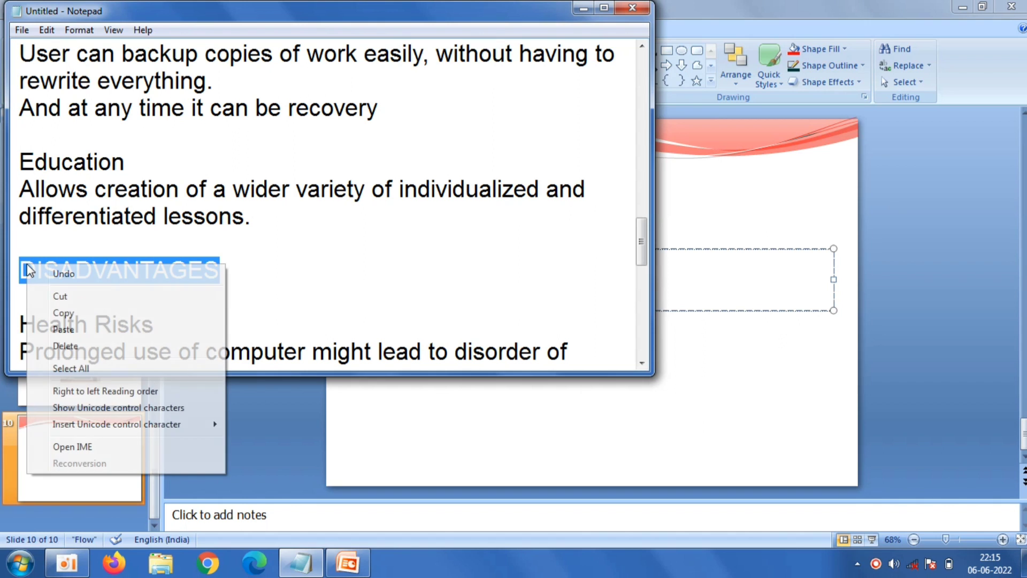
{"action": "left_click", "coordinate": [75, 312]}
{"action": "right_click", "coordinate": [711, 289]}
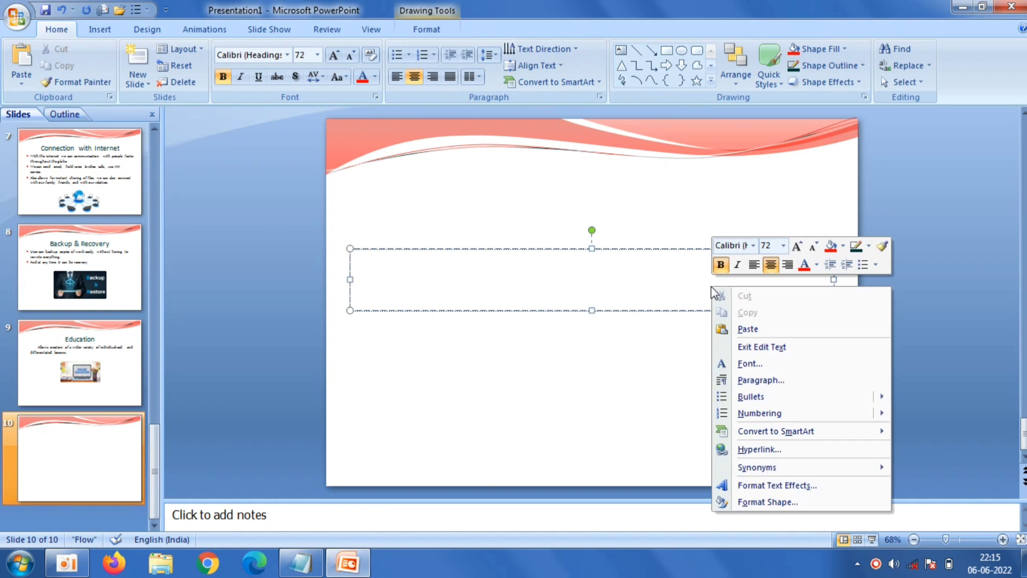
{"action": "left_click", "coordinate": [743, 328]}
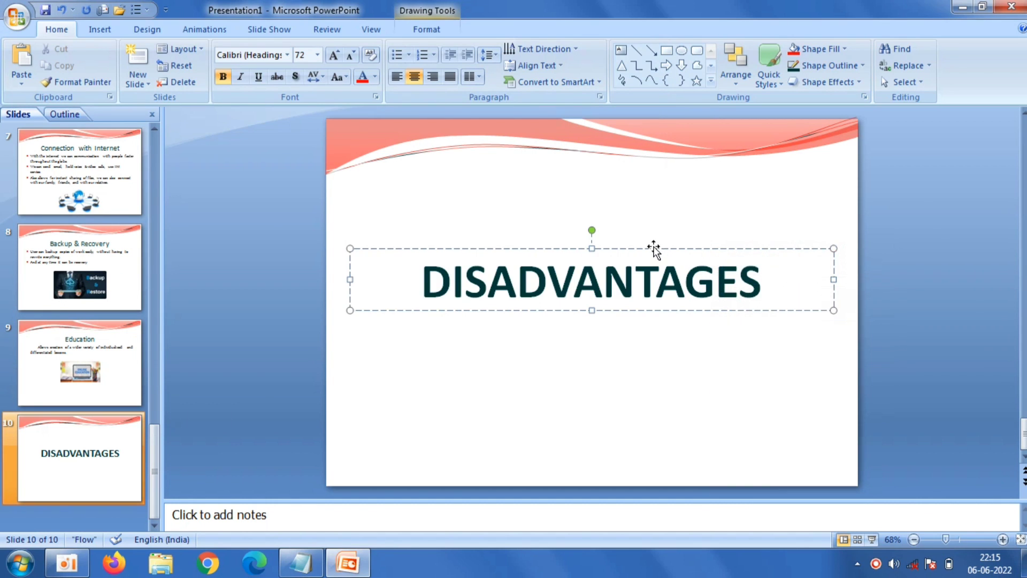
{"action": "left_click_drag", "start_coordinate": [653, 249], "coordinate": [654, 241]}
{"action": "left_click", "coordinate": [368, 220]}
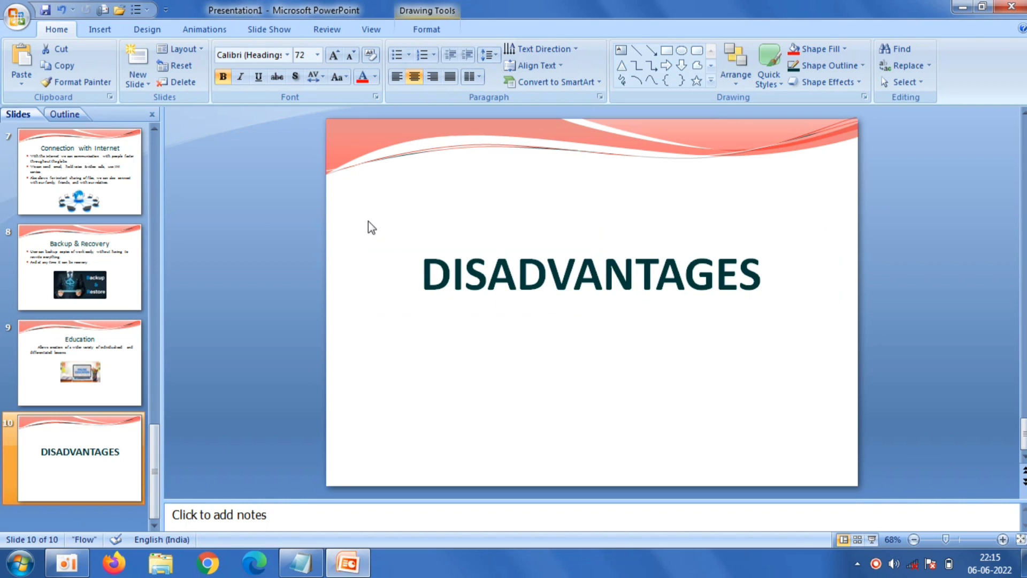
Add a Title and Content slide titled 'Health Risks', copied from the Notepad notes
{"action": "left_click", "coordinate": [137, 81]}
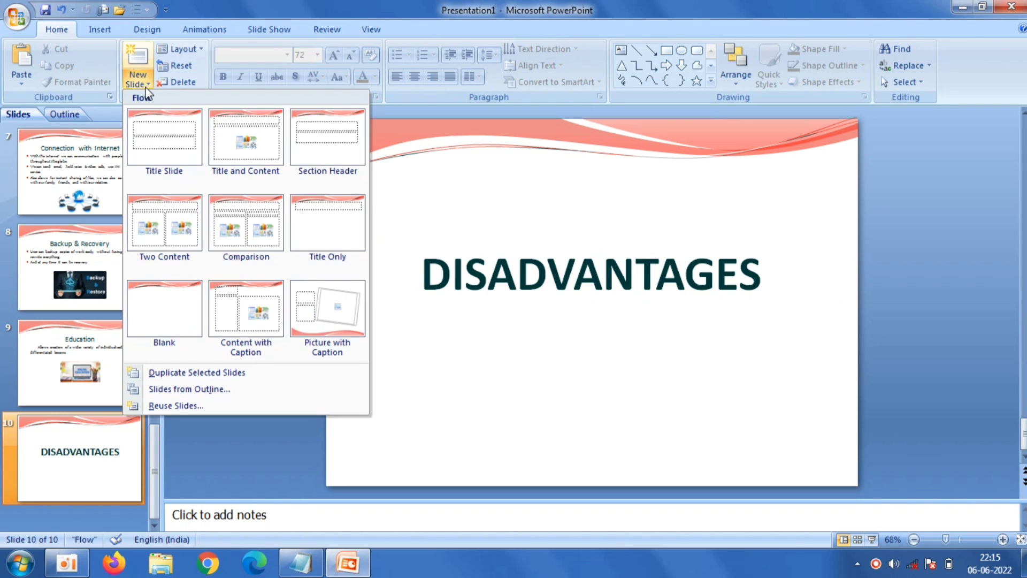
{"action": "left_click", "coordinate": [242, 162]}
{"action": "left_click", "coordinate": [473, 179]}
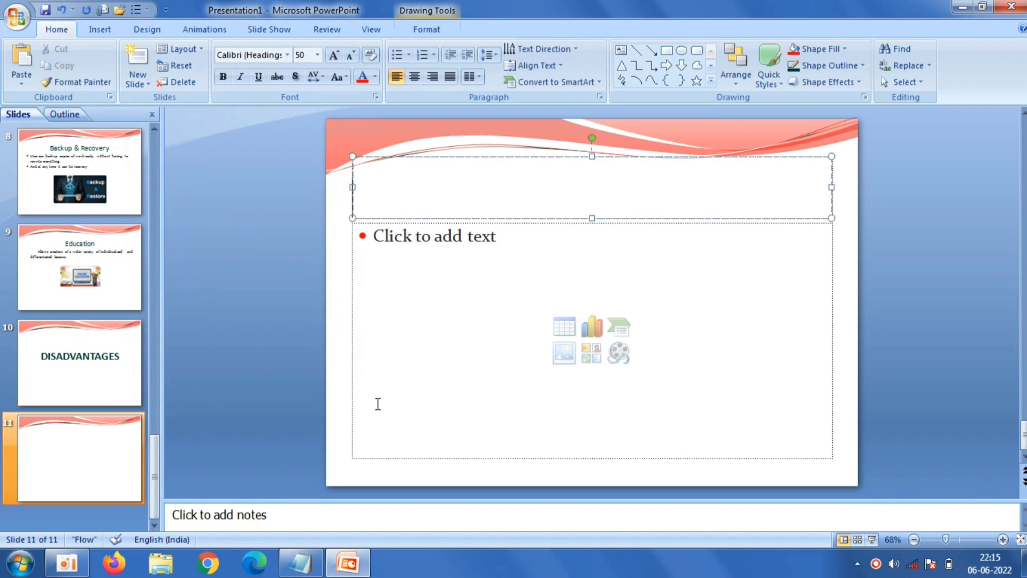
{"action": "left_click", "coordinate": [302, 562]}
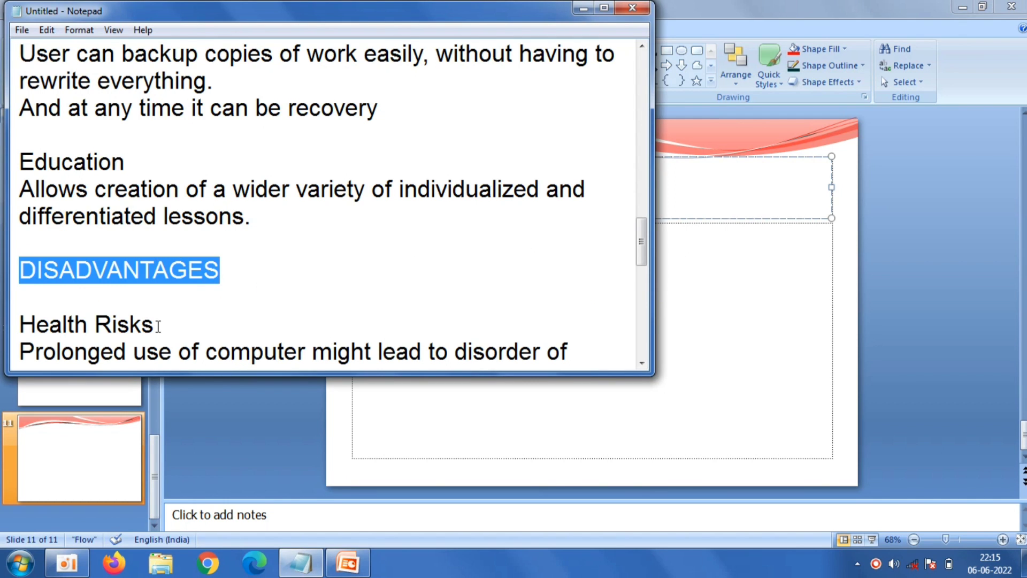
{"action": "left_click_drag", "start_coordinate": [158, 327], "coordinate": [21, 324]}
{"action": "right_click", "coordinate": [24, 324]}
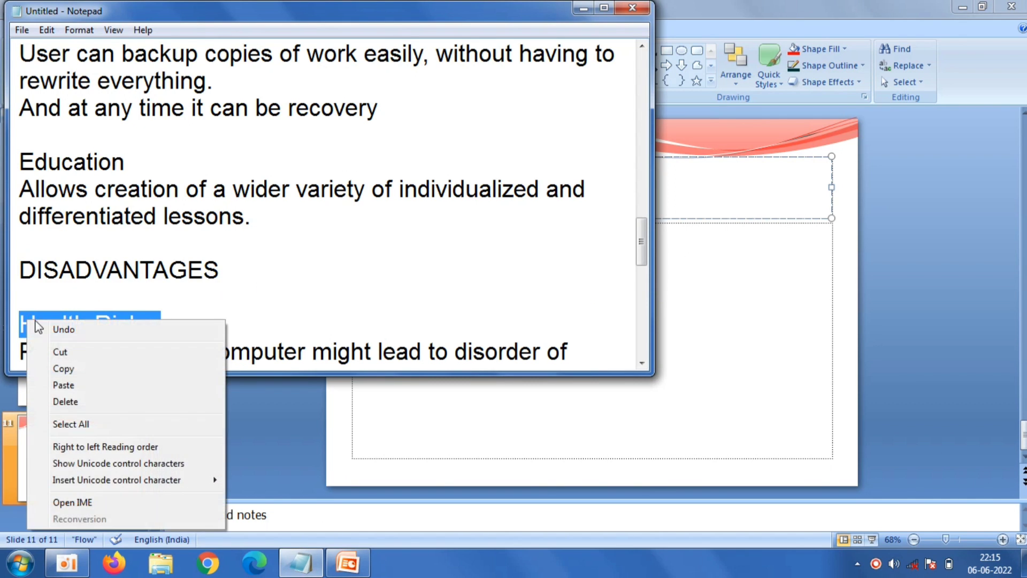
{"action": "left_click", "coordinate": [70, 368]}
{"action": "left_click", "coordinate": [701, 194]}
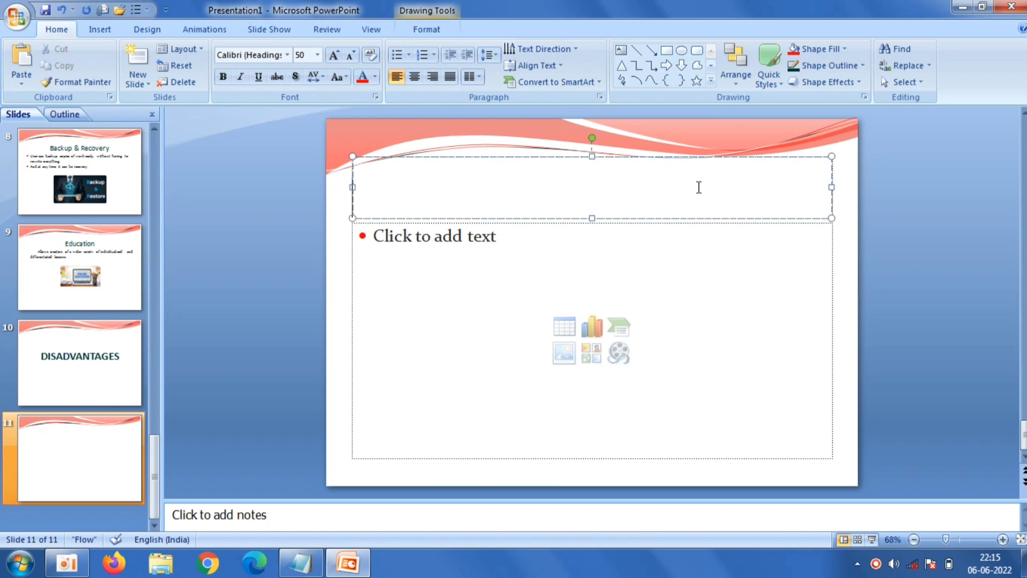
{"action": "right_click", "coordinate": [700, 187]}
{"action": "left_click", "coordinate": [733, 229]}
Centre the Health Risks title
{"action": "left_click", "coordinate": [446, 260]}
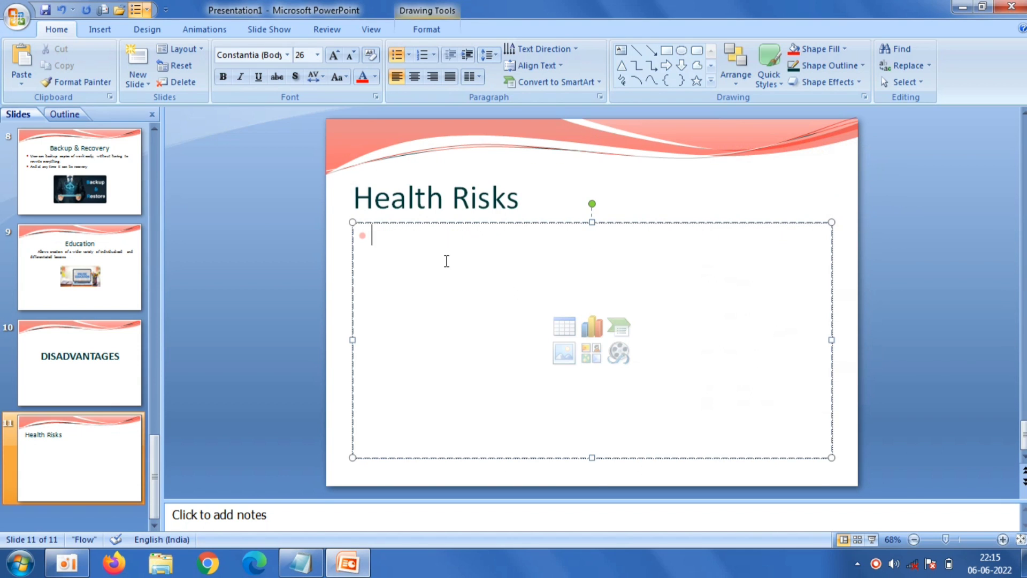
{"action": "left_click", "coordinate": [521, 201]}
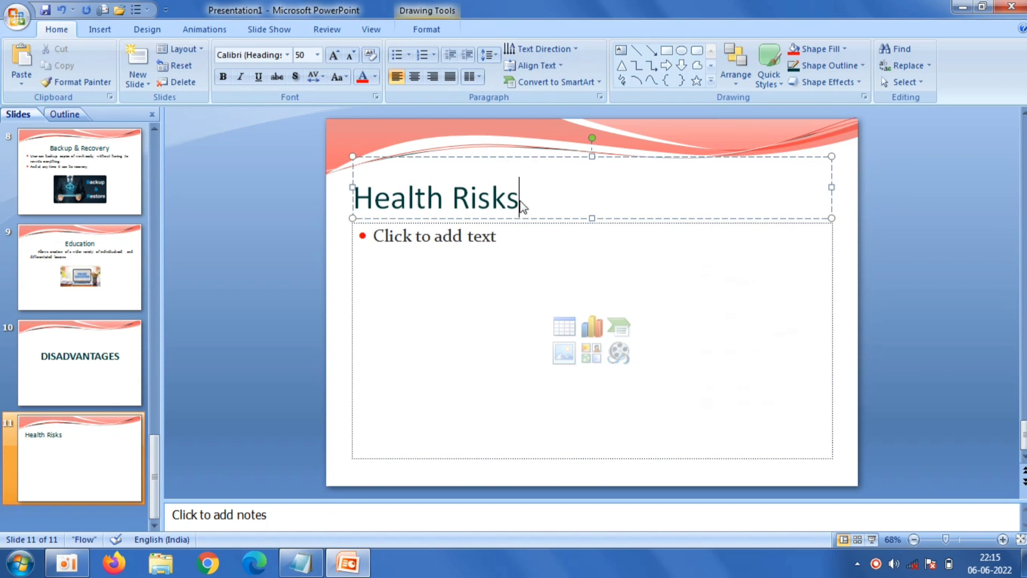
{"action": "left_click", "coordinate": [414, 75]}
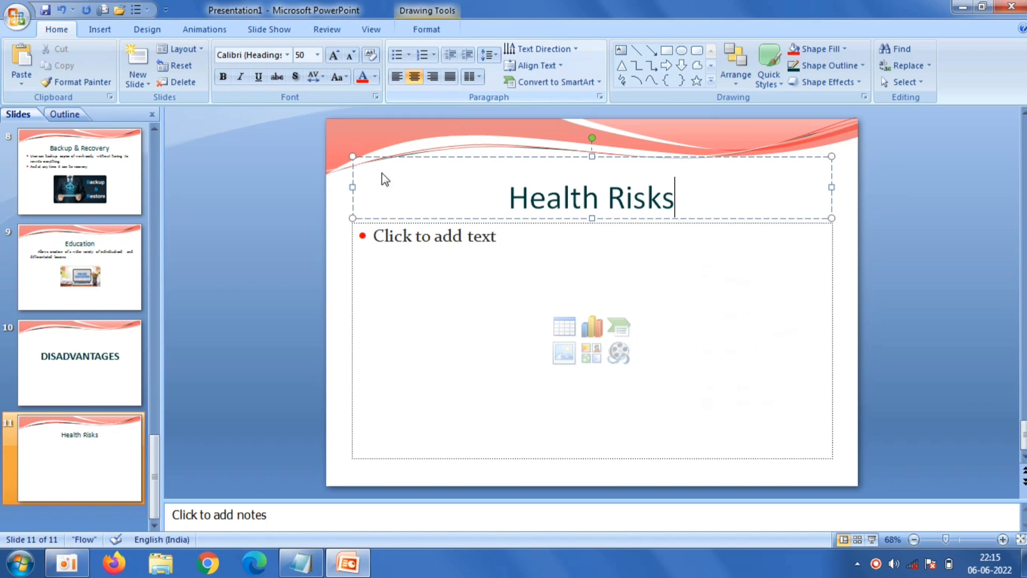
Paste the Notepad paragraph on prolonged computer use into the slide body
{"action": "left_click", "coordinate": [432, 315]}
{"action": "left_click", "coordinate": [300, 562]}
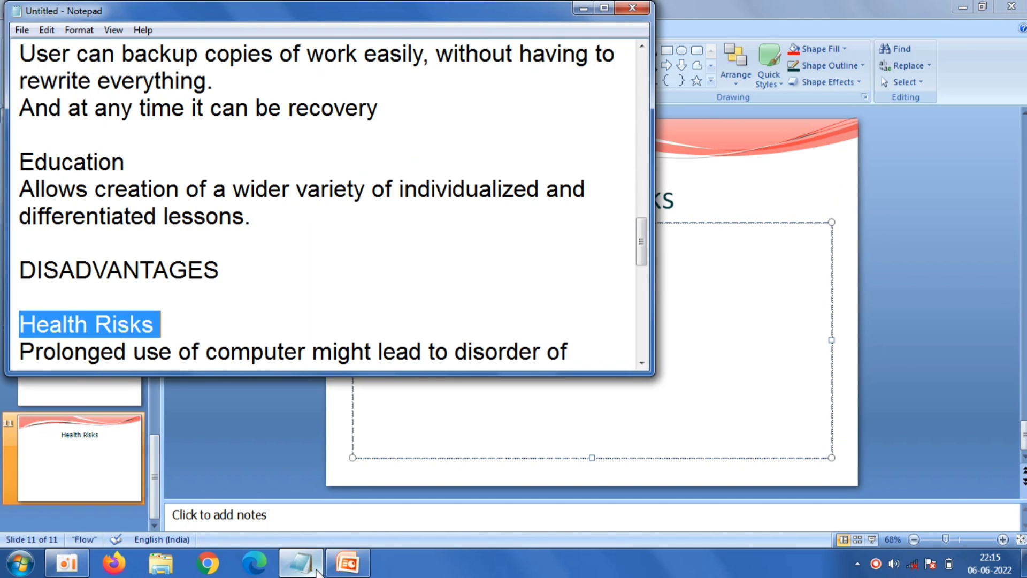
{"action": "left_click_drag", "start_coordinate": [642, 249], "coordinate": [644, 267]}
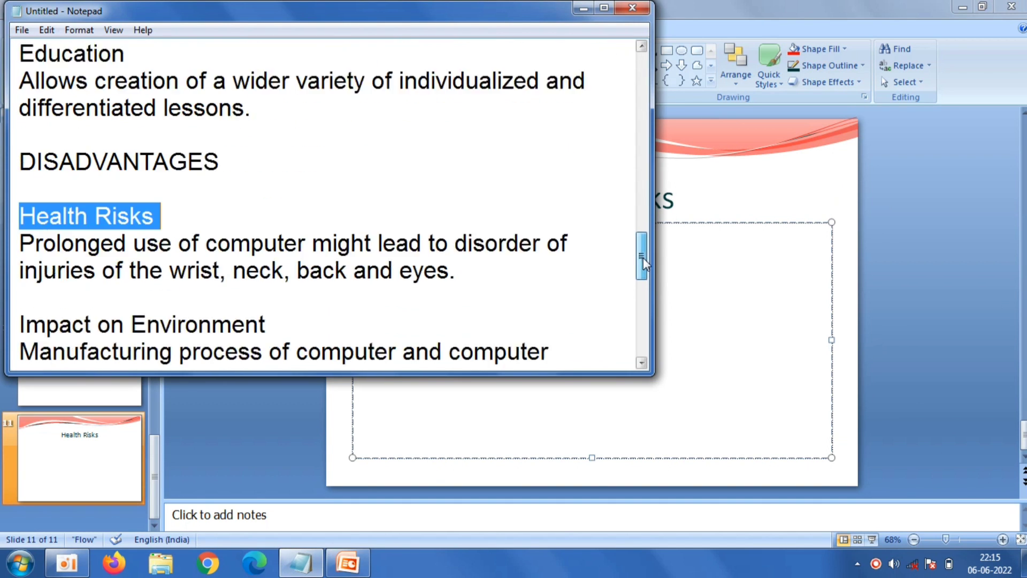
{"action": "left_click", "coordinate": [469, 222]}
{"action": "mouse_move", "coordinate": [469, 222]}
{"action": "left_mouse_down"}
{"action": "mouse_move", "coordinate": [18, 215]}
{"action": "mouse_move", "coordinate": [13, 189]}
{"action": "left_mouse_up"}
{"action": "right_click", "coordinate": [56, 200]}
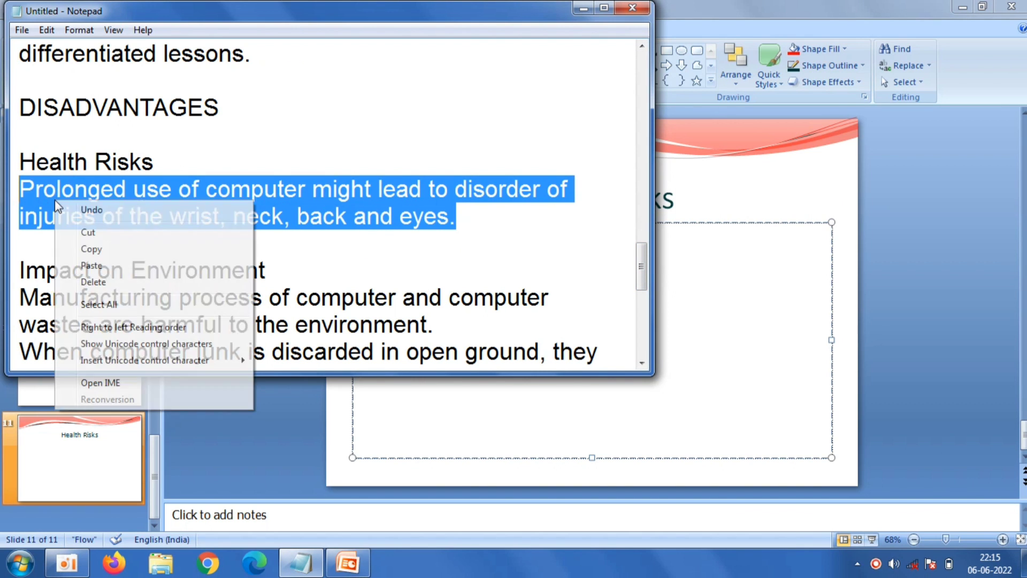
{"action": "left_click", "coordinate": [89, 248]}
{"action": "left_click", "coordinate": [730, 283]}
{"action": "right_click", "coordinate": [705, 272]}
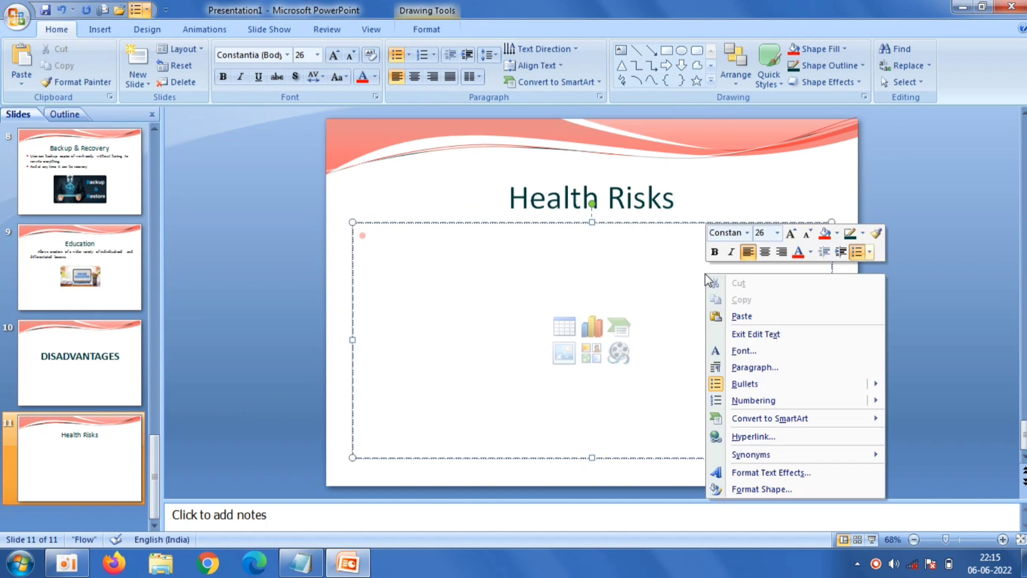
{"action": "left_click", "coordinate": [724, 316]}
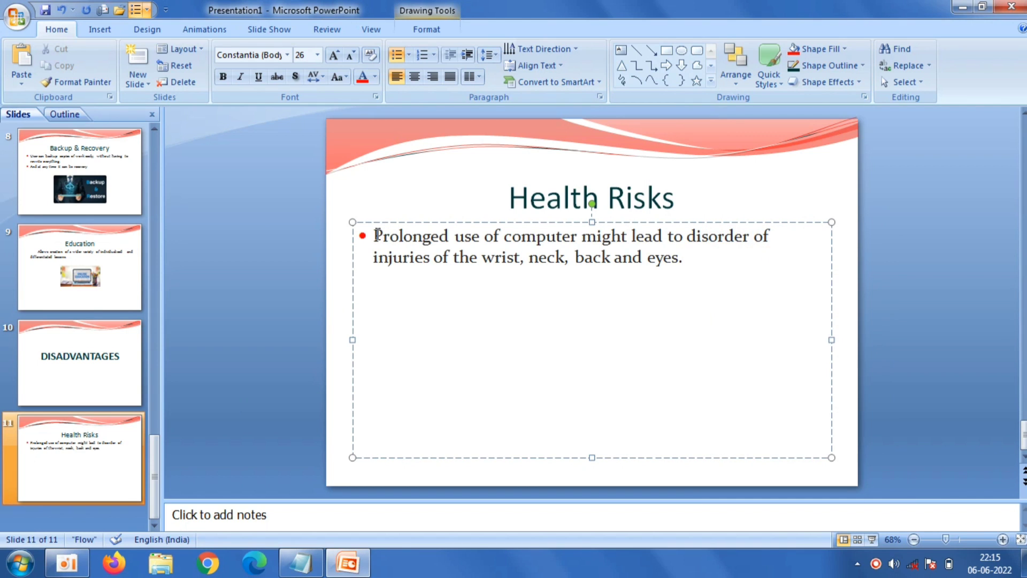
Remove the paragraph's bullet and indent its first line with two tabs
{"action": "key", "text": "BackSpace"}
{"action": "key", "text": "Tab"}
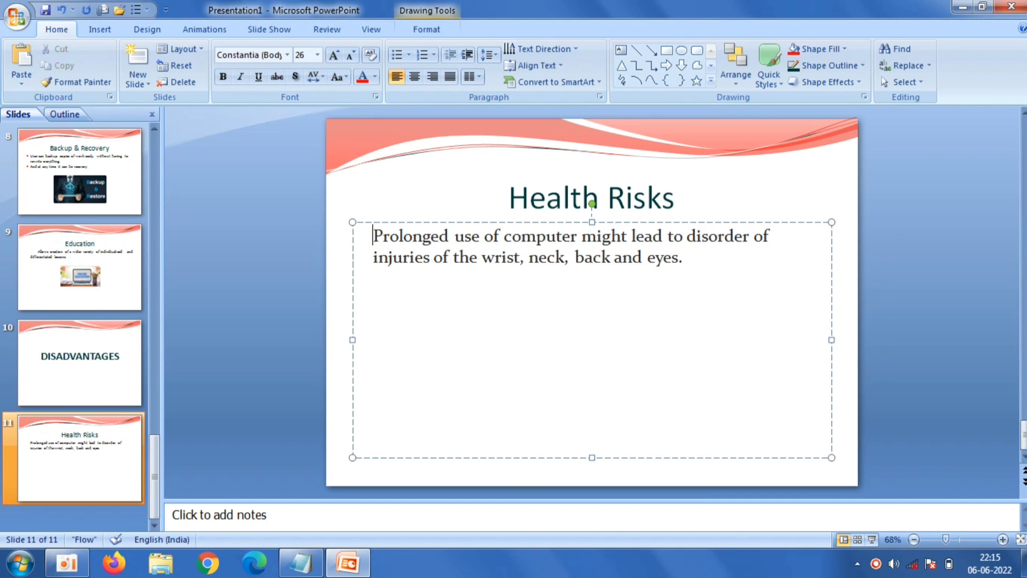
{"action": "key", "text": "Tab"}
{"action": "left_click", "coordinate": [246, 222]}
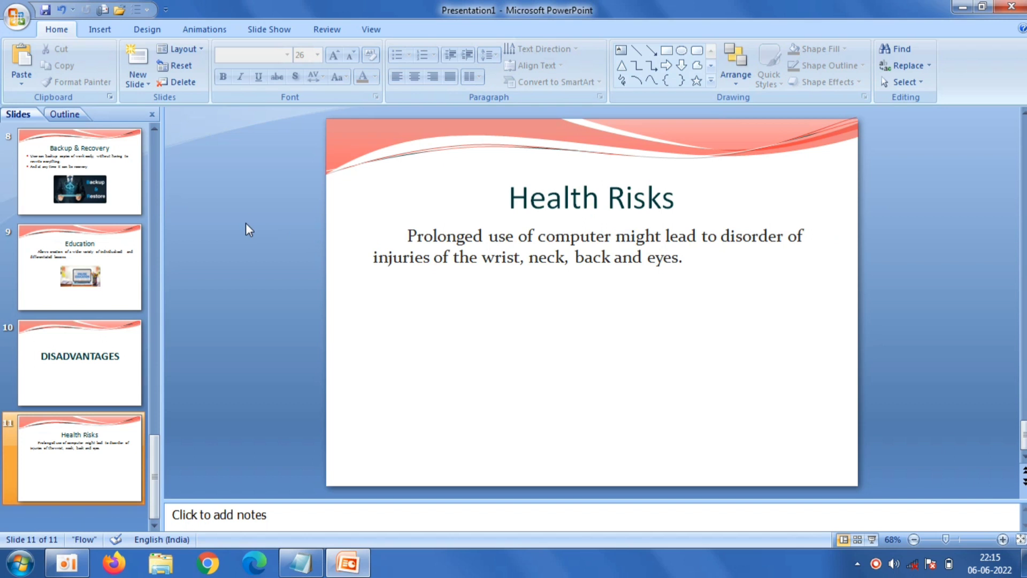
Insert the 'images (2)' laptop picture below the text, enlarged to about 6.21 × 9.33 cm
{"action": "left_click", "coordinate": [107, 29]}
{"action": "left_click", "coordinate": [64, 62]}
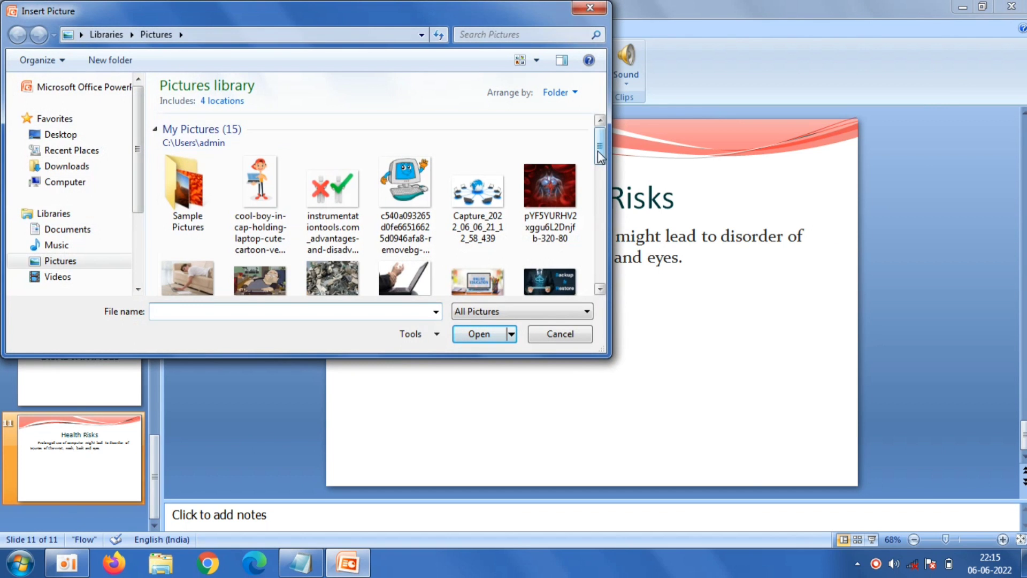
{"action": "left_click_drag", "start_coordinate": [601, 157], "coordinate": [601, 192]}
{"action": "double_click", "coordinate": [398, 177]}
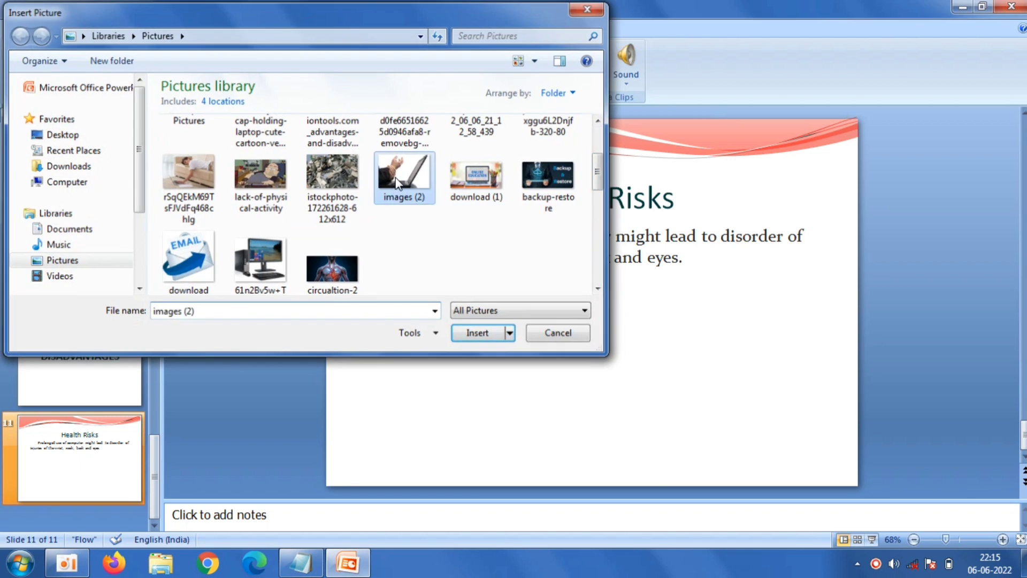
{"action": "left_click_drag", "start_coordinate": [565, 303], "coordinate": [558, 362]}
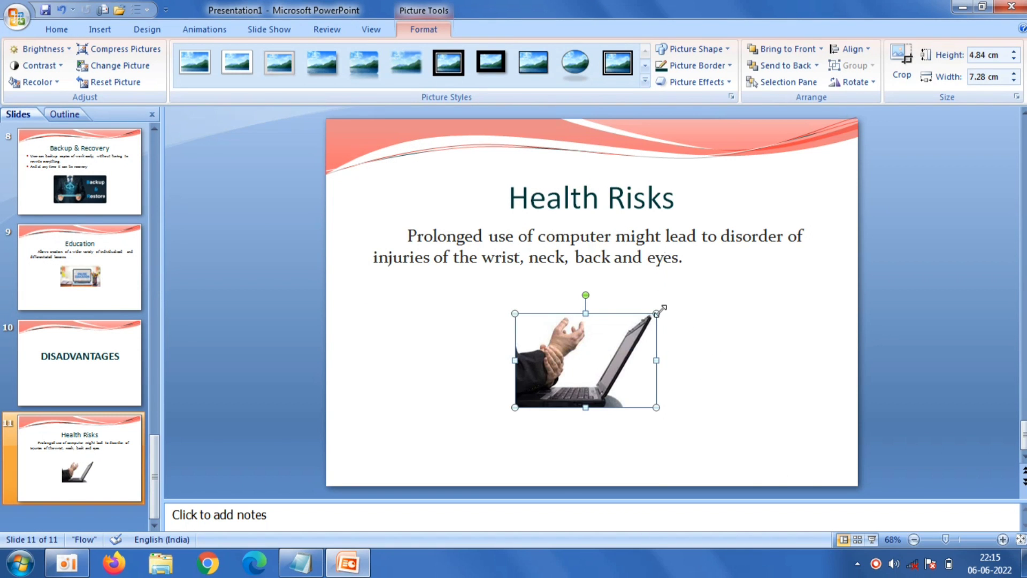
{"action": "left_click_drag", "start_coordinate": [658, 310], "coordinate": [696, 287]}
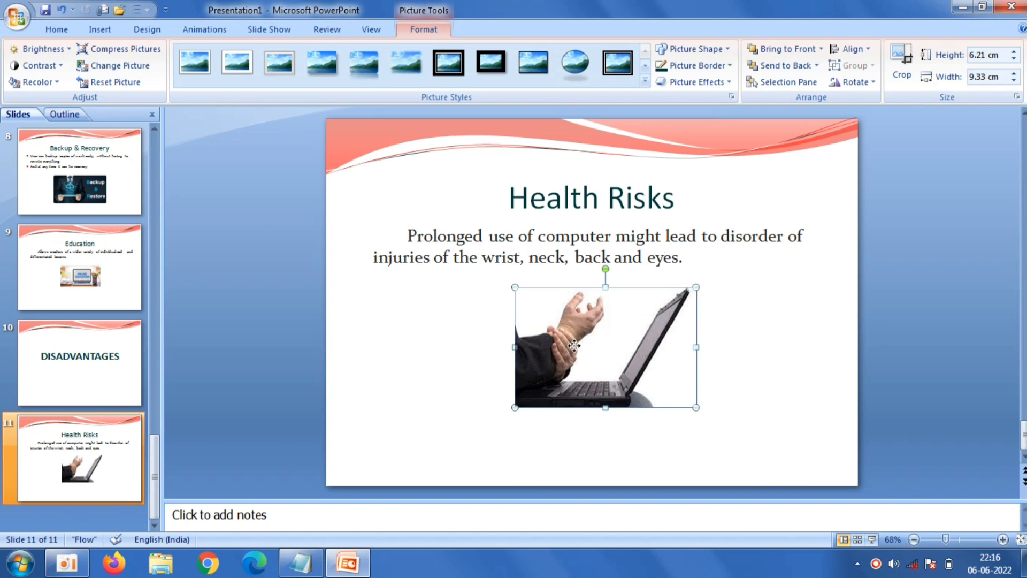
{"action": "left_click_drag", "start_coordinate": [568, 354], "coordinate": [580, 346]}
{"action": "left_click", "coordinate": [318, 219]}
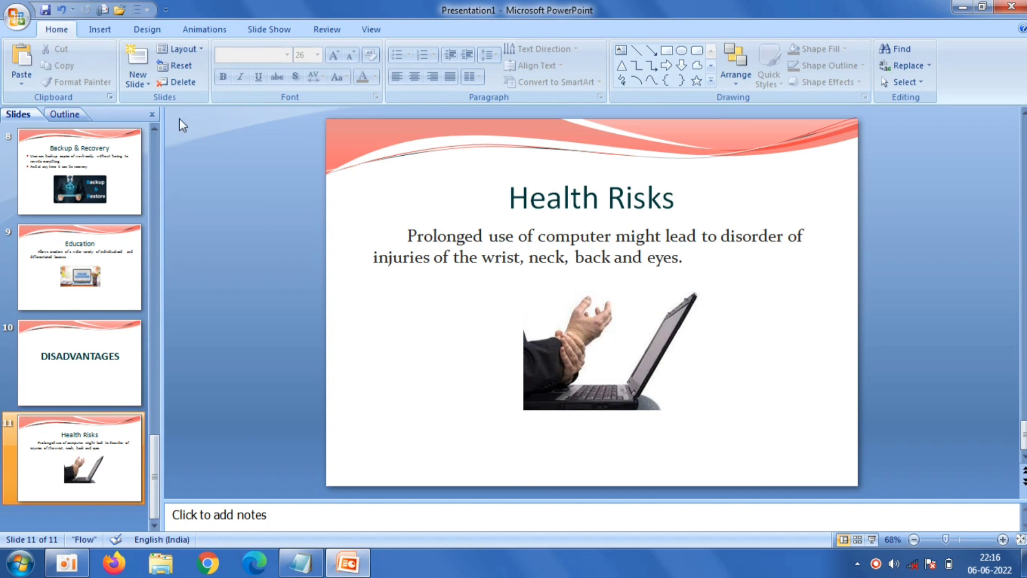
{"action": "left_click", "coordinate": [140, 83]}
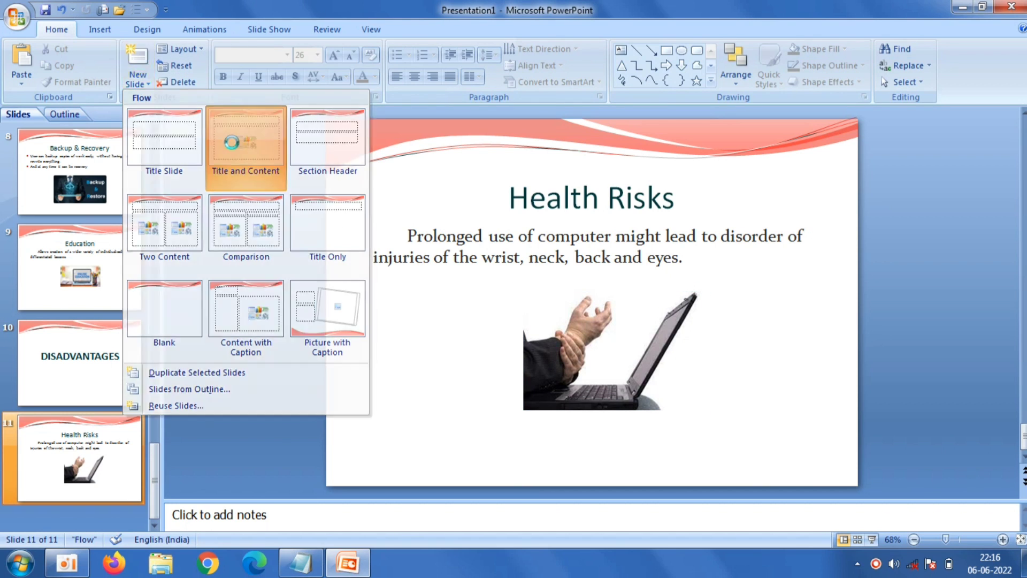
Add a Title and Content slide titled 'Impact on Environment', copied from Notepad
{"action": "left_click", "coordinate": [495, 191]}
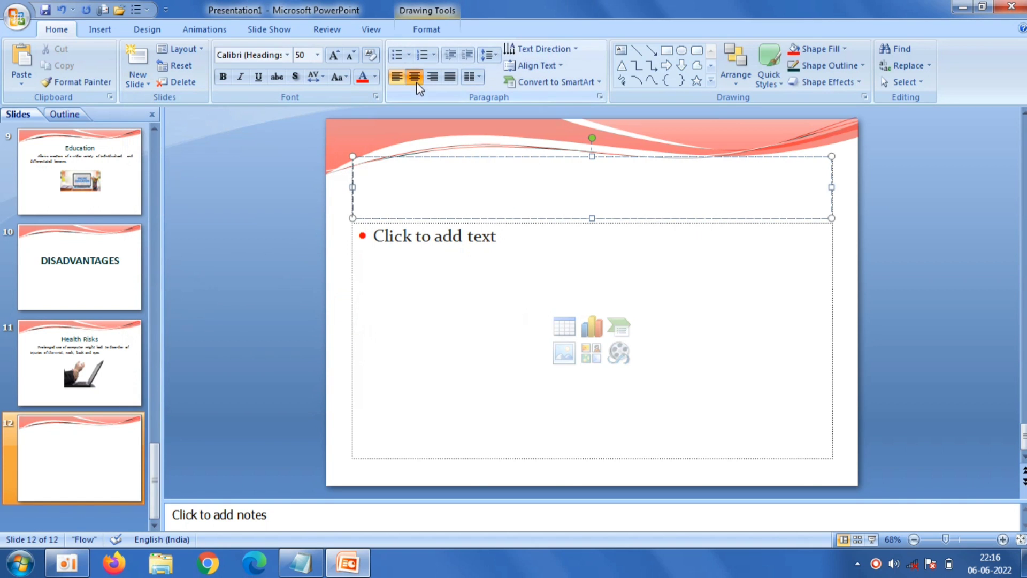
{"action": "left_click", "coordinate": [301, 562]}
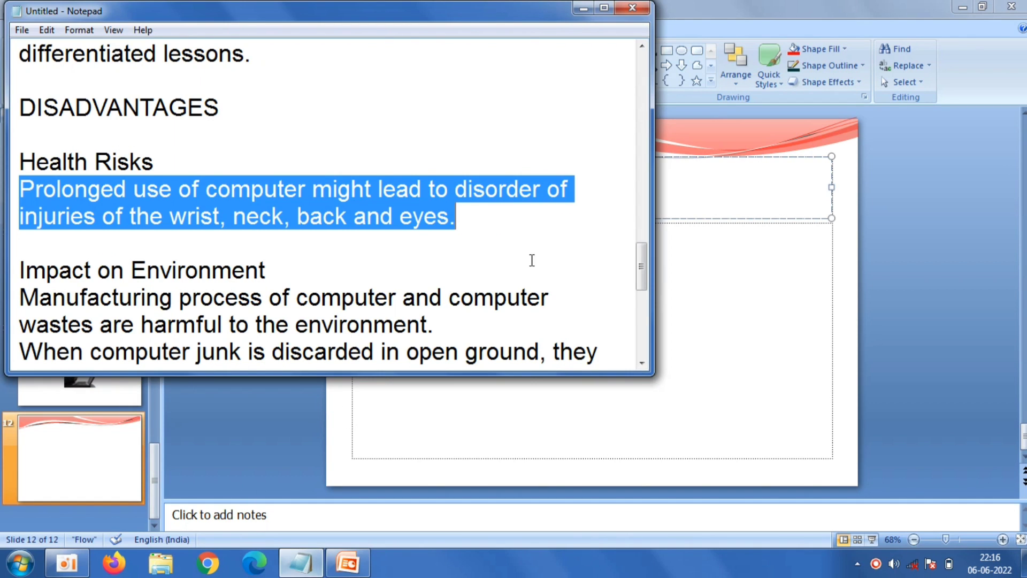
{"action": "left_click_drag", "start_coordinate": [272, 270], "coordinate": [21, 270]}
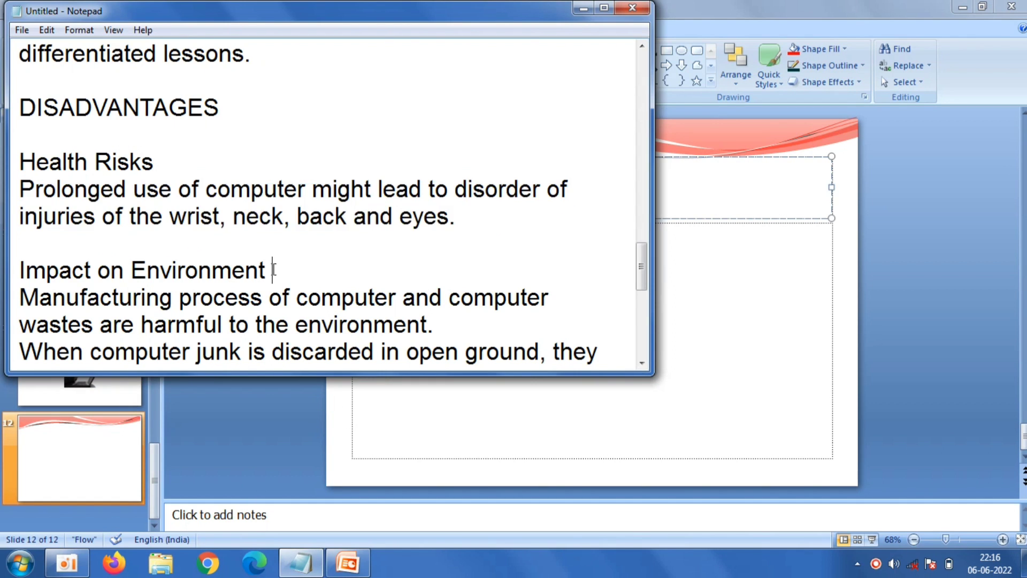
{"action": "right_click", "coordinate": [22, 274]}
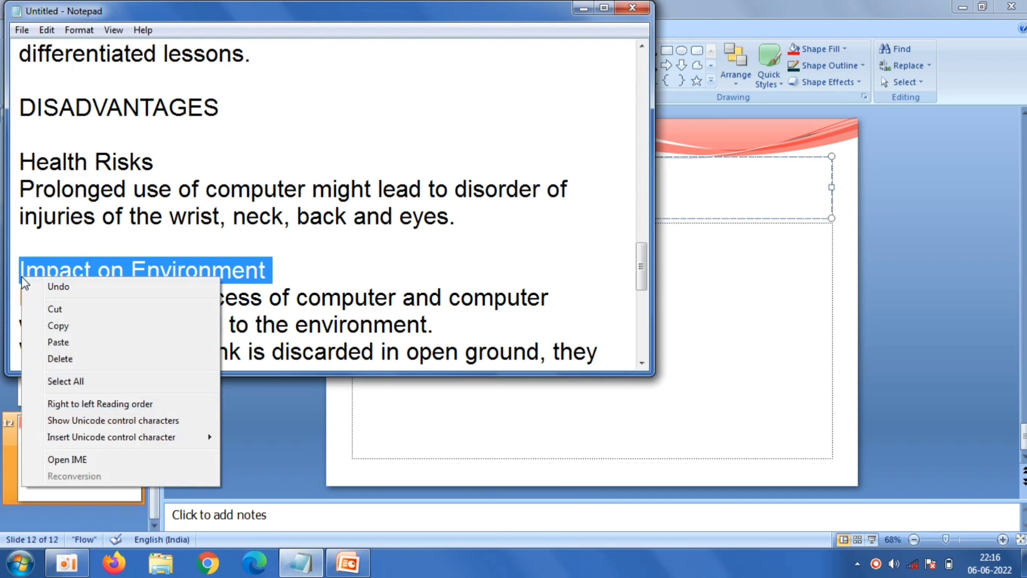
{"action": "left_click", "coordinate": [58, 325]}
{"action": "left_click", "coordinate": [718, 194]}
{"action": "right_click", "coordinate": [719, 193]}
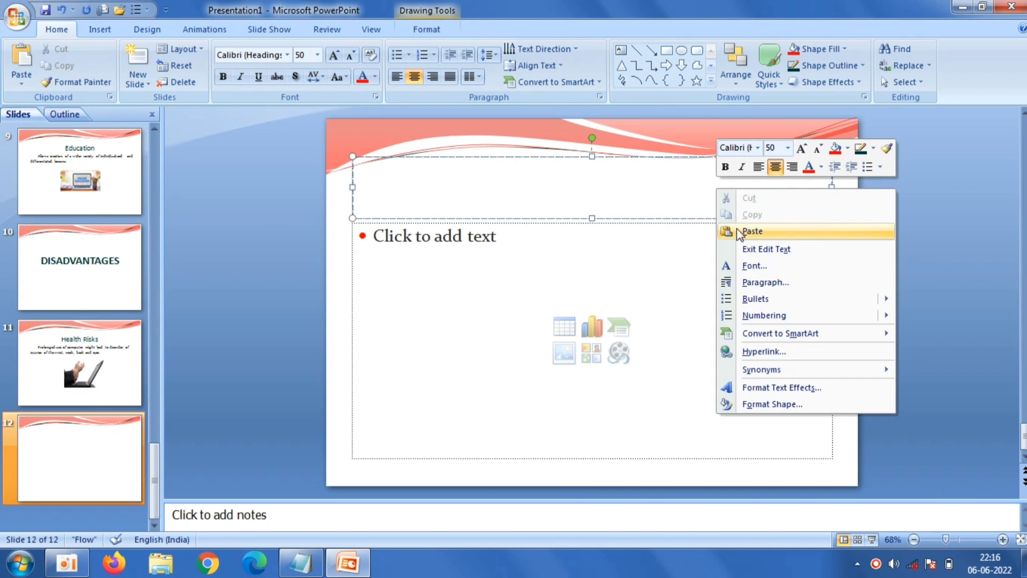
{"action": "left_click", "coordinate": [745, 229]}
Paste the three computer-waste sentences from Notepad as body bullets
{"action": "left_click", "coordinate": [467, 304]}
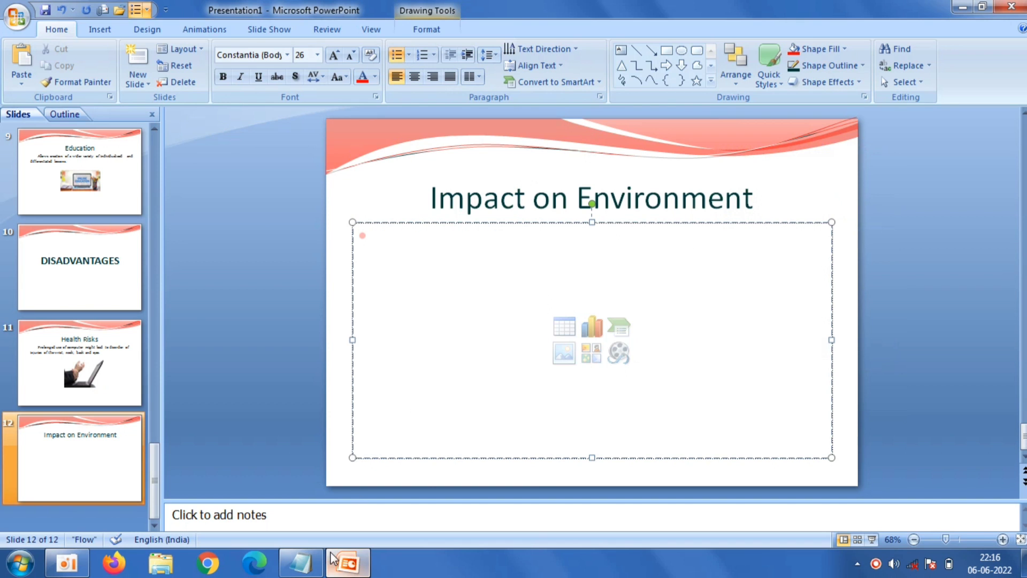
{"action": "left_click", "coordinate": [301, 563]}
{"action": "left_click_drag", "start_coordinate": [644, 262], "coordinate": [644, 283]}
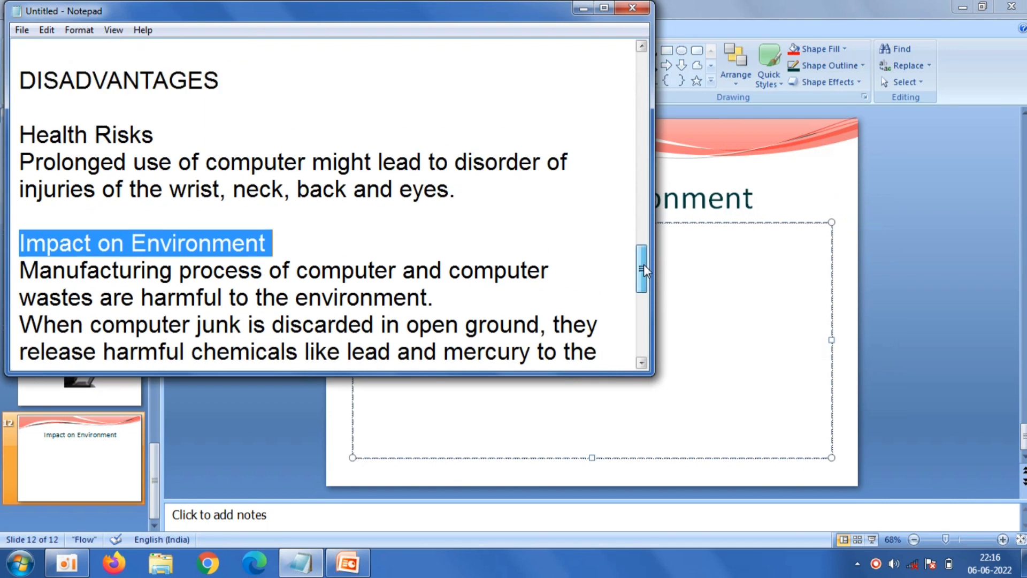
{"action": "left_click_drag", "start_coordinate": [403, 301], "coordinate": [21, 163]}
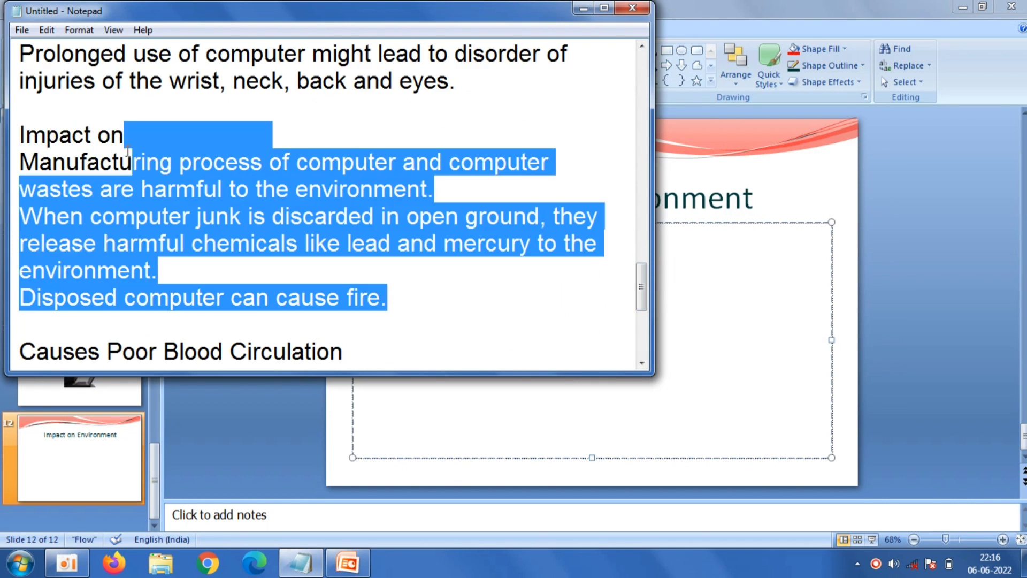
{"action": "right_click", "coordinate": [40, 175]}
{"action": "left_click", "coordinate": [70, 223]}
{"action": "left_click", "coordinate": [699, 257]}
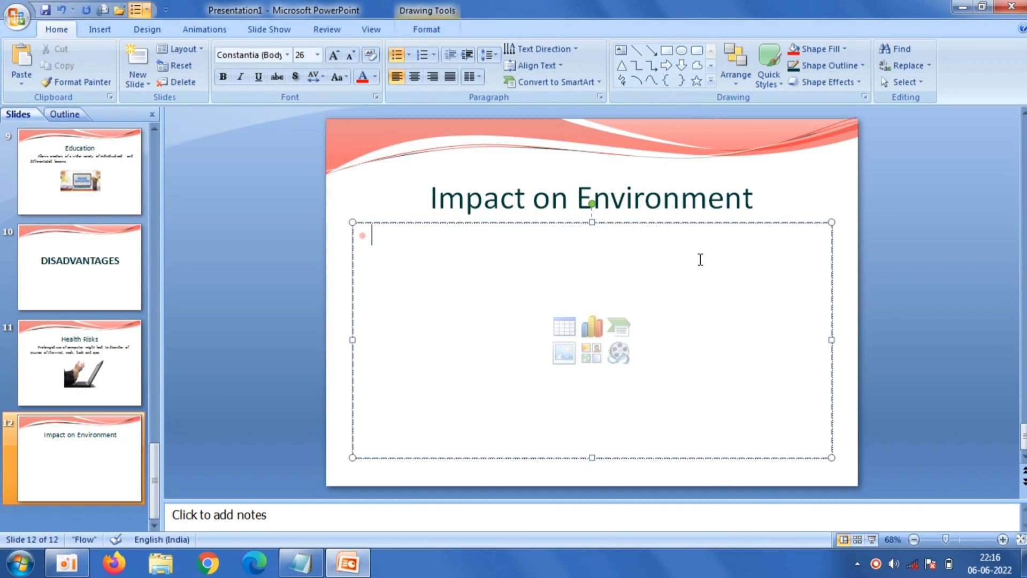
{"action": "right_click", "coordinate": [699, 262]}
{"action": "left_click", "coordinate": [733, 301]}
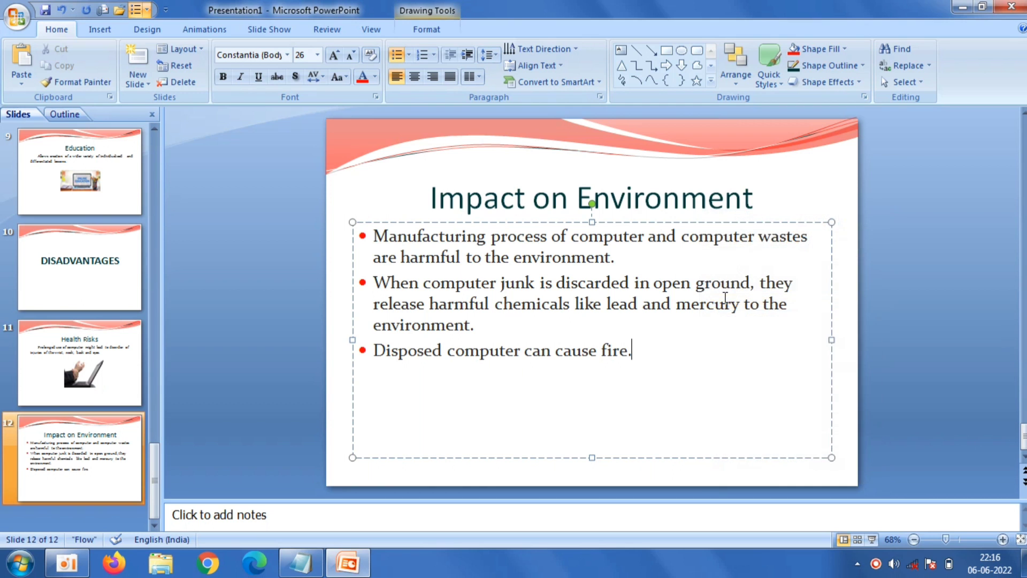
{"action": "left_click", "coordinate": [258, 230]}
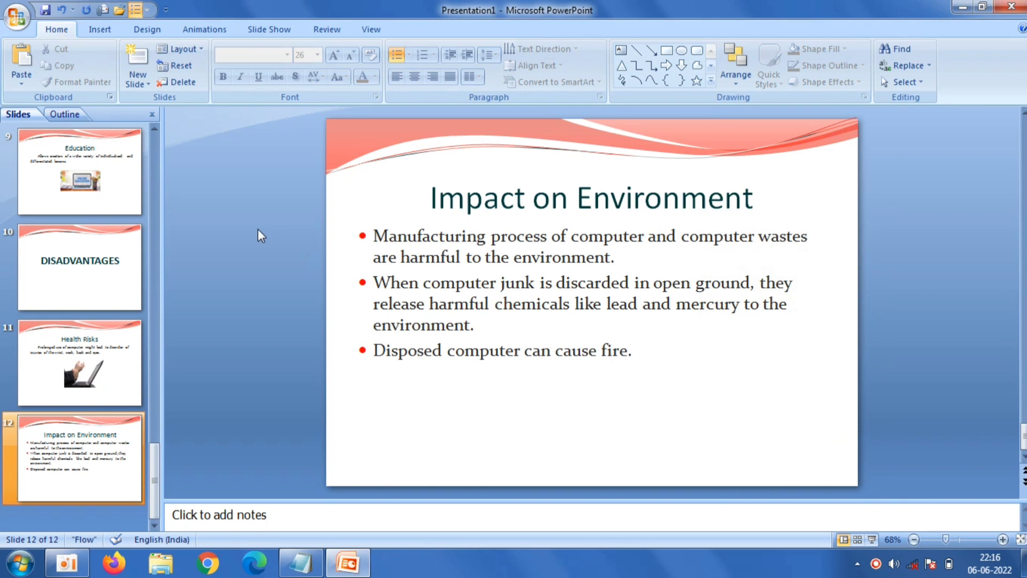
Insert the computer-junk picture, enlarged and placed at the bottom right
{"action": "left_click", "coordinate": [104, 25]}
{"action": "left_click", "coordinate": [62, 52]}
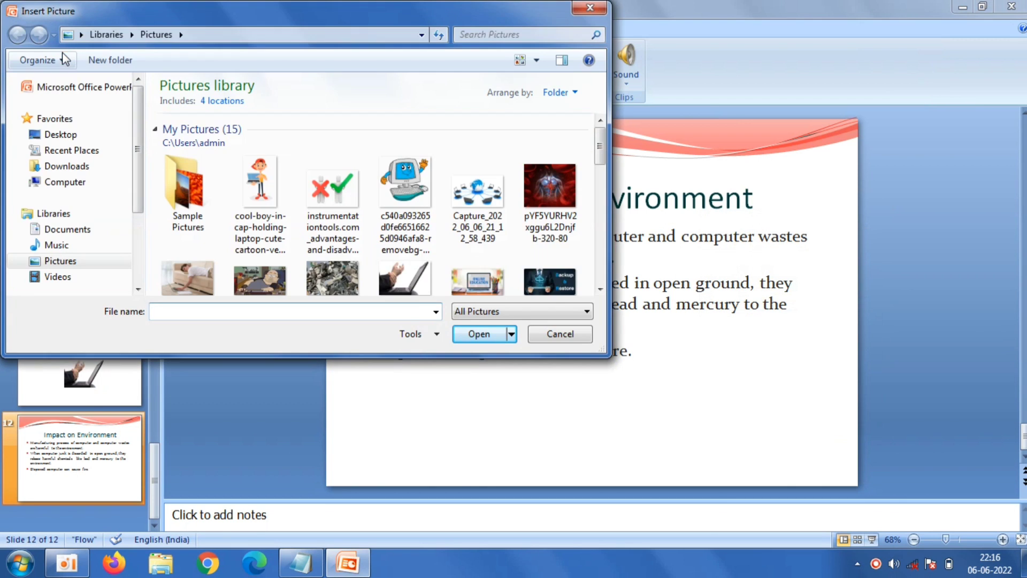
{"action": "key", "text": "Escape"}
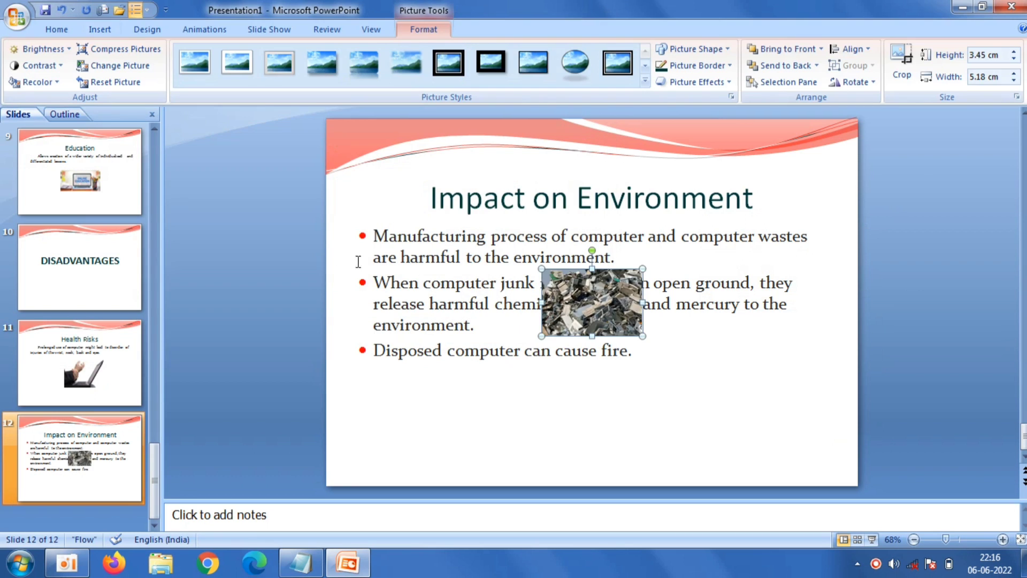
{"action": "left_click_drag", "start_coordinate": [585, 307], "coordinate": [573, 429]}
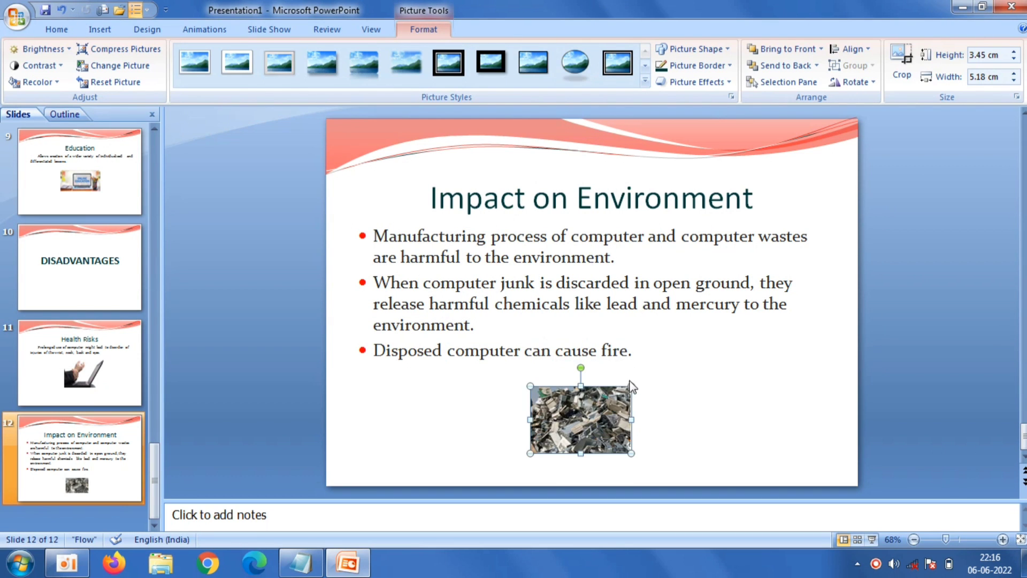
{"action": "mouse_move", "coordinate": [633, 386]}
{"action": "left_mouse_down"}
{"action": "mouse_move", "coordinate": [695, 343]}
{"action": "mouse_move", "coordinate": [744, 384]}
{"action": "left_mouse_up"}
{"action": "left_click", "coordinate": [940, 333]}
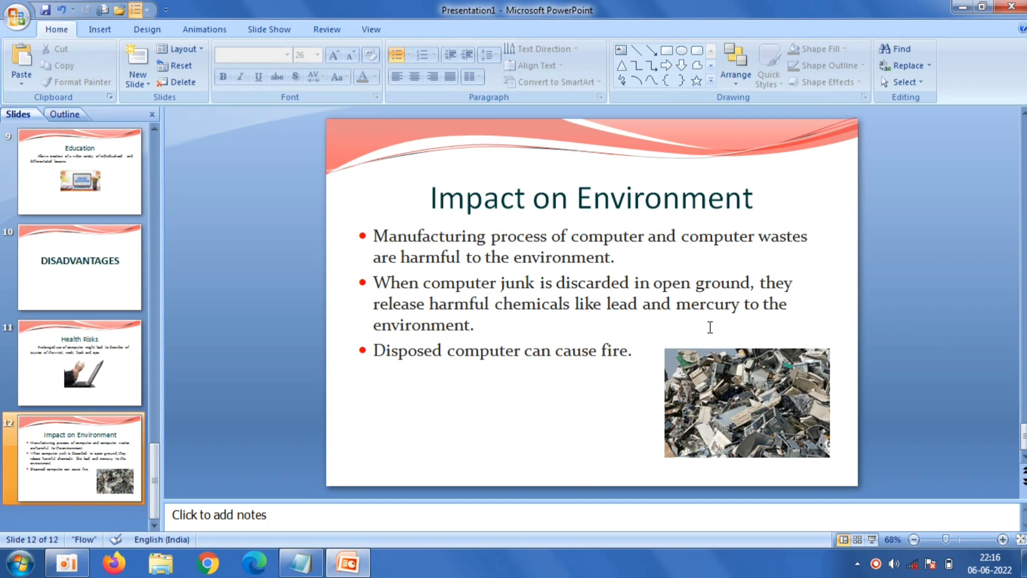
Add a new Title and Content slide with a centred title
{"action": "left_click", "coordinate": [137, 84]}
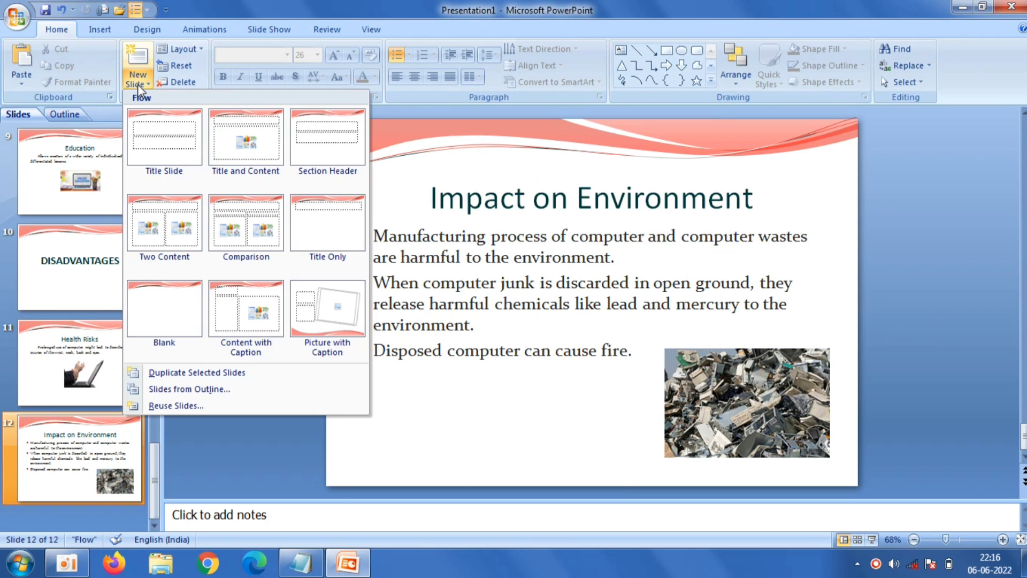
{"action": "left_click", "coordinate": [243, 158]}
{"action": "left_click", "coordinate": [496, 195]}
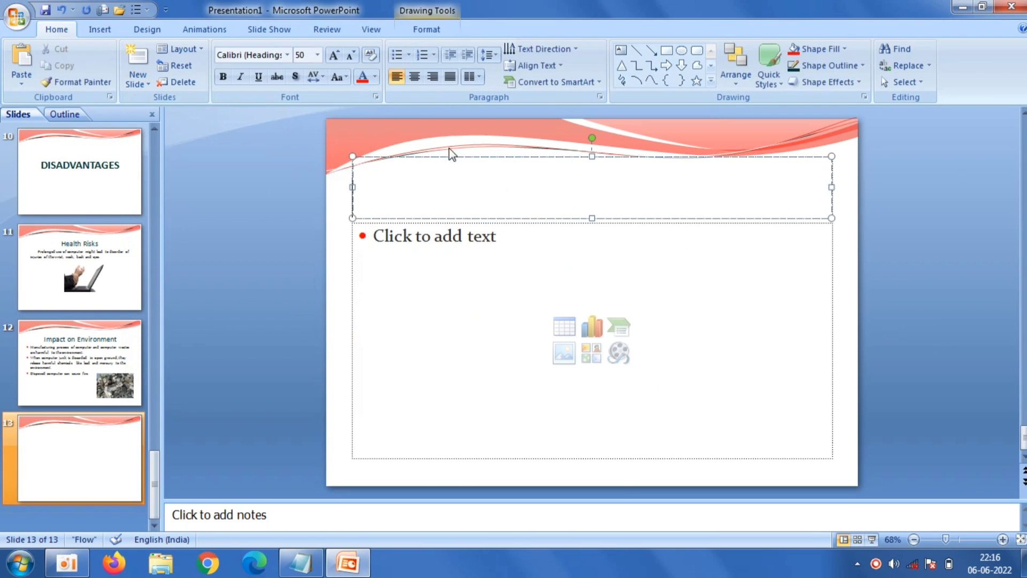
{"action": "left_click", "coordinate": [416, 79]}
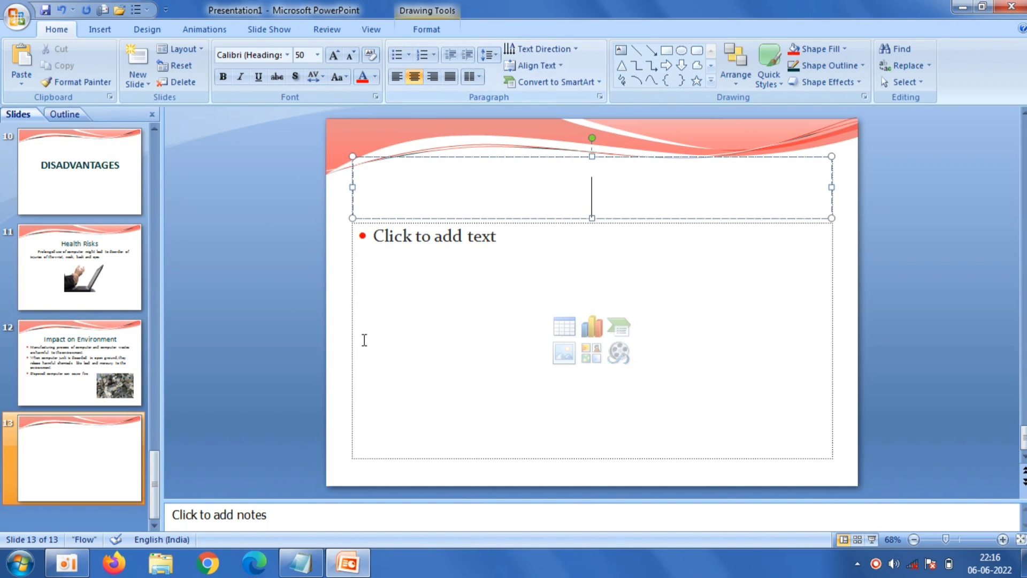
Paste 'Causes Poor Blood Circulation' from Notepad as the slide title
{"action": "left_click", "coordinate": [301, 562]}
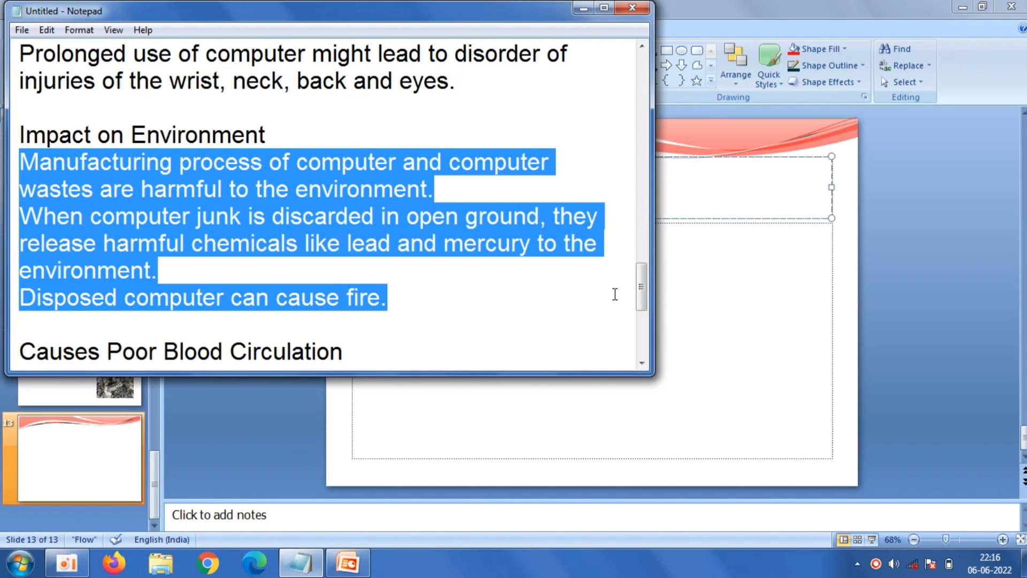
{"action": "scroll", "coordinate": [615, 294], "scroll_direction": "down", "scroll_amount": 2}
{"action": "scroll", "coordinate": [481, 223], "scroll_direction": "down", "scroll_amount": 1}
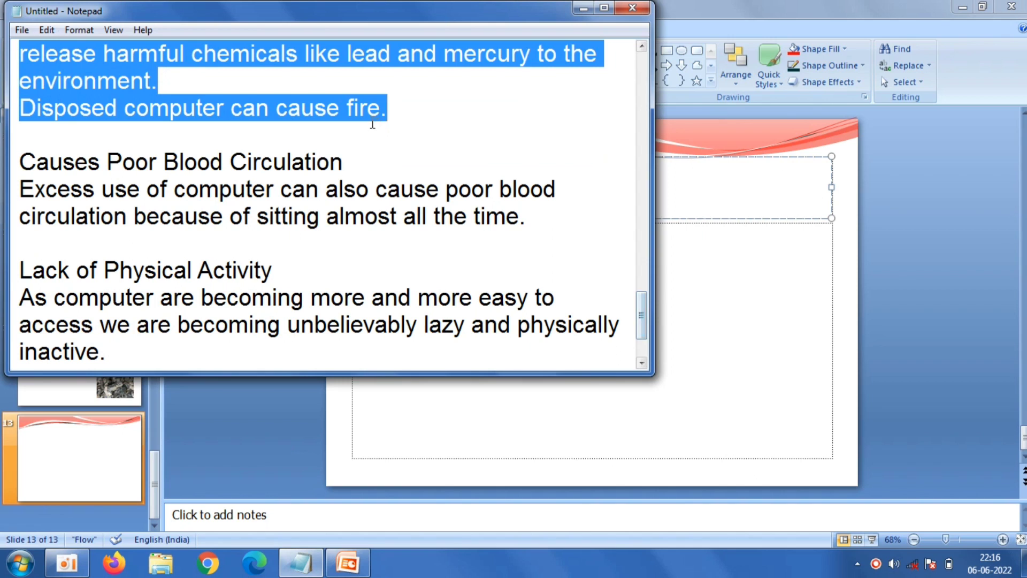
{"action": "left_click_drag", "start_coordinate": [358, 162], "coordinate": [21, 161]}
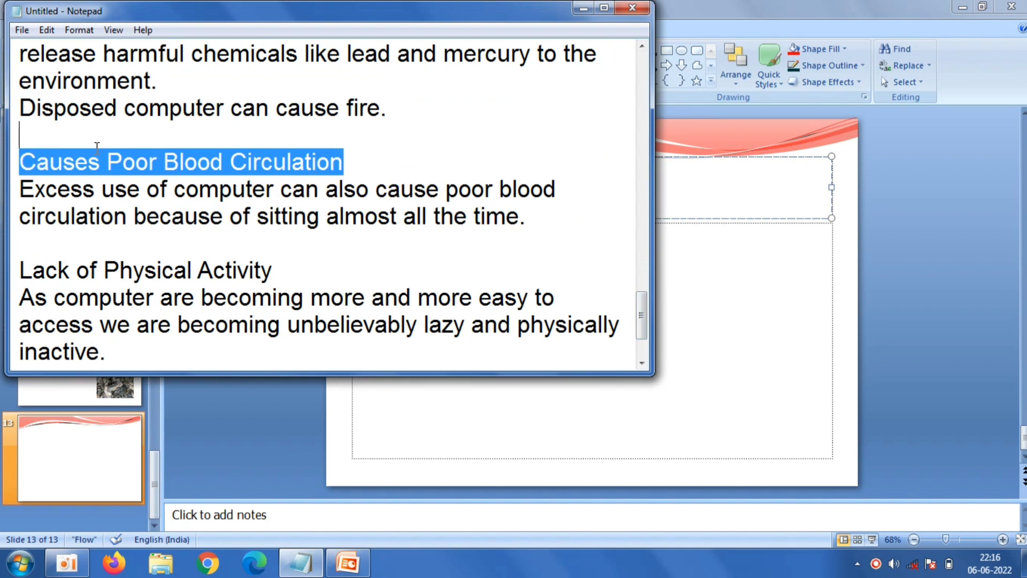
{"action": "right_click", "coordinate": [24, 159]}
{"action": "left_click", "coordinate": [89, 207]}
{"action": "left_click", "coordinate": [684, 189]}
{"action": "right_click", "coordinate": [684, 190]}
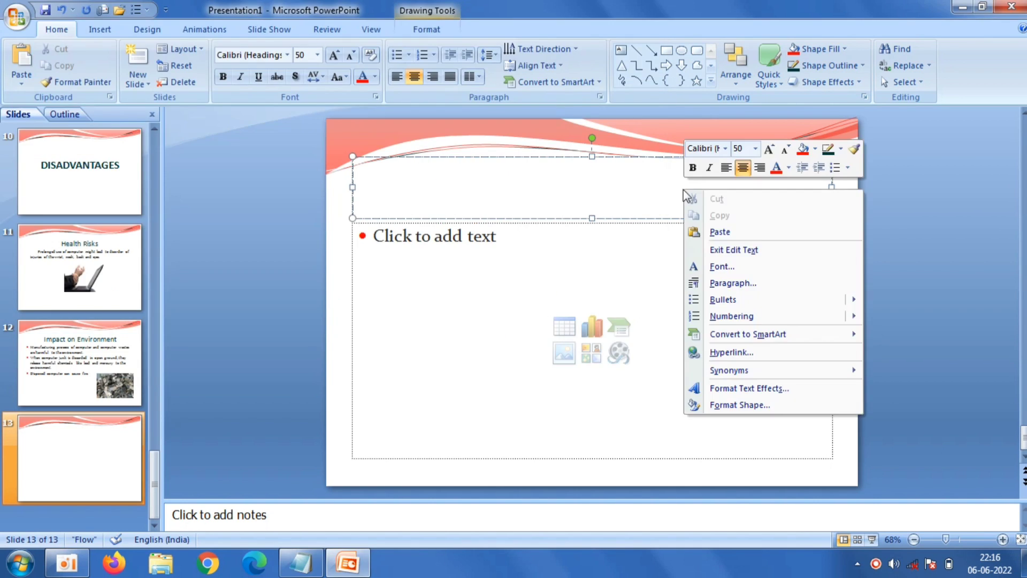
{"action": "left_click", "coordinate": [712, 233]}
Paste the 'Excess use of computer' paragraph from Notepad into the body
{"action": "left_click", "coordinate": [493, 276]}
{"action": "left_click", "coordinate": [301, 562]}
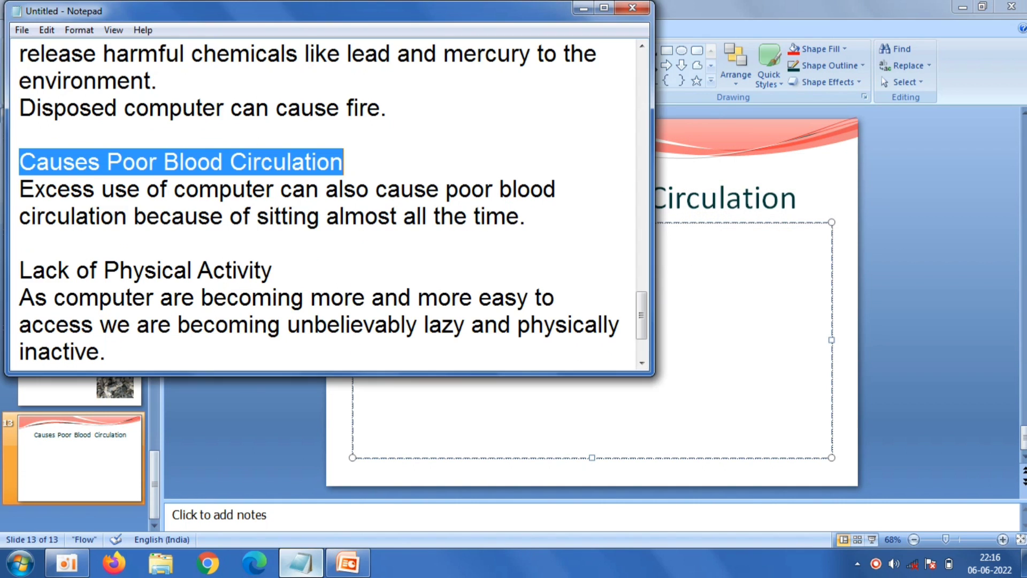
{"action": "left_click_drag", "start_coordinate": [559, 232], "coordinate": [11, 184]}
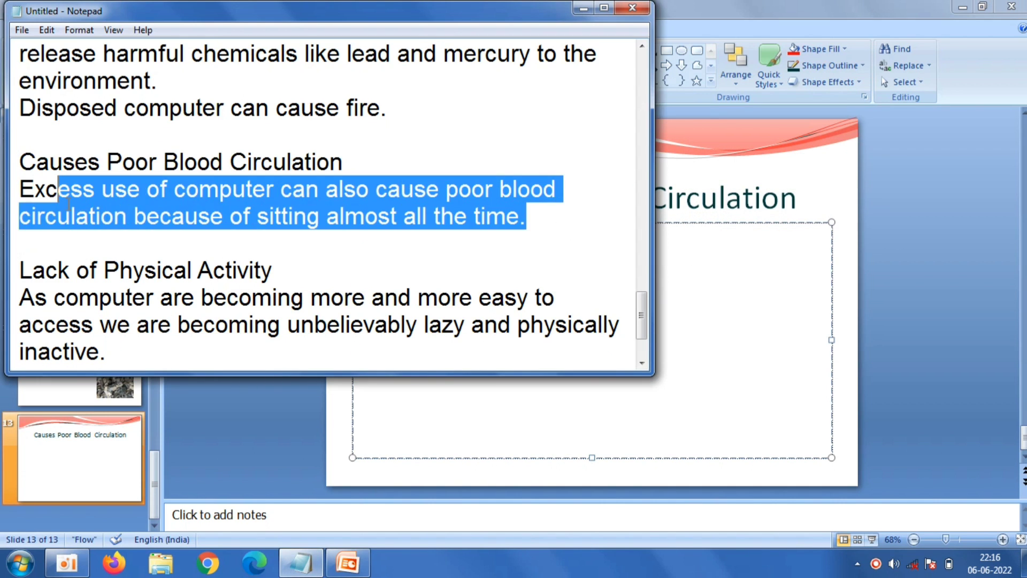
{"action": "right_click", "coordinate": [48, 192]}
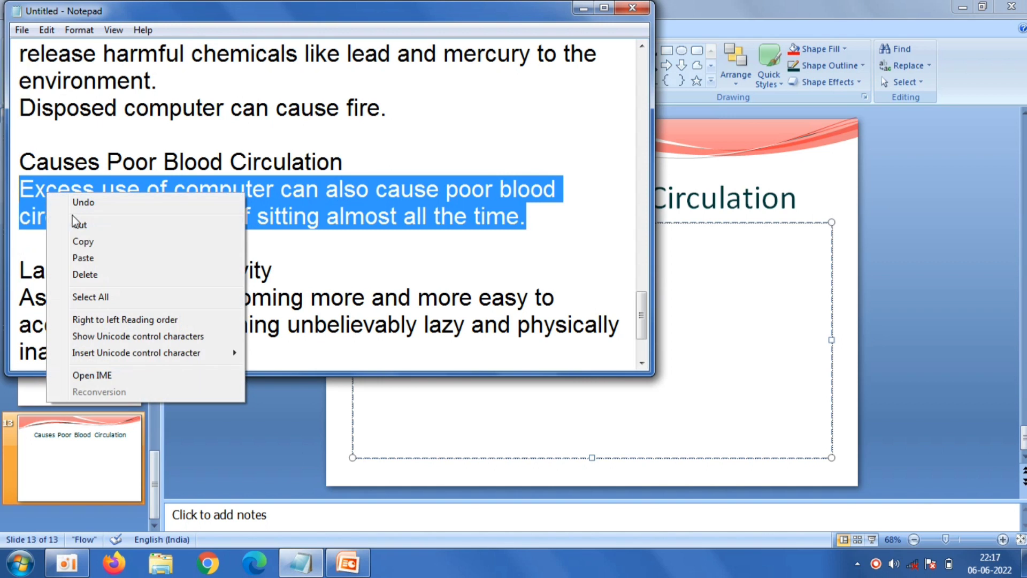
{"action": "left_click", "coordinate": [85, 241]}
{"action": "left_click", "coordinate": [681, 251]}
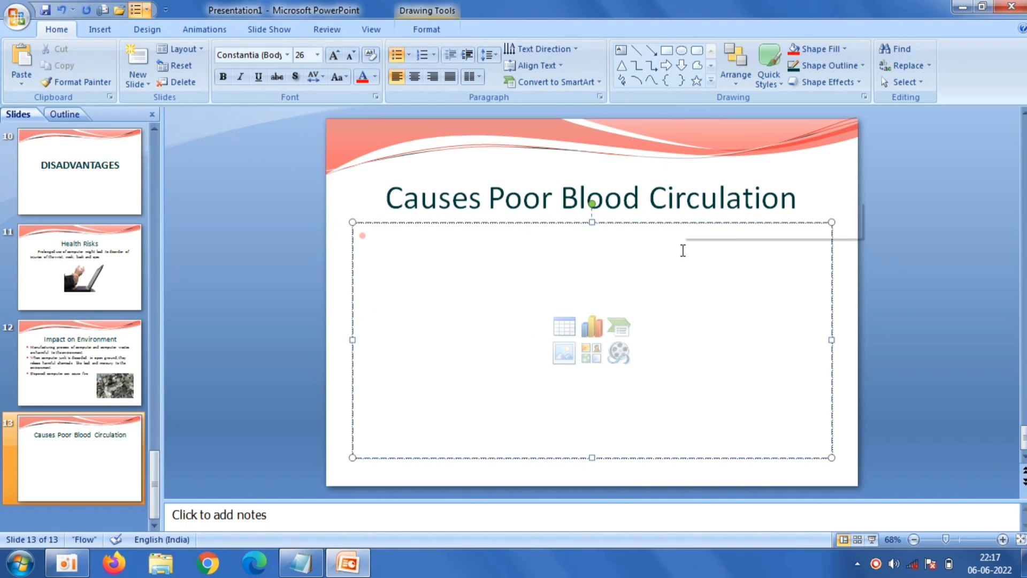
{"action": "right_click", "coordinate": [682, 250]}
{"action": "left_click", "coordinate": [712, 294]}
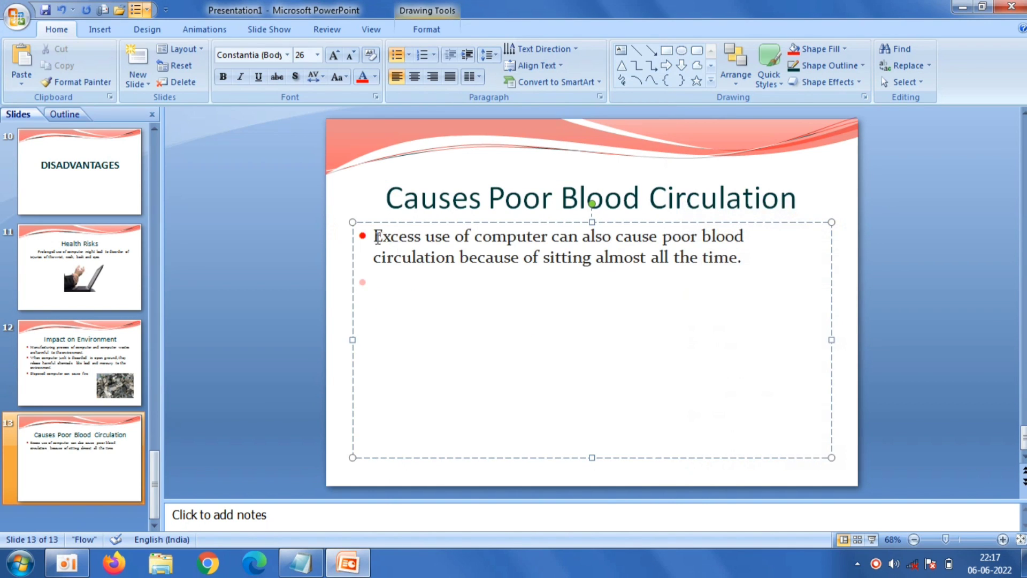
Remove the paragraph's bullet and indent its first line
{"action": "key", "text": "BackSpace"}
{"action": "key", "text": "BackSpace"}
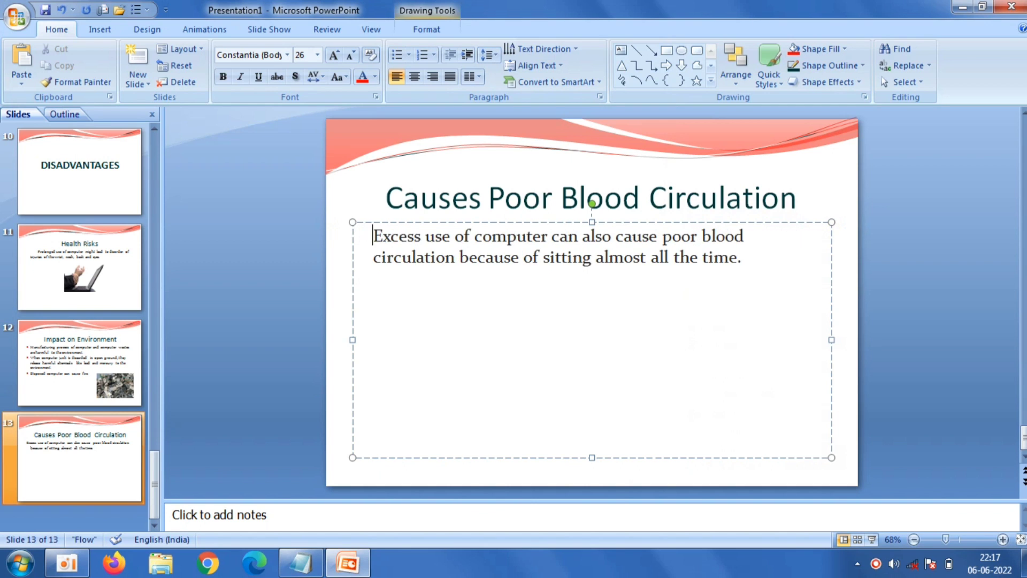
{"action": "key", "text": "Tab"}
{"action": "left_click", "coordinate": [249, 220]}
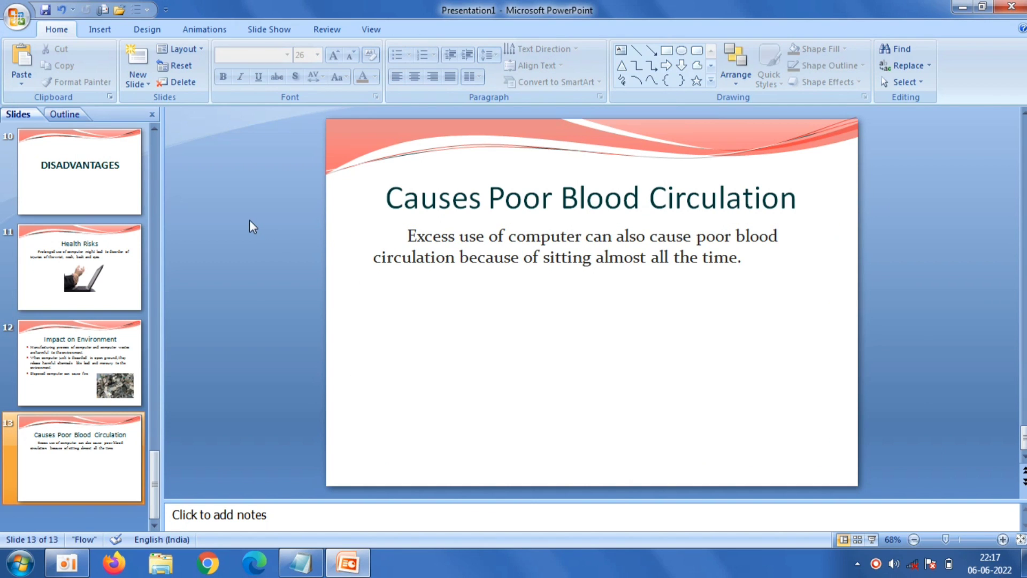
{"action": "left_click", "coordinate": [101, 30]}
Insert the blood-circulation picture below the paragraph, widened to about 7.04 × 9.33 cm
{"action": "left_click", "coordinate": [67, 52]}
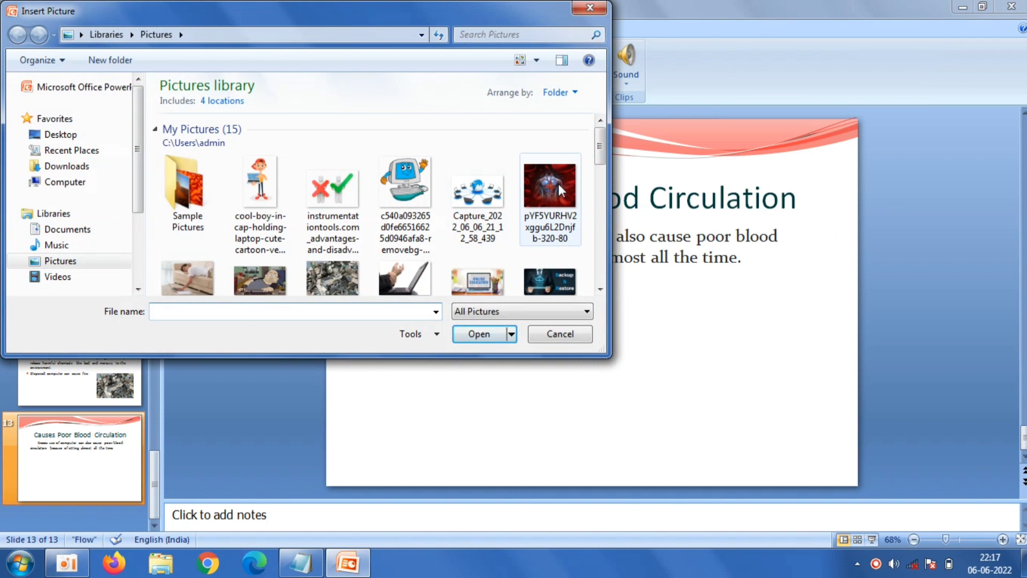
{"action": "double_click", "coordinate": [558, 184]}
{"action": "left_click_drag", "start_coordinate": [601, 279], "coordinate": [599, 347]}
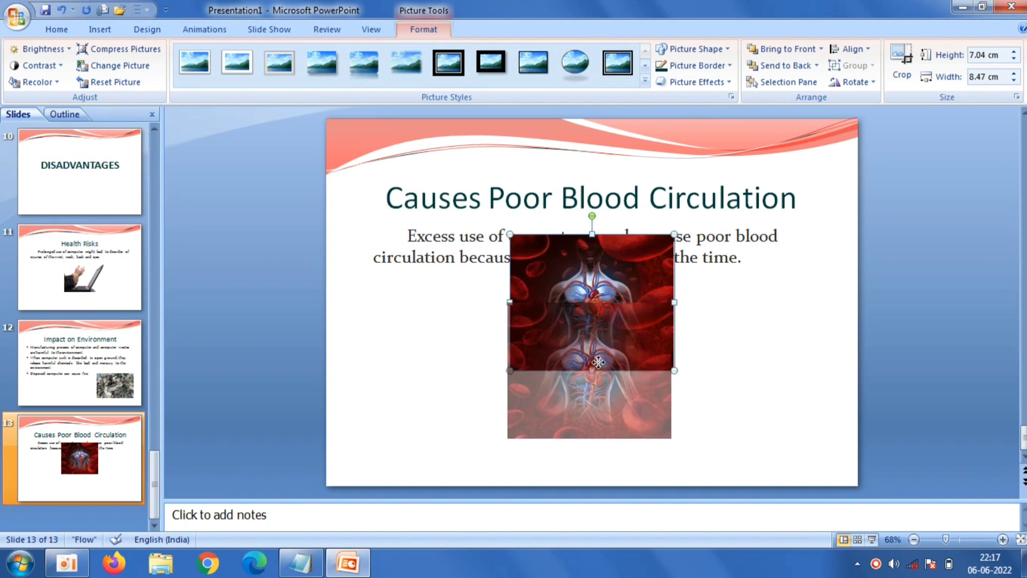
{"action": "left_click_drag", "start_coordinate": [672, 371], "coordinate": [689, 370]}
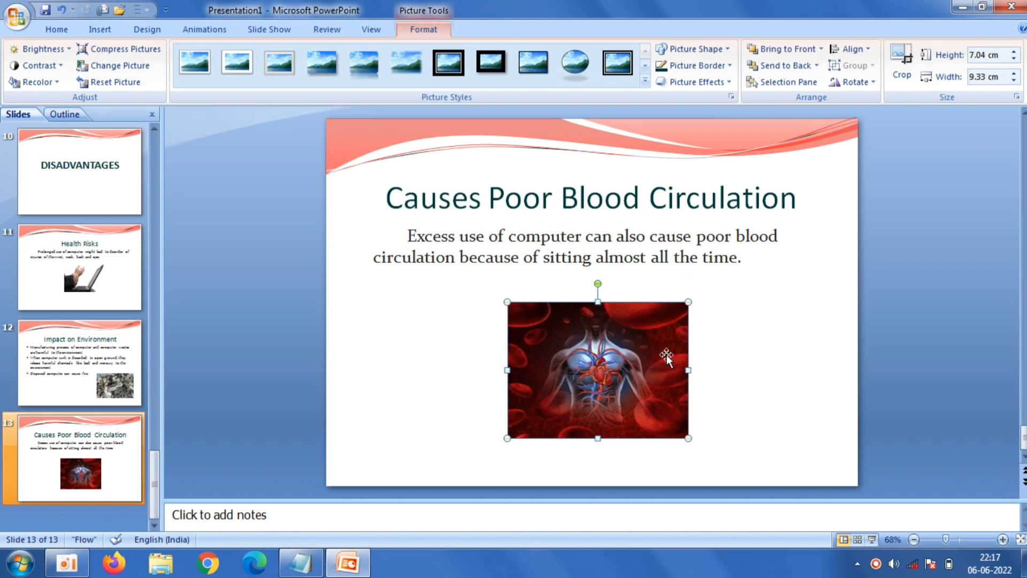
{"action": "left_click", "coordinate": [356, 296]}
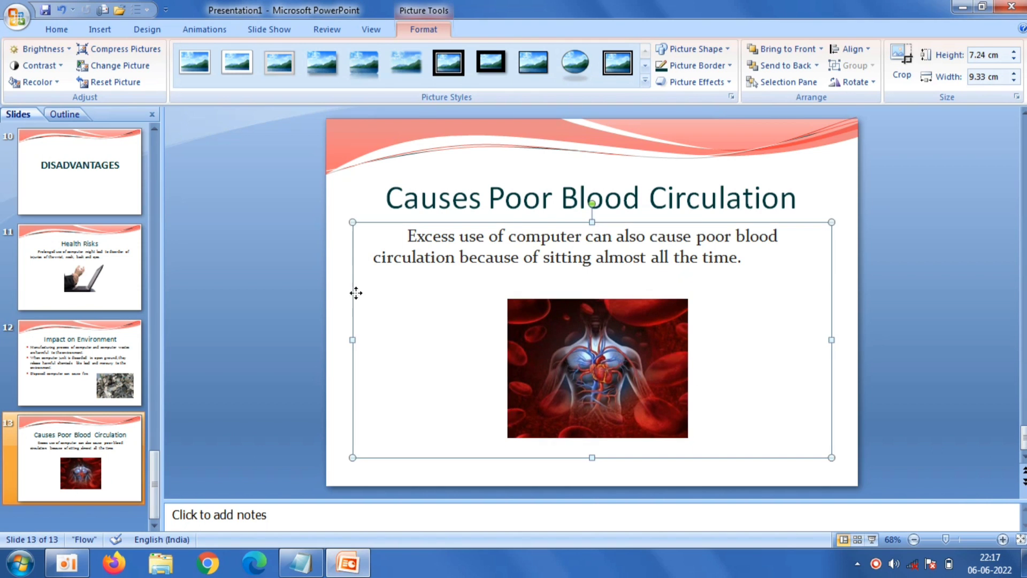
{"action": "left_click", "coordinate": [236, 208]}
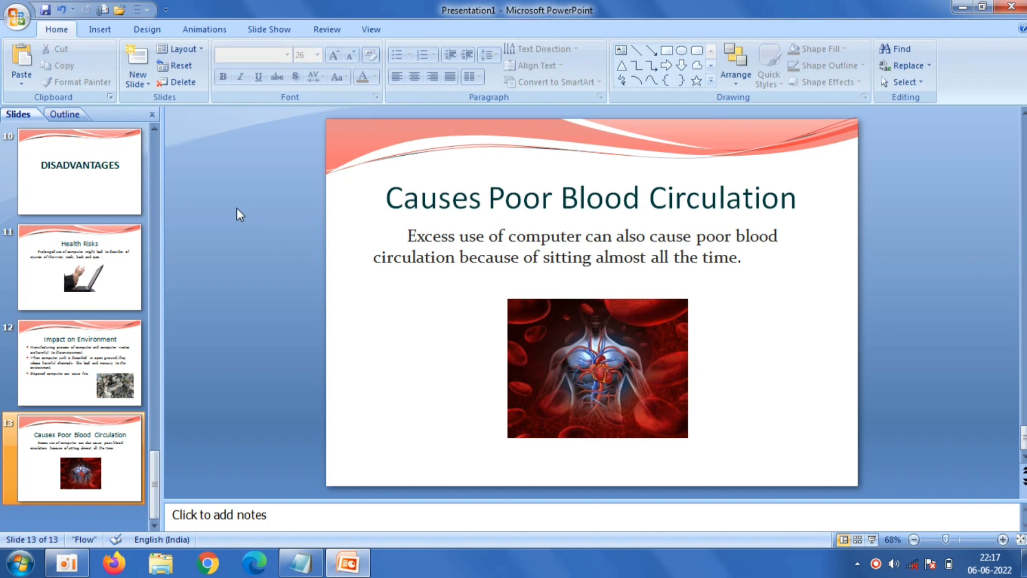
Add slide 14 titled 'Lack of Physical Activity', copied from Notepad
{"action": "left_click", "coordinate": [138, 81]}
{"action": "left_click", "coordinate": [227, 139]}
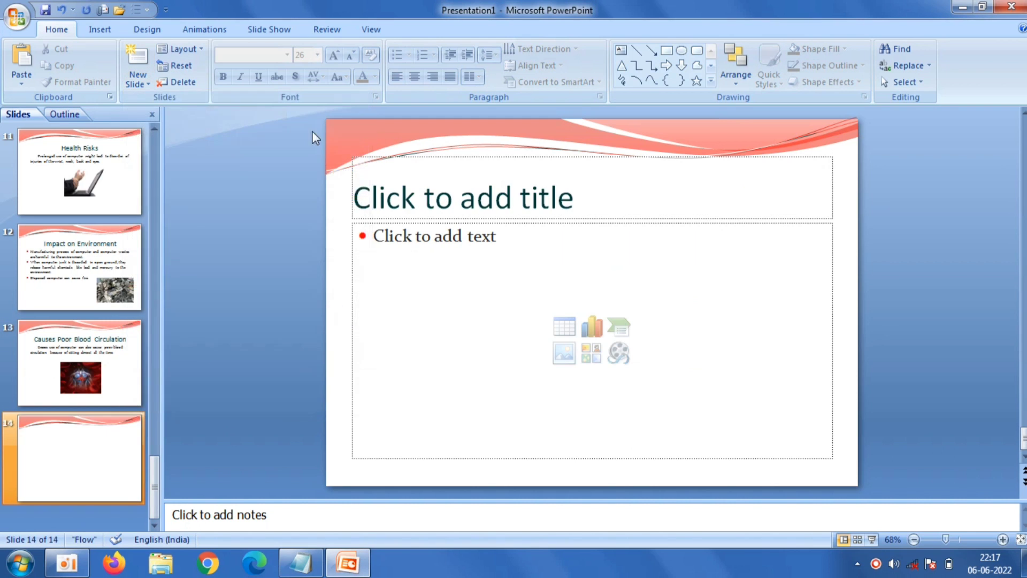
{"action": "left_click", "coordinate": [502, 182]}
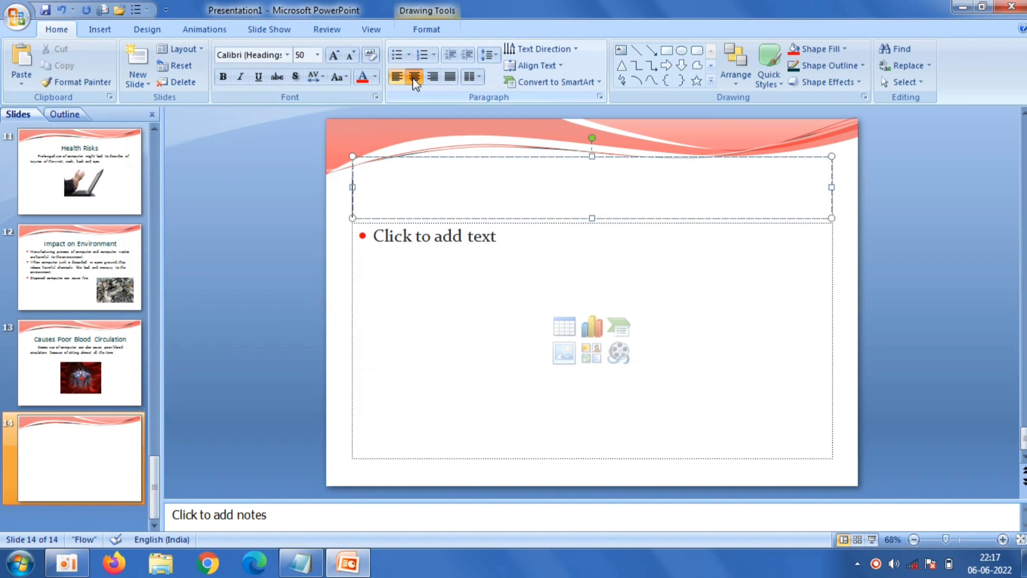
{"action": "left_click", "coordinate": [301, 563]}
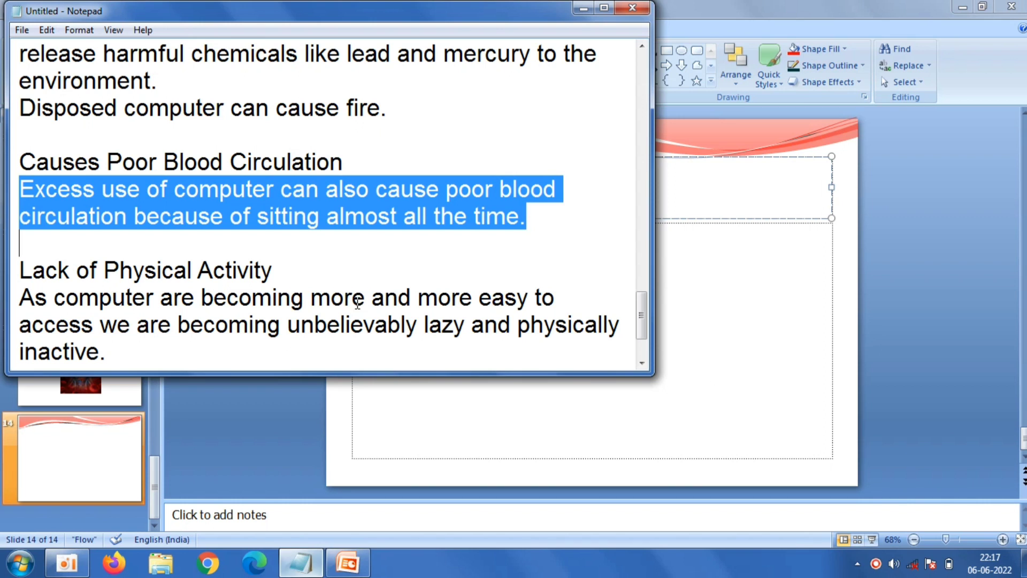
{"action": "left_click_drag", "start_coordinate": [283, 271], "coordinate": [24, 269]}
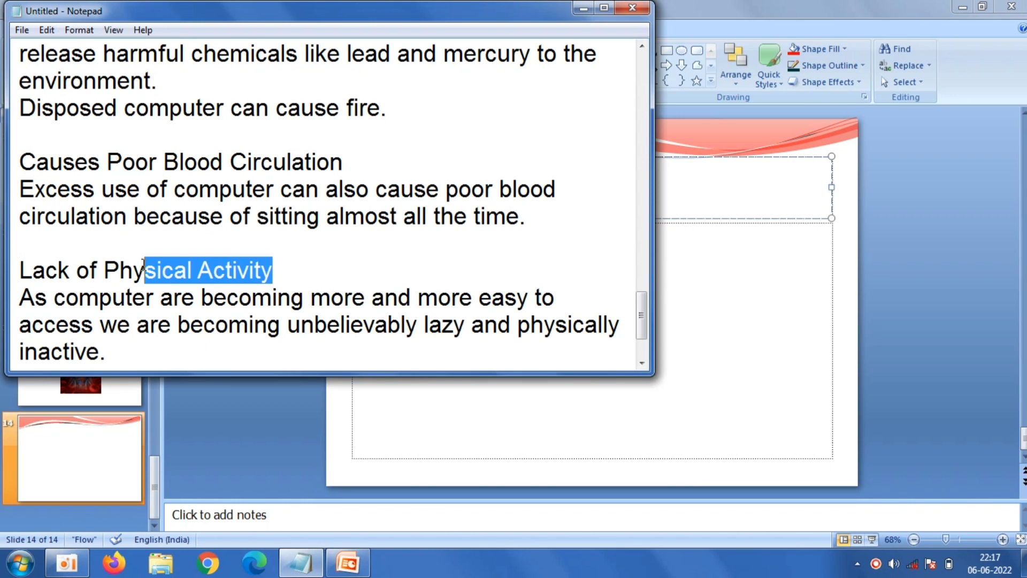
{"action": "right_click", "coordinate": [24, 269]}
{"action": "left_click", "coordinate": [62, 319]}
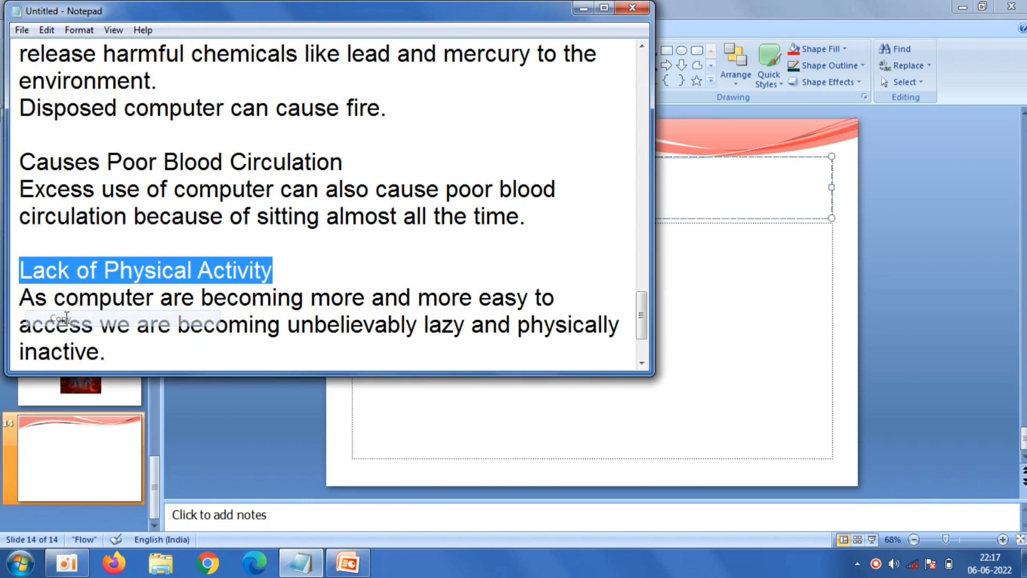
{"action": "left_click", "coordinate": [737, 191]}
{"action": "right_click", "coordinate": [735, 188]}
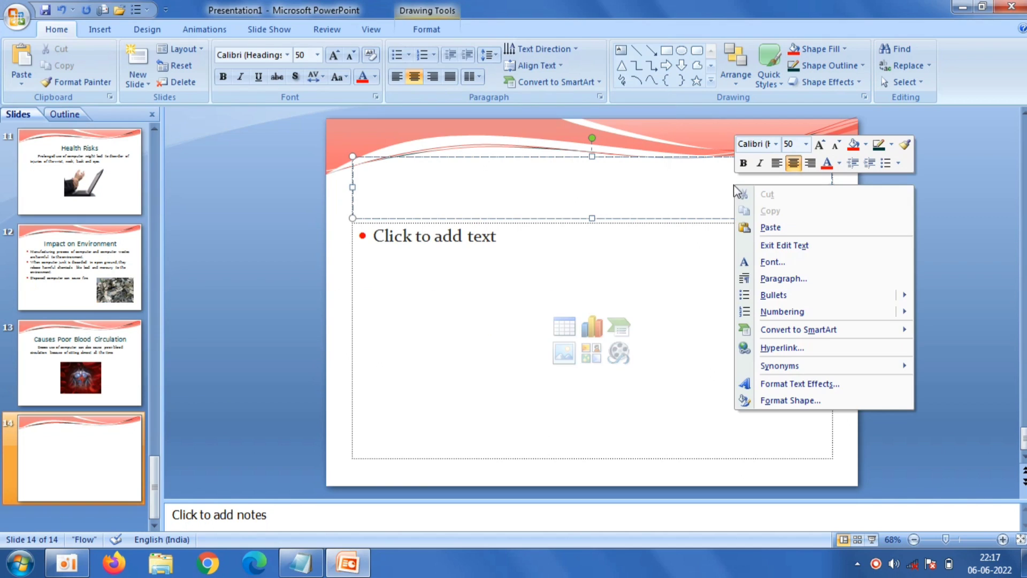
{"action": "left_click", "coordinate": [753, 219]}
Paste the two Notepad paragraphs on computer-driven inactivity as body bullets
{"action": "left_click", "coordinate": [543, 268]}
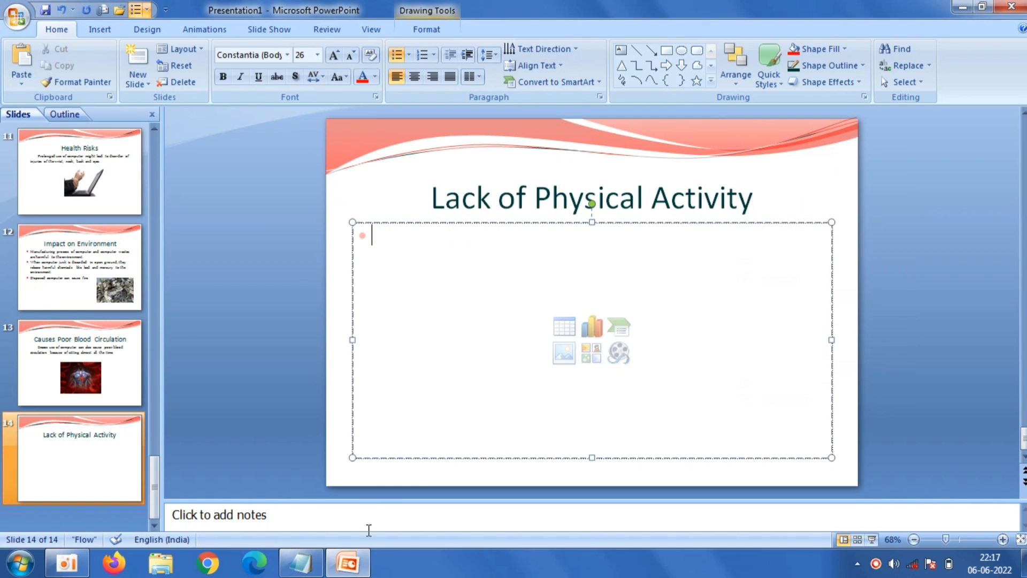
{"action": "left_click", "coordinate": [307, 561]}
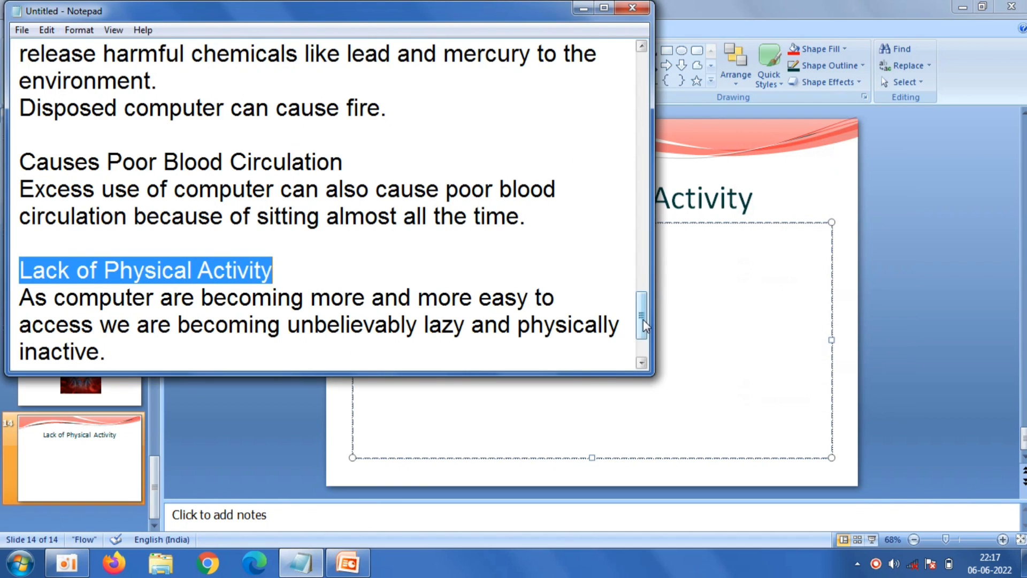
{"action": "left_click_drag", "start_coordinate": [643, 320], "coordinate": [644, 338]}
{"action": "left_click_drag", "start_coordinate": [589, 300], "coordinate": [14, 194]}
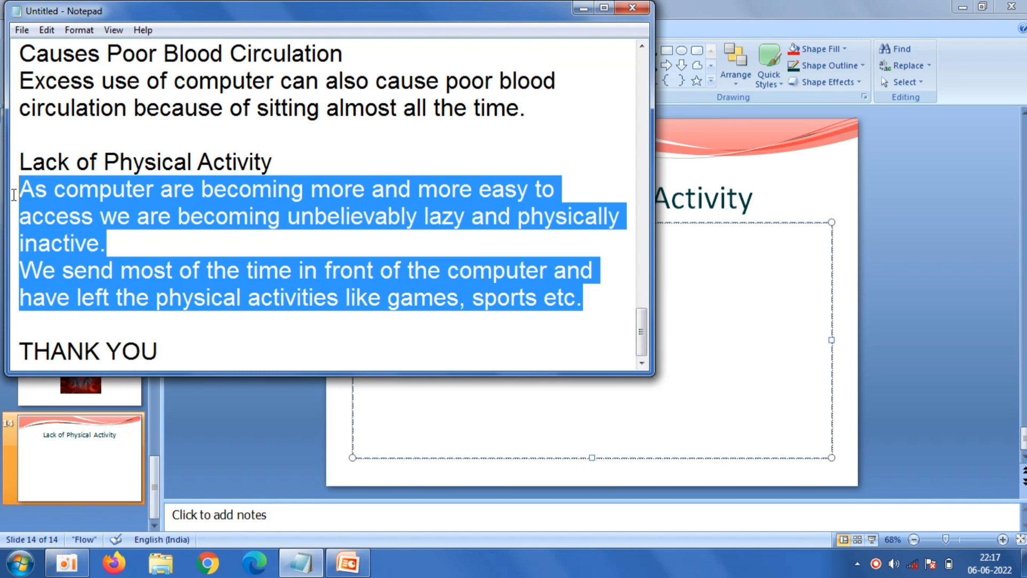
{"action": "right_click", "coordinate": [49, 195]}
{"action": "left_click", "coordinate": [92, 253]}
{"action": "left_click", "coordinate": [710, 256]}
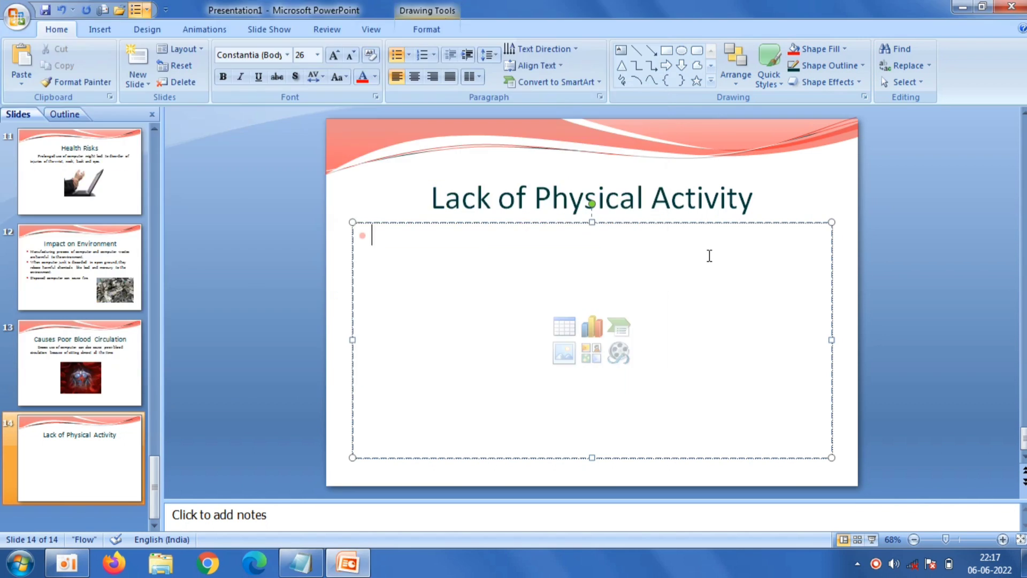
{"action": "right_click", "coordinate": [709, 255]}
{"action": "left_click", "coordinate": [729, 297]}
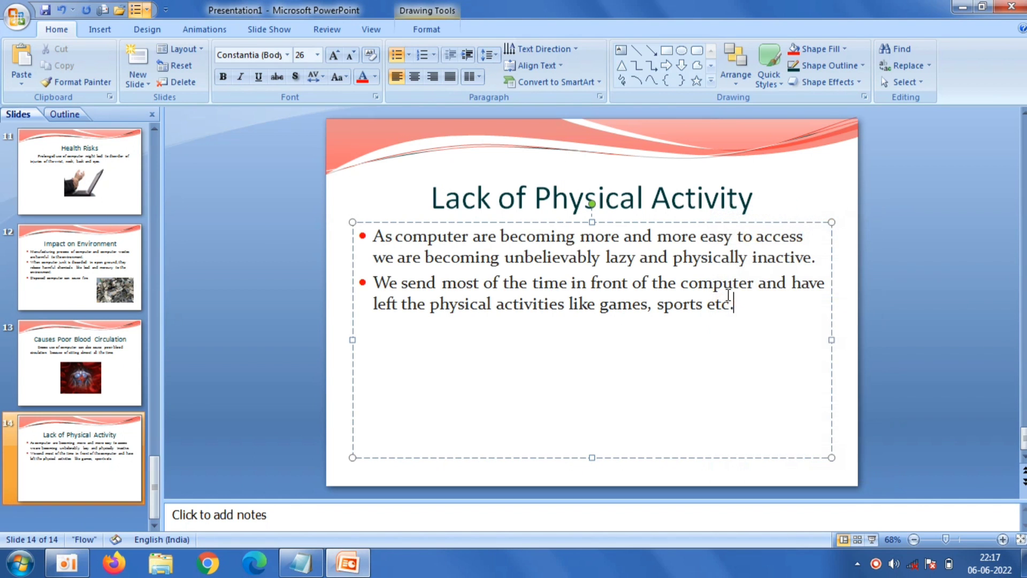
{"action": "left_click", "coordinate": [256, 233]}
Insert the sofa-laptop photo below the bullets and enlarge it
{"action": "left_click", "coordinate": [99, 30]}
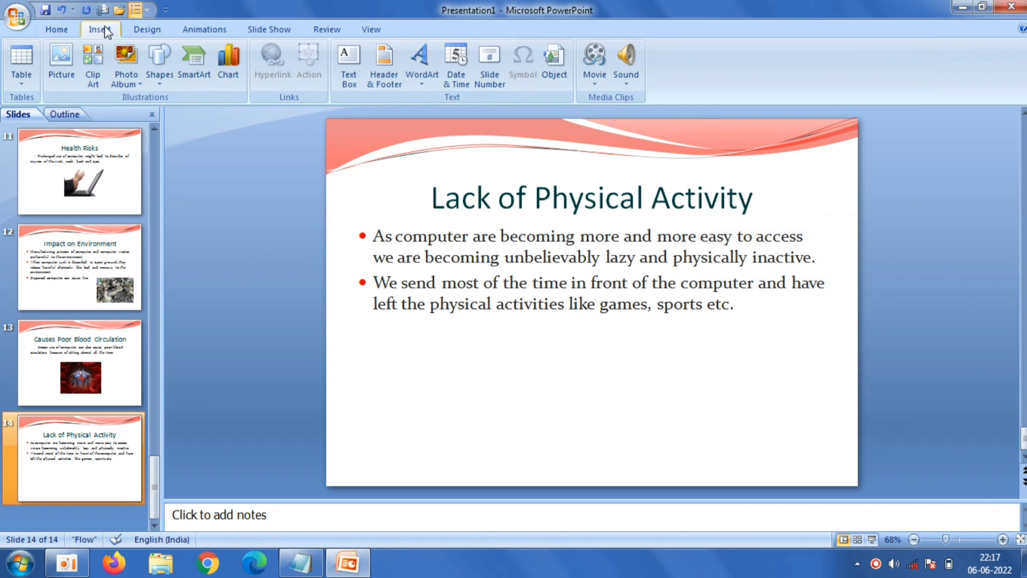
{"action": "left_click", "coordinate": [61, 62]}
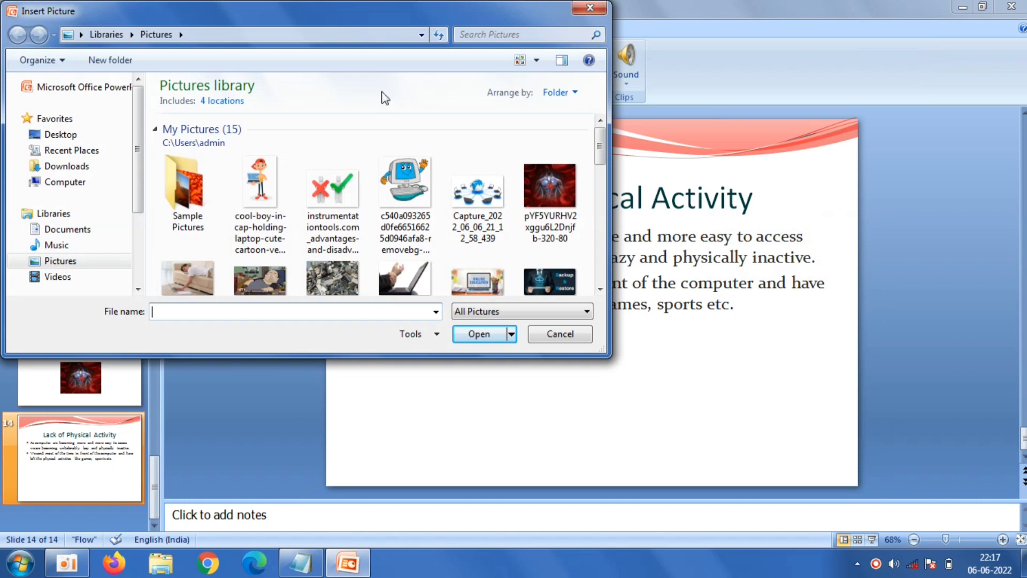
{"action": "left_click", "coordinate": [200, 270]}
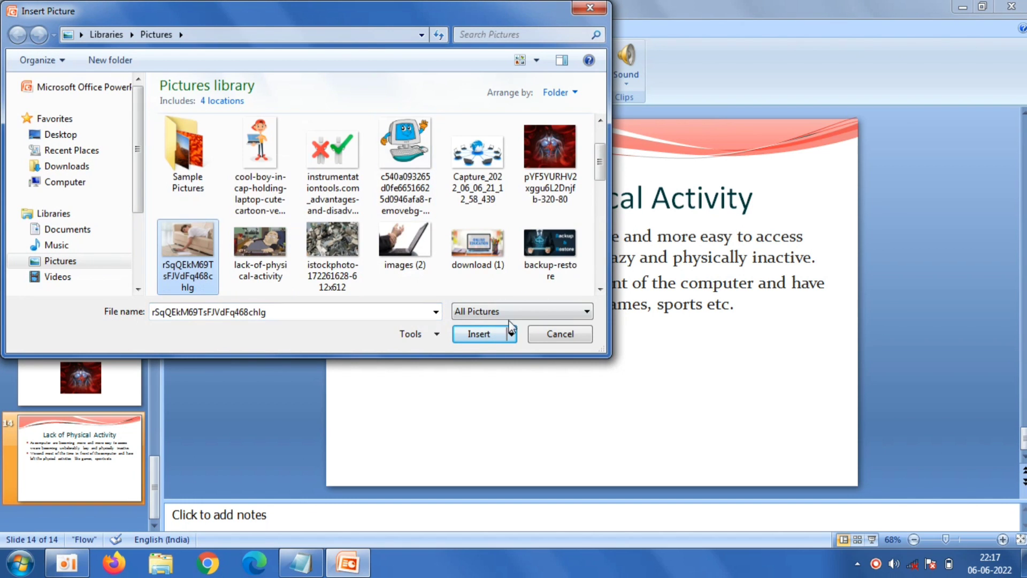
{"action": "left_click", "coordinate": [488, 334]}
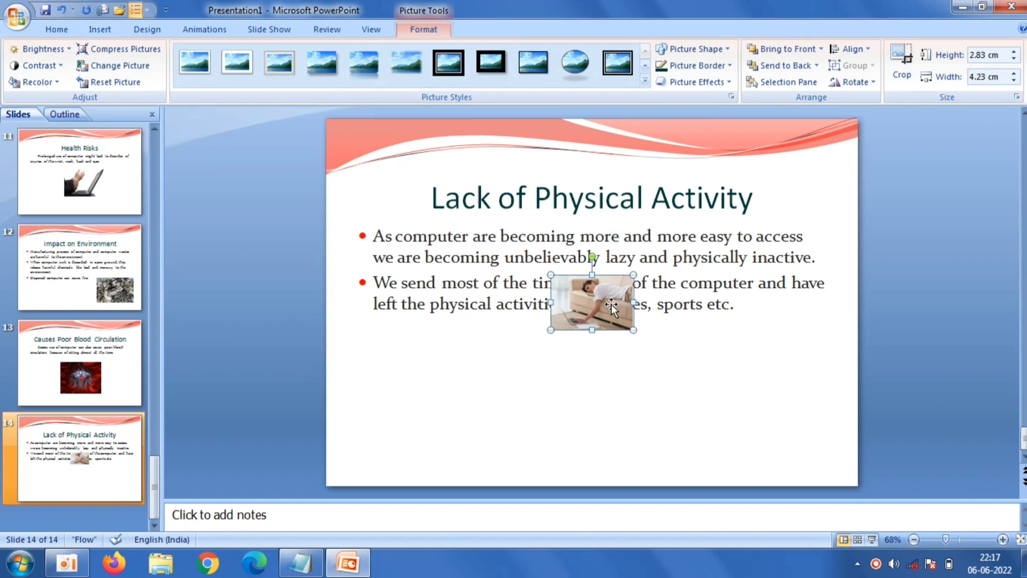
{"action": "mouse_move", "coordinate": [610, 303]}
{"action": "left_mouse_down"}
{"action": "mouse_move", "coordinate": [445, 388]}
{"action": "mouse_move", "coordinate": [546, 307]}
{"action": "left_mouse_up"}
{"action": "left_click_drag", "start_coordinate": [492, 347], "coordinate": [500, 380]}
{"action": "left_click", "coordinate": [316, 288]}
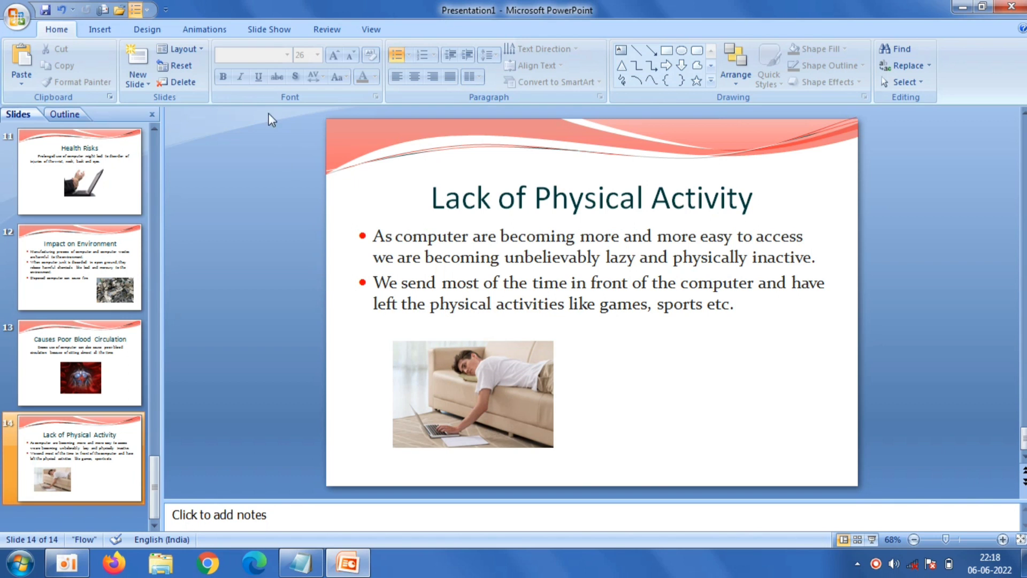
Insert the lack-of-physical-activity cartoon beside the photo, sized about 5.58 × 9.72 cm
{"action": "left_click", "coordinate": [115, 29]}
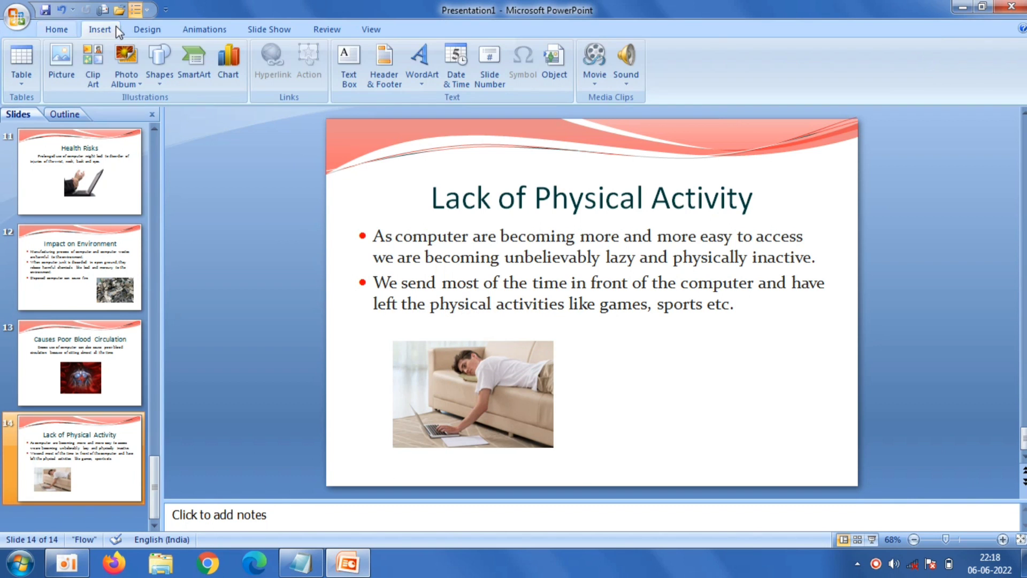
{"action": "left_click", "coordinate": [54, 59]}
{"action": "left_click", "coordinate": [271, 268]}
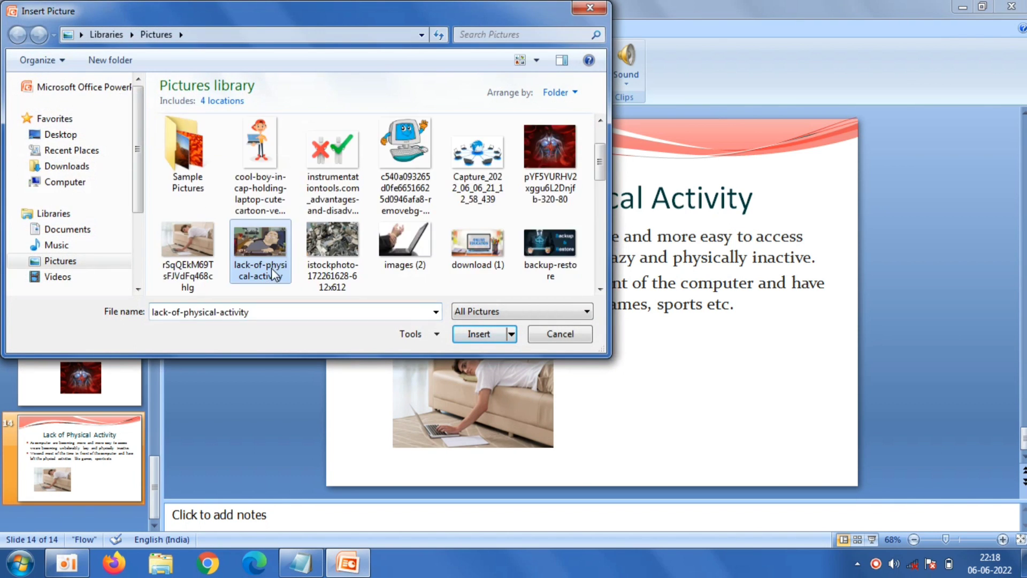
{"action": "left_click", "coordinate": [479, 335]}
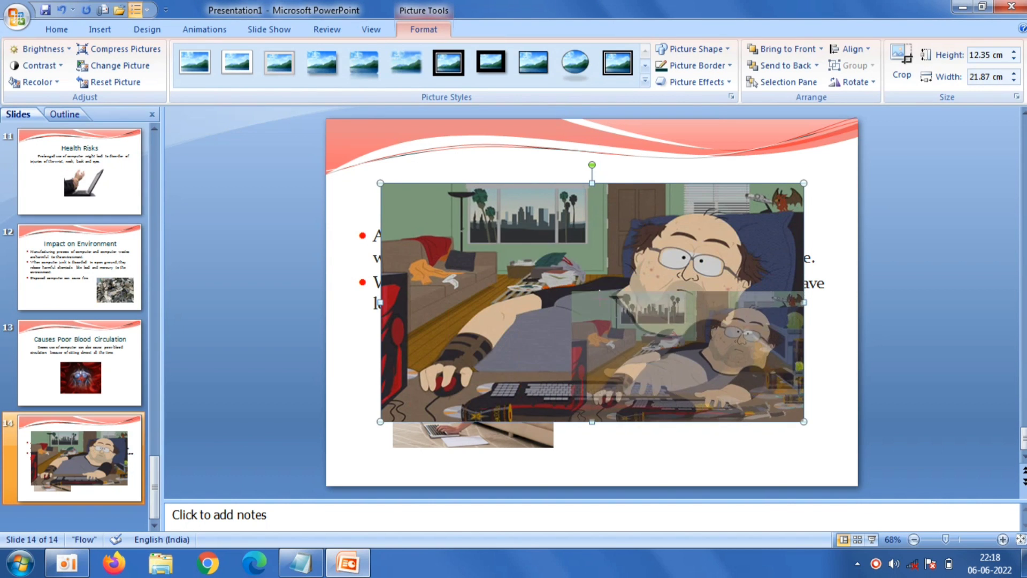
{"action": "left_click_drag", "start_coordinate": [380, 182], "coordinate": [611, 314]}
{"action": "left_click_drag", "start_coordinate": [688, 366], "coordinate": [690, 368]}
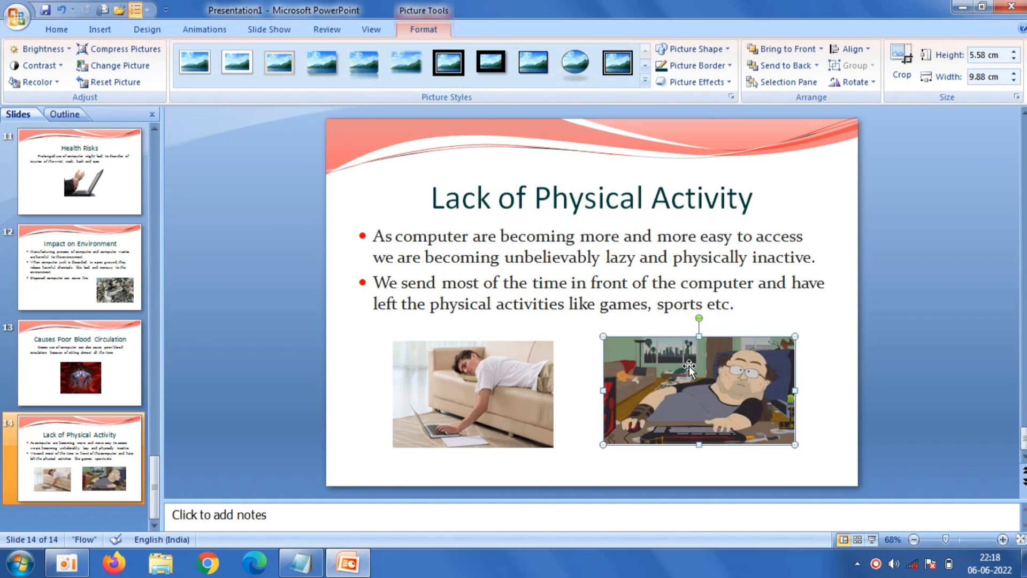
{"action": "left_click_drag", "start_coordinate": [794, 390], "coordinate": [752, 385]}
{"action": "left_click", "coordinate": [923, 331]}
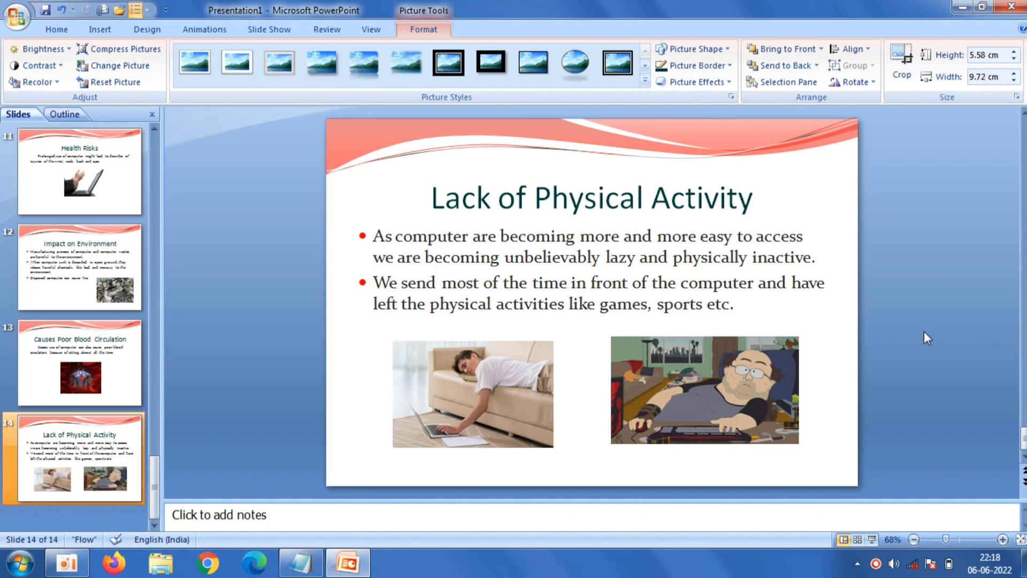
Add a Title Only slide 15 and paste 'THANK YOU' from Notepad into its title
{"action": "left_click", "coordinate": [138, 80]}
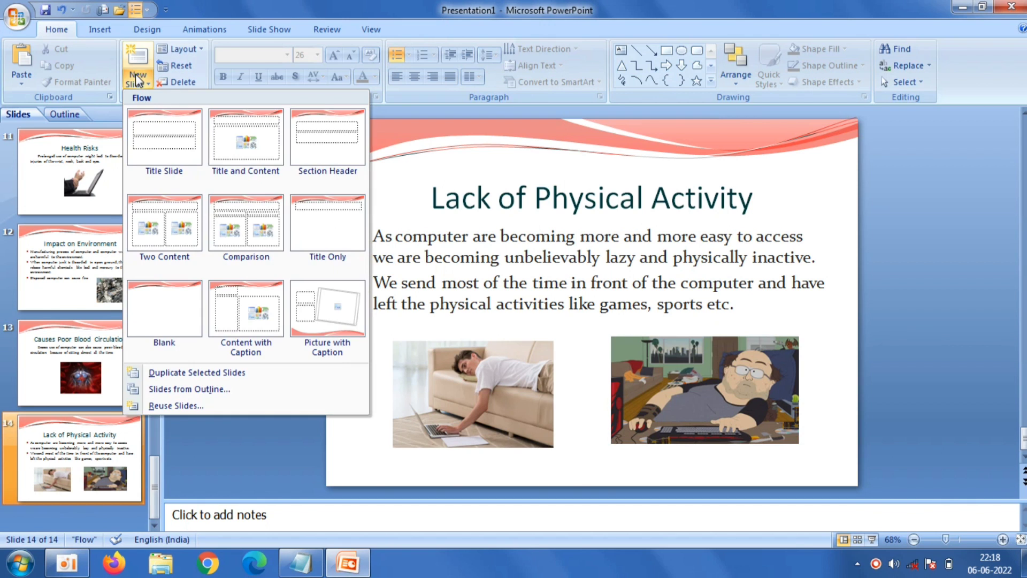
{"action": "left_click", "coordinate": [307, 207]}
{"action": "left_click", "coordinate": [523, 202]}
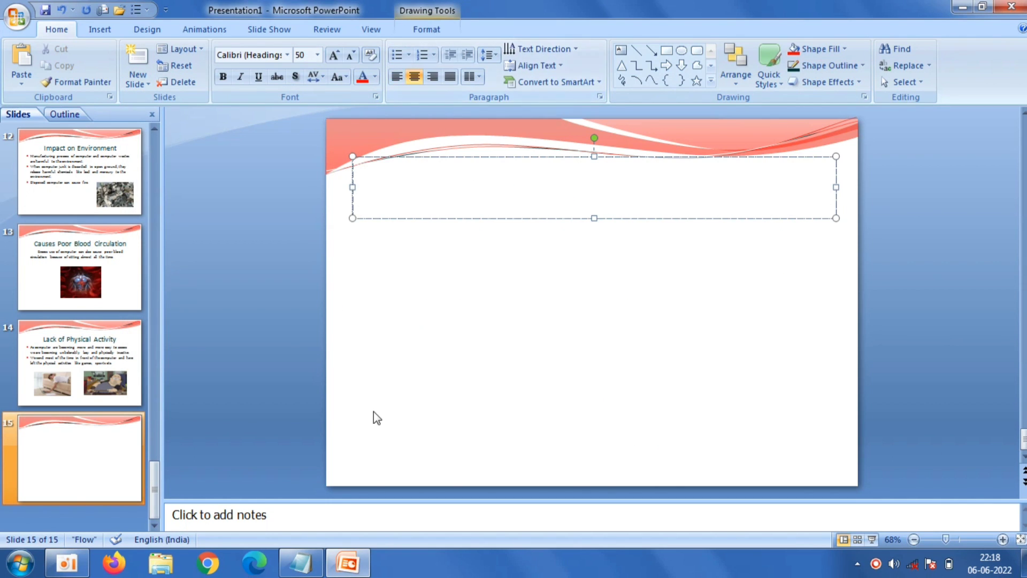
{"action": "left_click", "coordinate": [300, 563]}
{"action": "left_click_drag", "start_coordinate": [174, 353], "coordinate": [17, 344]}
{"action": "right_click", "coordinate": [33, 349]}
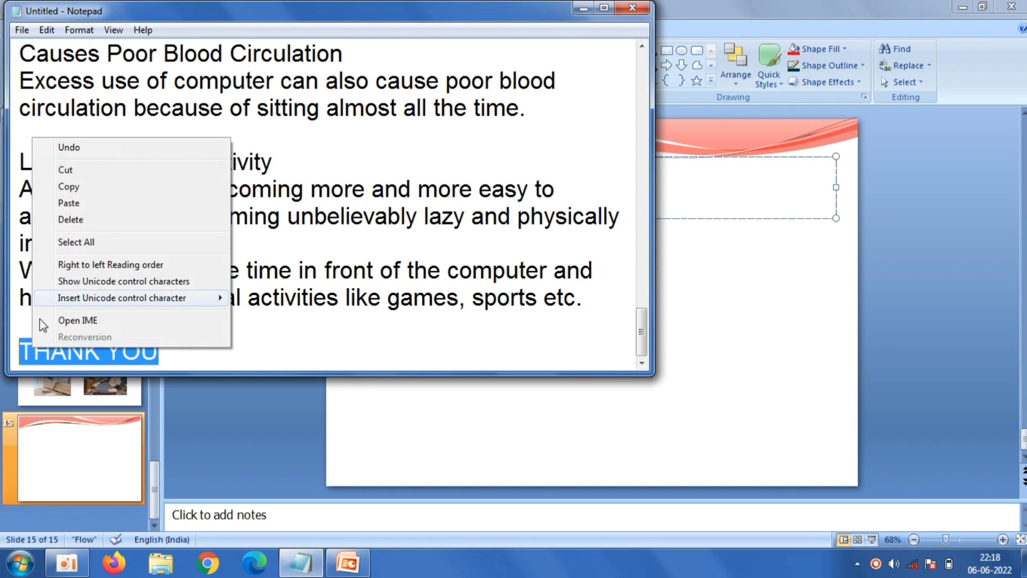
{"action": "left_click", "coordinate": [109, 197]}
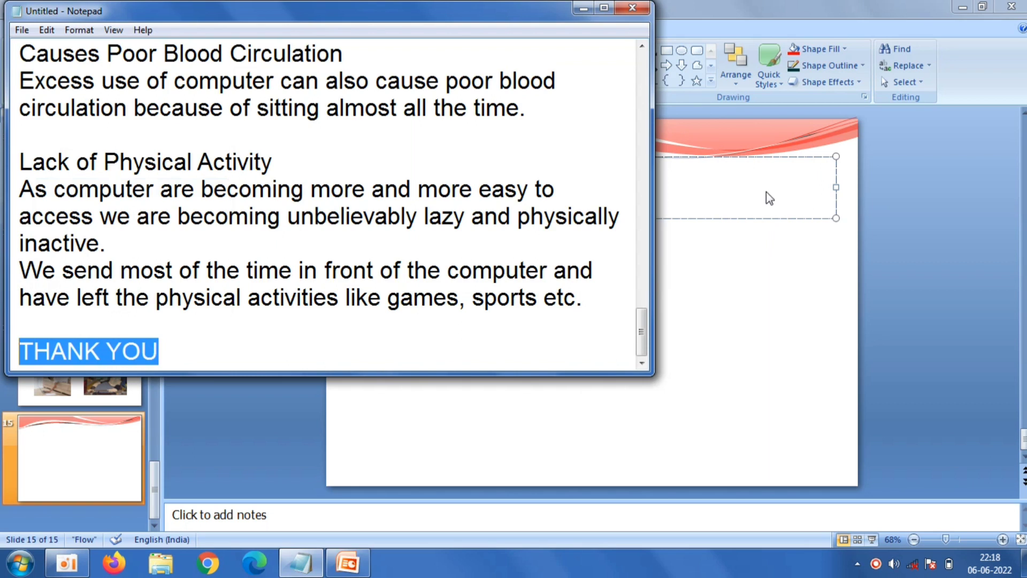
{"action": "left_click", "coordinate": [707, 185]}
{"action": "right_click", "coordinate": [707, 183]}
{"action": "left_click", "coordinate": [738, 220]}
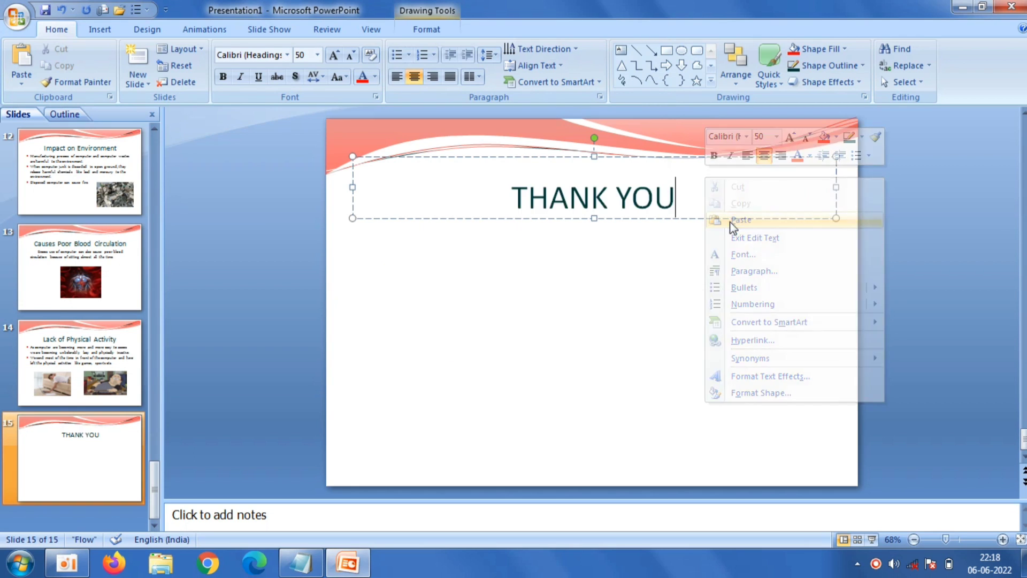
Make the THANK YOU title bold at 72 pt and move it down to mid-slide
{"action": "left_click_drag", "start_coordinate": [699, 187], "coordinate": [499, 172]}
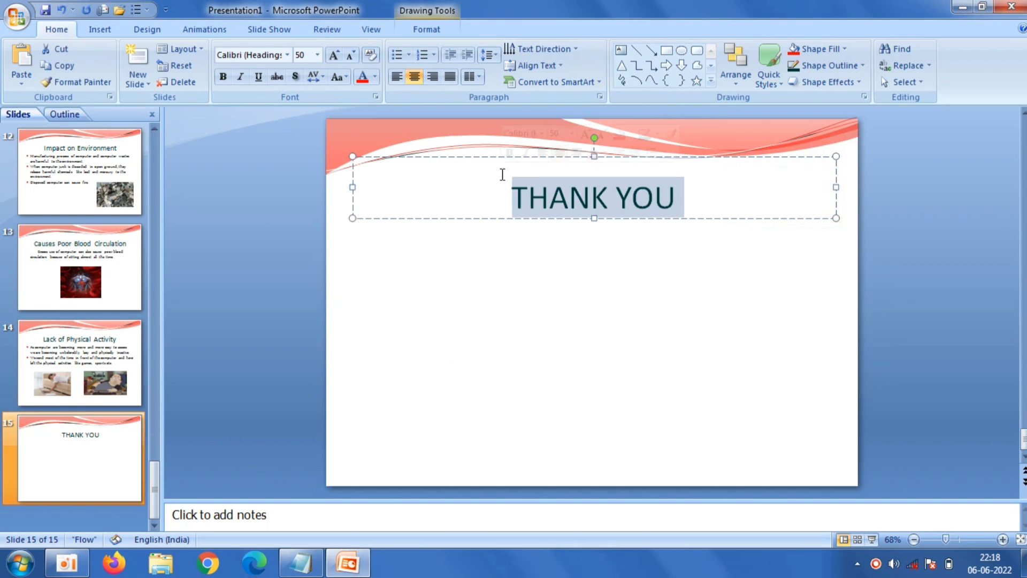
{"action": "left_click", "coordinate": [222, 78]}
{"action": "left_click", "coordinate": [318, 56]}
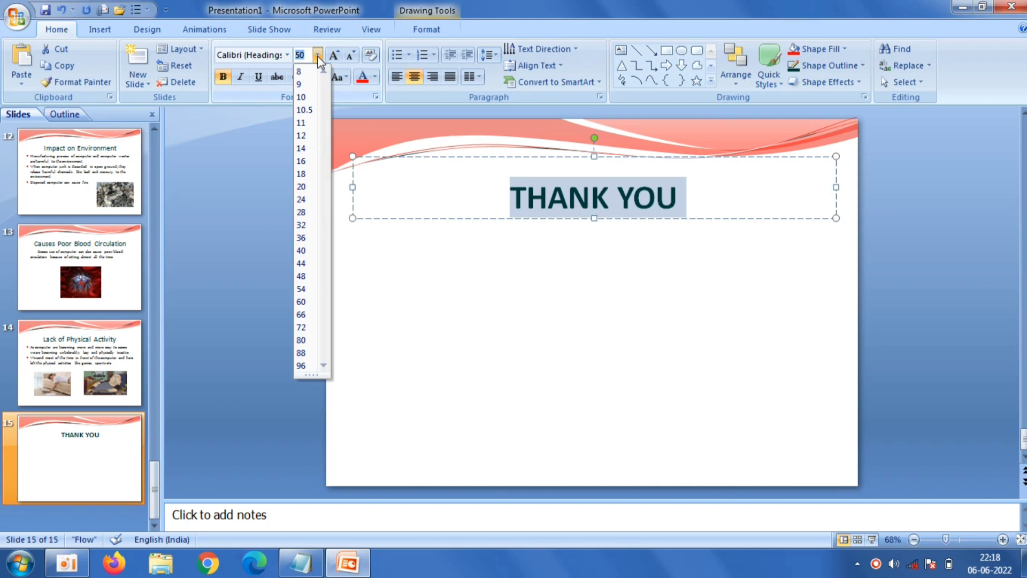
{"action": "left_click", "coordinate": [315, 328]}
{"action": "left_click_drag", "start_coordinate": [696, 157], "coordinate": [693, 236]}
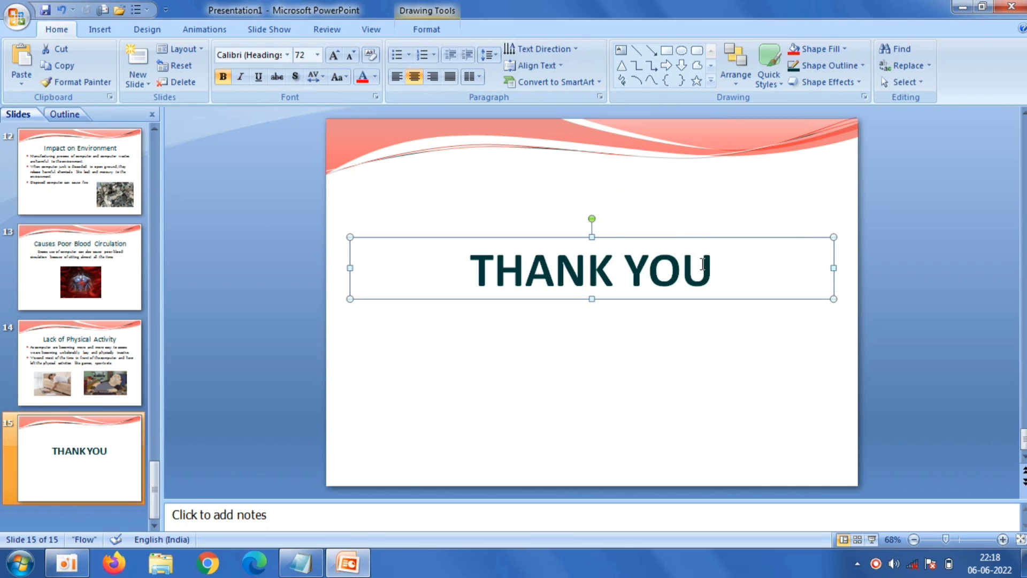
{"action": "left_click", "coordinate": [329, 184]}
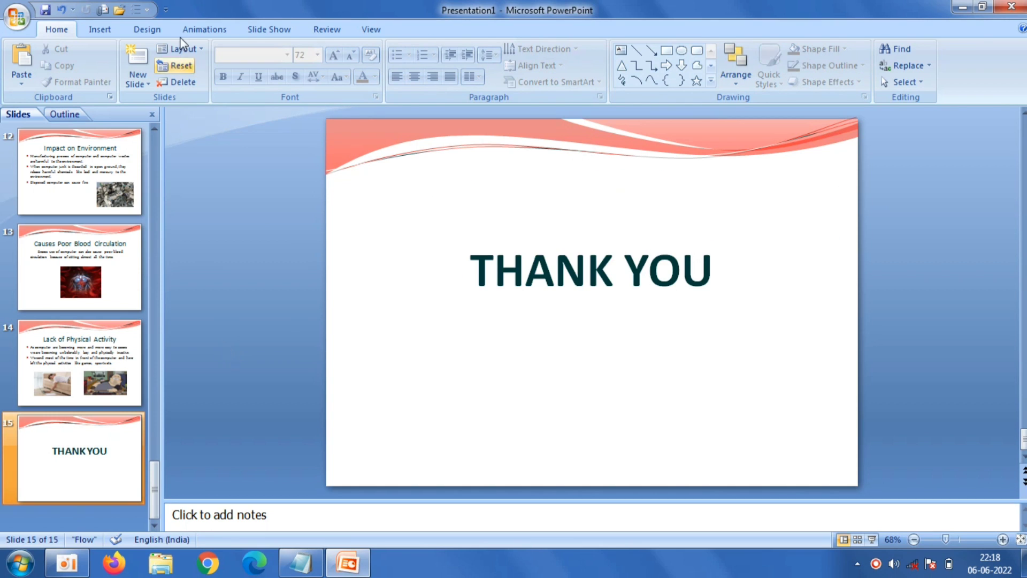
Apply the Flip entrance effect to the THANK YOU title via Custom Animation
{"action": "left_click", "coordinate": [193, 36]}
{"action": "left_click", "coordinate": [599, 271]}
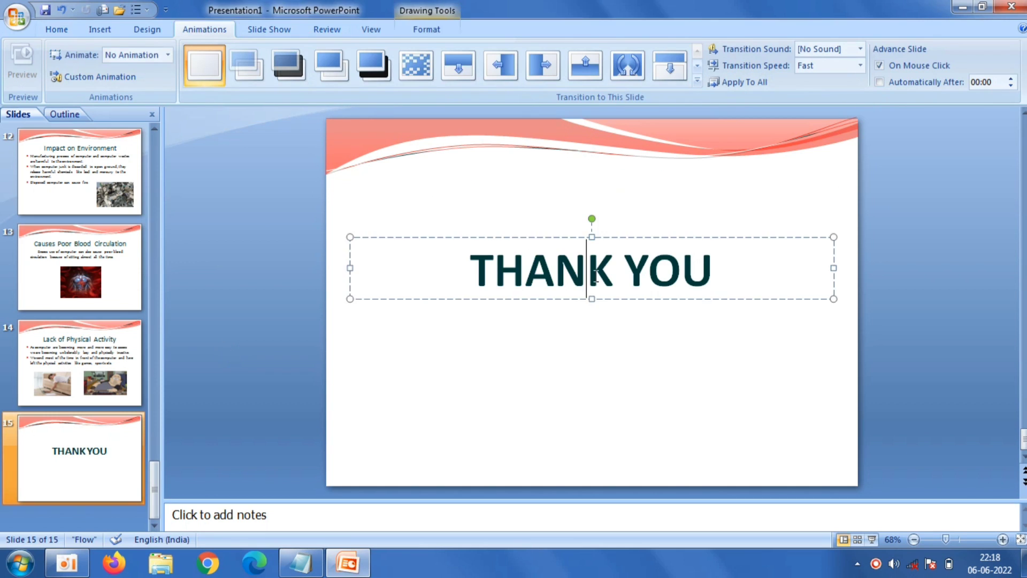
{"action": "left_click", "coordinate": [100, 76]}
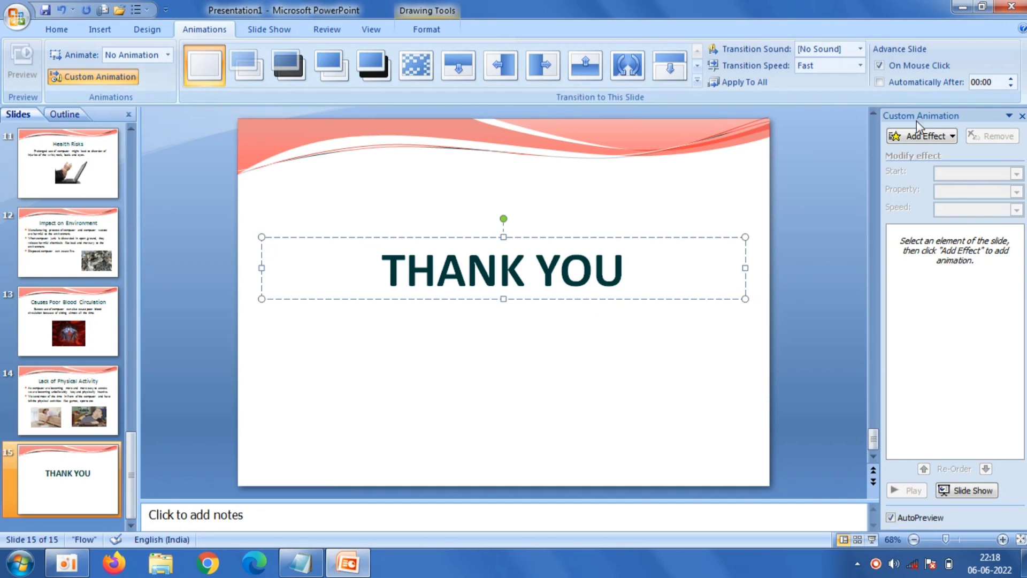
{"action": "left_click", "coordinate": [916, 137]}
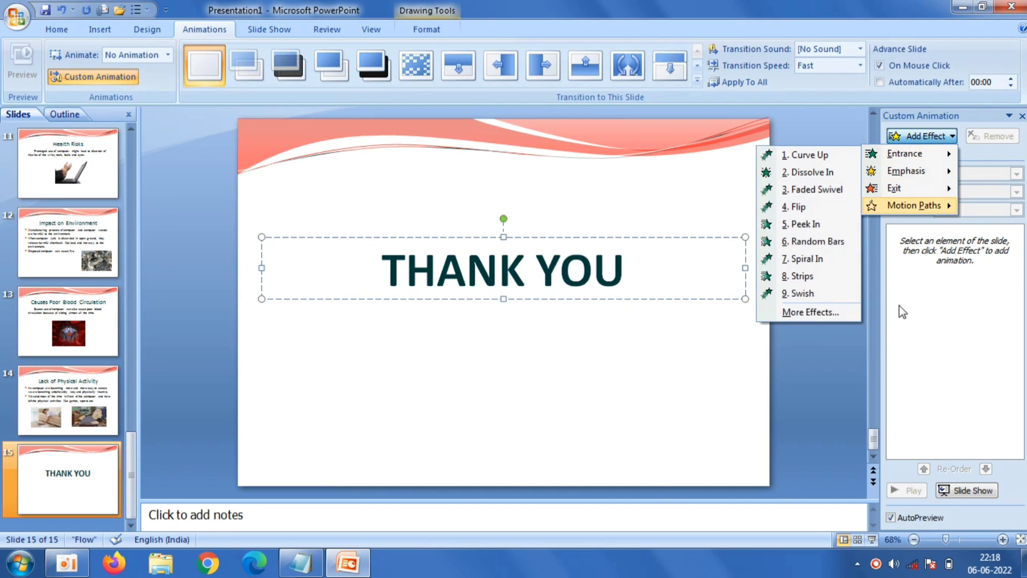
{"action": "mouse_move", "coordinate": [904, 154]}
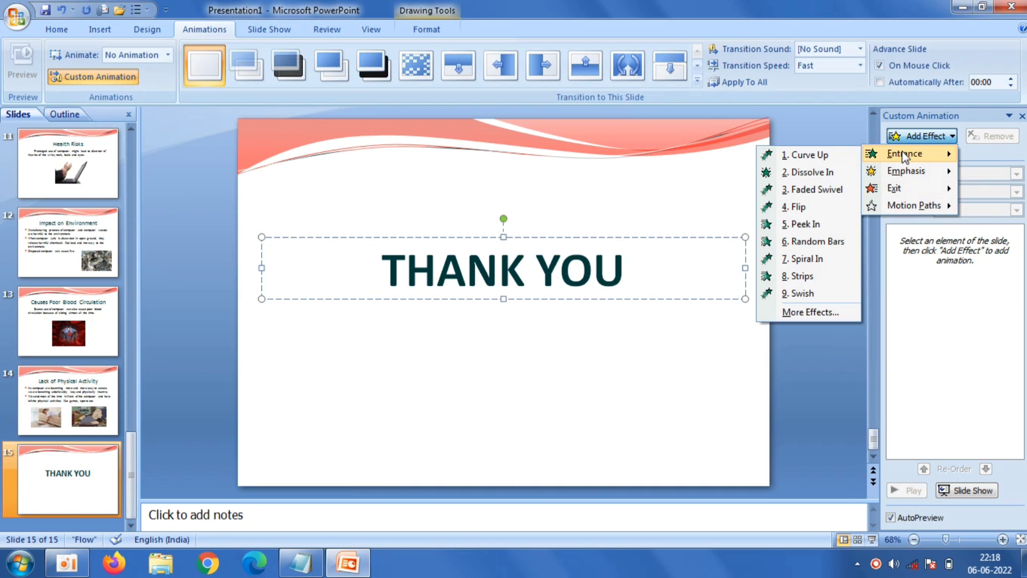
{"action": "left_click", "coordinate": [834, 312]}
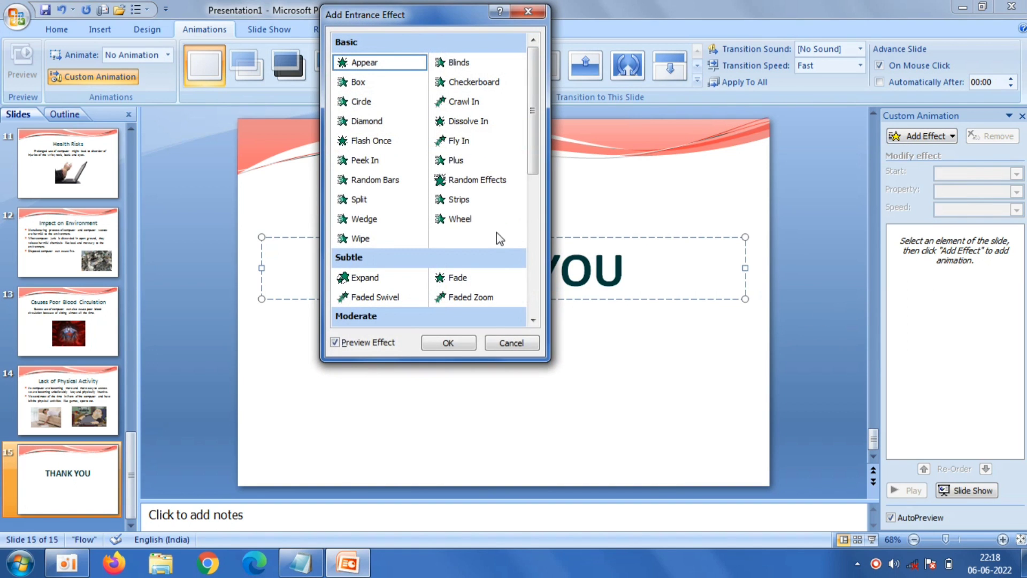
{"action": "scroll", "coordinate": [535, 158], "scroll_direction": "down", "scroll_amount": 5}
{"action": "scroll", "coordinate": [535, 158], "scroll_direction": "down", "scroll_amount": 1}
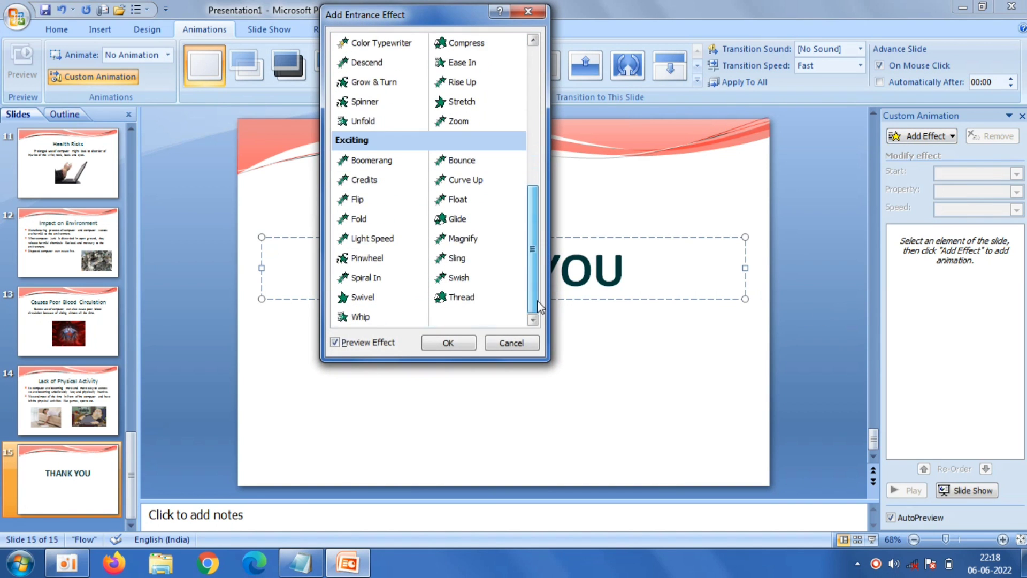
{"action": "left_click_drag", "start_coordinate": [434, 15], "coordinate": [217, 47]}
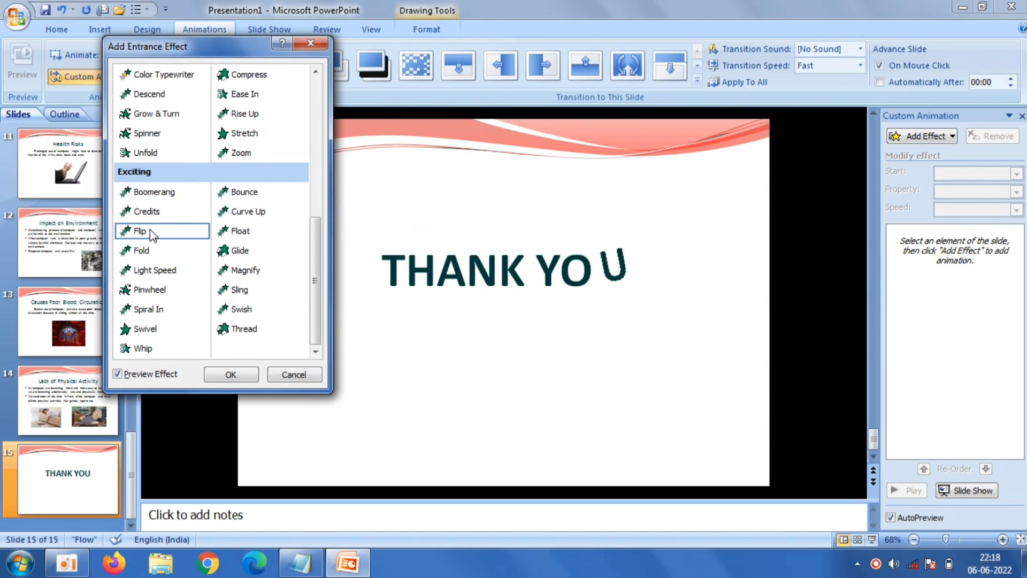
{"action": "left_click", "coordinate": [254, 373]}
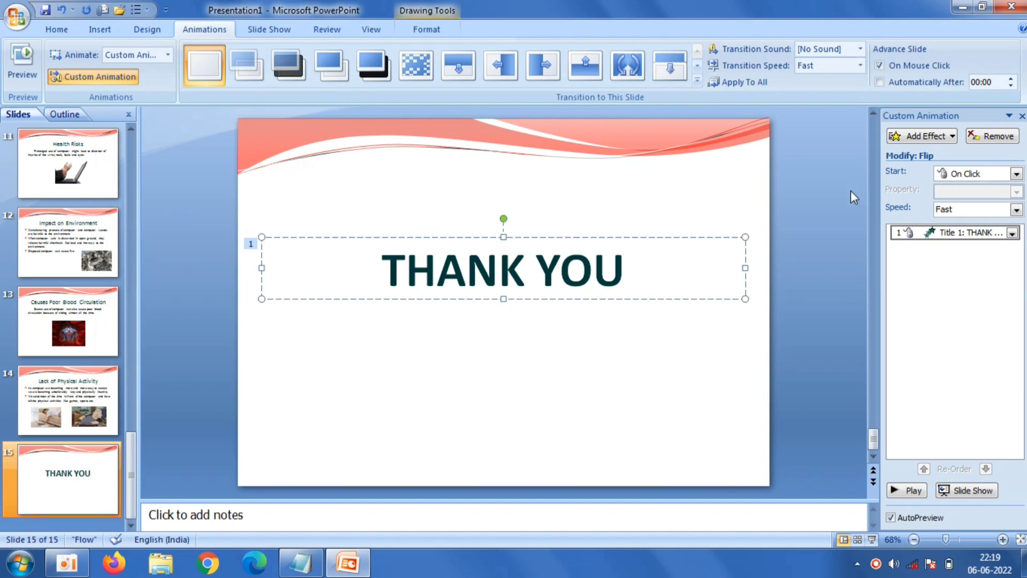
Set the Flip animation to start After Previous at Medium speed
{"action": "left_click", "coordinate": [1015, 174]}
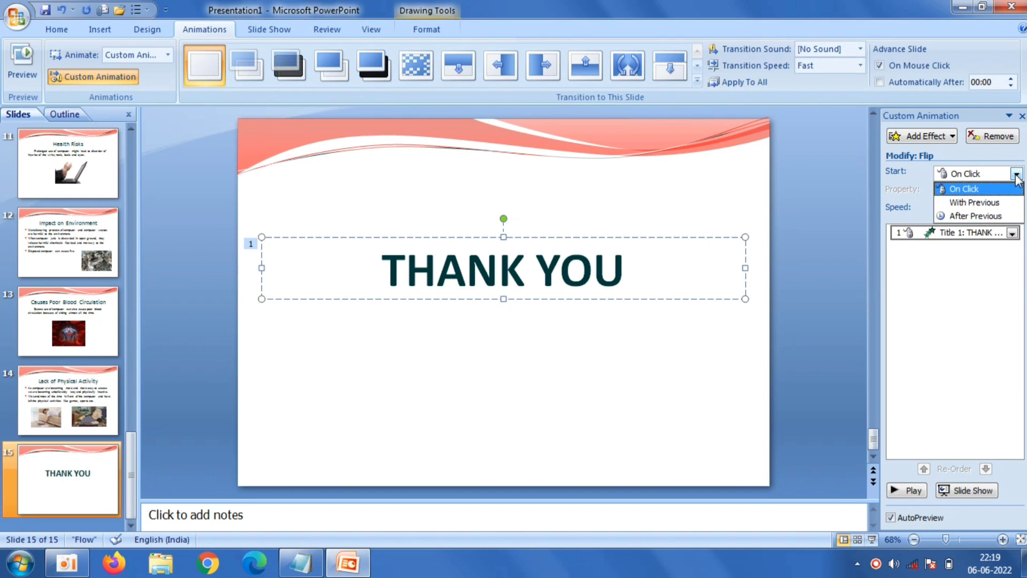
{"action": "left_click", "coordinate": [964, 216]}
{"action": "left_click", "coordinate": [1015, 211]}
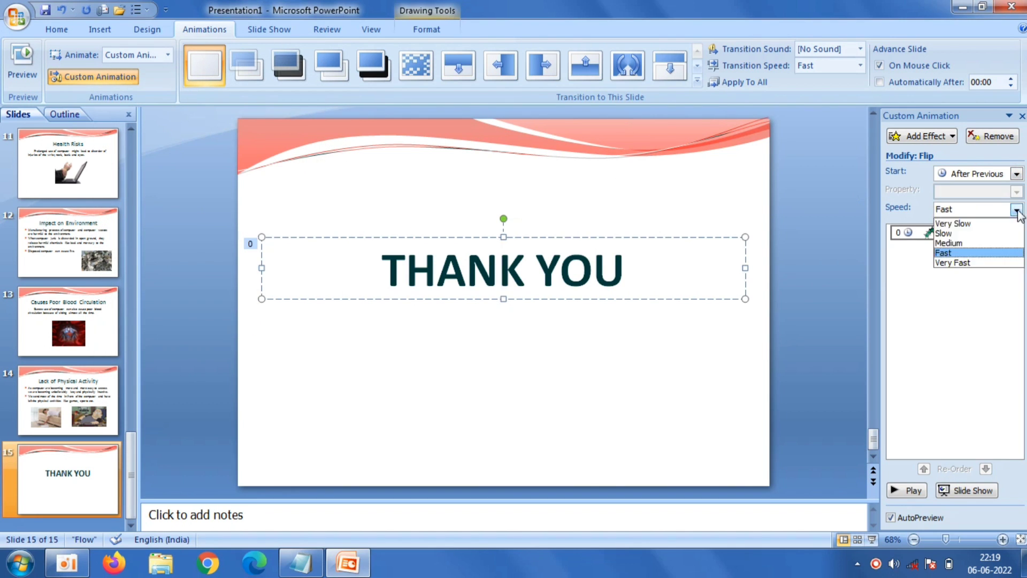
{"action": "left_click", "coordinate": [989, 245]}
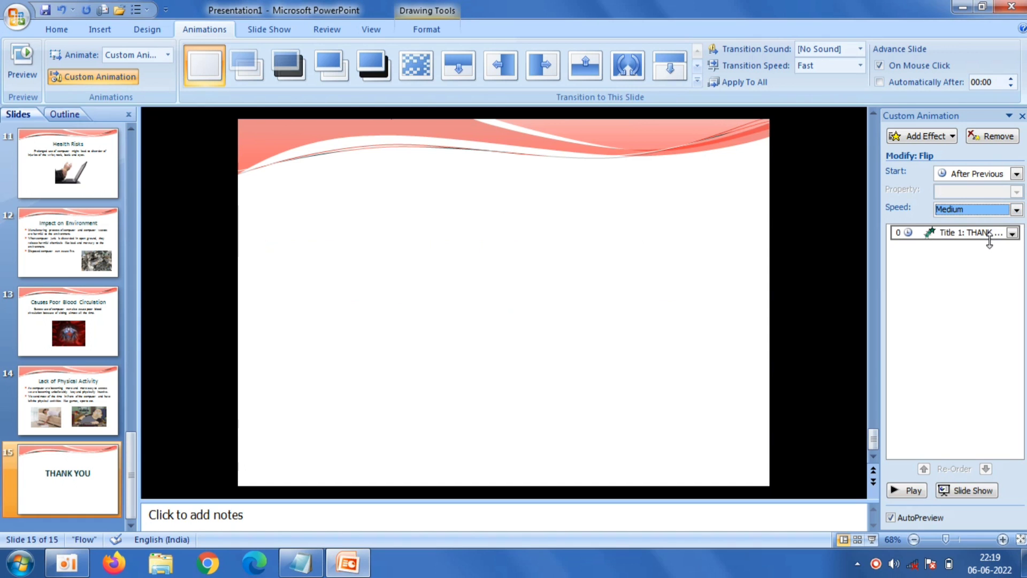
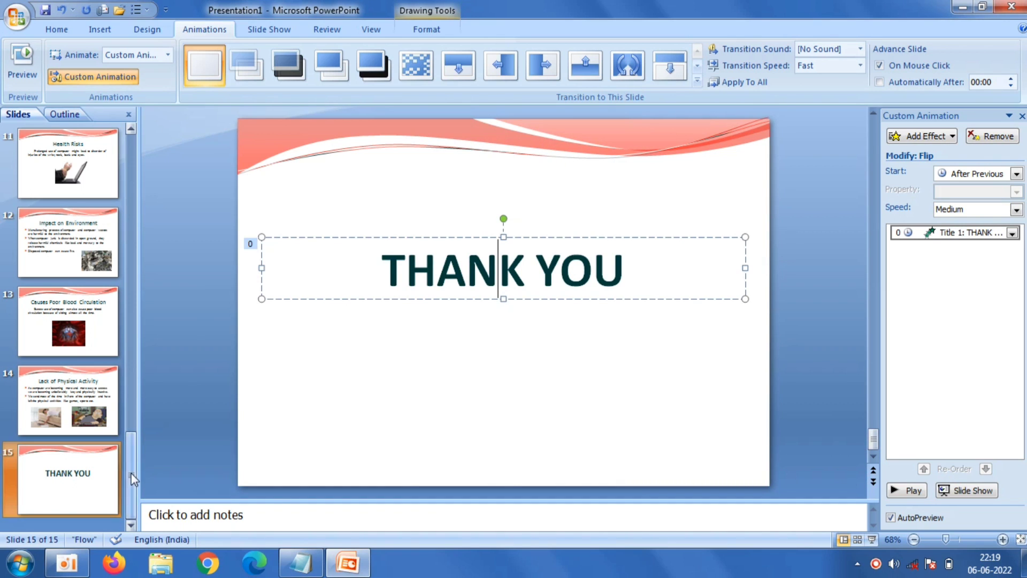
Open slide 10, DISADVANTAGES, from the Slides pane
{"action": "left_click_drag", "start_coordinate": [130, 473], "coordinate": [132, 322]}
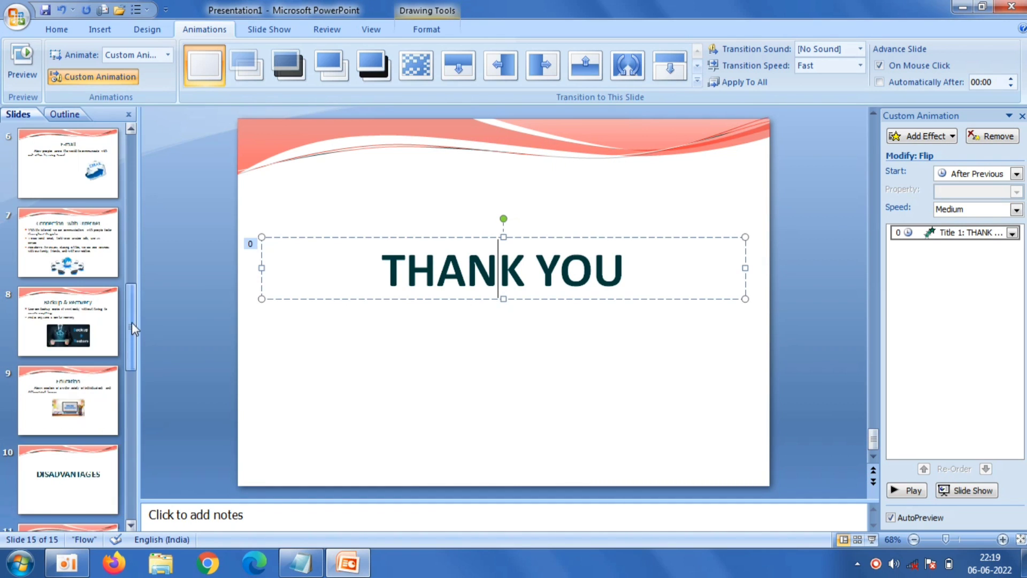
{"action": "left_click", "coordinate": [80, 498]}
Add a Faded Swivel entrance to the DISADVANTAGES title, starting After Previous
{"action": "left_click", "coordinate": [506, 272]}
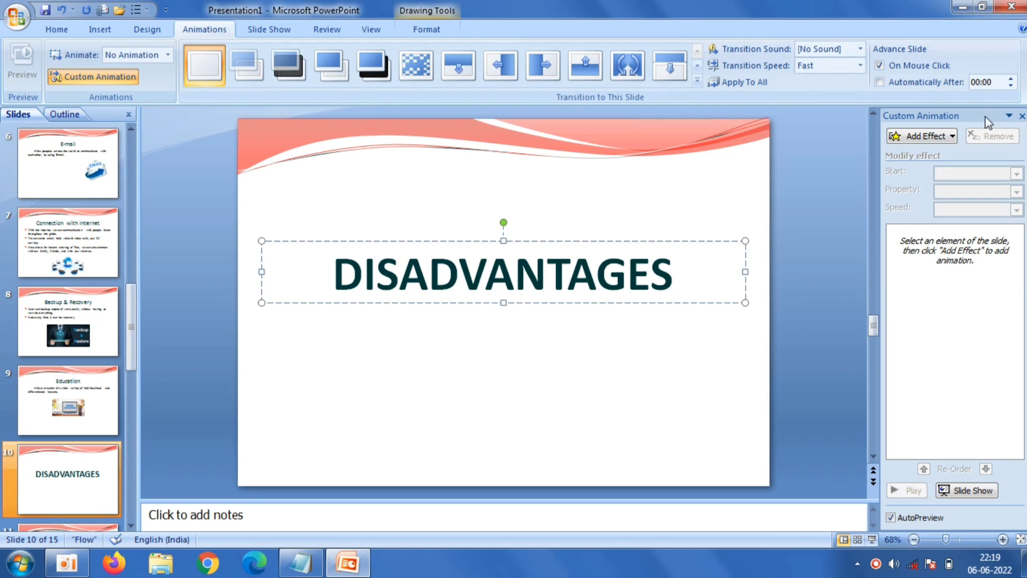
{"action": "left_click", "coordinate": [925, 136]}
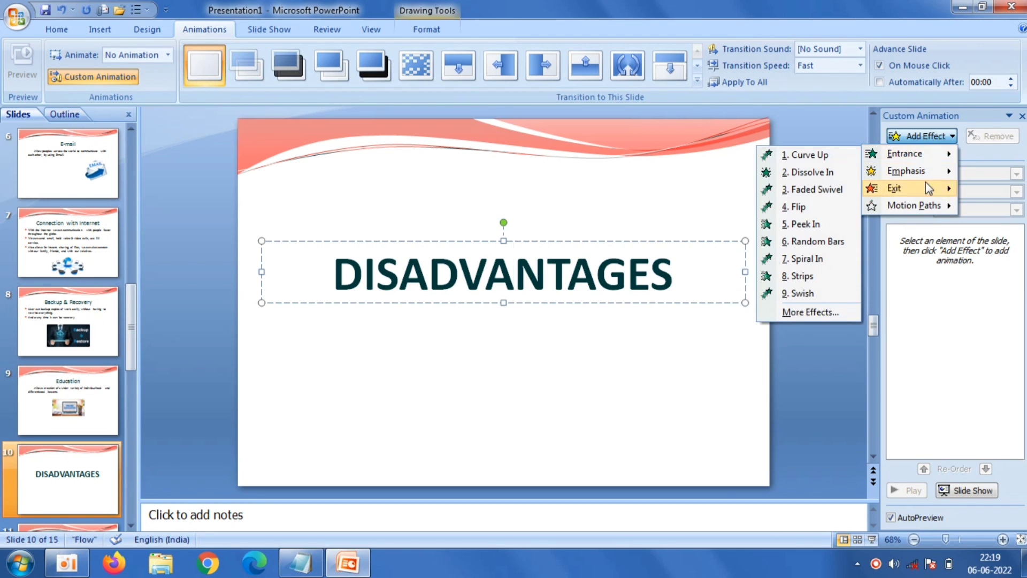
{"action": "mouse_move", "coordinate": [904, 153]}
{"action": "left_click", "coordinate": [839, 316]}
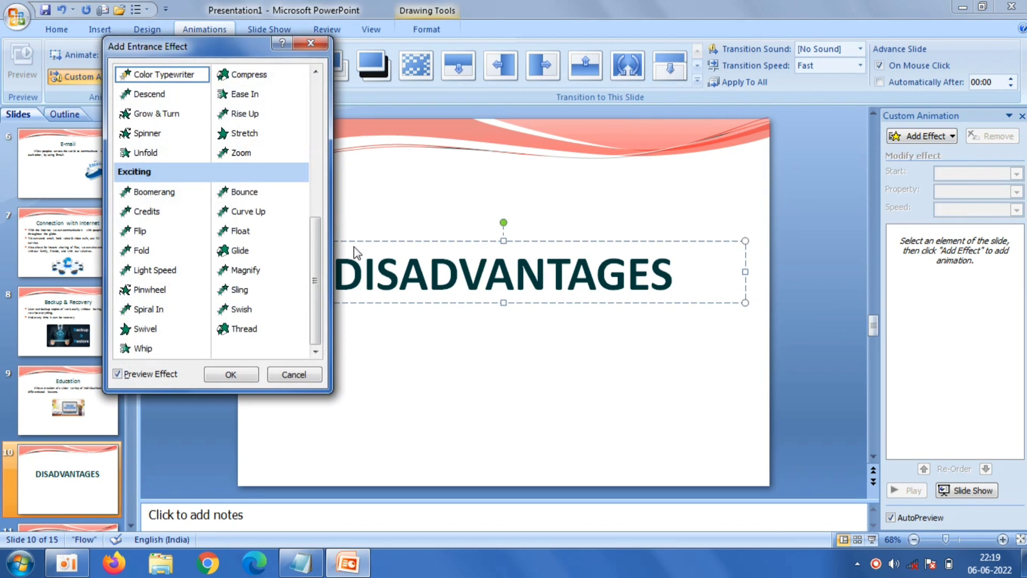
{"action": "scroll", "coordinate": [313, 269], "scroll_direction": "up", "scroll_amount": 2}
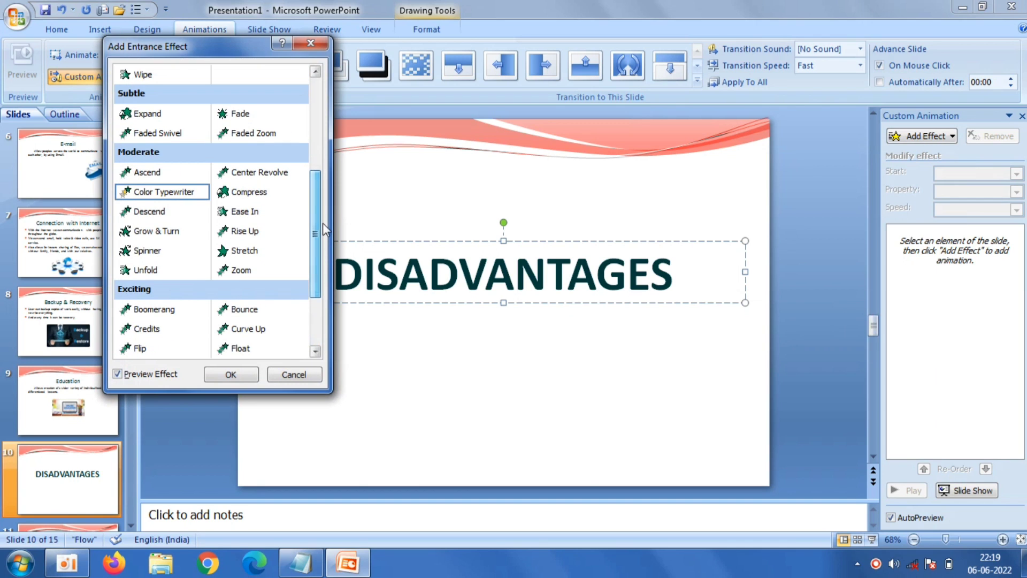
{"action": "left_click", "coordinate": [189, 134]}
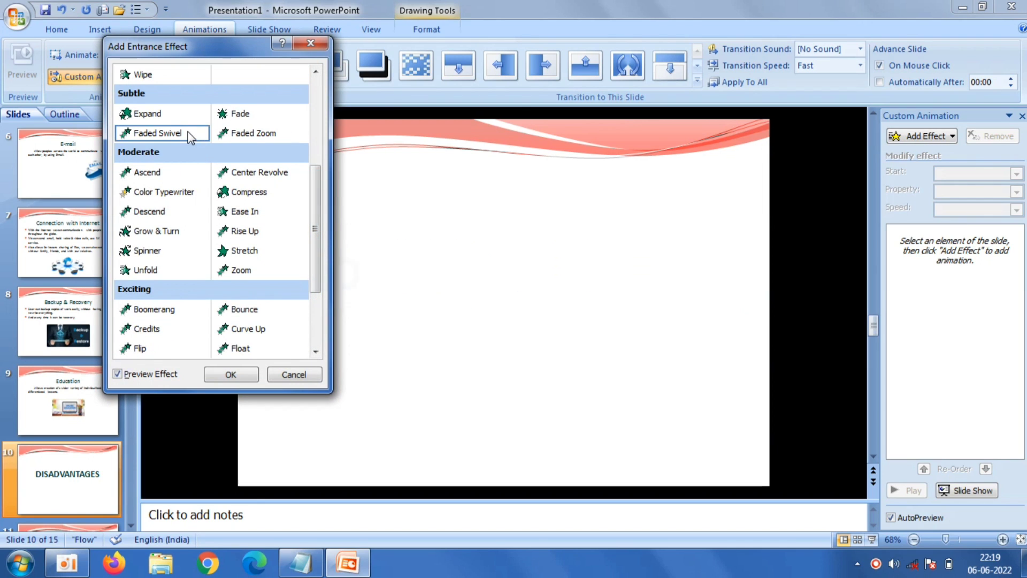
{"action": "left_click", "coordinate": [252, 377]}
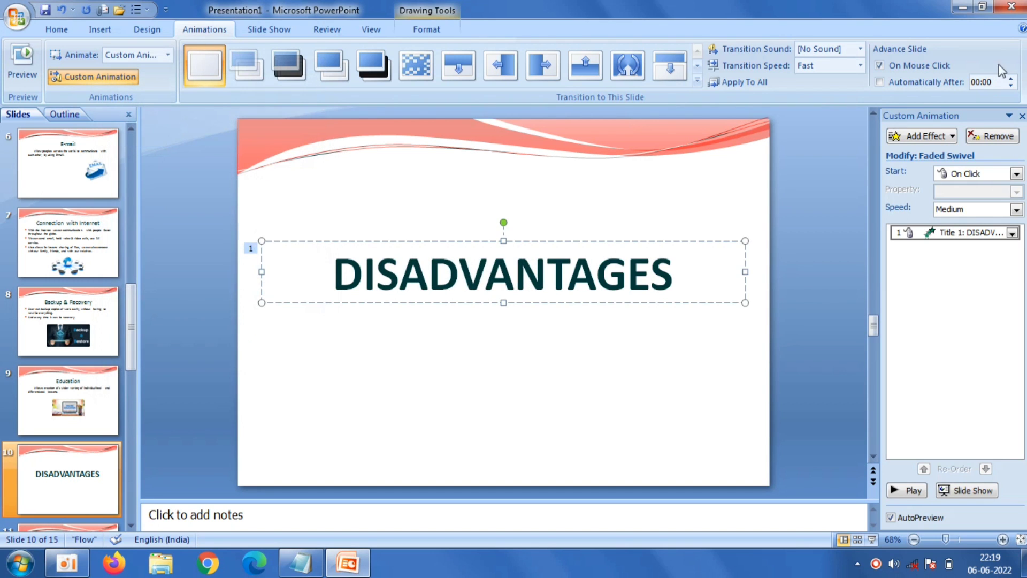
{"action": "left_click", "coordinate": [1016, 173]}
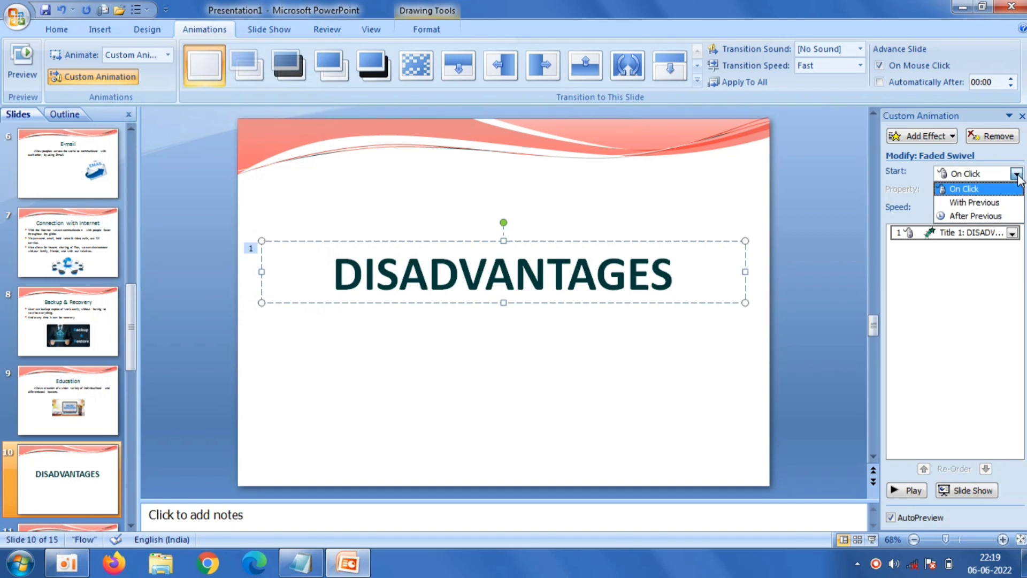
{"action": "left_click", "coordinate": [965, 214]}
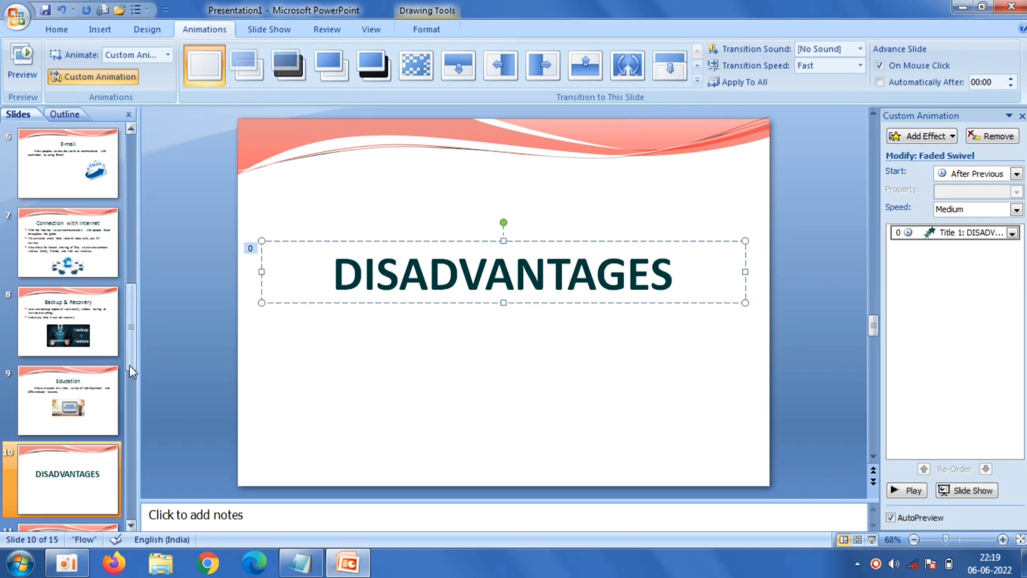
{"action": "left_click_drag", "start_coordinate": [129, 365], "coordinate": [132, 229]}
Animate slide 5's ADVANTAGES title with Faded Swivel After Previous, then jump to slide 1
{"action": "left_click", "coordinate": [89, 460]}
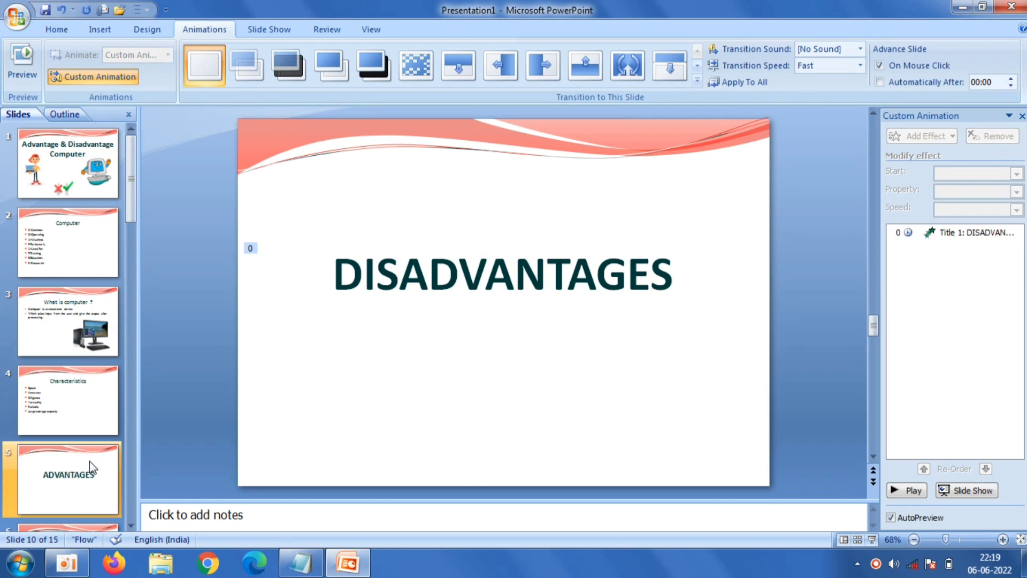
{"action": "left_click", "coordinate": [498, 288]}
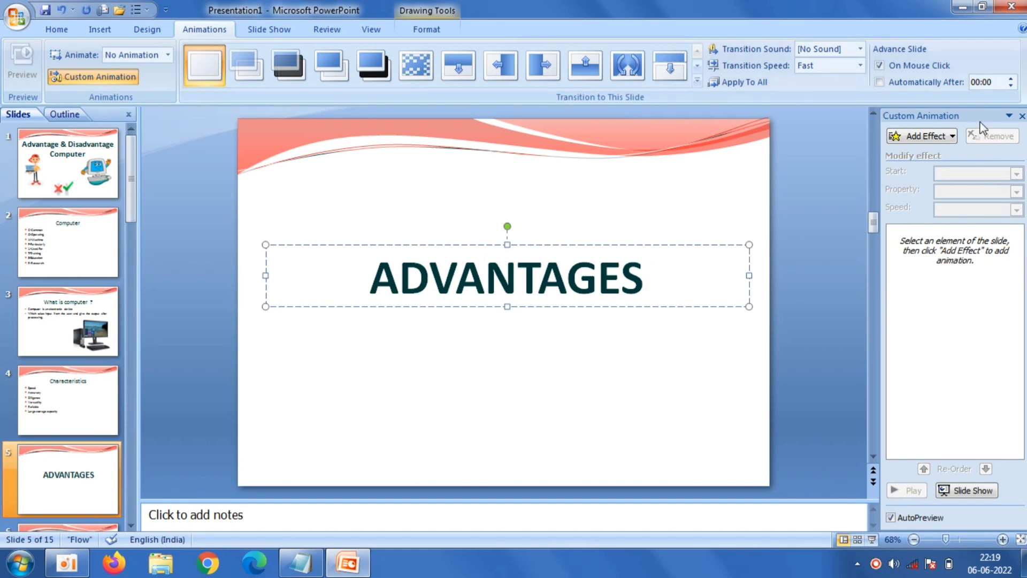
{"action": "left_click", "coordinate": [947, 138]}
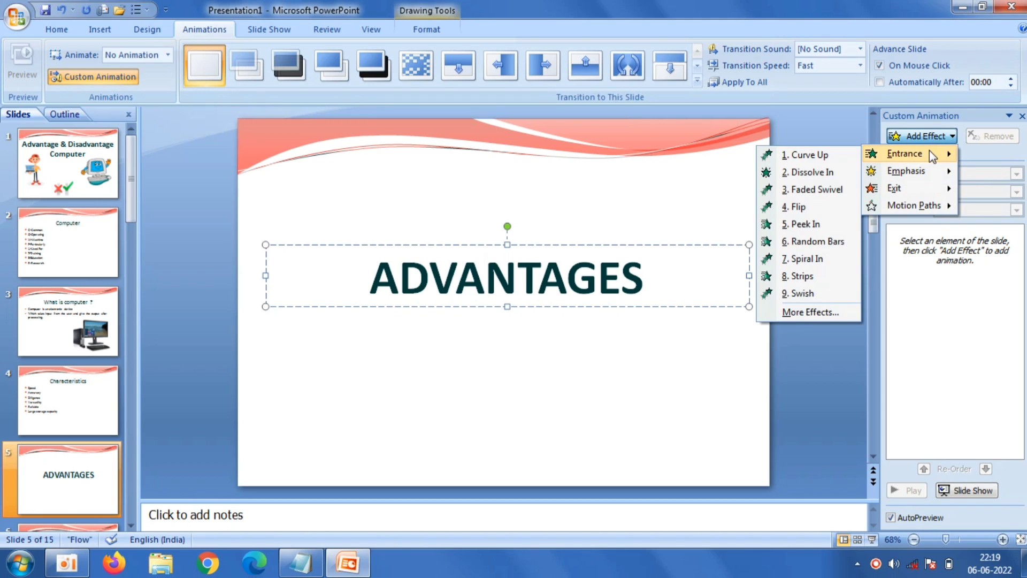
{"action": "left_click", "coordinate": [843, 188]}
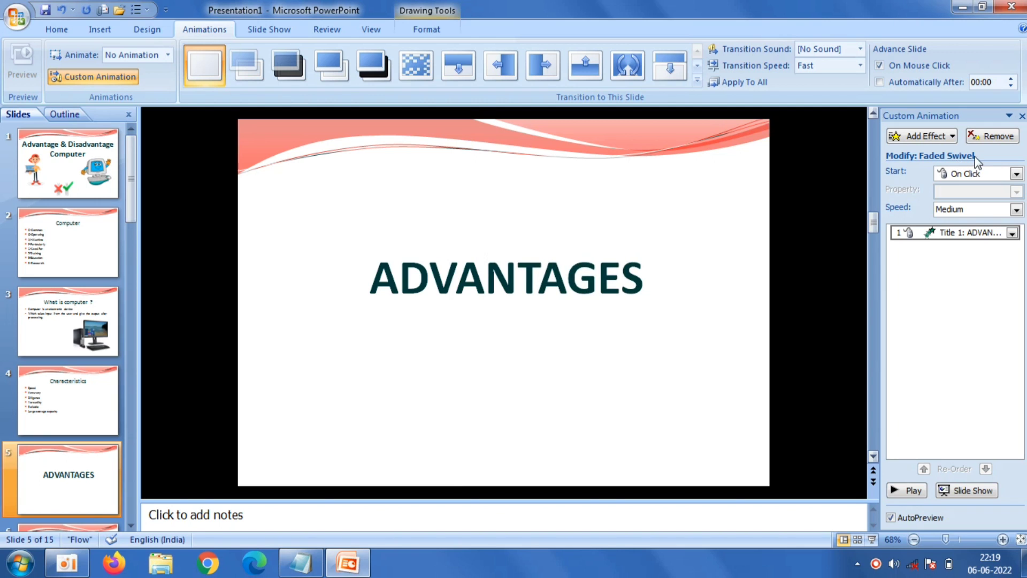
{"action": "left_click", "coordinate": [1016, 173]}
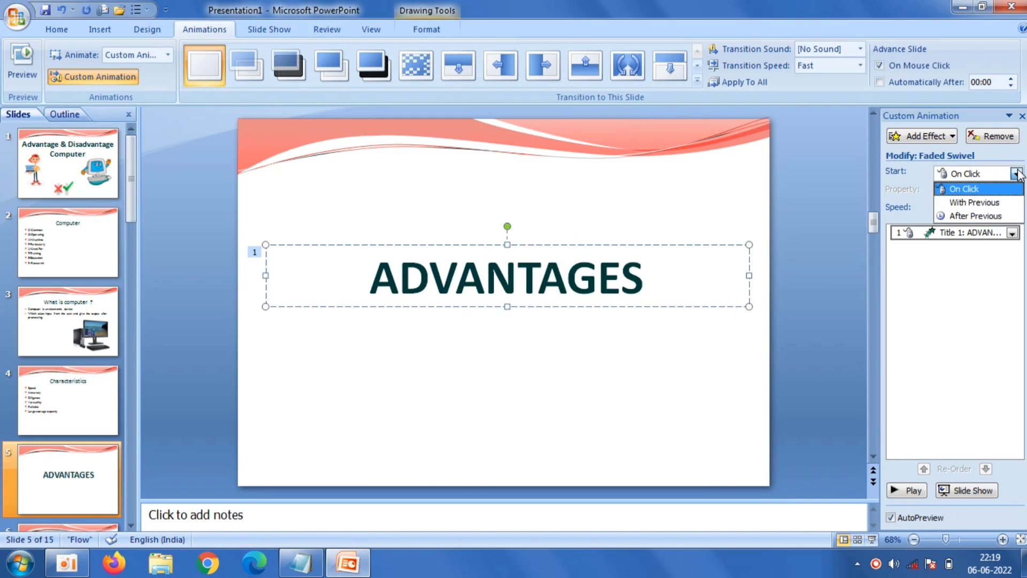
{"action": "left_click", "coordinate": [975, 216]}
{"action": "left_click", "coordinate": [829, 234]}
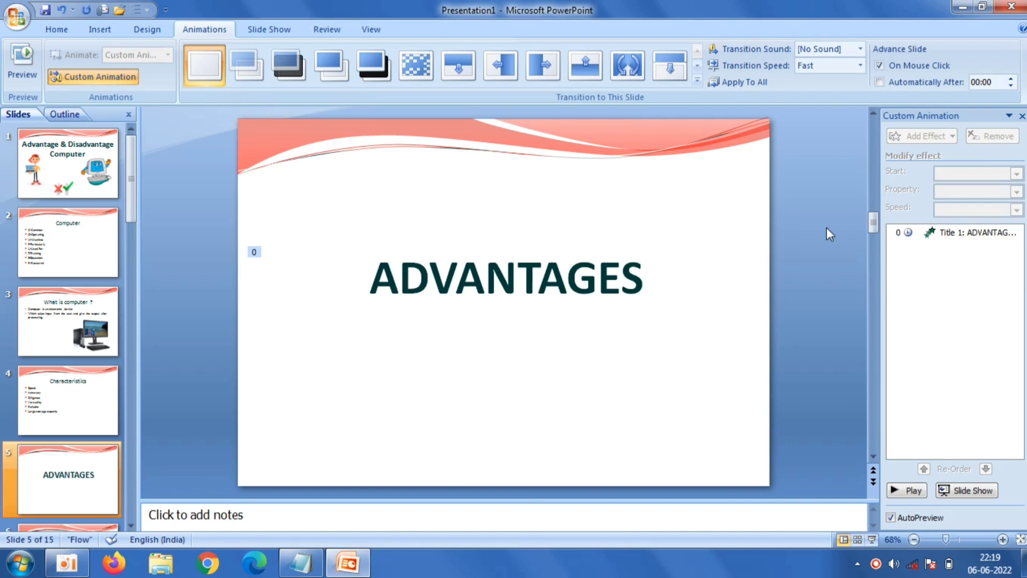
{"action": "key", "text": "Home"}
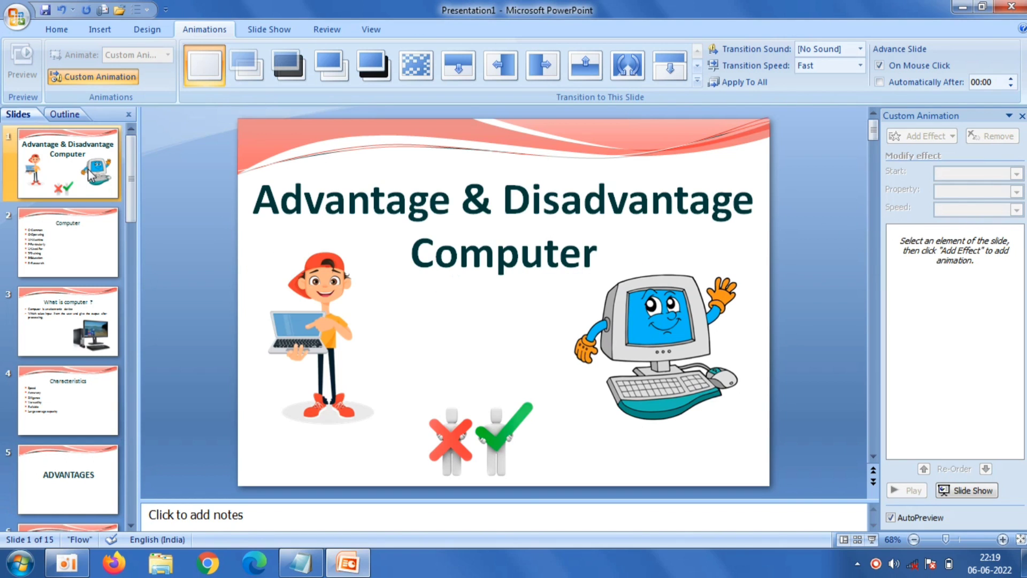
Add a Random Bars entrance to the 'Advantage & Disadvantage Computer' title
{"action": "left_click", "coordinate": [509, 241]}
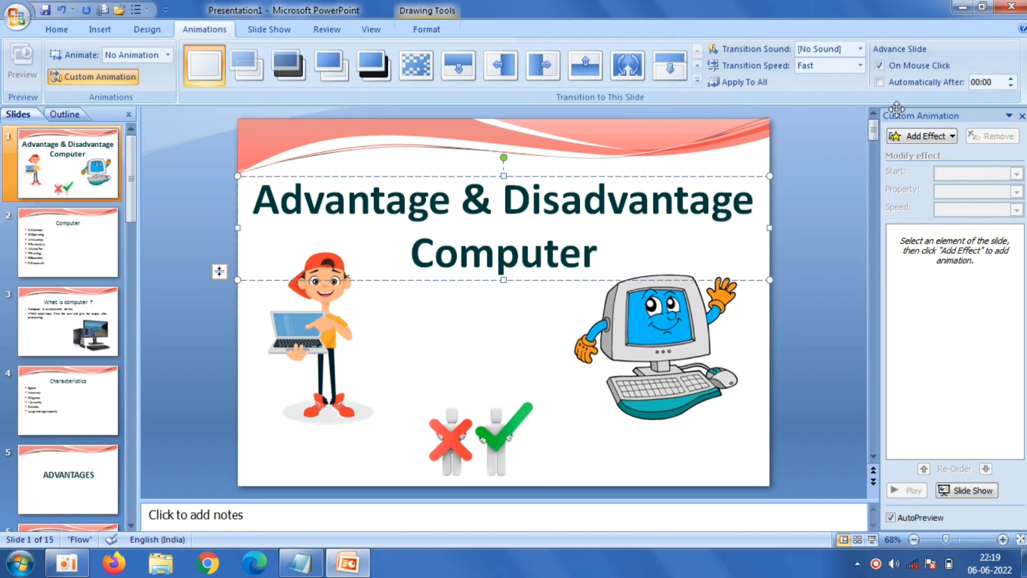
{"action": "left_click", "coordinate": [896, 136]}
{"action": "mouse_move", "coordinate": [905, 153]}
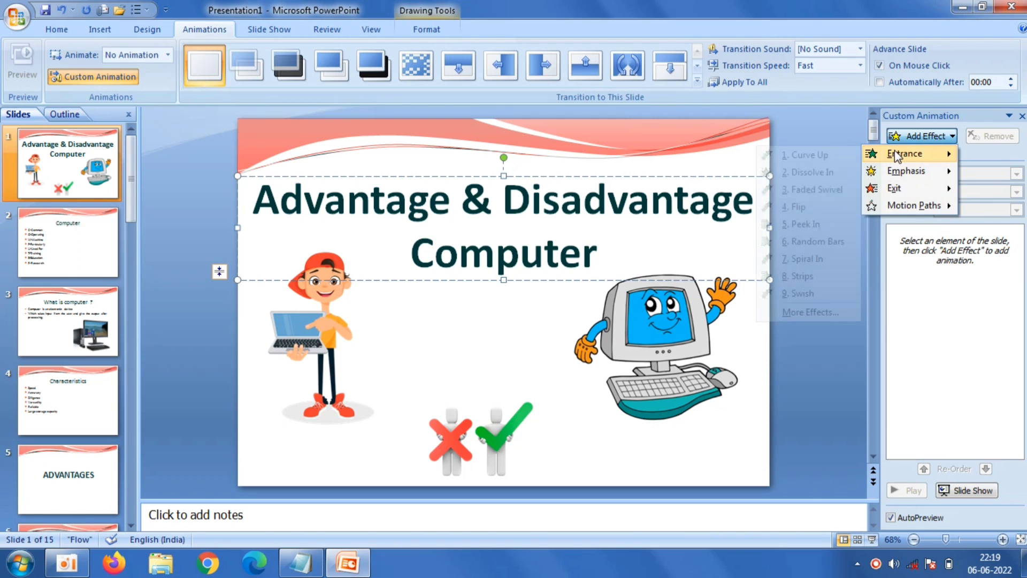
{"action": "left_click", "coordinate": [810, 311]}
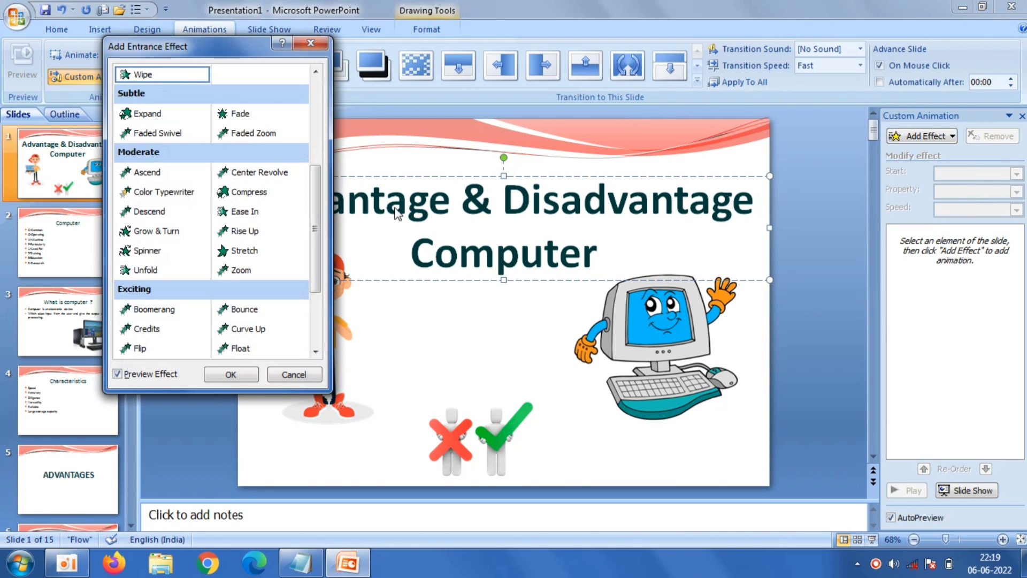
{"action": "scroll", "coordinate": [315, 195], "scroll_direction": "up", "scroll_amount": 5}
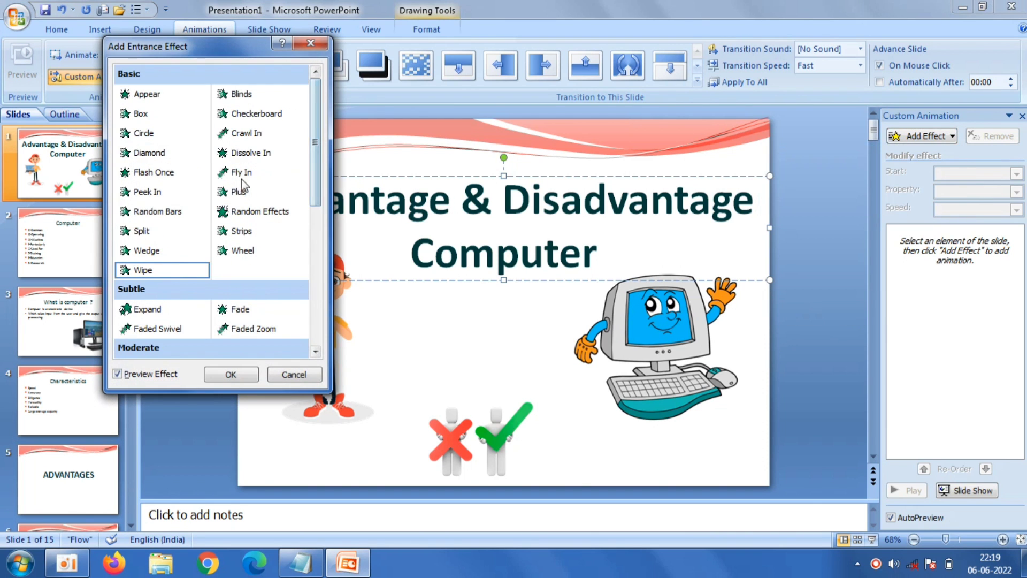
{"action": "left_click", "coordinate": [173, 211]}
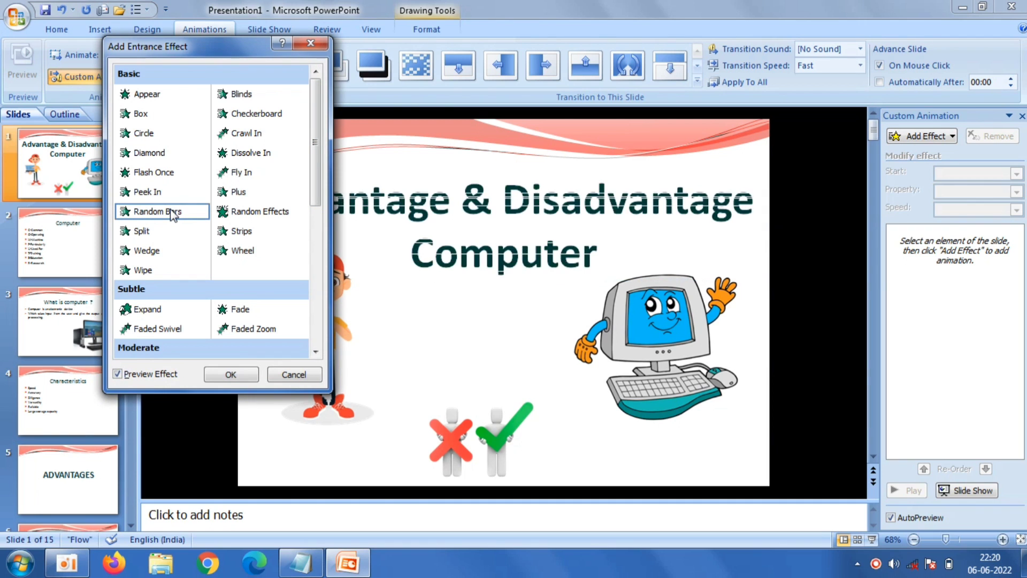
{"action": "left_click", "coordinate": [241, 377]}
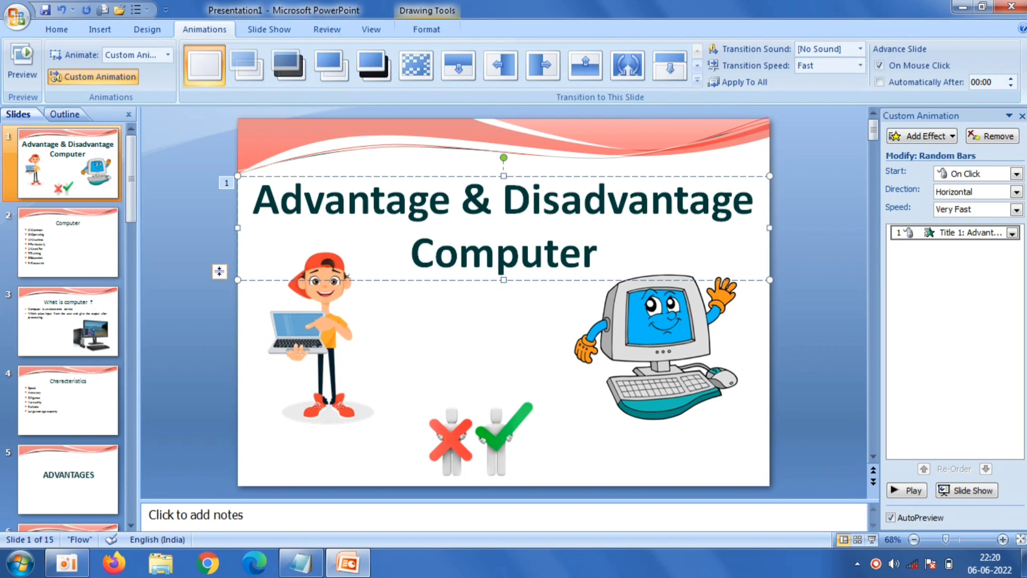
Set the Random Bars entrance to Vertical, After Previous, Very Slow
{"action": "left_click", "coordinate": [1016, 193]}
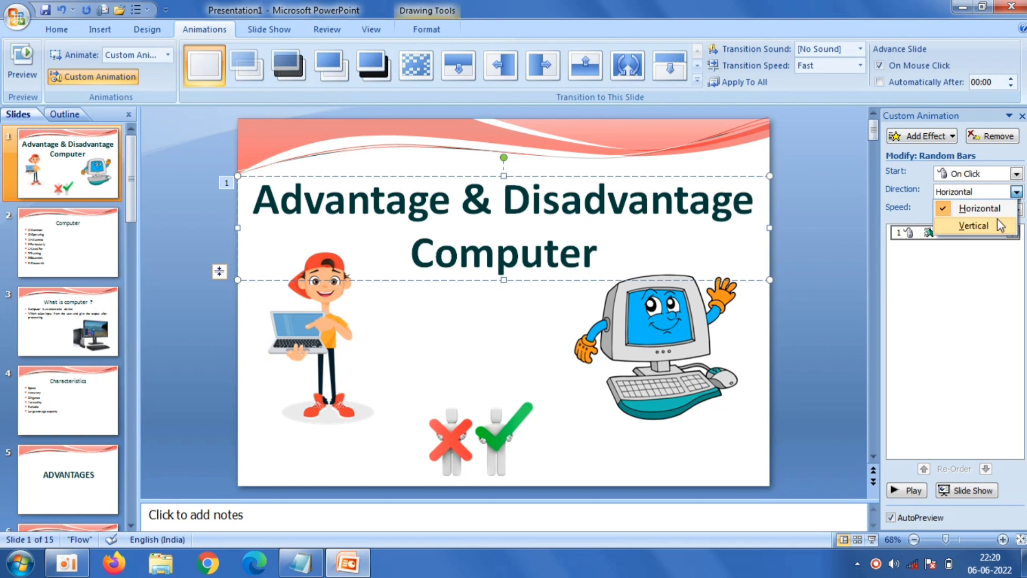
{"action": "left_click", "coordinate": [973, 225]}
{"action": "left_click", "coordinate": [1016, 174]}
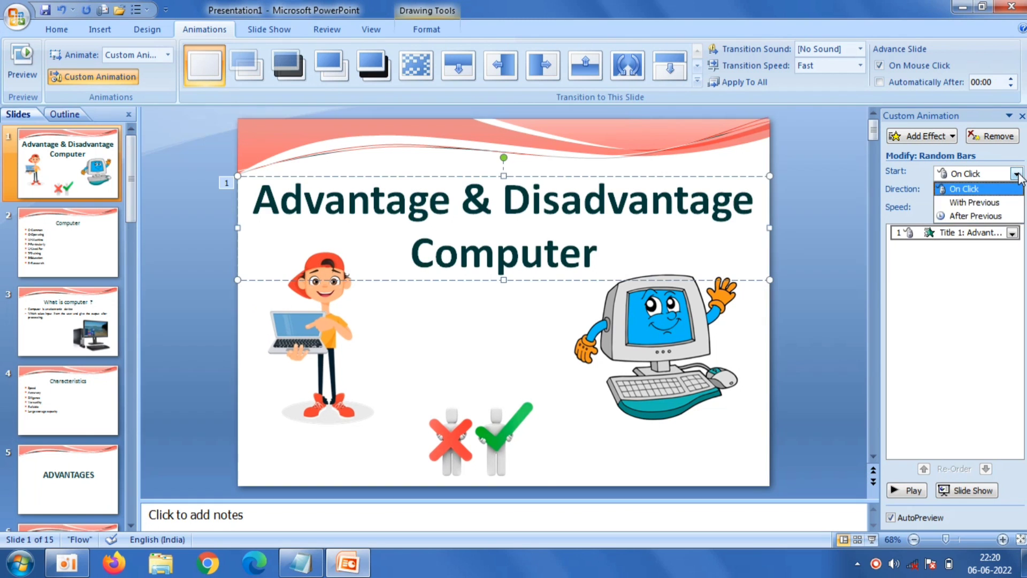
{"action": "left_click", "coordinate": [975, 215]}
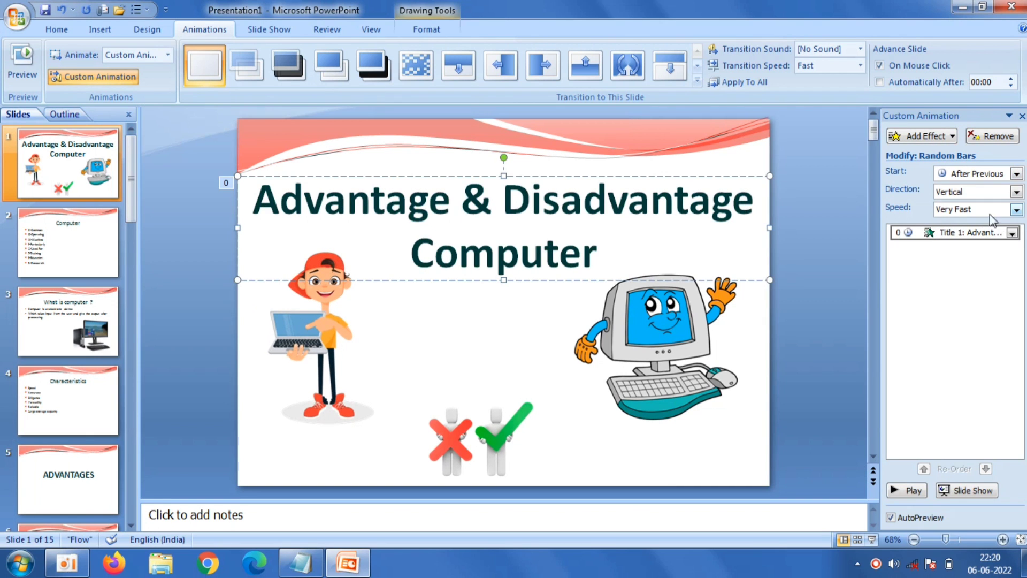
{"action": "left_click", "coordinate": [1016, 209]}
{"action": "left_click", "coordinate": [997, 226]}
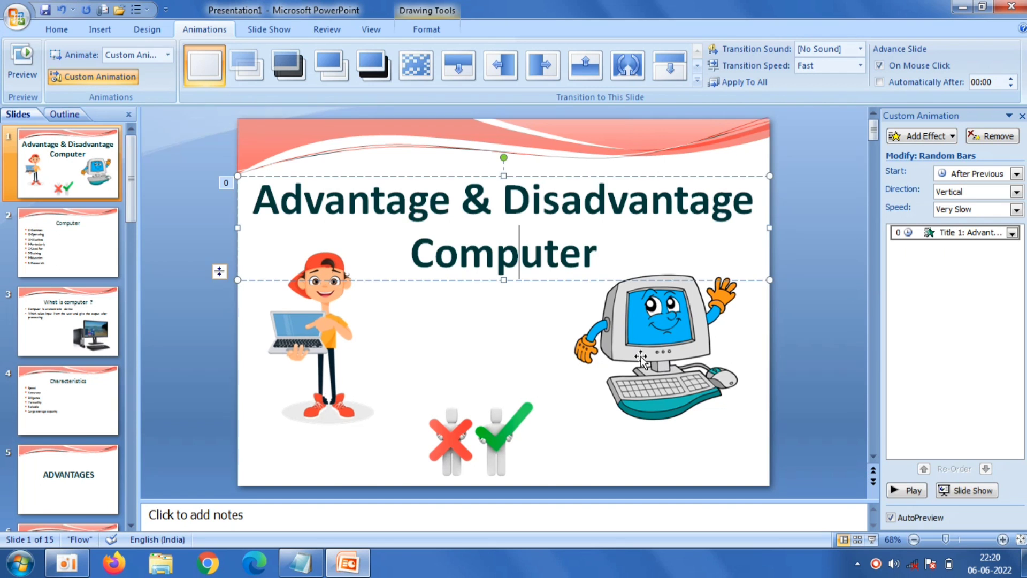
Give the boy picture a Strips entrance effect
{"action": "left_click", "coordinate": [352, 367]}
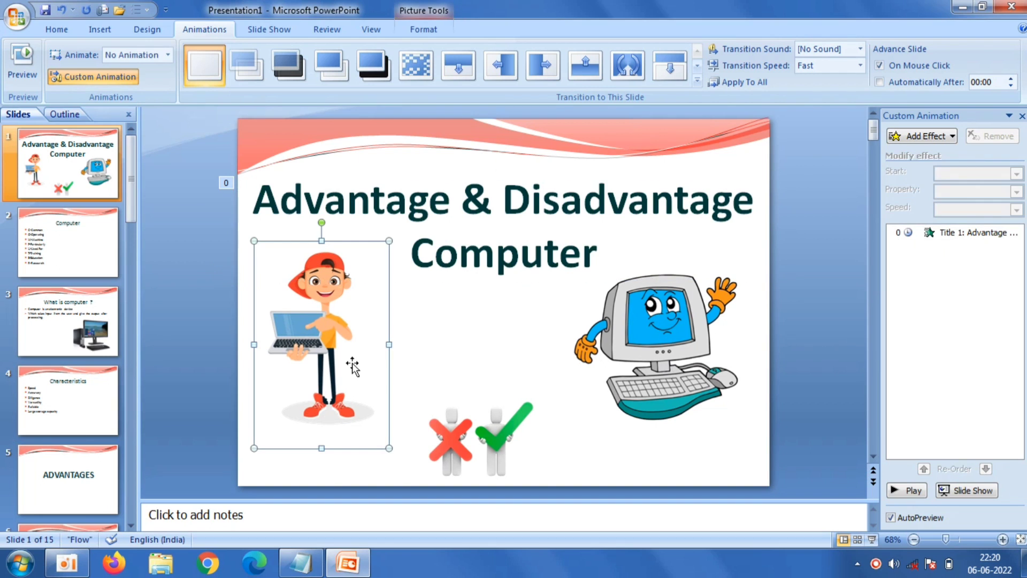
{"action": "left_click", "coordinate": [897, 140]}
{"action": "mouse_move", "coordinate": [905, 153]}
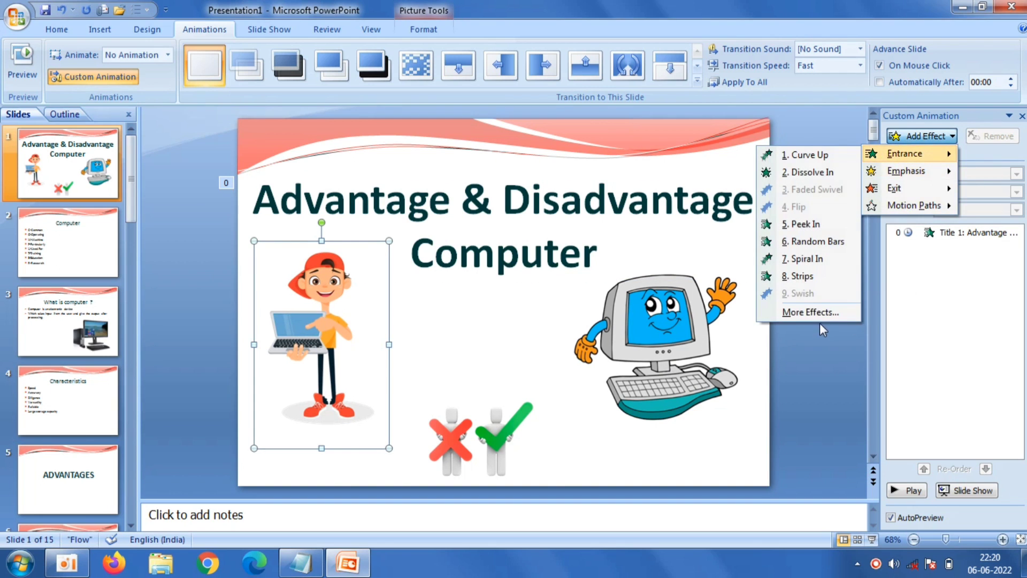
{"action": "left_click", "coordinate": [787, 313]}
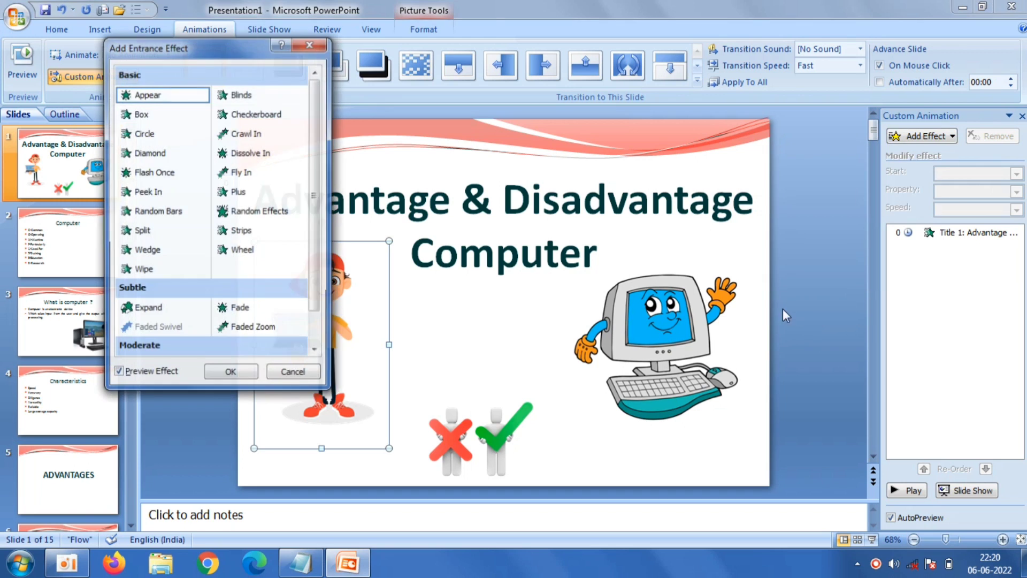
{"action": "left_click", "coordinate": [271, 233]}
{"action": "left_click", "coordinate": [250, 373]}
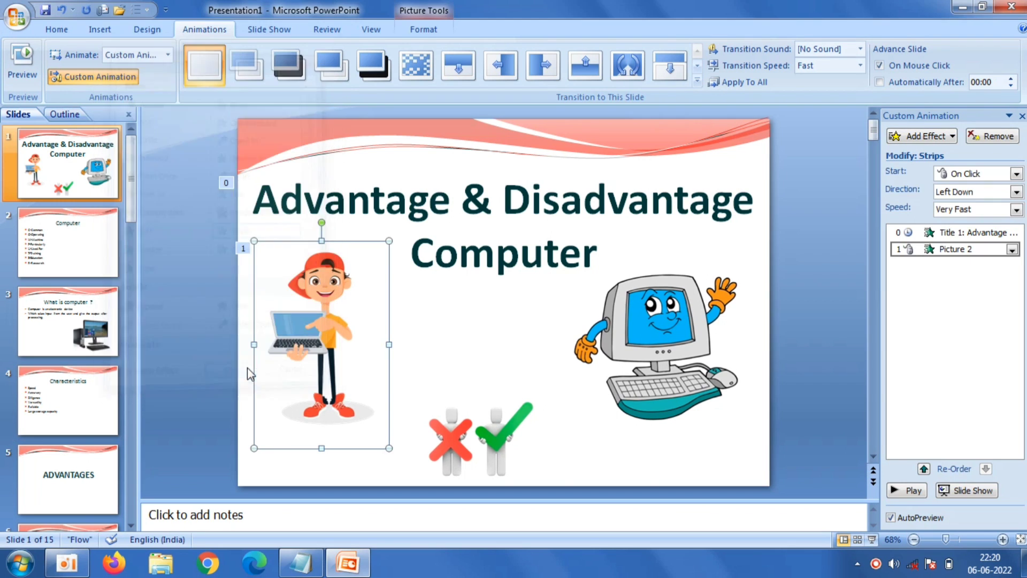
Set the Strips entrance to Right Up, After Previous, Medium speed
{"action": "left_click", "coordinate": [1016, 192]}
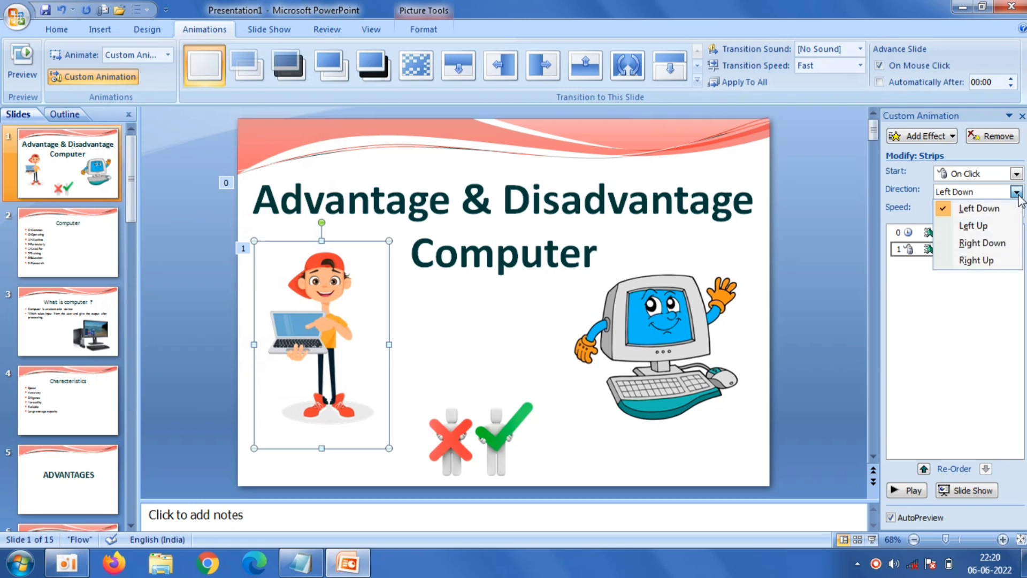
{"action": "left_click", "coordinate": [971, 258]}
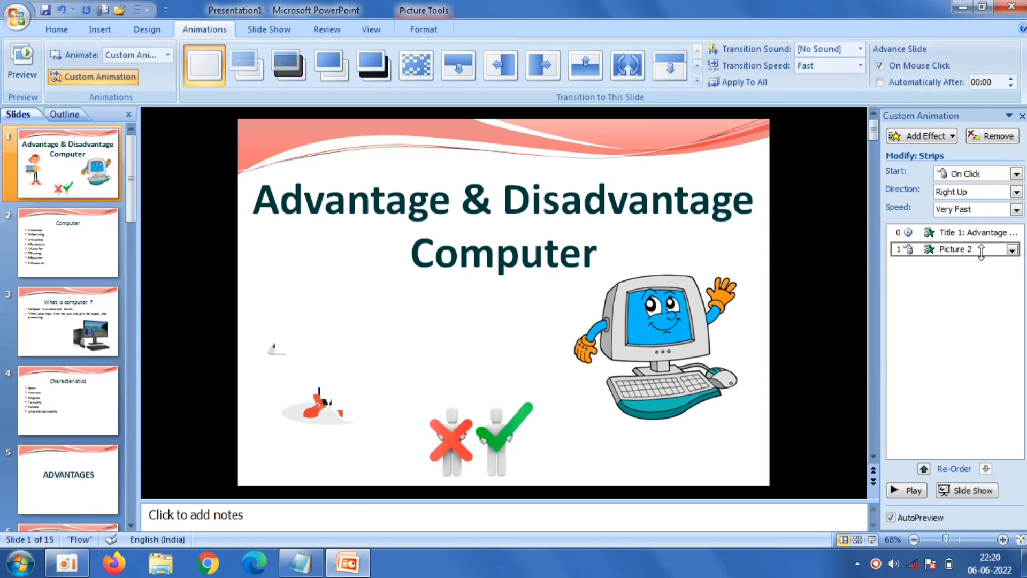
{"action": "left_click", "coordinate": [1016, 174]}
{"action": "left_click", "coordinate": [979, 216]}
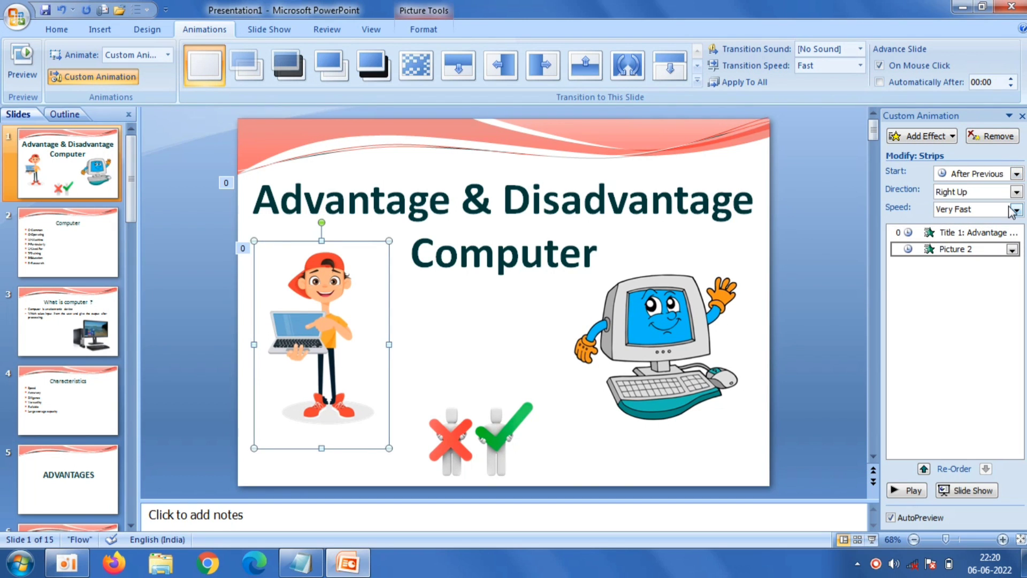
{"action": "left_click", "coordinate": [1016, 209]}
{"action": "left_click", "coordinate": [971, 240]}
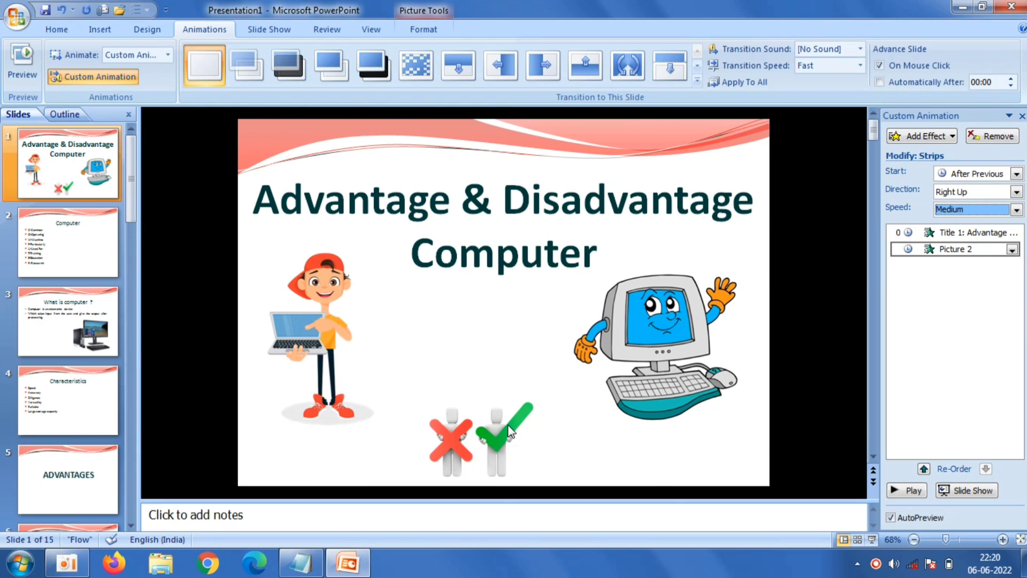
{"action": "left_click", "coordinate": [681, 328]}
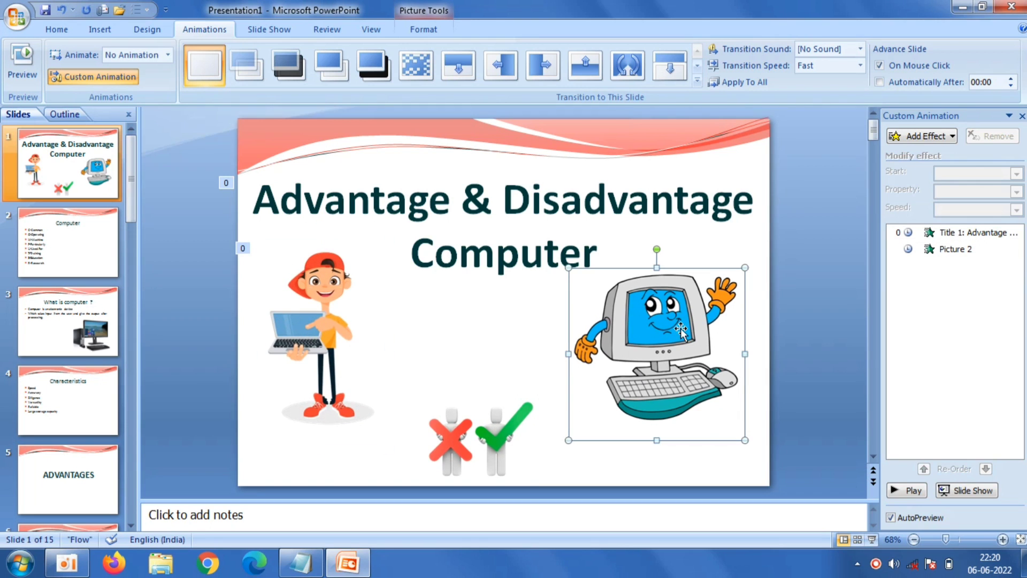
Give the waving computer picture a Dissolve In entrance effect
{"action": "left_click", "coordinate": [915, 137]}
{"action": "mouse_move", "coordinate": [904, 153]}
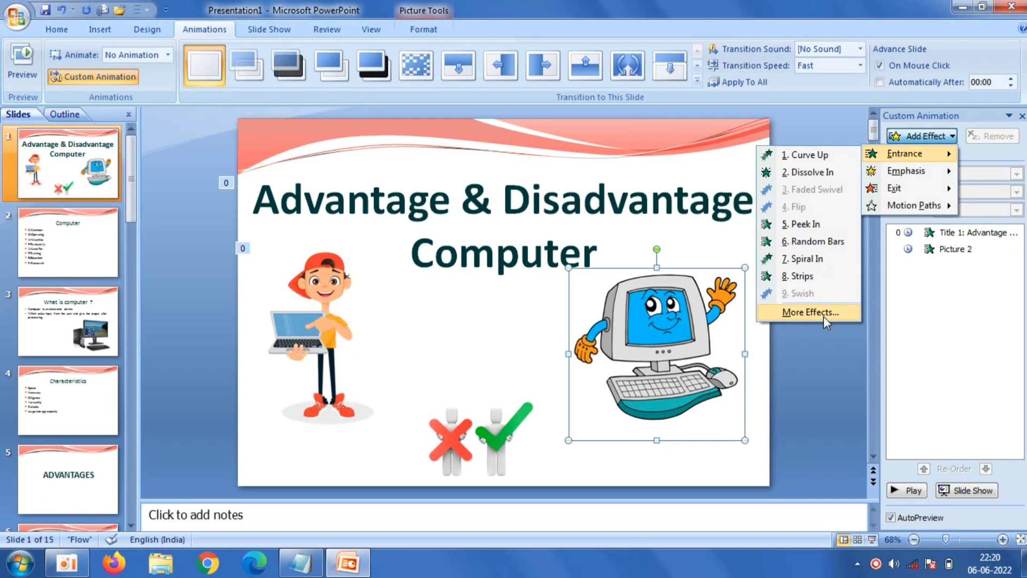
{"action": "left_click", "coordinate": [823, 314]}
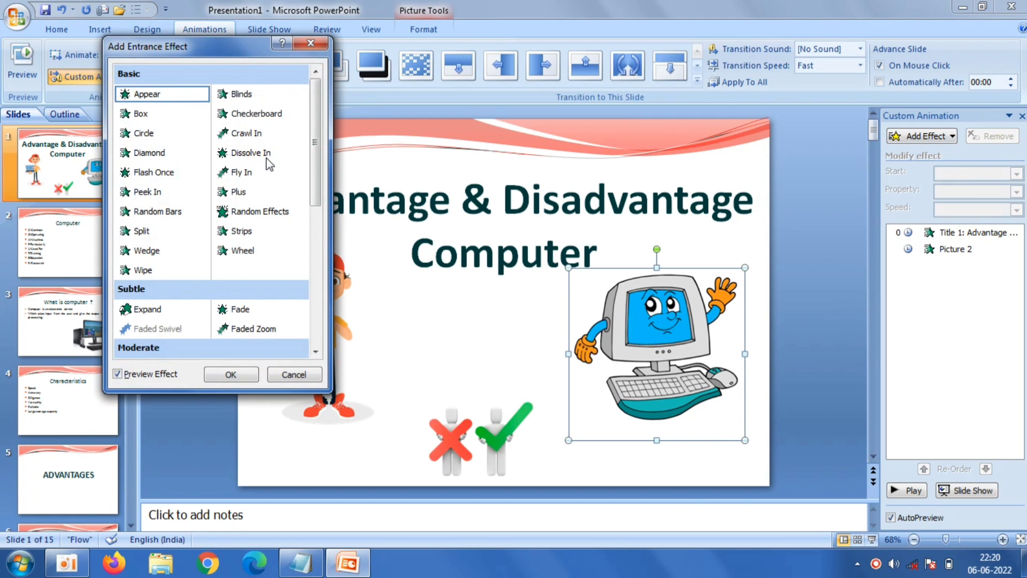
{"action": "left_click", "coordinate": [266, 158]}
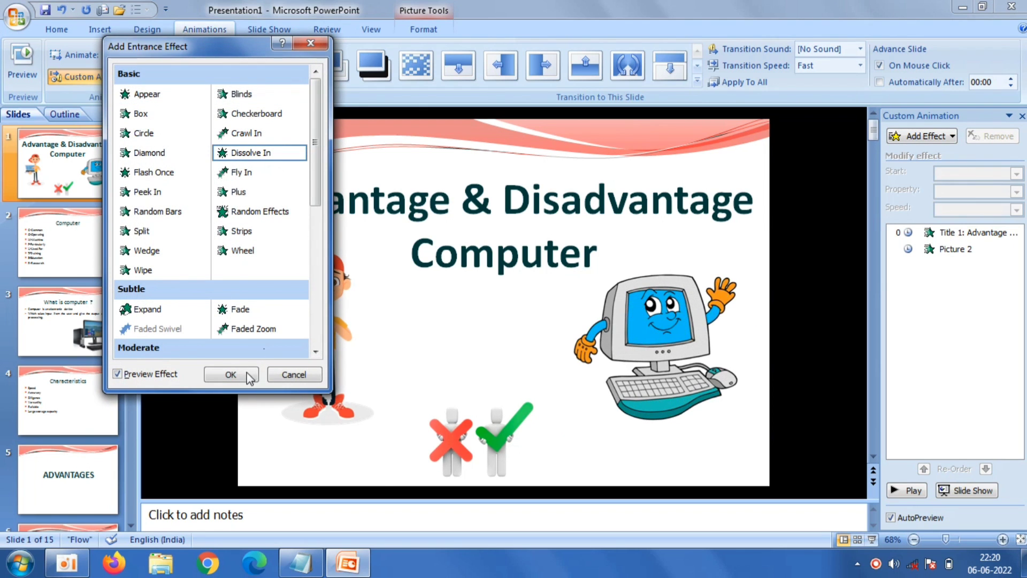
{"action": "left_click", "coordinate": [231, 374]}
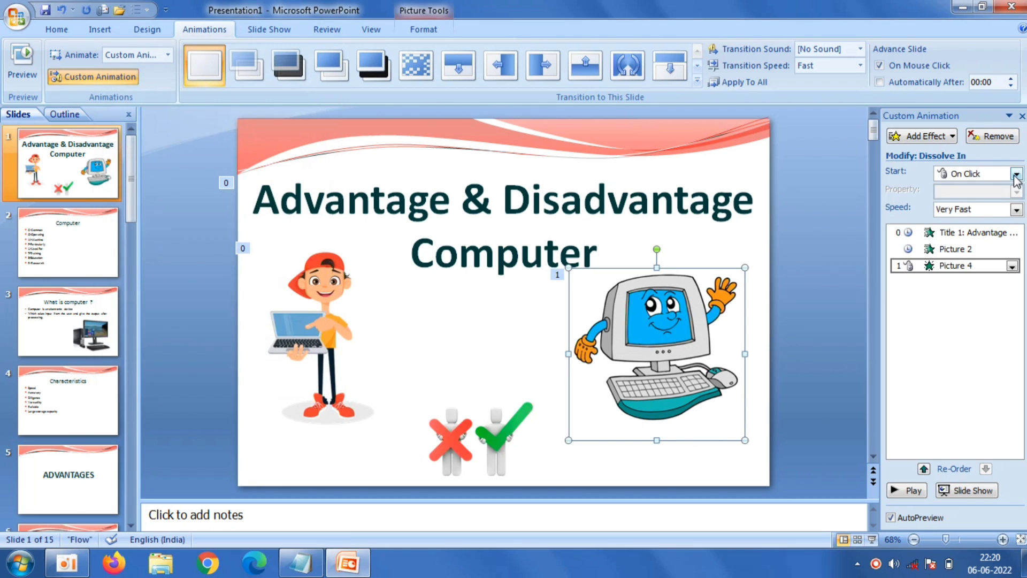
Make the Dissolve In start After Previous at Very Slow speed
{"action": "left_click", "coordinate": [1016, 173]}
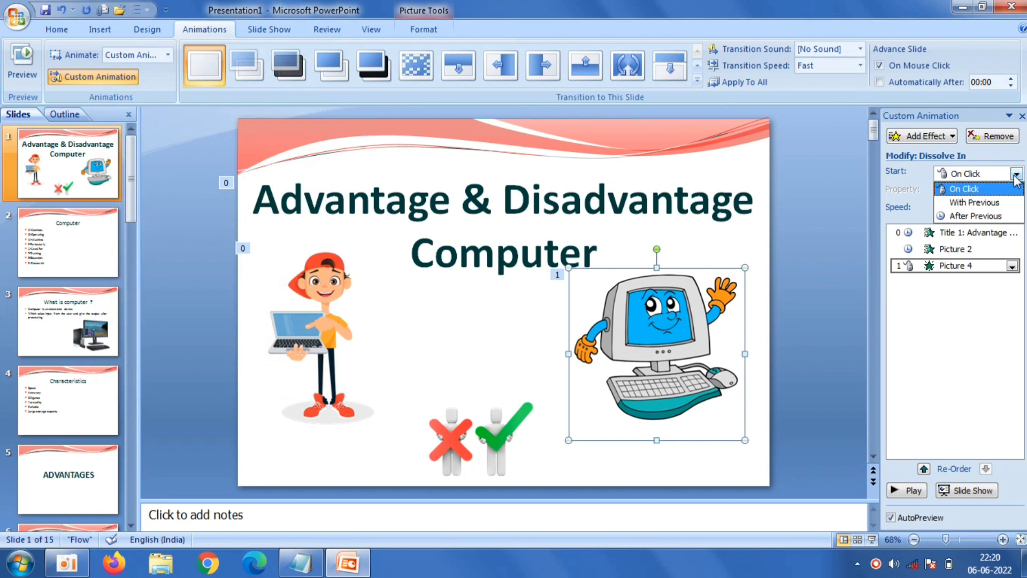
{"action": "left_click", "coordinate": [960, 213]}
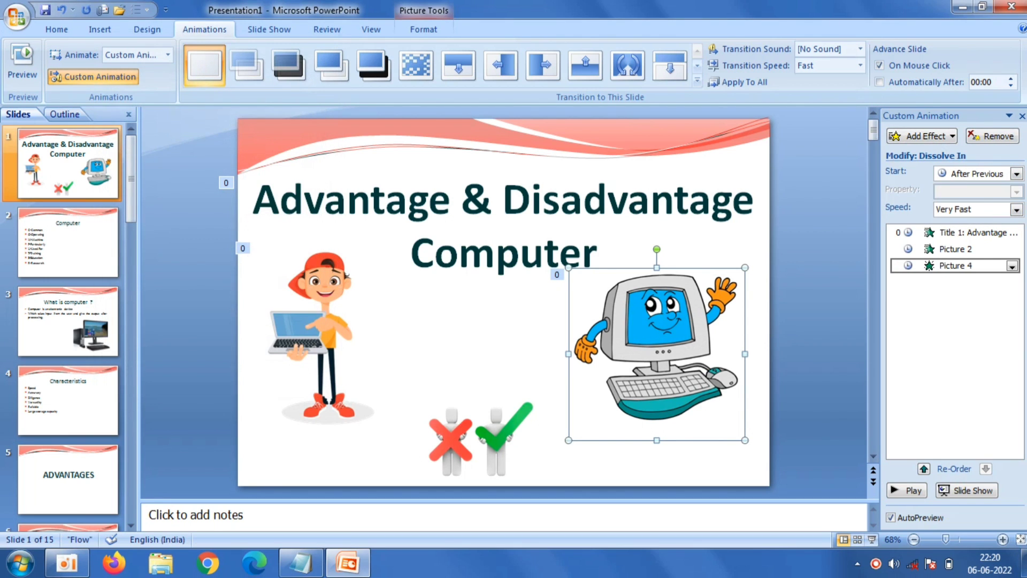
{"action": "left_click", "coordinate": [1015, 210]}
{"action": "left_click", "coordinate": [973, 227]}
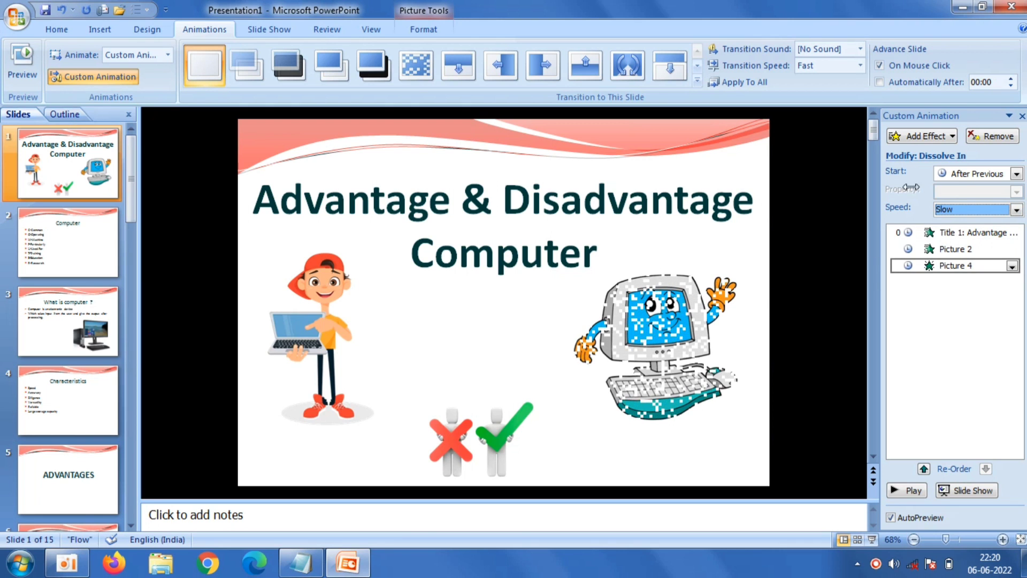
{"action": "left_click", "coordinate": [1016, 209]}
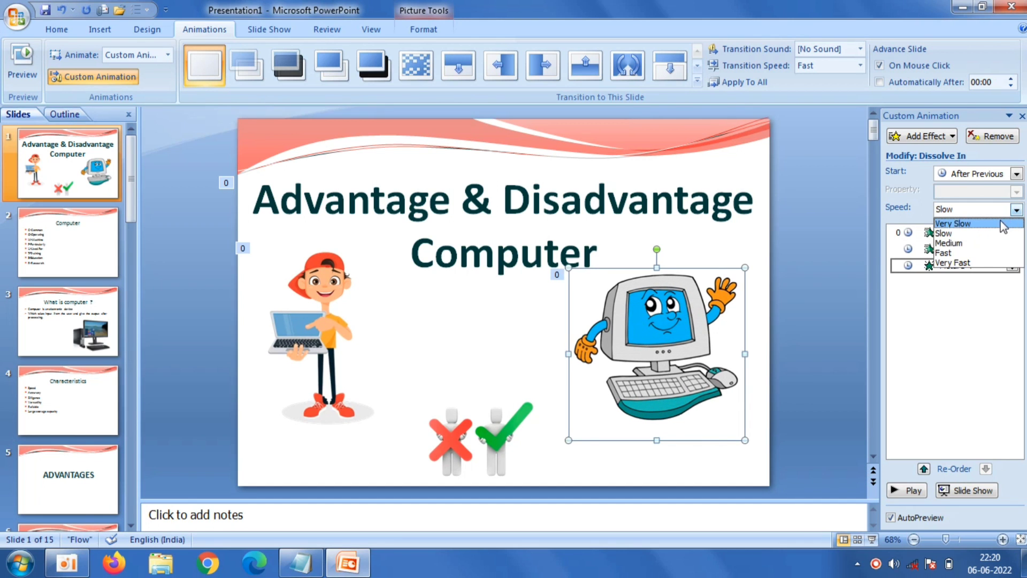
{"action": "left_click", "coordinate": [1003, 223]}
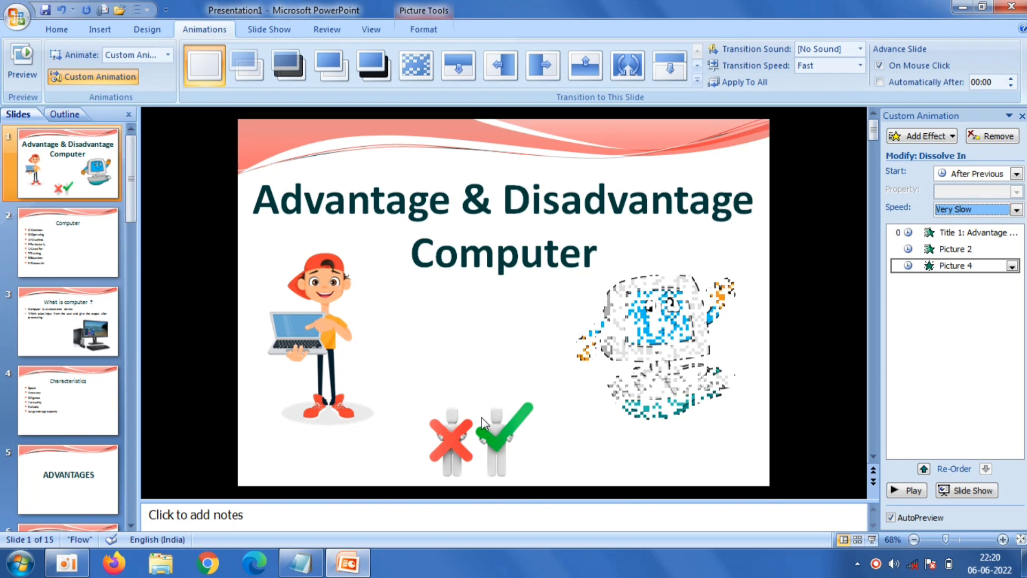
{"action": "left_click", "coordinate": [481, 422]}
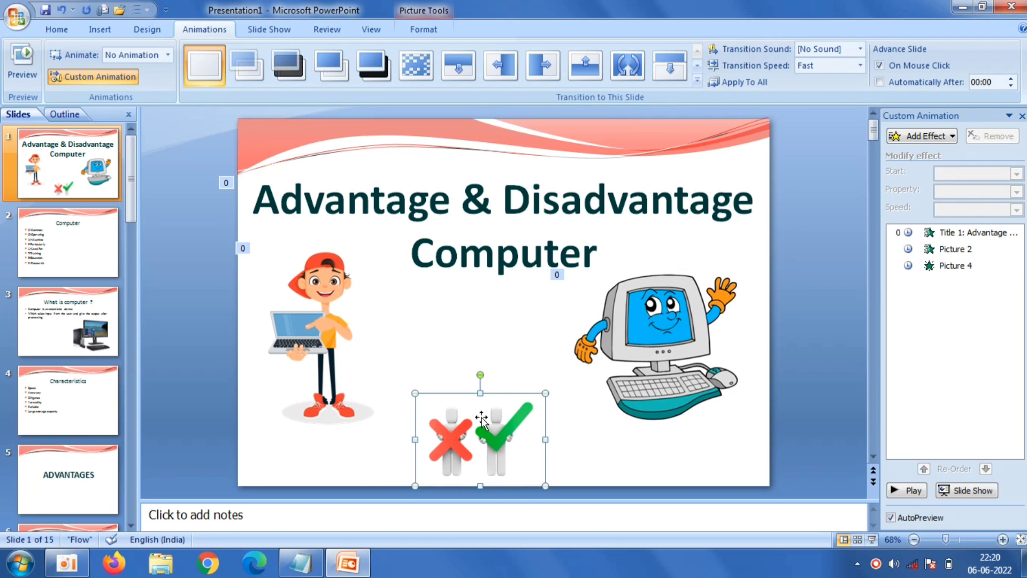
{"action": "left_click", "coordinate": [904, 140]}
{"action": "mouse_move", "coordinate": [905, 153]}
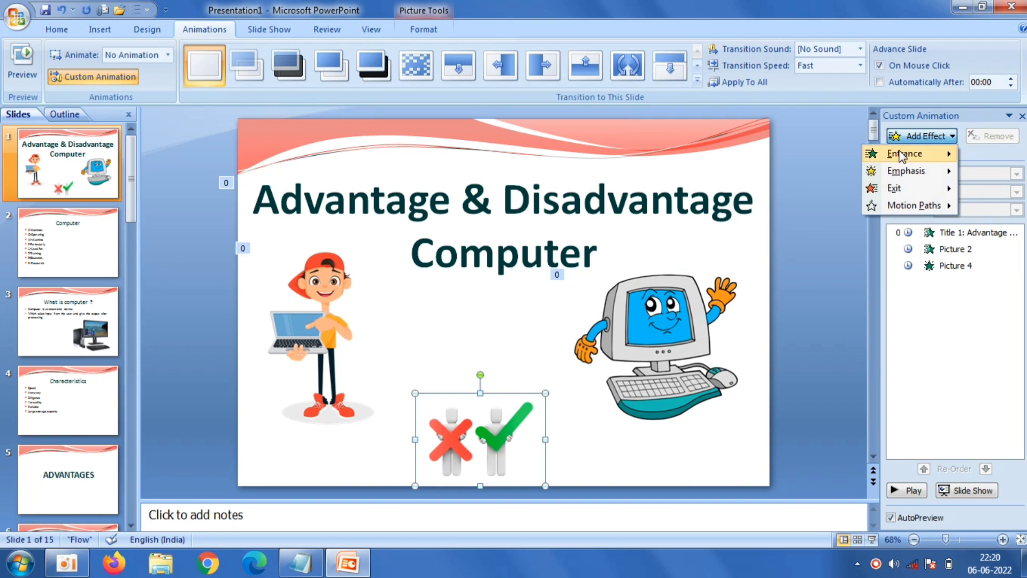
Give the cross-and-tick figure a Peek In entrance from Bottom, After Previous, Fast
{"action": "left_click", "coordinate": [811, 313]}
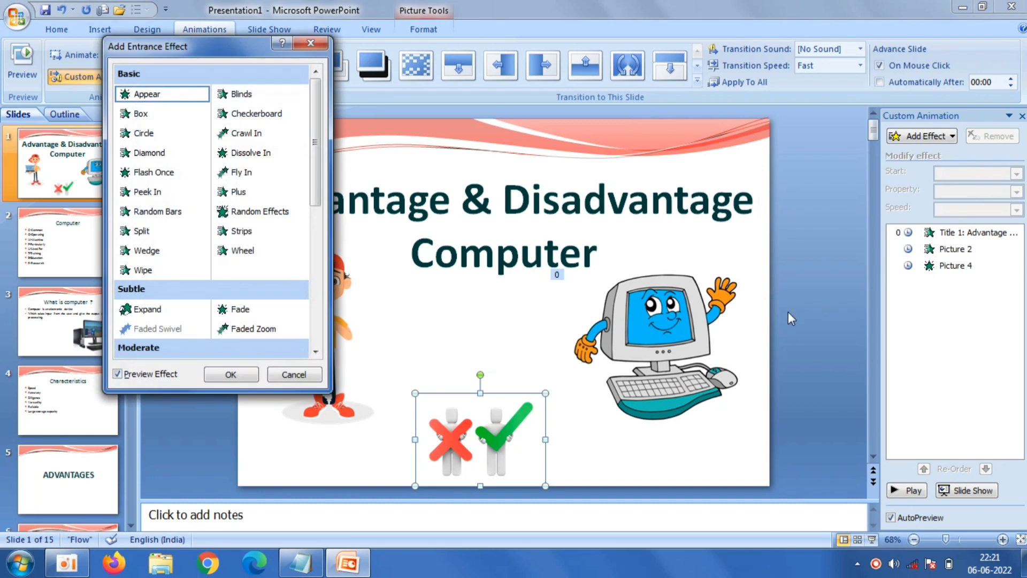
{"action": "left_click", "coordinate": [177, 196]}
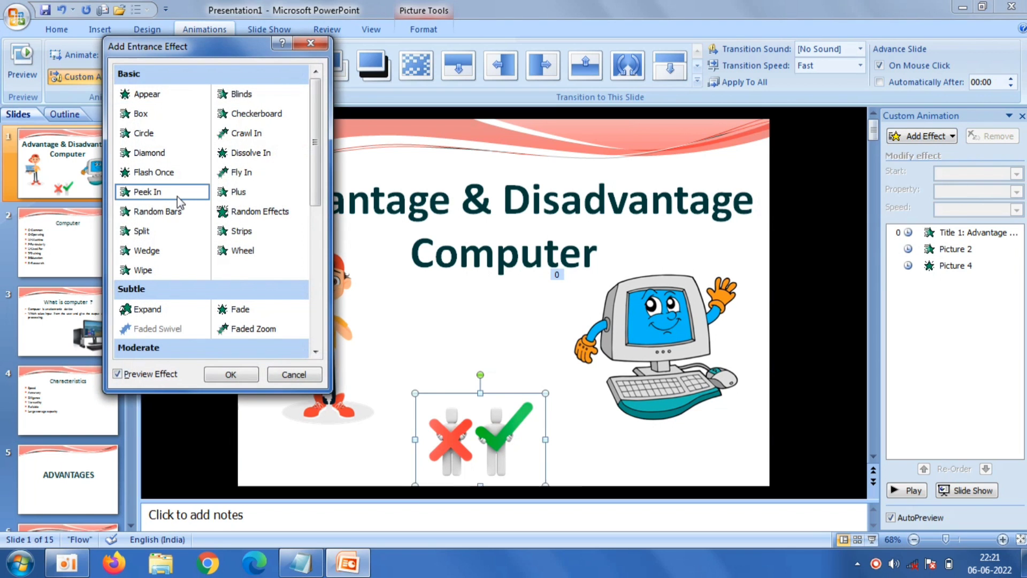
{"action": "left_click", "coordinate": [231, 374]}
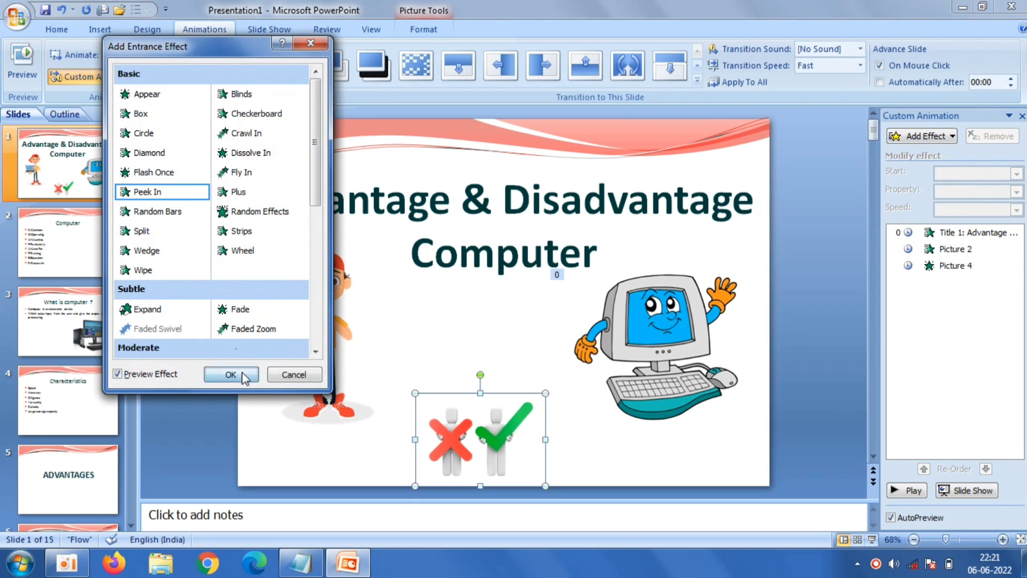
{"action": "left_click", "coordinate": [1016, 174]}
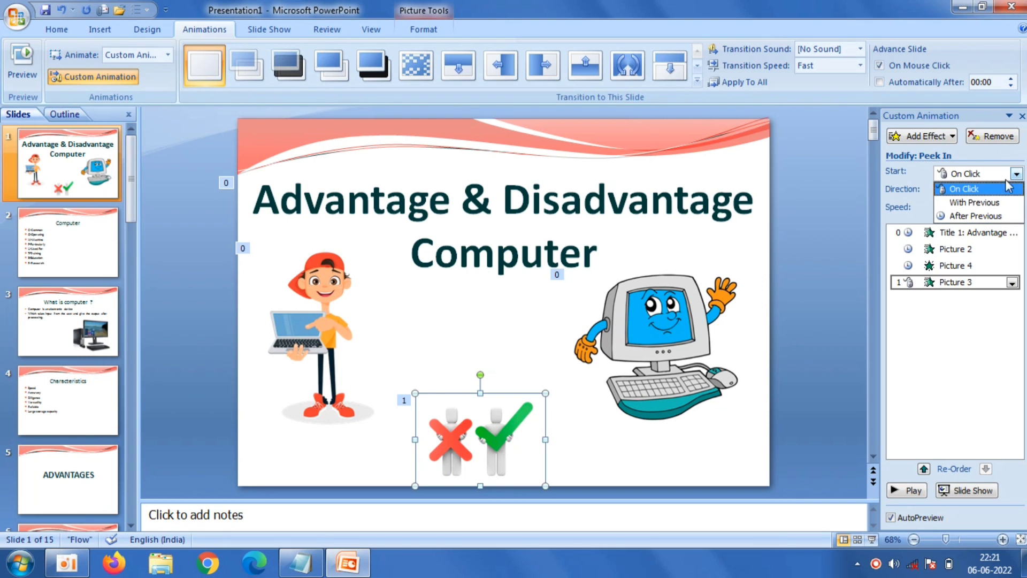
{"action": "left_click", "coordinate": [972, 217]}
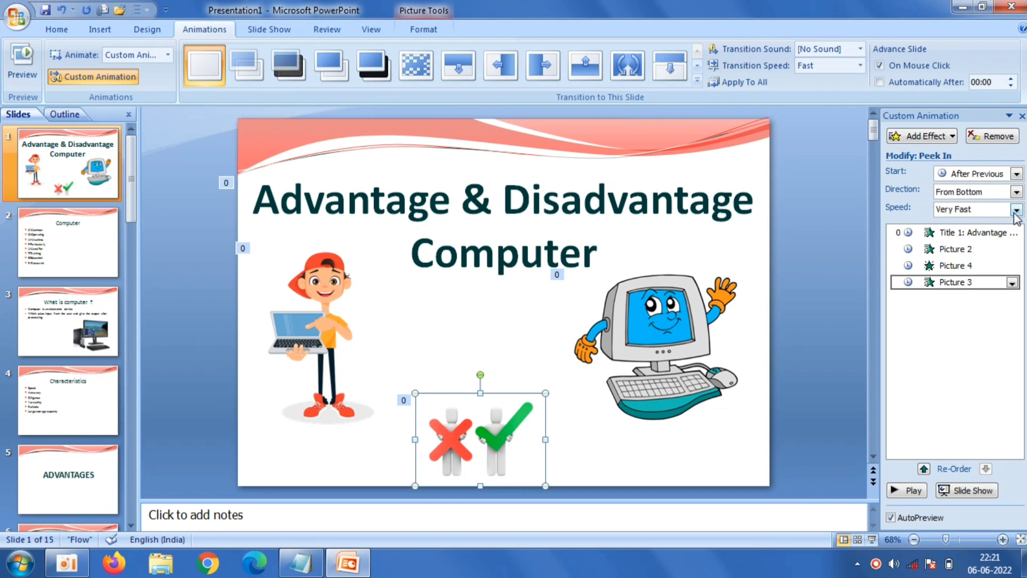
{"action": "left_click", "coordinate": [1016, 210]}
{"action": "left_click", "coordinate": [952, 253]}
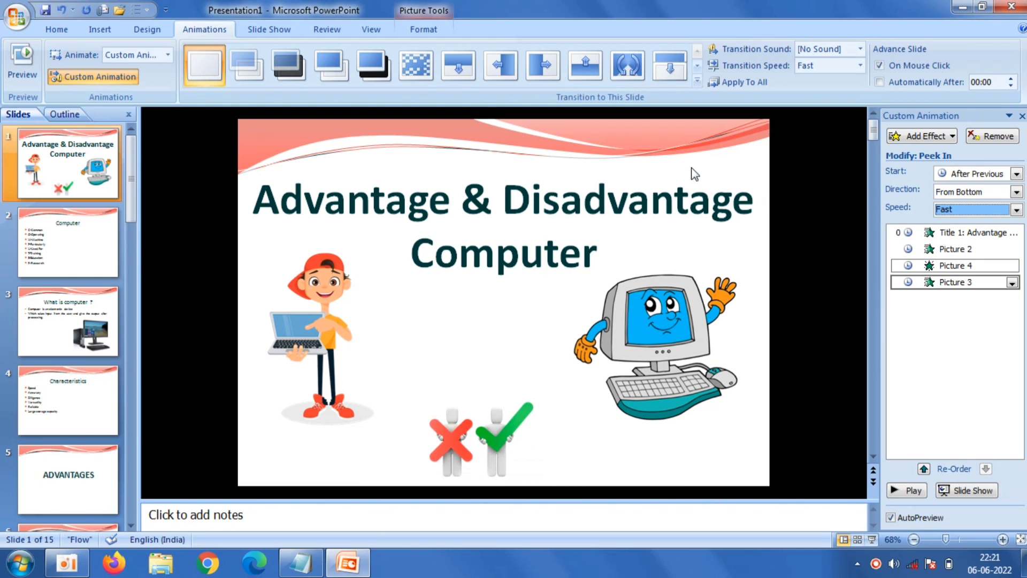
{"action": "left_click", "coordinate": [697, 81]}
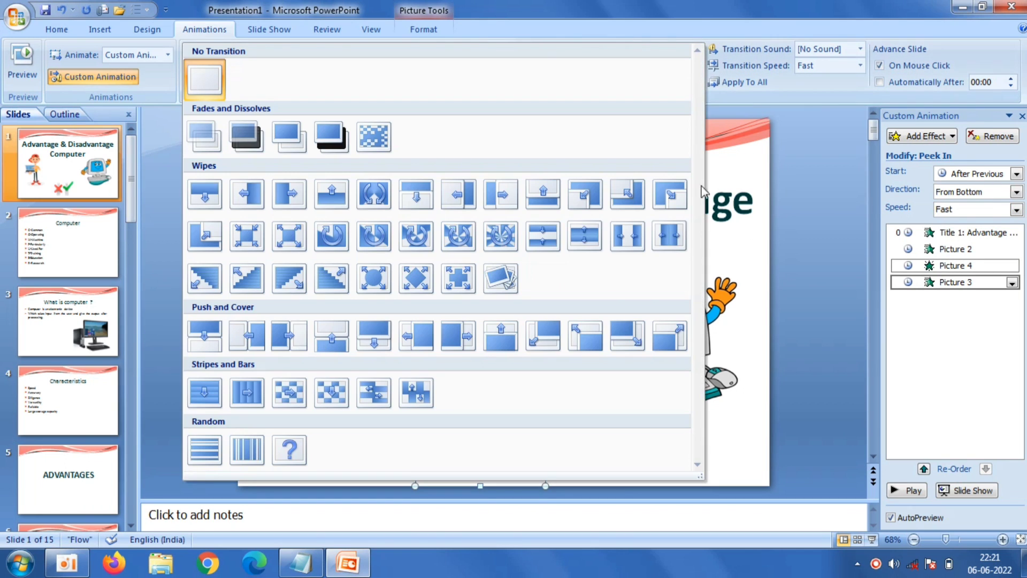
Apply a Slow Cover transition to all slides
{"action": "left_click", "coordinate": [569, 338]}
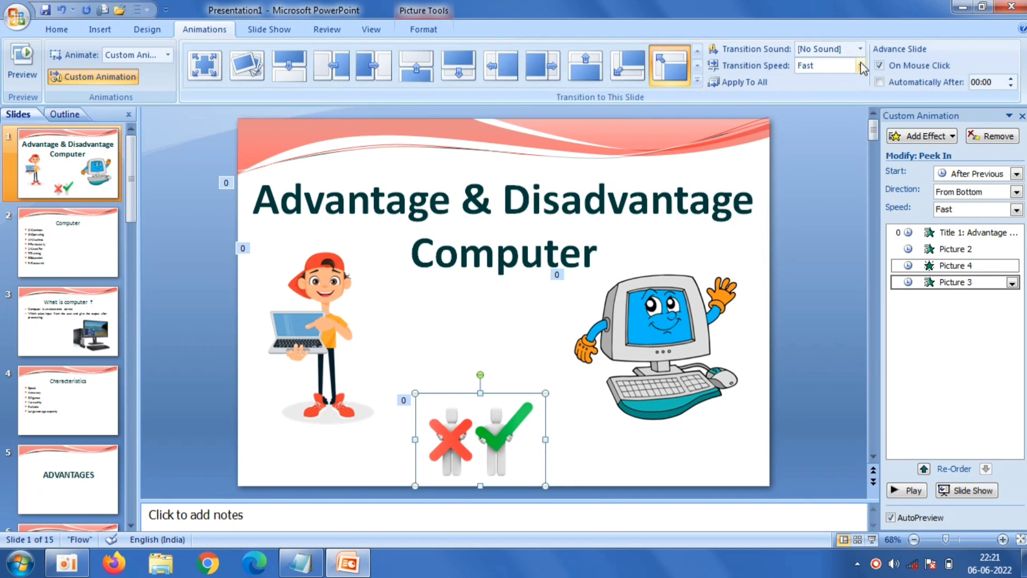
{"action": "left_click", "coordinate": [860, 65]}
{"action": "left_click", "coordinate": [852, 83]}
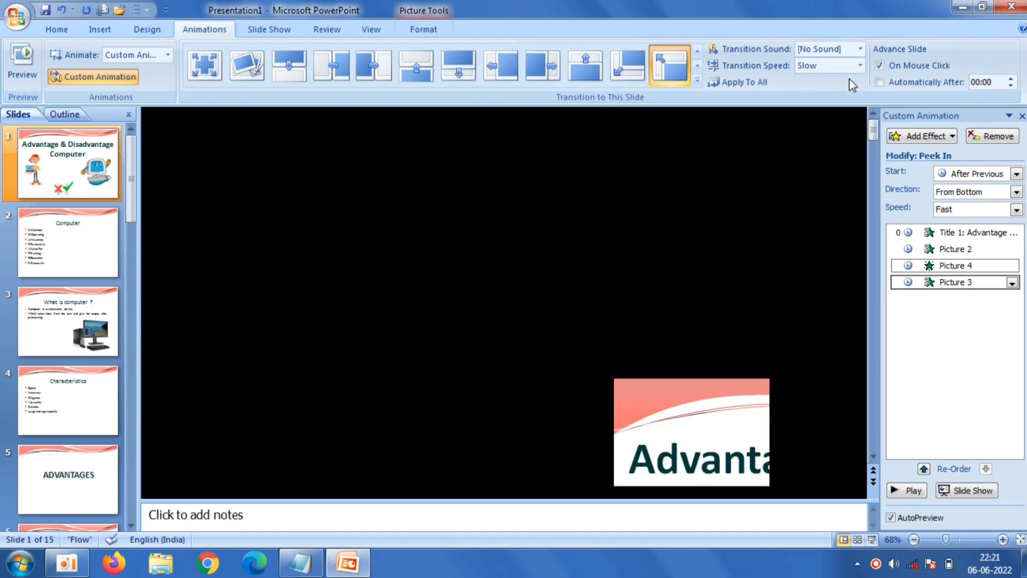
{"action": "left_click", "coordinate": [762, 80]}
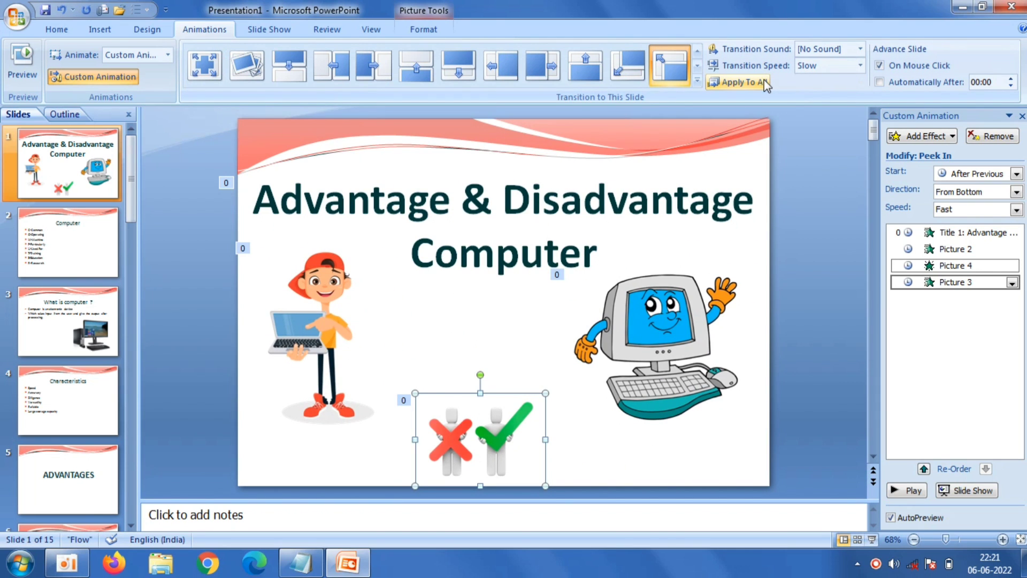
Try a comb-style stripes transition on slide 1, then open the Computer slide
{"action": "left_click", "coordinate": [696, 80]}
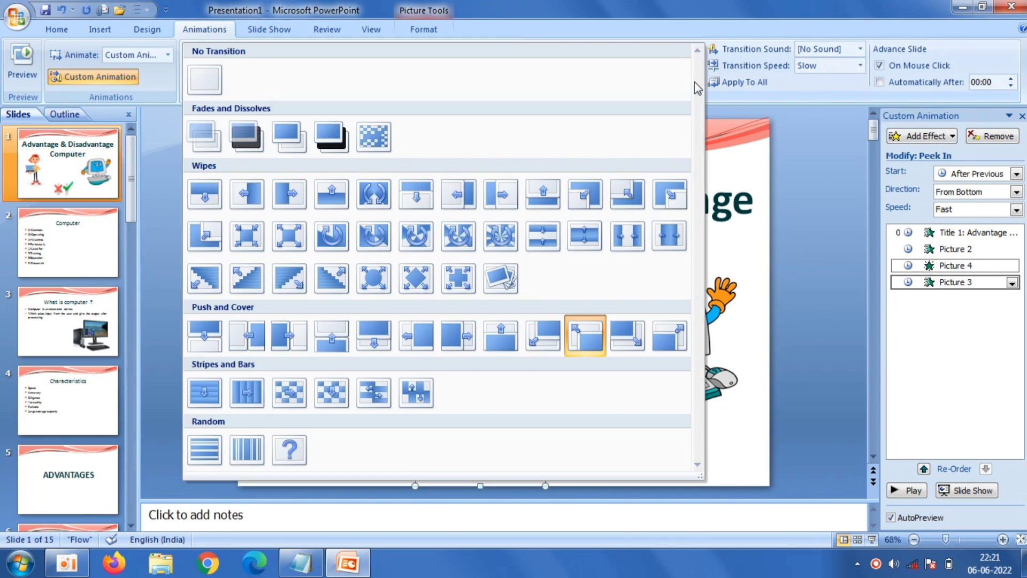
{"action": "left_click", "coordinate": [374, 392]}
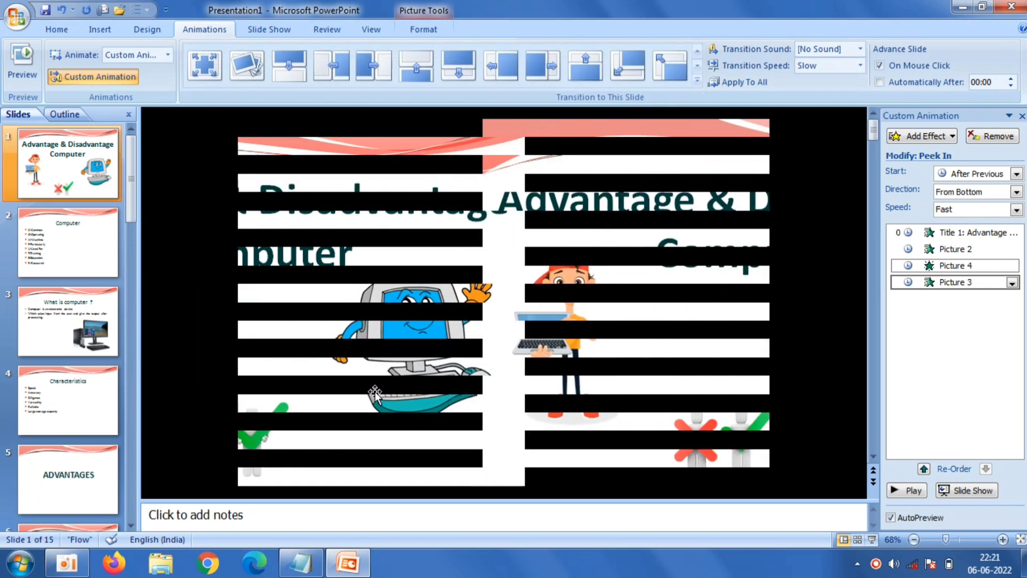
{"action": "left_click", "coordinate": [109, 245]}
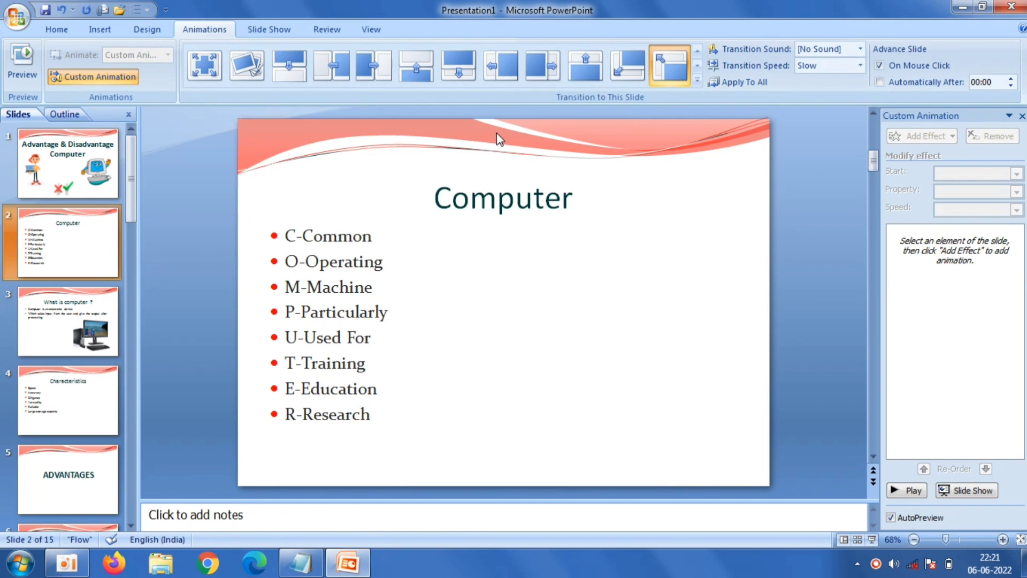
Give slides 2–5 their own transitions: another Cover, Push, Checkerboard and Stripes
{"action": "left_click", "coordinate": [588, 65]}
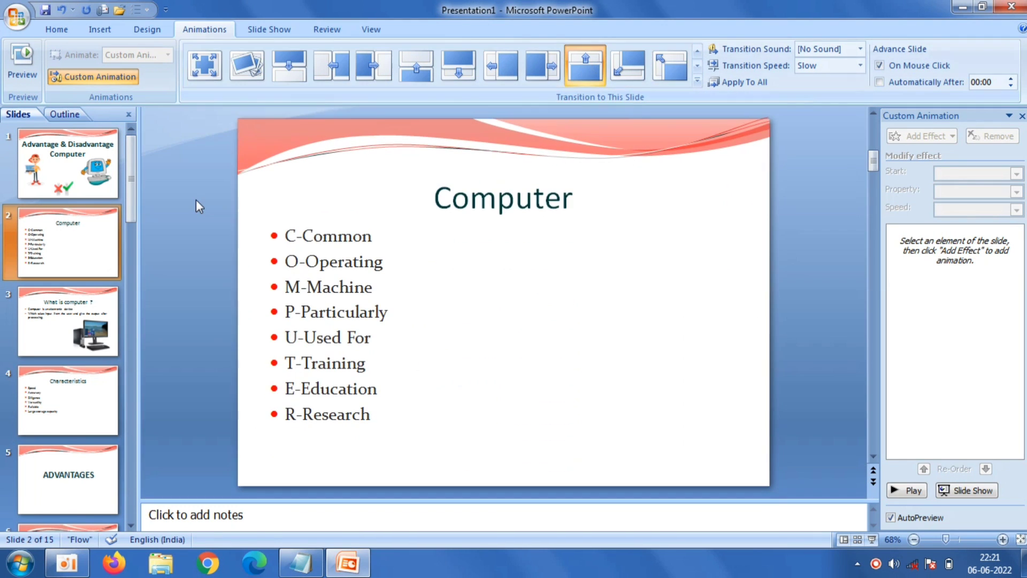
{"action": "key", "text": "Page_Down"}
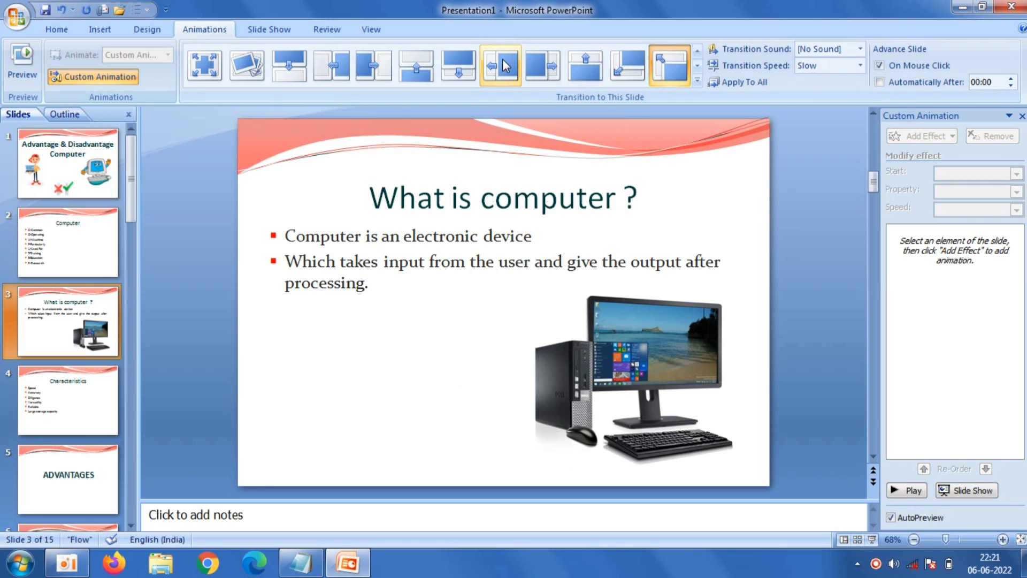
{"action": "left_click", "coordinate": [503, 65]}
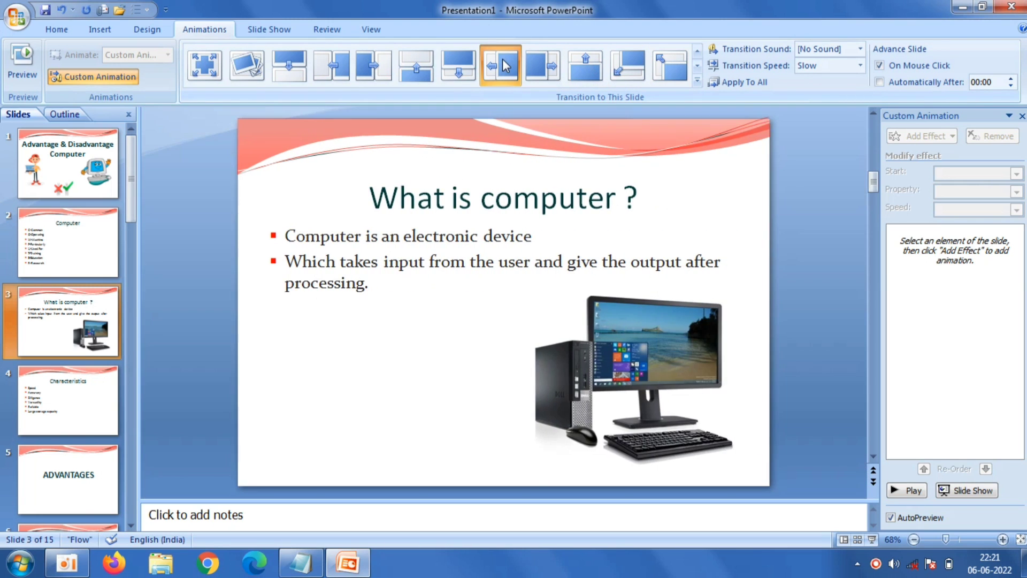
{"action": "key", "text": "Page_Down"}
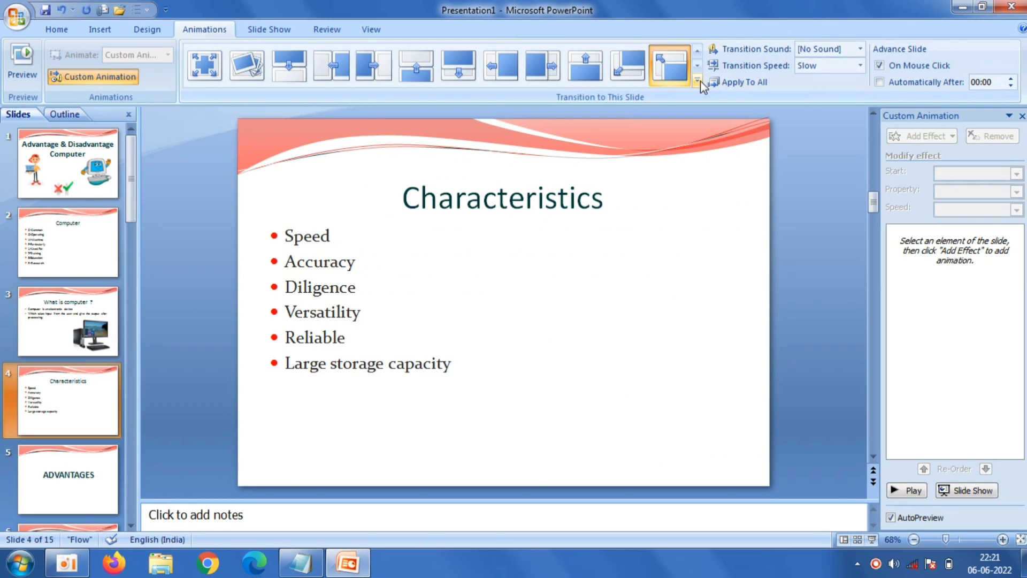
{"action": "left_click", "coordinate": [697, 80]}
{"action": "left_click", "coordinate": [324, 401]}
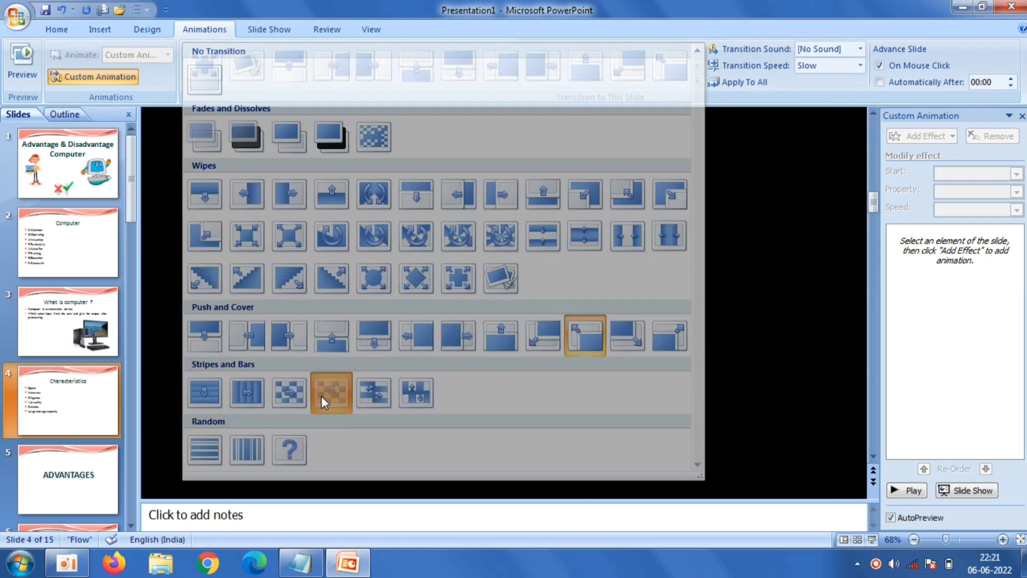
{"action": "key", "text": "Page_Down"}
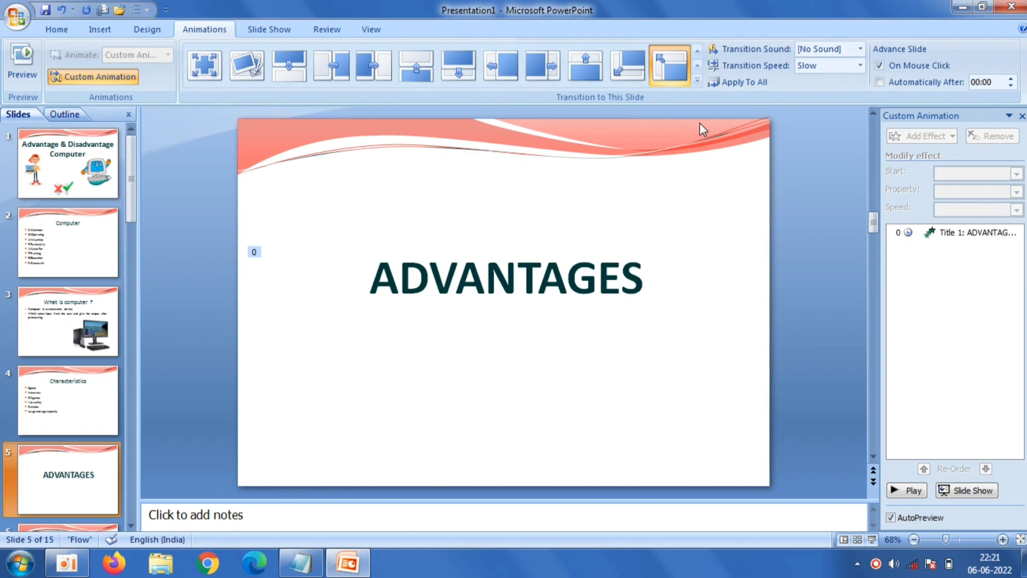
{"action": "left_click", "coordinate": [695, 82]}
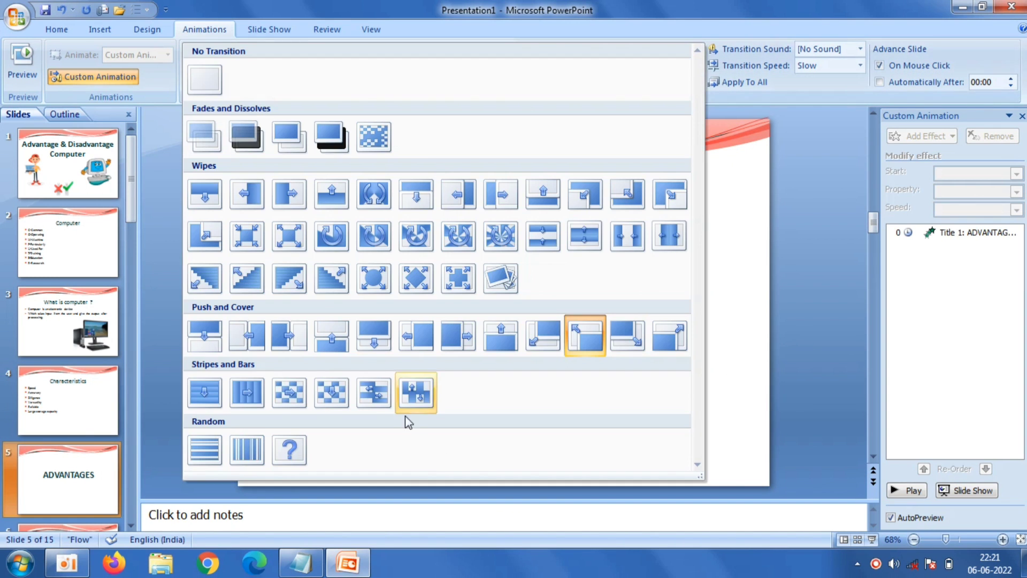
{"action": "left_click", "coordinate": [364, 397]}
Give the E-mail, Backup & Recovery and Education slides Random Bars, wipe and Wheel transitions
{"action": "key", "text": "Page_Down"}
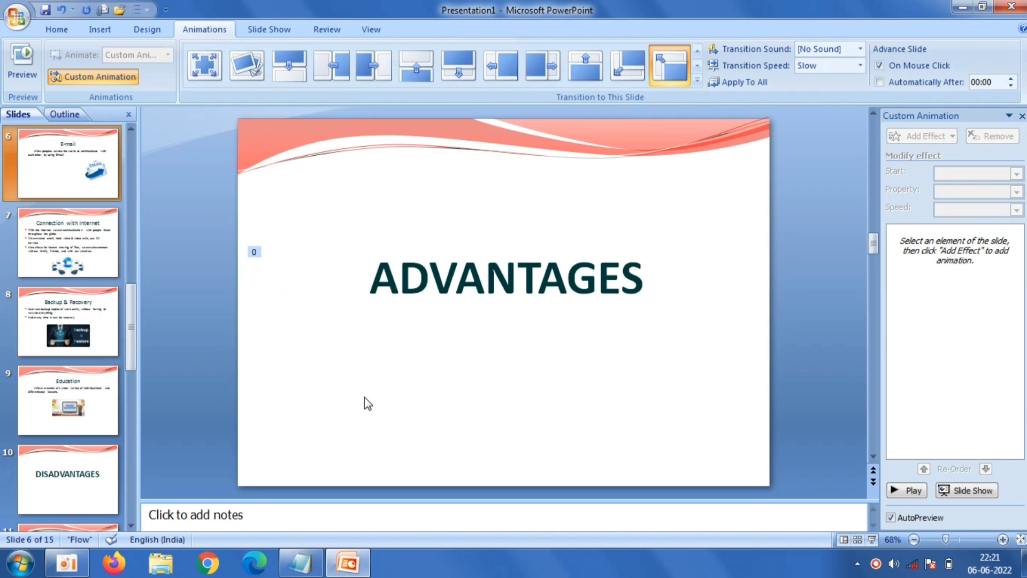
{"action": "left_click", "coordinate": [697, 81]}
{"action": "left_click", "coordinate": [247, 453]}
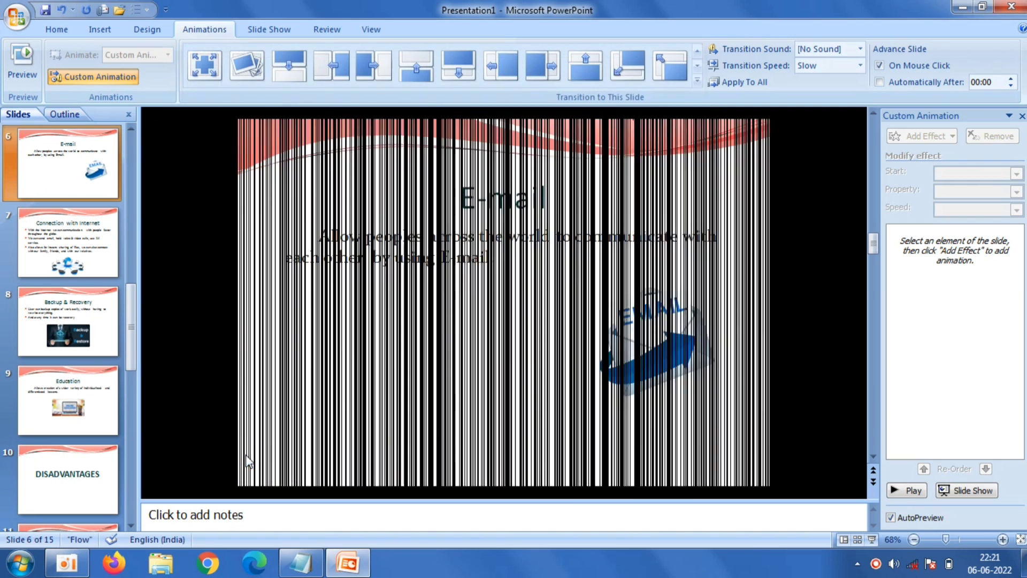
{"action": "key", "text": "Page_Down"}
{"action": "key", "text": "Page_Down"}
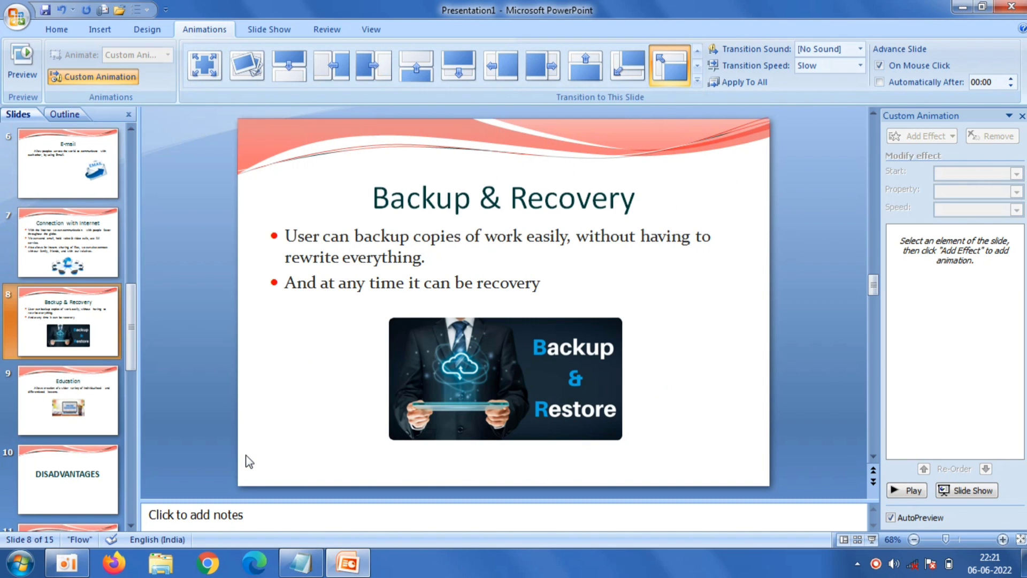
{"action": "left_click", "coordinate": [697, 80]}
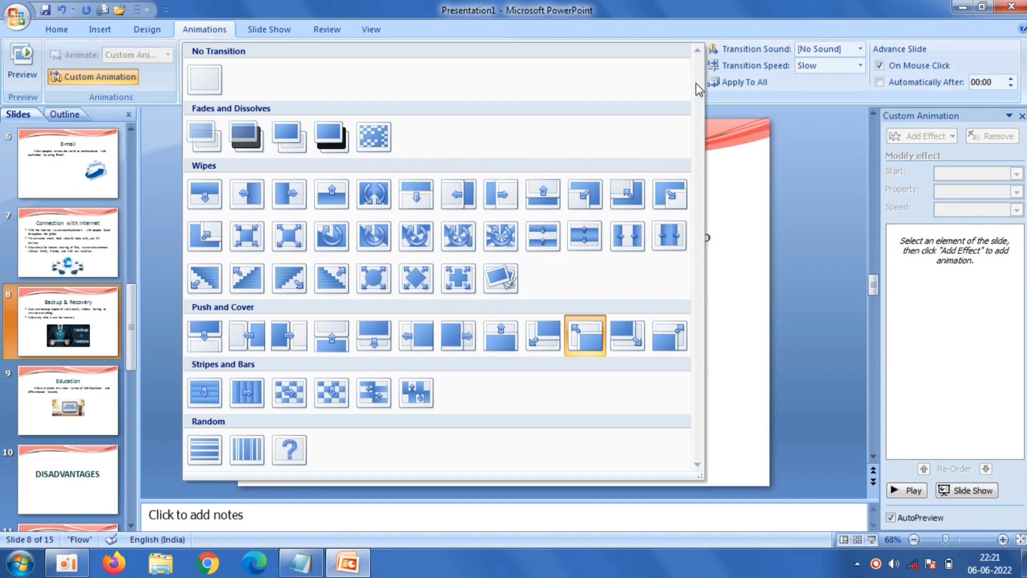
{"action": "left_click", "coordinate": [588, 202]}
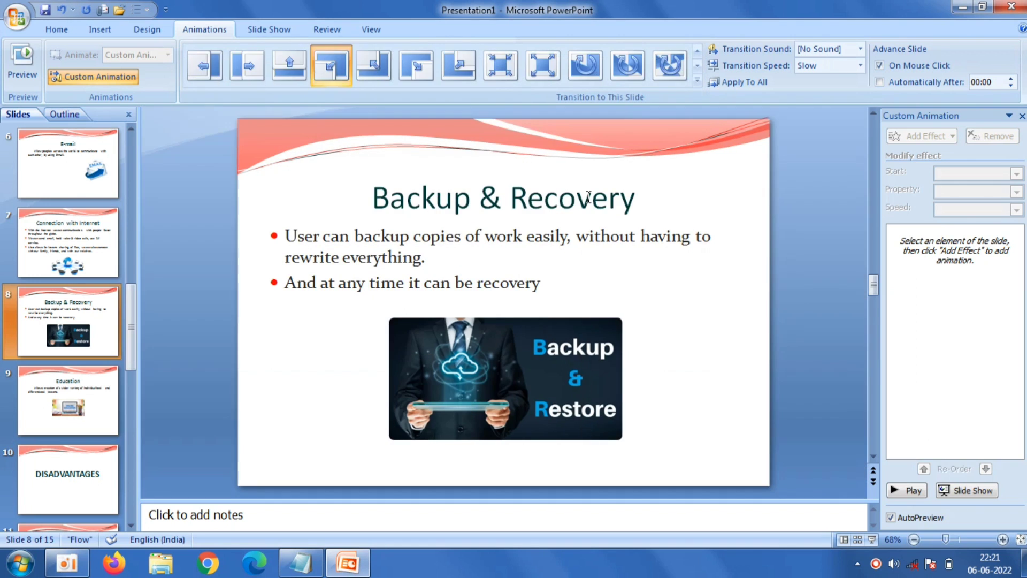
{"action": "key", "text": "Page_Down"}
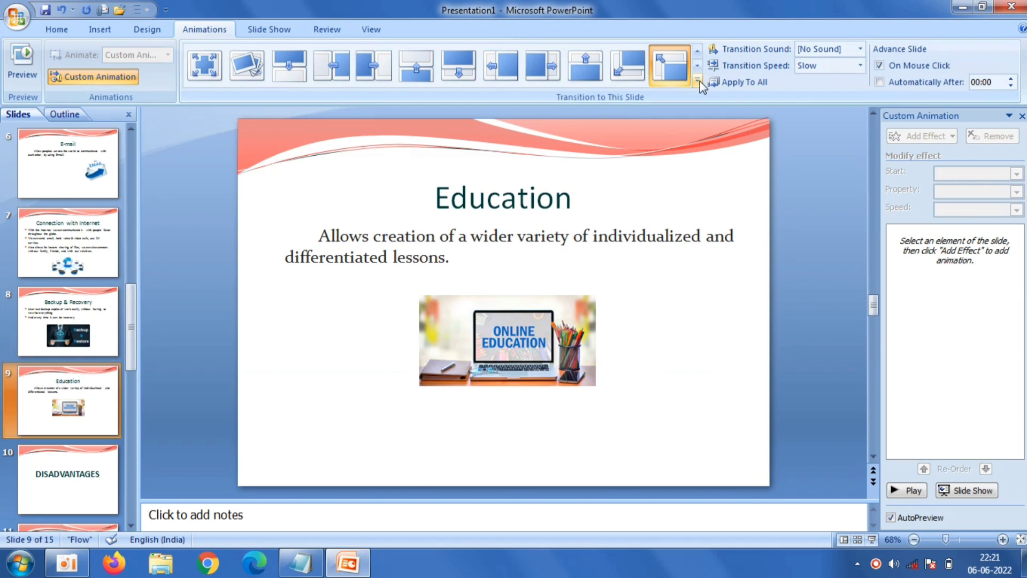
{"action": "left_click", "coordinate": [698, 81]}
{"action": "left_click", "coordinate": [500, 235]}
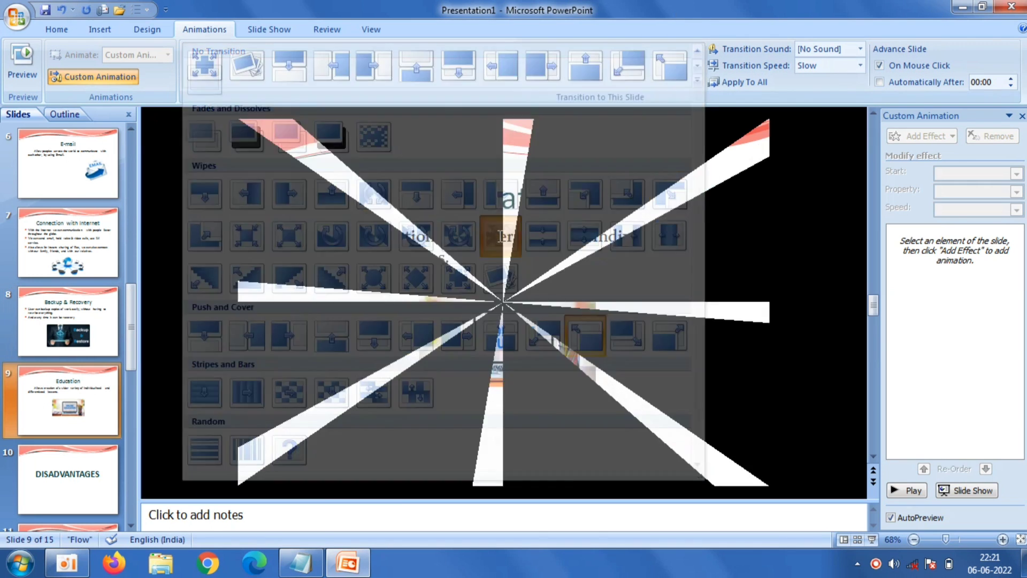
Give Health Risks a Dissolve, Impact on Environment a diagonal wipe, and blood circulation Random Bars
{"action": "key", "text": "Page_Down"}
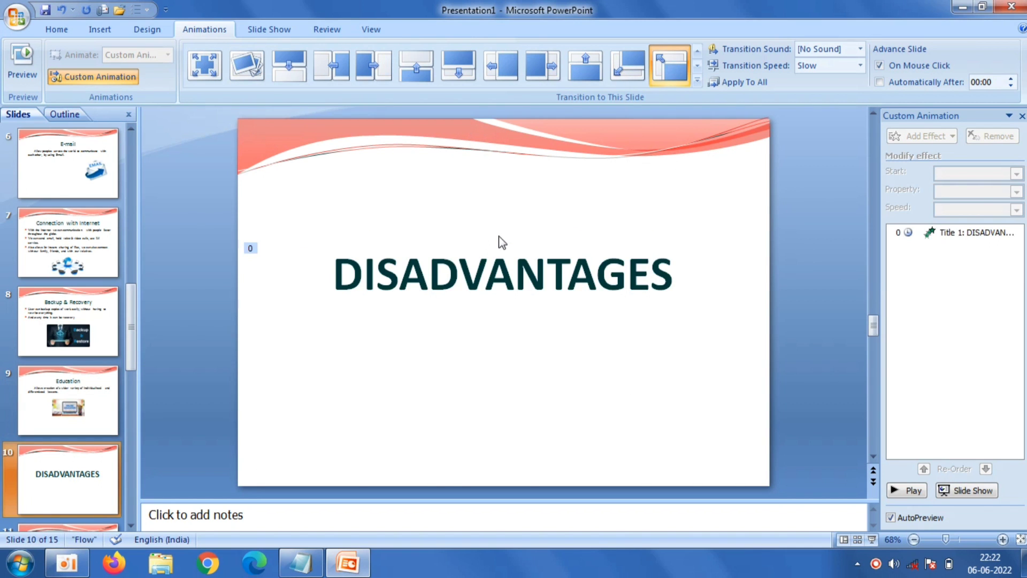
{"action": "key", "text": "Page_Down"}
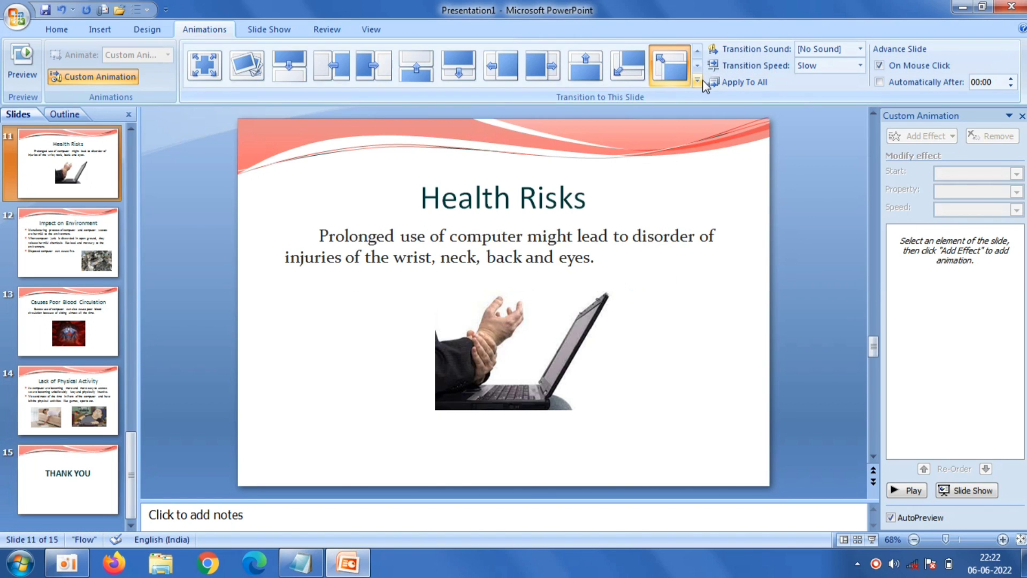
{"action": "left_click", "coordinate": [697, 81]}
{"action": "left_click", "coordinate": [371, 133]}
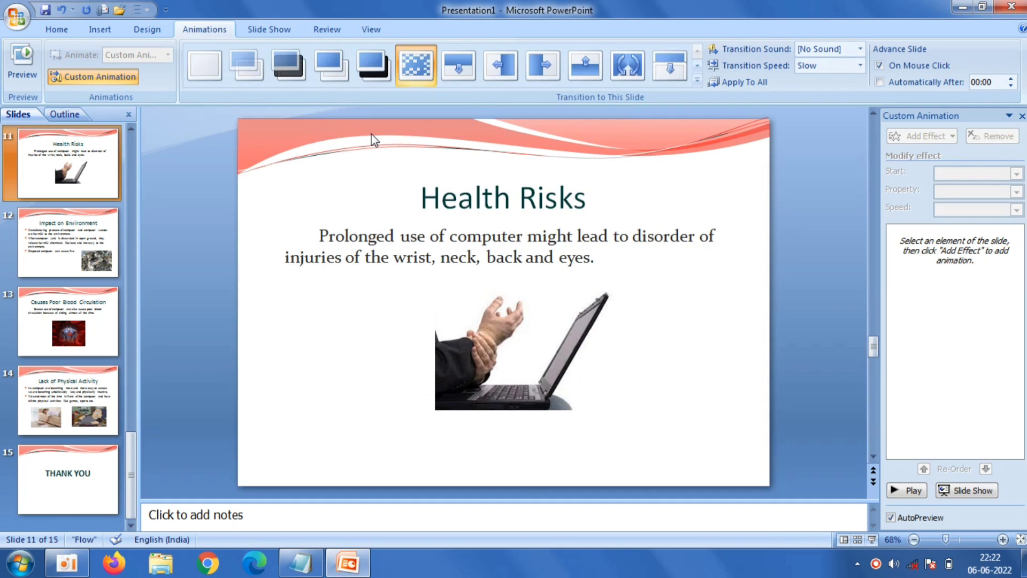
{"action": "key", "text": "Page_Down"}
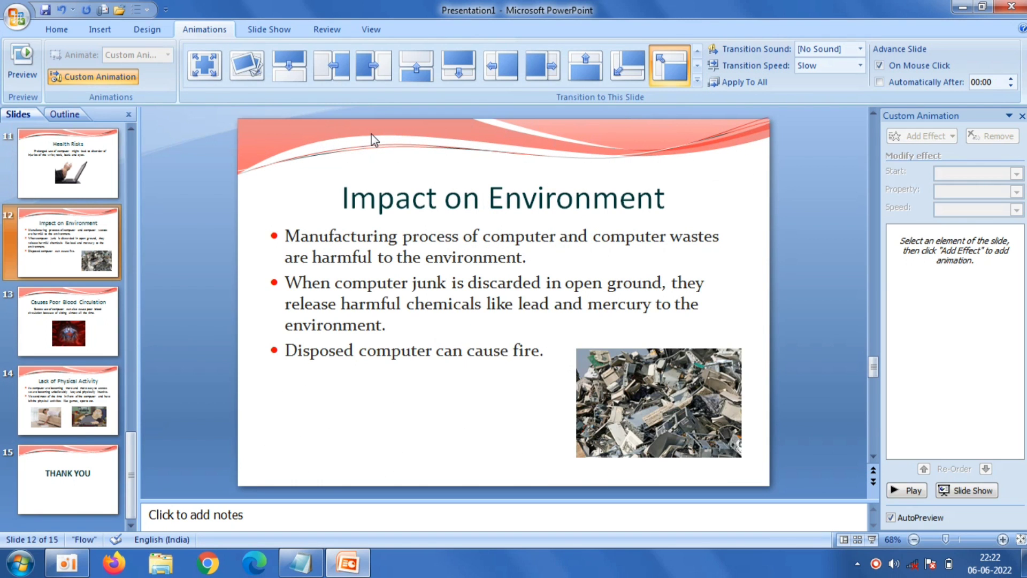
{"action": "left_click", "coordinate": [697, 81]}
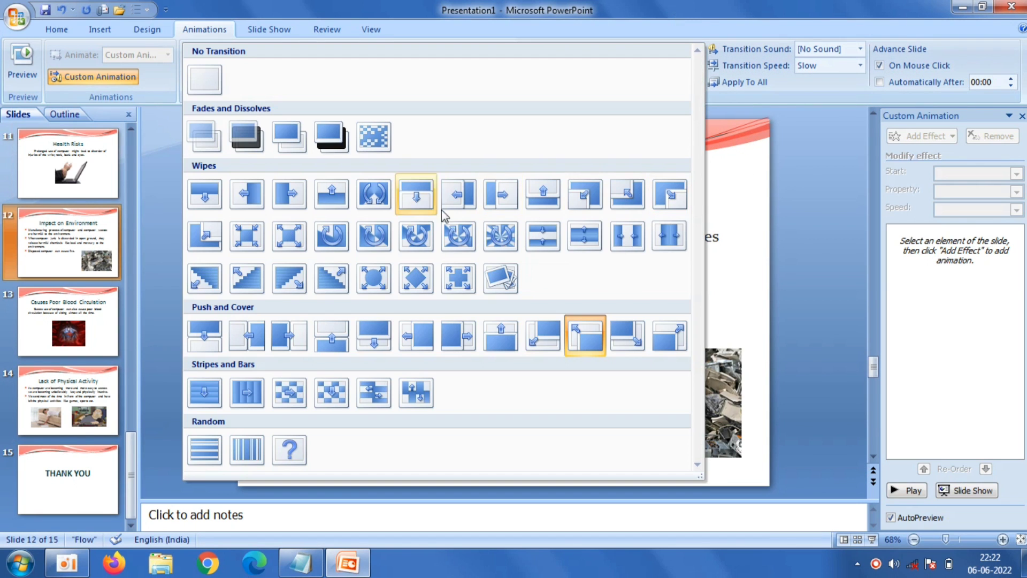
{"action": "left_click", "coordinate": [331, 278]}
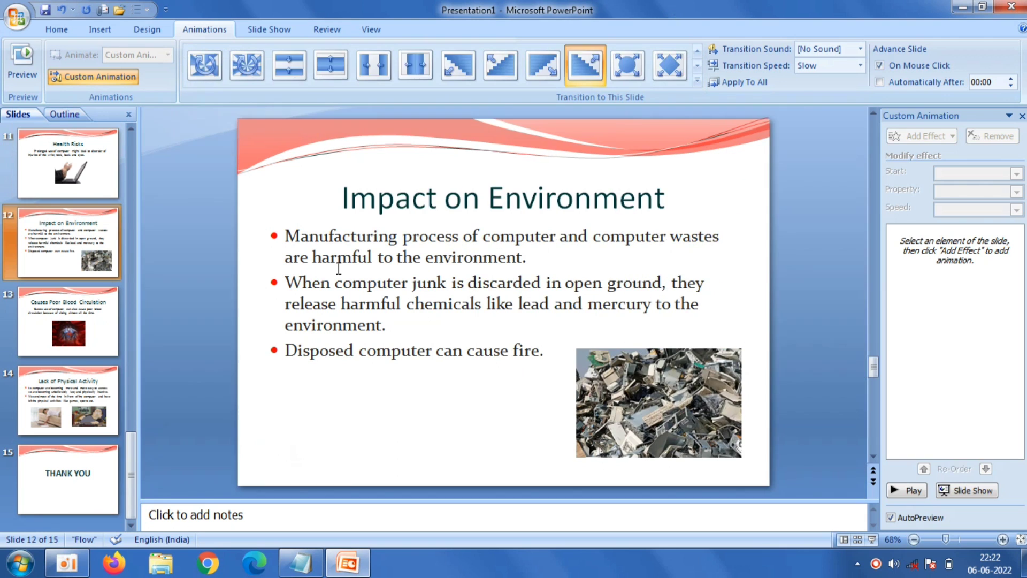
{"action": "key", "text": "Page_Down"}
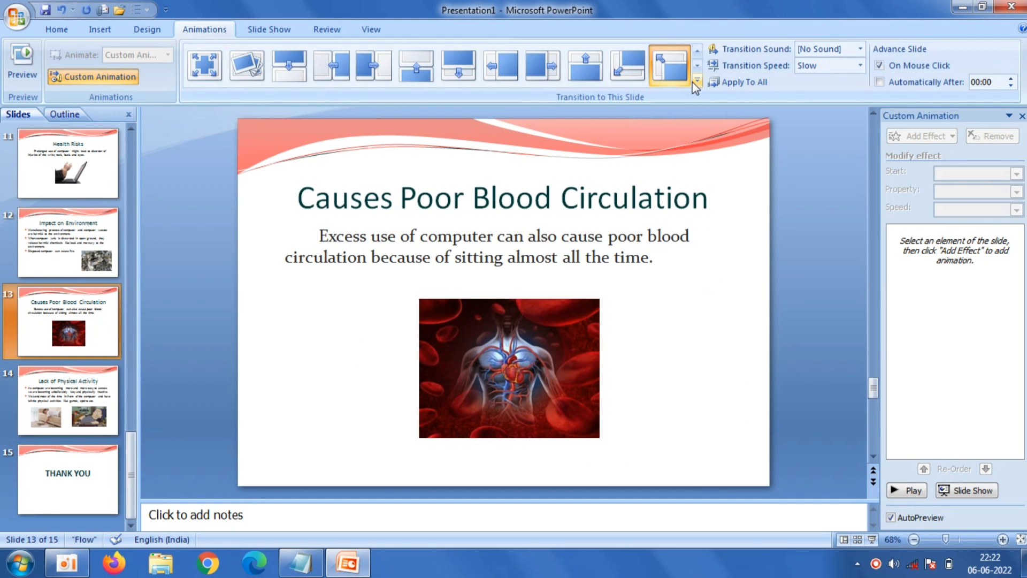
{"action": "left_click", "coordinate": [696, 80]}
{"action": "left_click", "coordinate": [252, 444]}
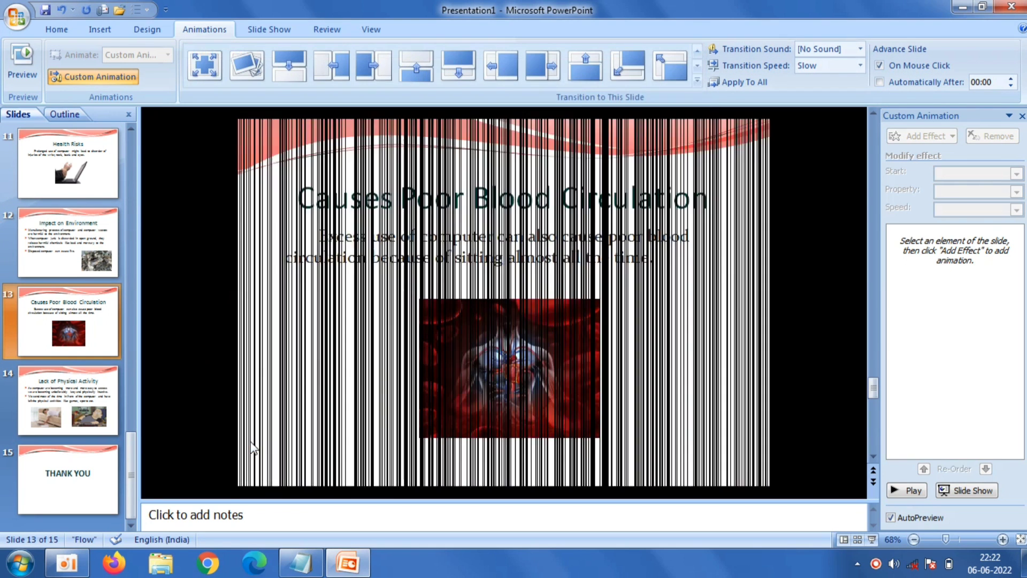
Give Lack of Physical Activity a stripes transition and THANK YOU a stripes-and-bars transition
{"action": "key", "text": "Page_Down"}
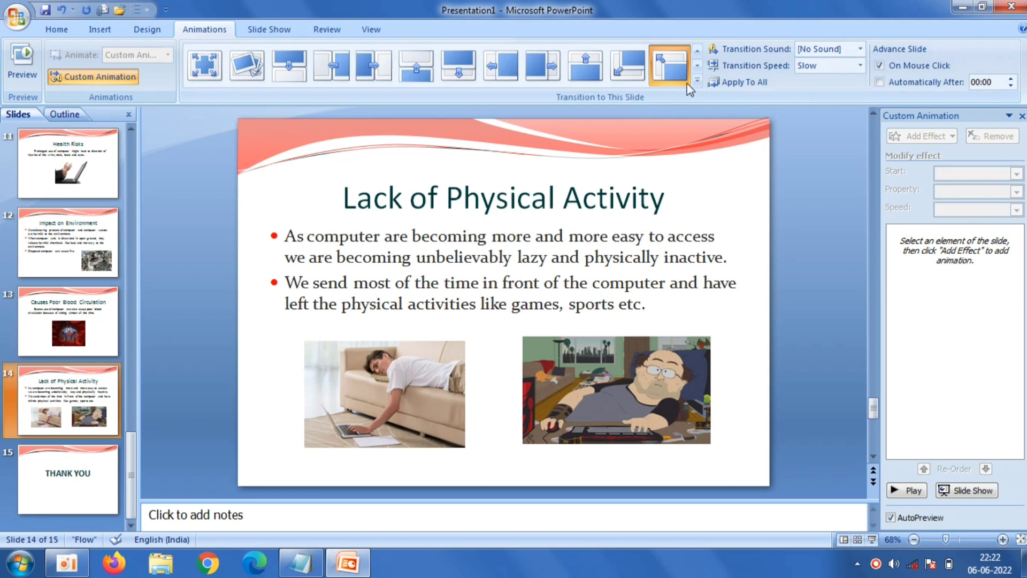
{"action": "left_click", "coordinate": [697, 80]}
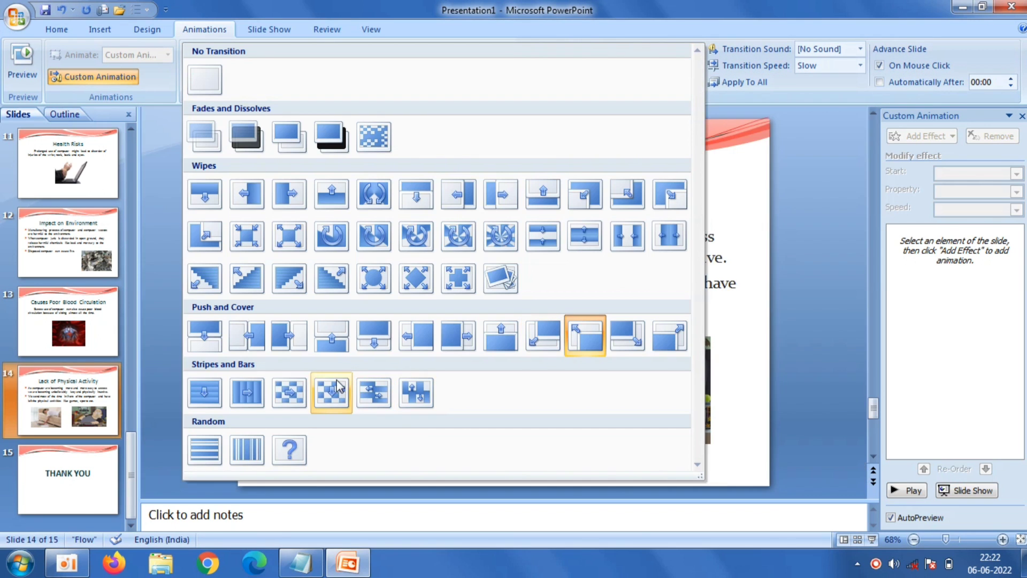
{"action": "left_click", "coordinate": [336, 381]}
{"action": "key", "text": "Page_Down"}
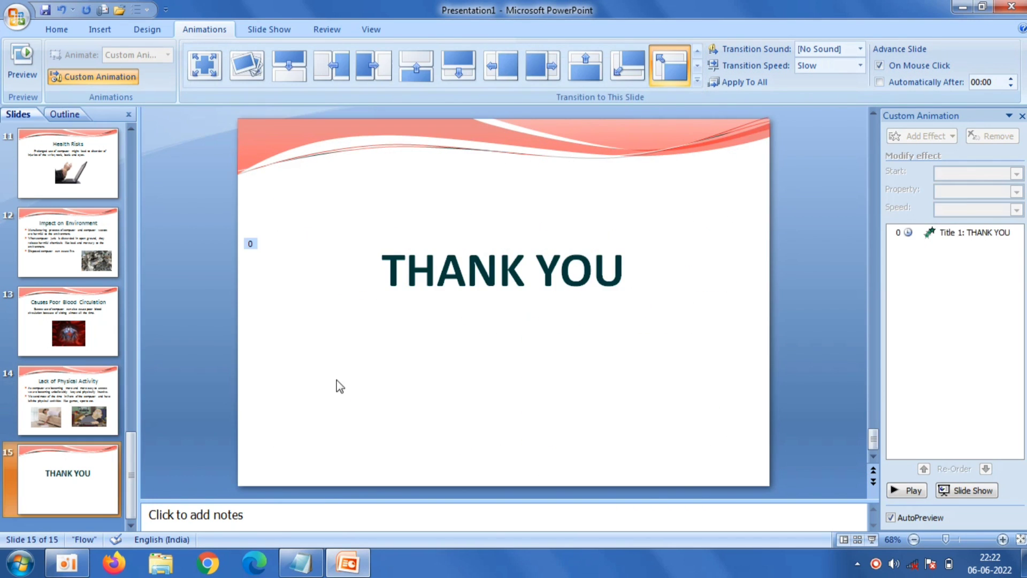
{"action": "left_click", "coordinate": [696, 80]}
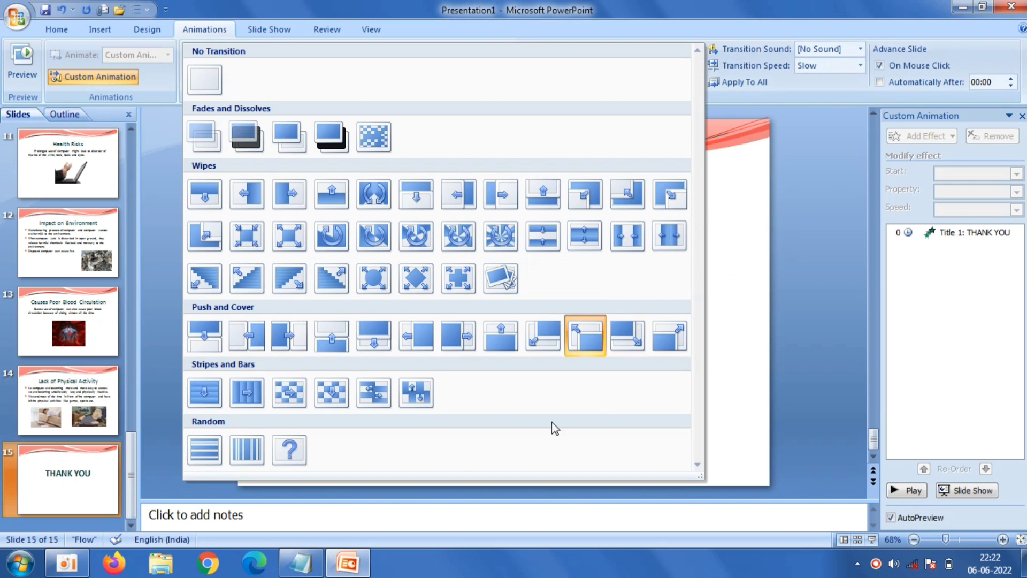
{"action": "left_click", "coordinate": [369, 392]}
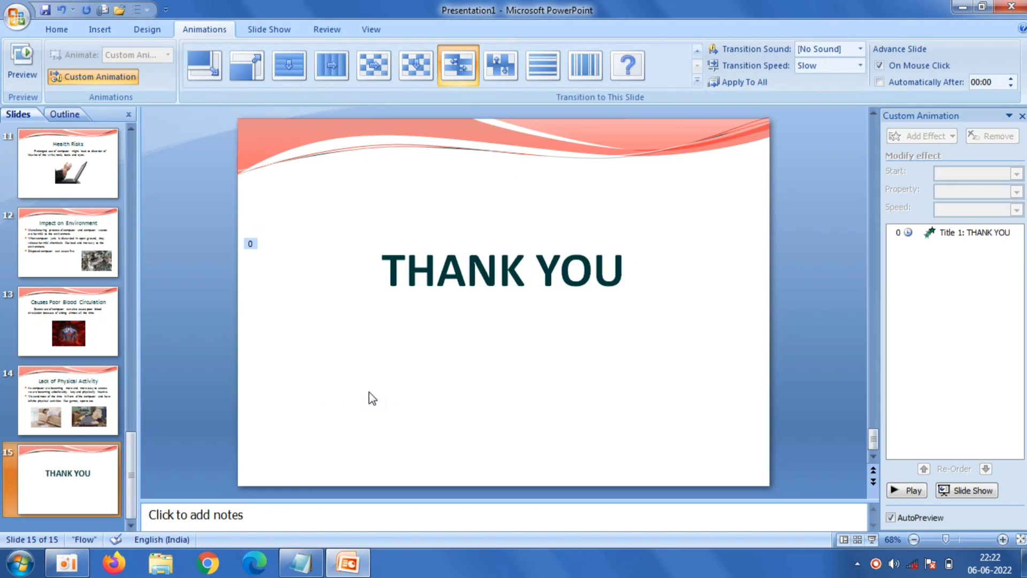
Close the Custom Animation pane and run the slide show from slide 1 through to THANK YOU
{"action": "left_click", "coordinate": [1022, 117]}
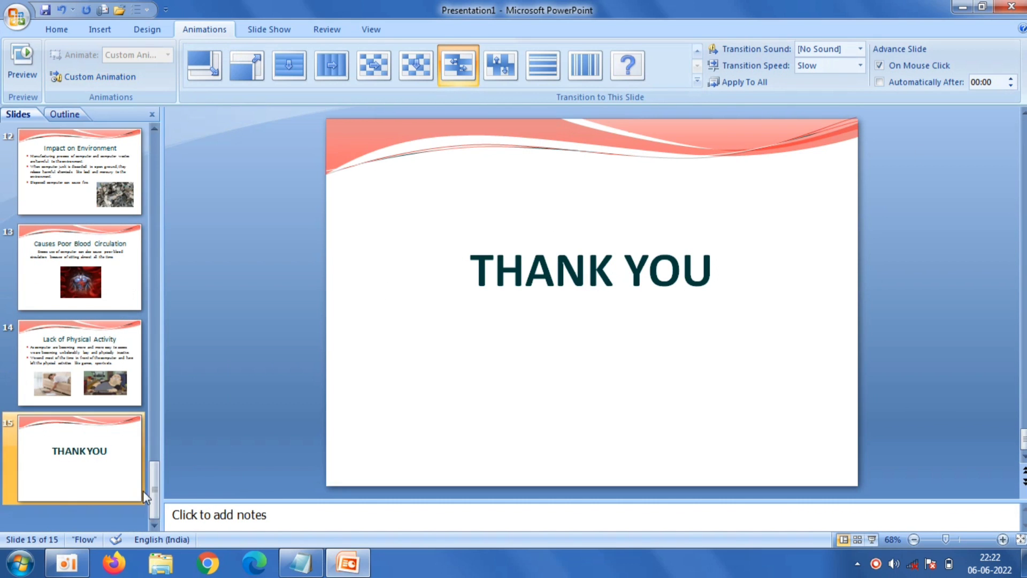
{"action": "left_click_drag", "start_coordinate": [153, 487], "coordinate": [205, 99]}
{"action": "left_click", "coordinate": [104, 166]}
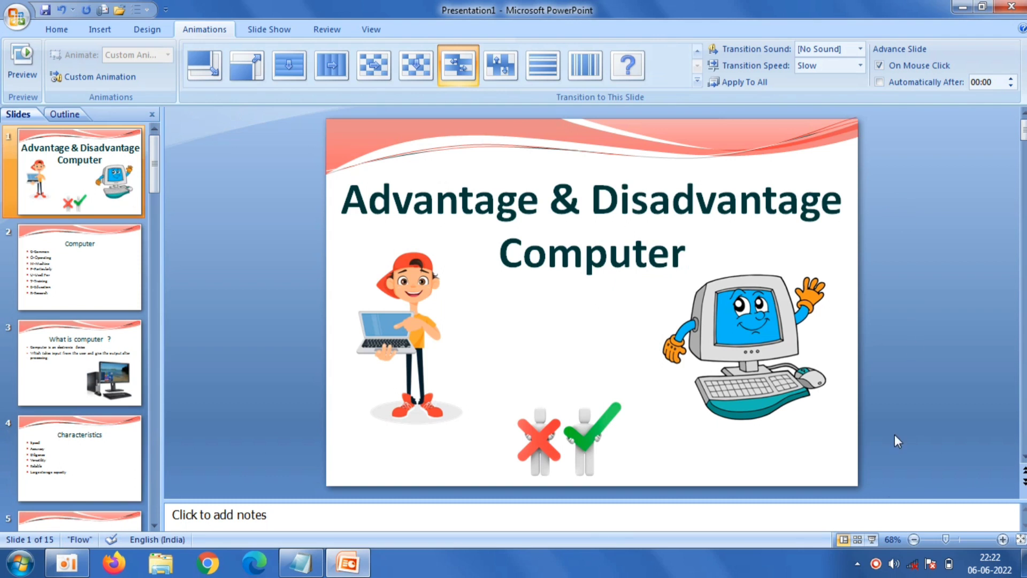
{"action": "left_click", "coordinate": [873, 539]}
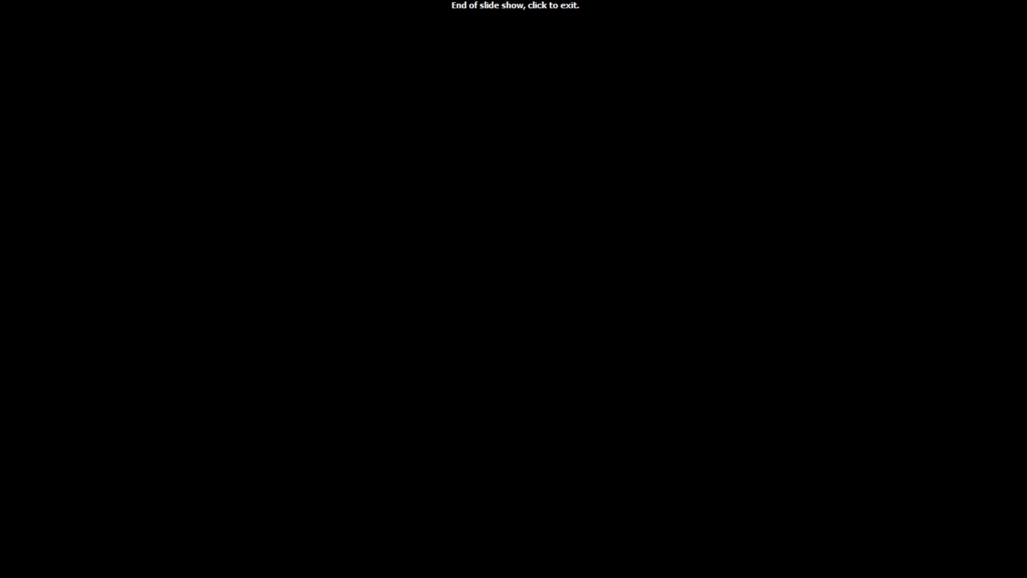
{"action": "left_click", "coordinate": [872, 535]}
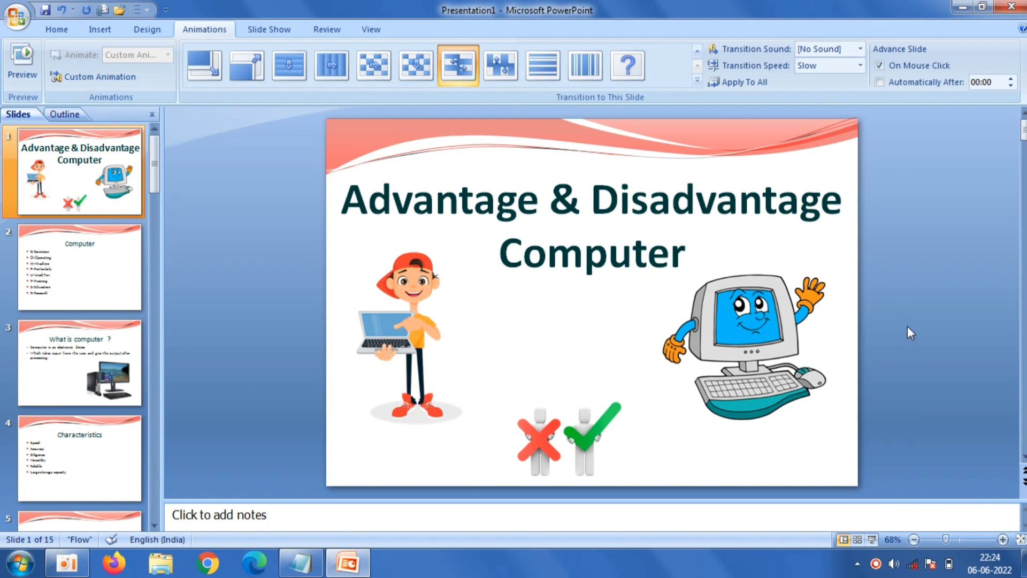